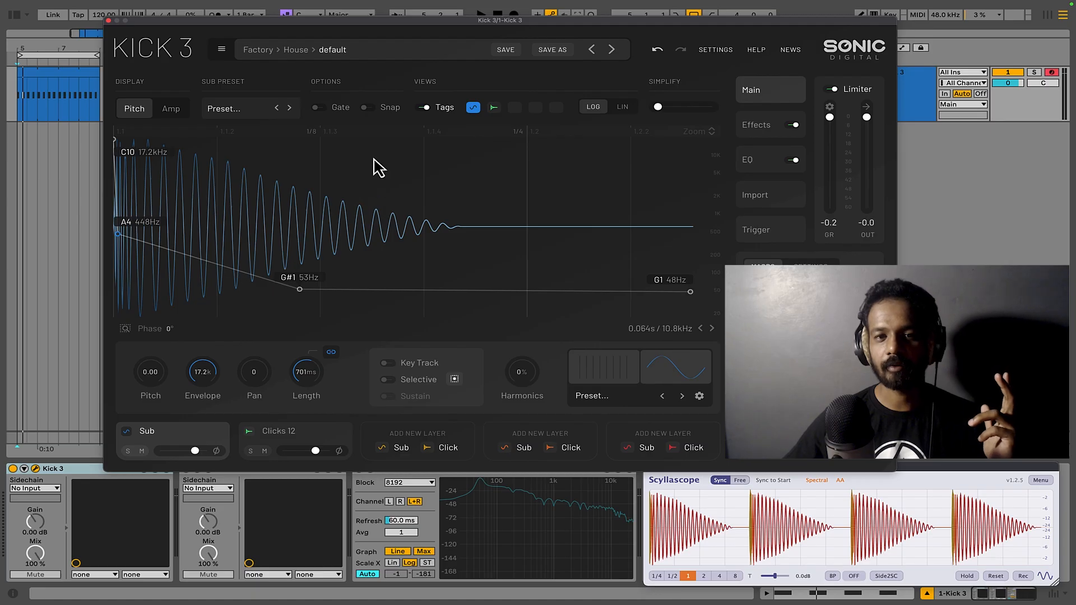
Check the Sub layer's amp envelope, return to its pitch envelope, and audition the kick loop
{"action": "left_click", "coordinate": [170, 110]}
{"action": "left_click", "coordinate": [147, 111]}
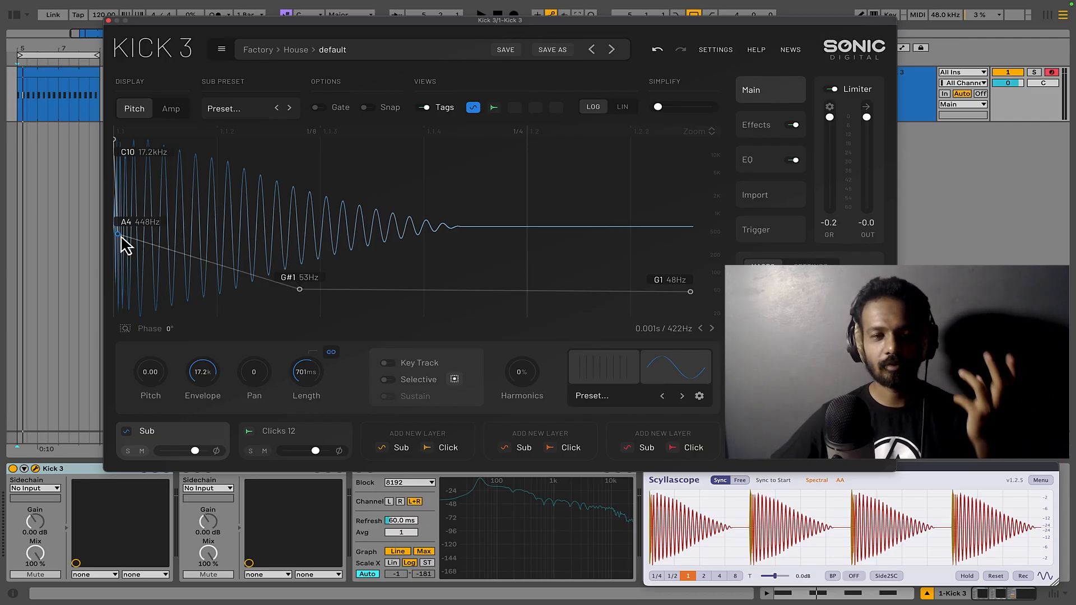
{"action": "key", "text": "space"}
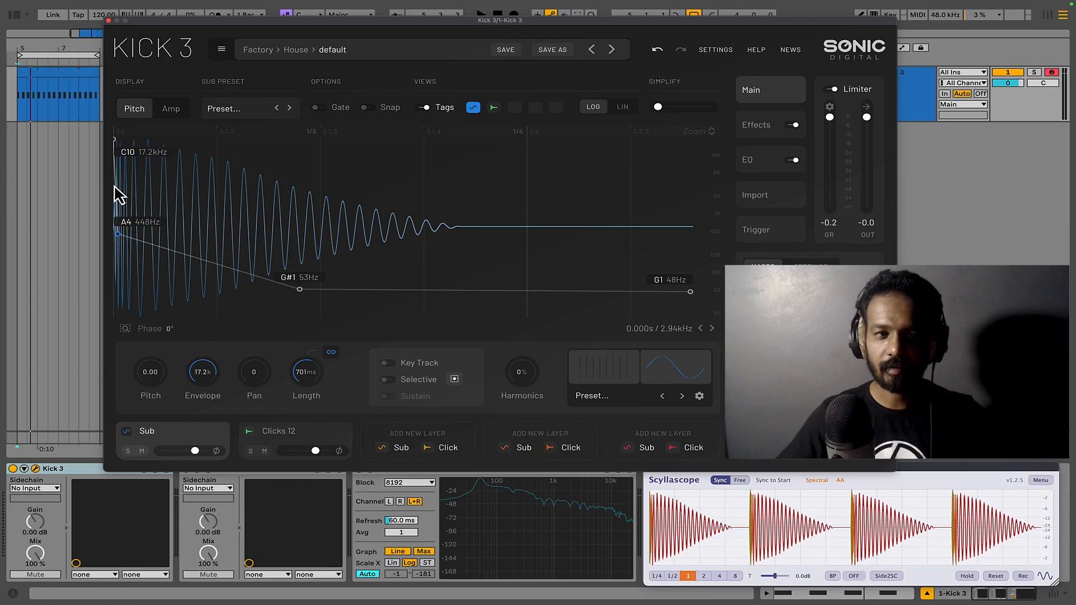
Mute the Clicks 12 layer during playback and audition the kick with only the Sub layer
{"action": "key", "text": "space"}
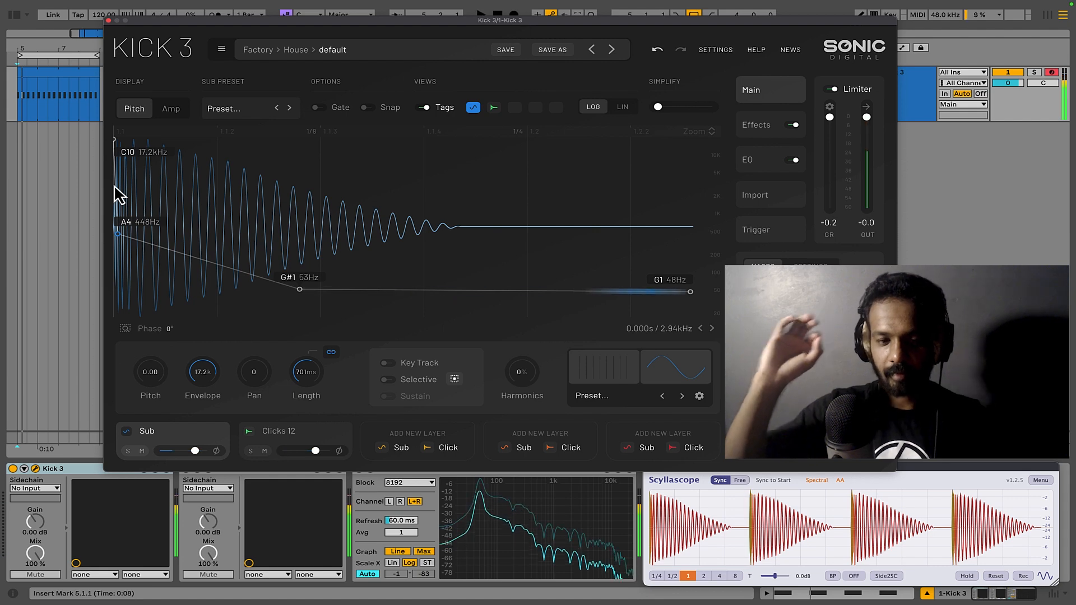
{"action": "left_click", "coordinate": [264, 451]}
{"action": "key", "text": "space"}
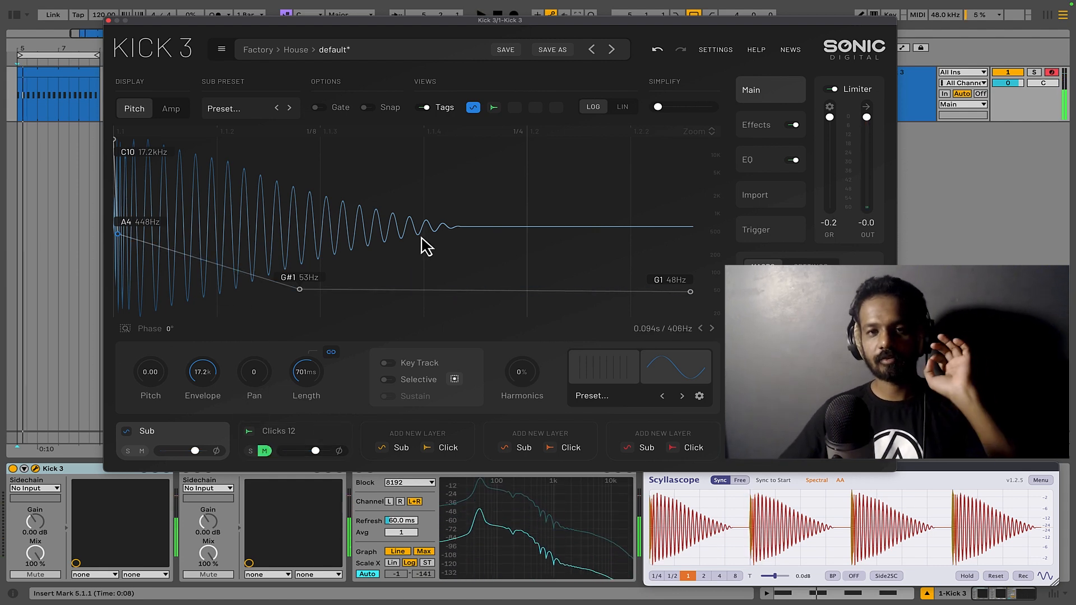
{"action": "key", "text": "space"}
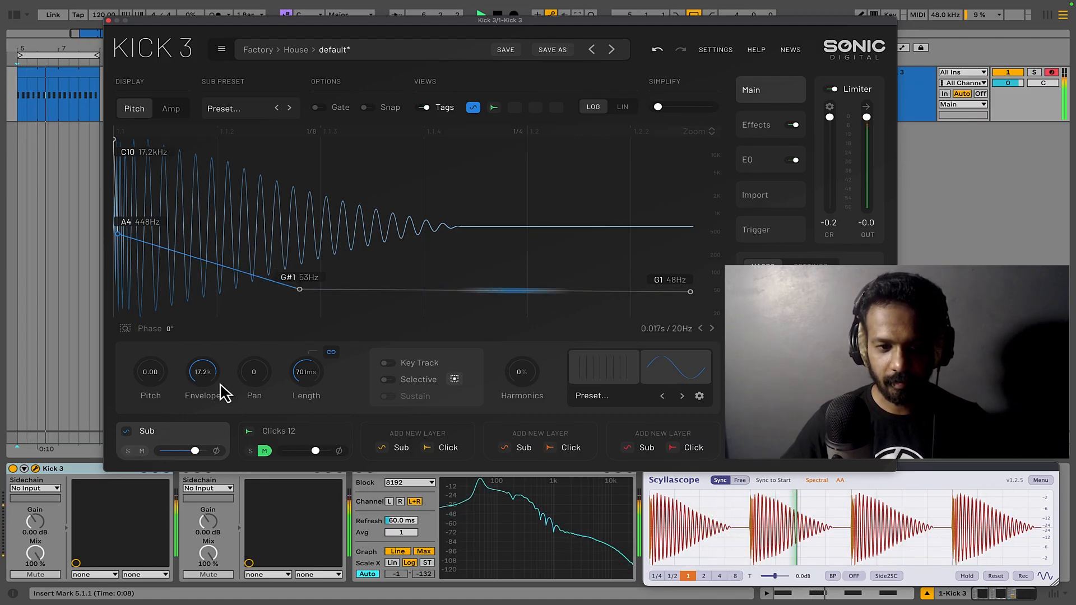
Unmute the Clicks 12 layer for comparison and briefly solo it while the kick loop plays
{"action": "left_click", "coordinate": [266, 459]}
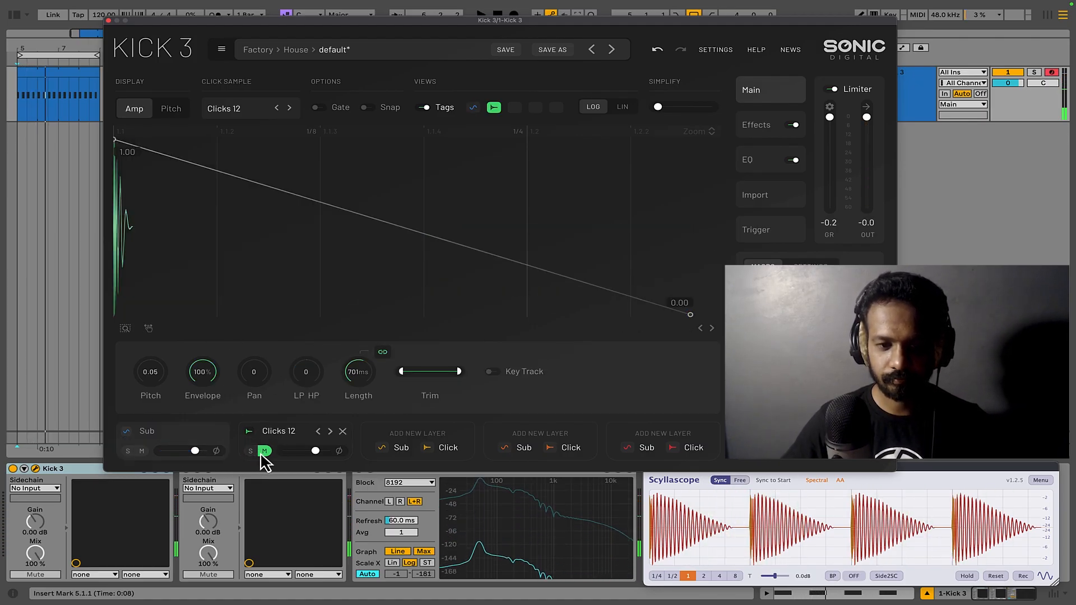
{"action": "left_click", "coordinate": [264, 451]}
{"action": "key", "text": "space"}
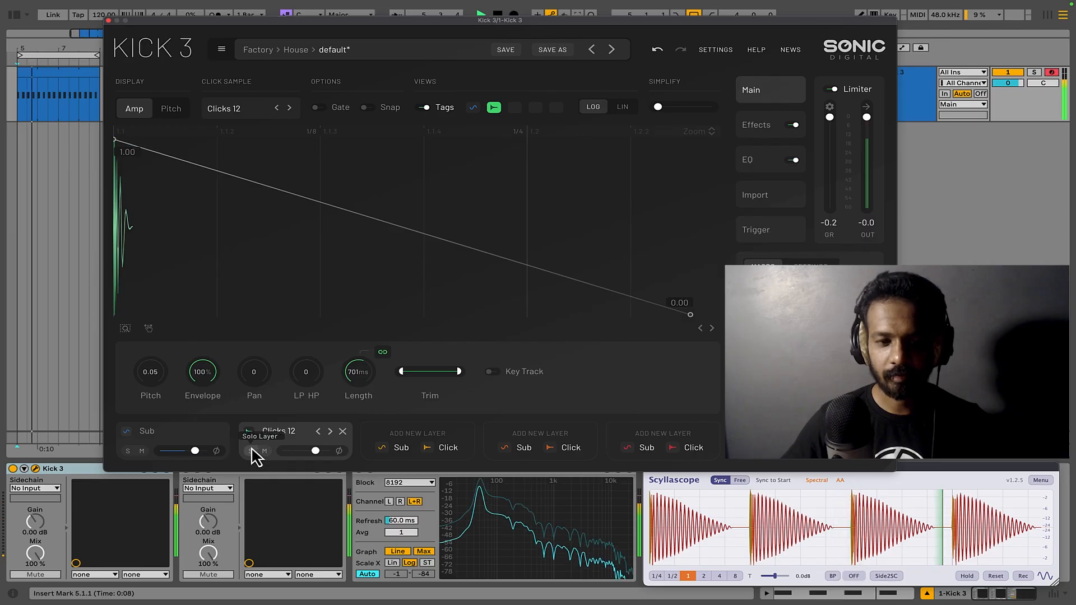
{"action": "left_click", "coordinate": [251, 451]}
{"action": "left_click", "coordinate": [251, 451]}
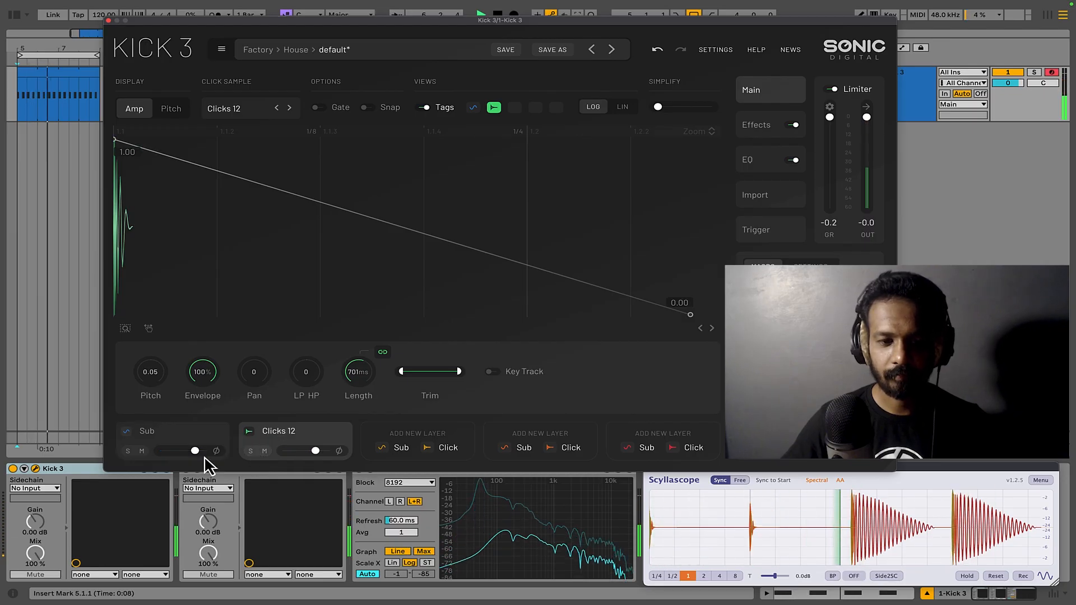
Select the Sub layer and move its second pitch node to about F#3 (180 Hz) during playback
{"action": "left_click", "coordinate": [173, 440]}
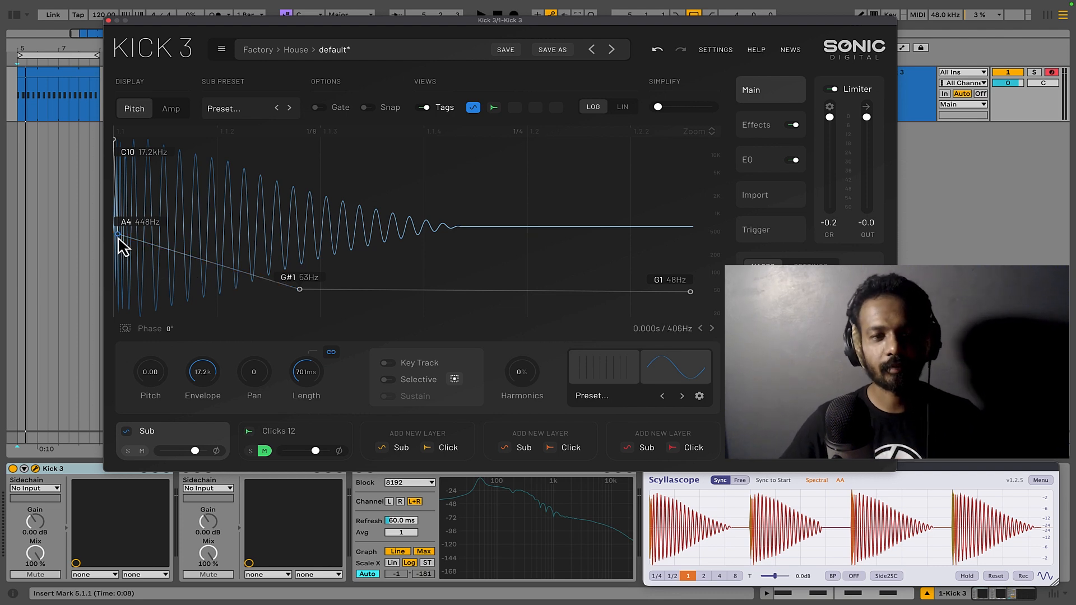
{"action": "key", "text": "space"}
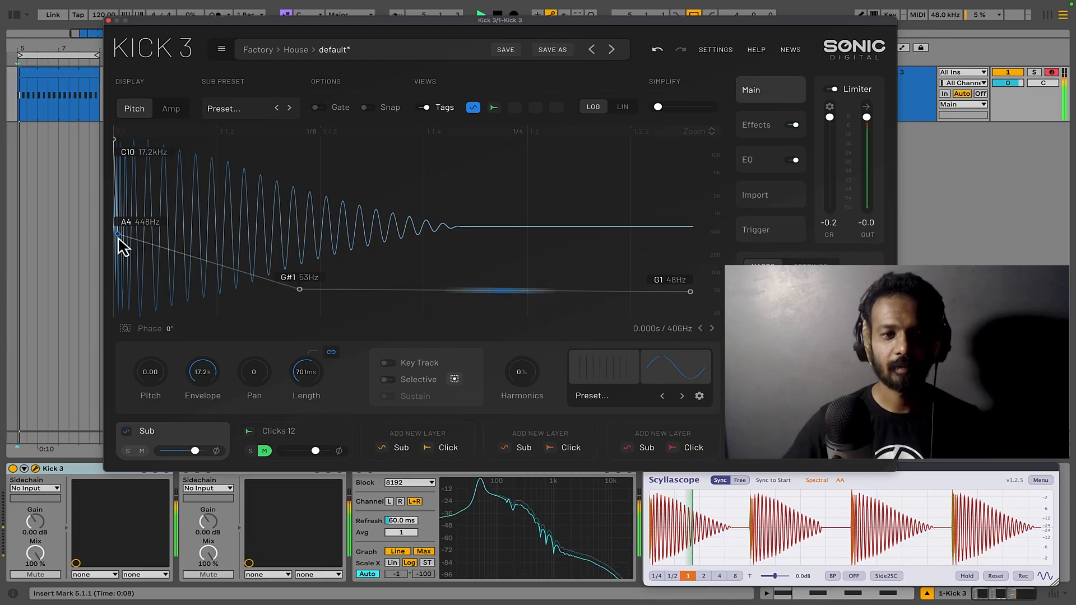
{"action": "left_click_drag", "start_coordinate": [121, 237], "coordinate": [196, 203]}
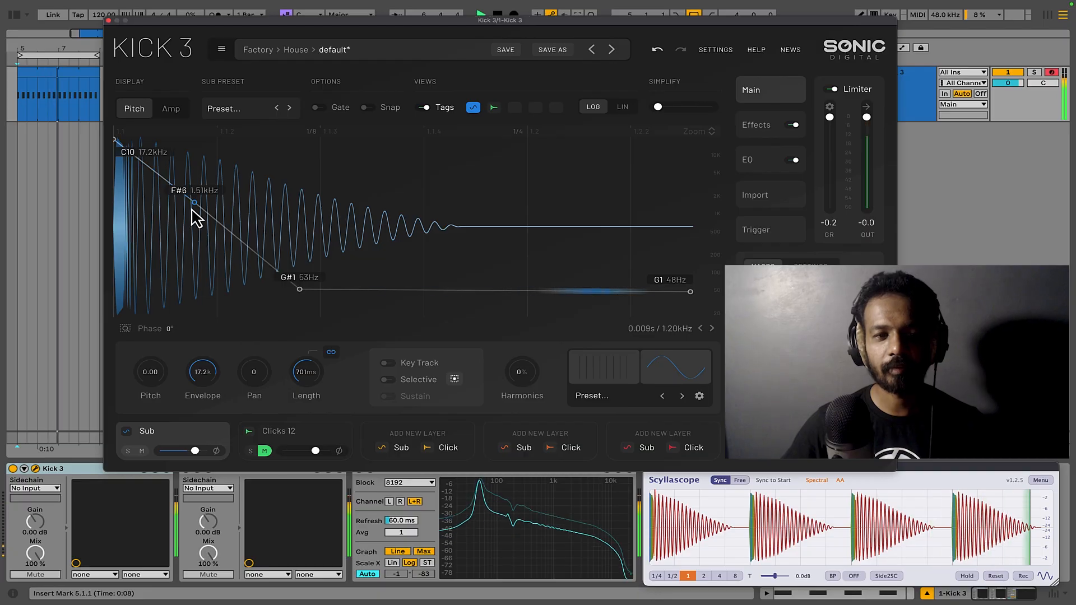
{"action": "left_click_drag", "start_coordinate": [201, 210], "coordinate": [159, 269]}
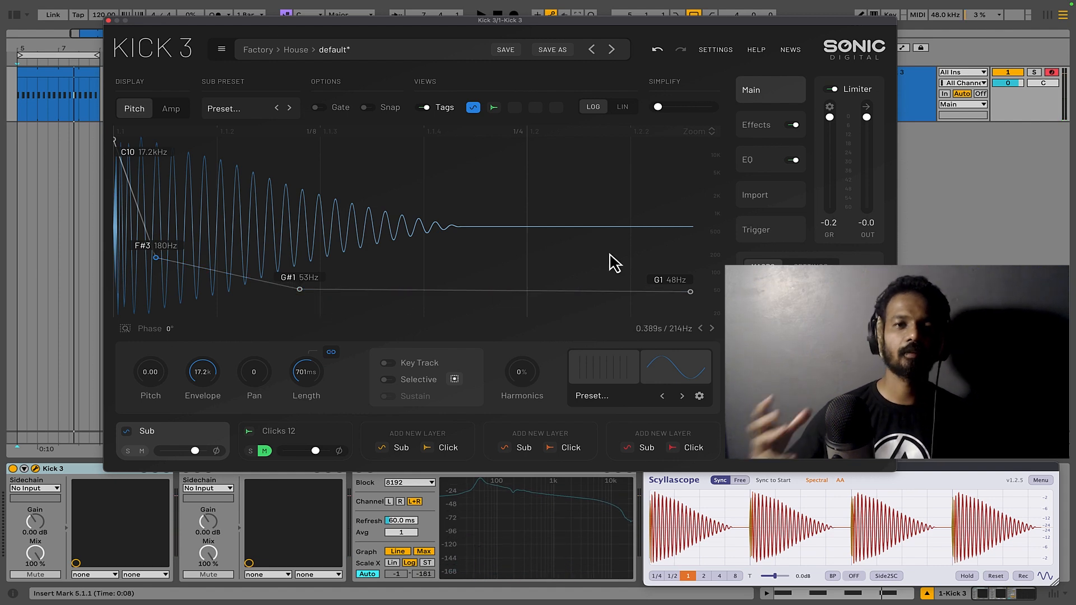
Try the last pitch node at about D3 (151 Hz), and lower it to about F#1 (46 Hz) while listening
{"action": "key", "text": "space"}
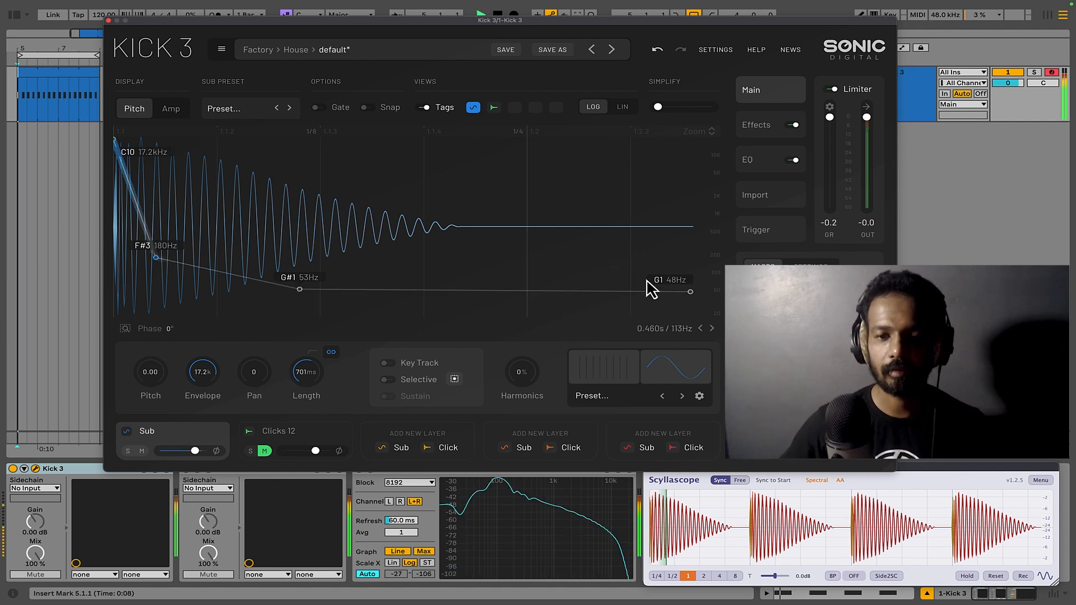
{"action": "left_click_drag", "start_coordinate": [694, 293], "coordinate": [701, 263]}
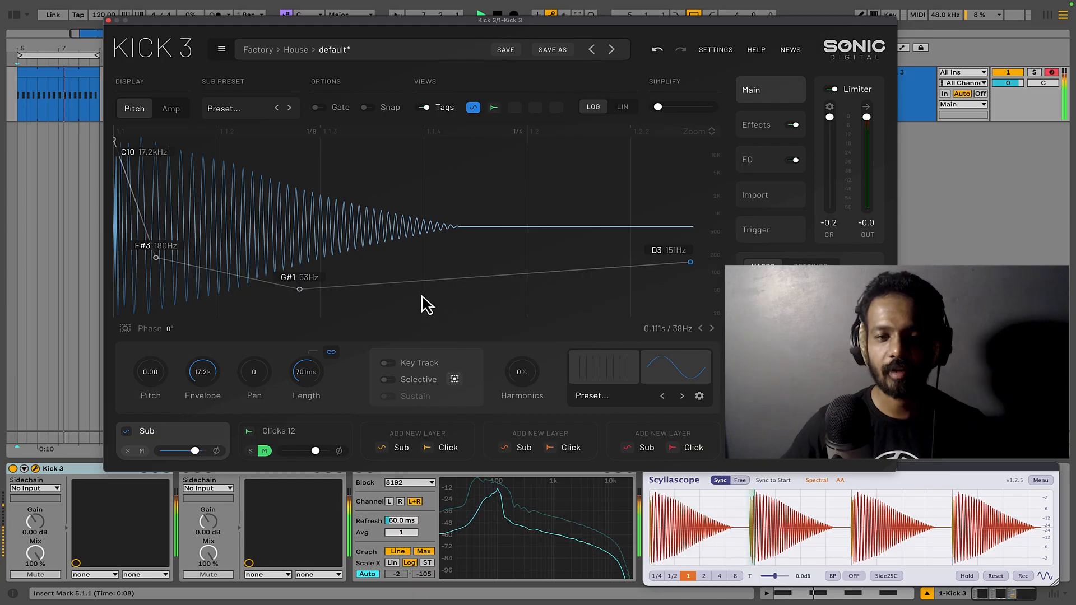
{"action": "left_click_drag", "start_coordinate": [693, 271], "coordinate": [694, 305]}
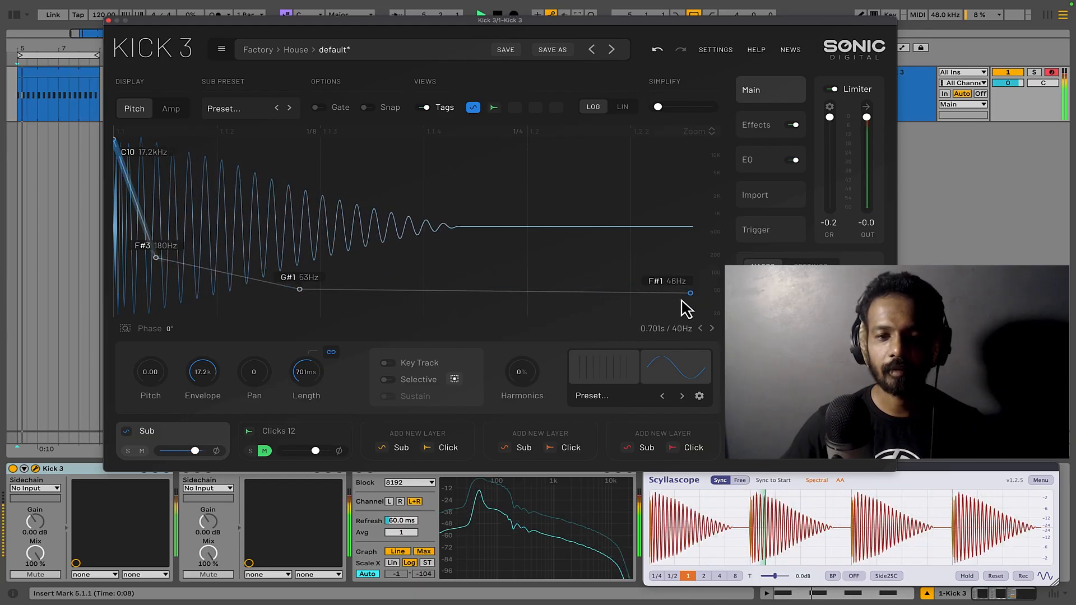
{"action": "mouse_move", "coordinate": [518, 295]}
{"action": "left_mouse_down"}
{"action": "mouse_move", "coordinate": [514, 309]}
{"action": "mouse_move", "coordinate": [516, 293]}
{"action": "left_mouse_up"}
Add a pitch node between the G#1 and final nodes, placing it at about E1 (41 Hz)
{"action": "key", "text": "space"}
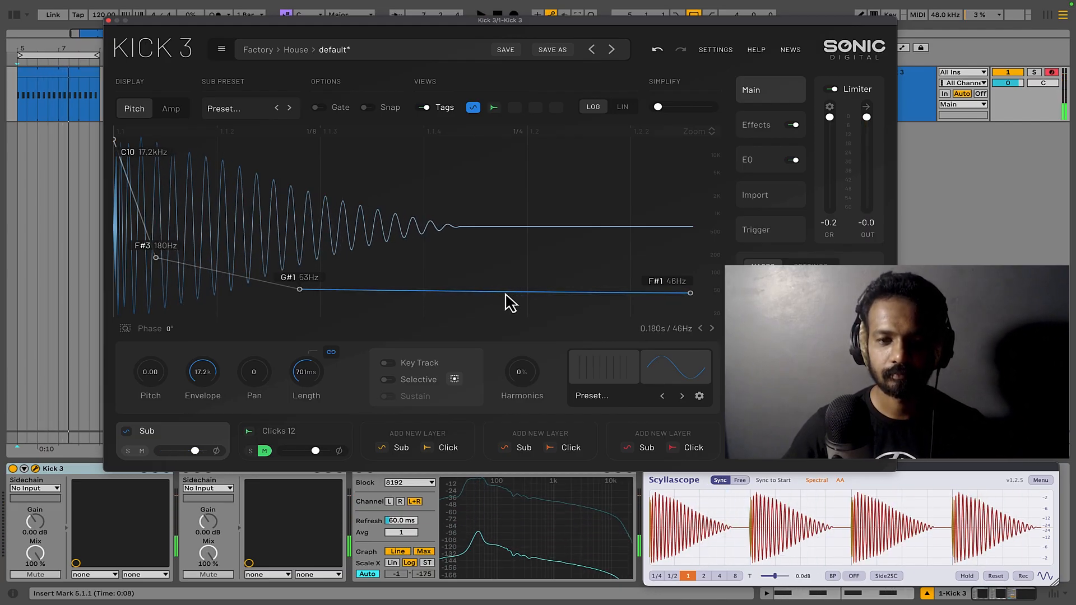
{"action": "double_click", "coordinate": [506, 294]}
{"action": "mouse_move", "coordinate": [506, 294]}
{"action": "left_mouse_down"}
{"action": "mouse_move", "coordinate": [455, 290]}
{"action": "mouse_move", "coordinate": [512, 295]}
{"action": "left_mouse_up"}
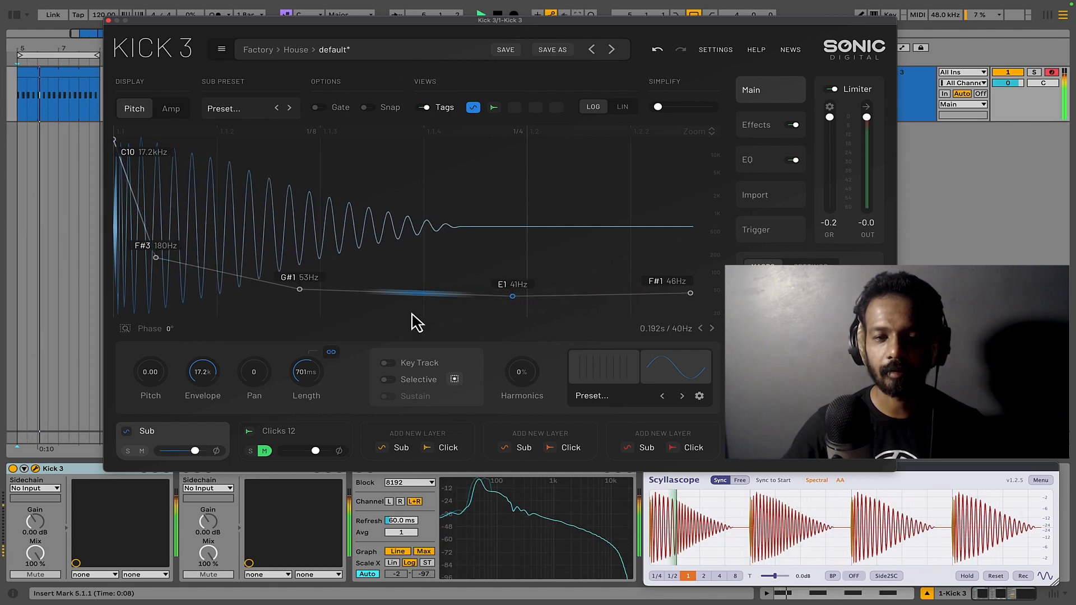
Reshape the pitch envelope by moving its nodes after the first to about A3 (223 Hz), G#1 (52 Hz), F#1 (45 Hz) and E1 (42 Hz)
{"action": "left_click_drag", "start_coordinate": [301, 290], "coordinate": [344, 290]}
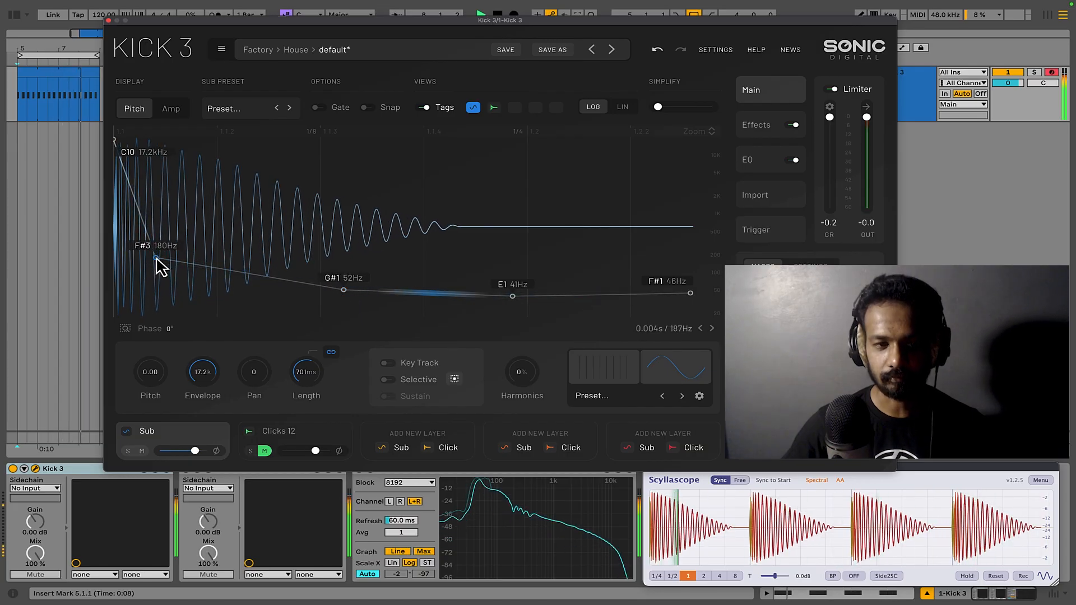
{"action": "left_click_drag", "start_coordinate": [156, 258], "coordinate": [151, 254]}
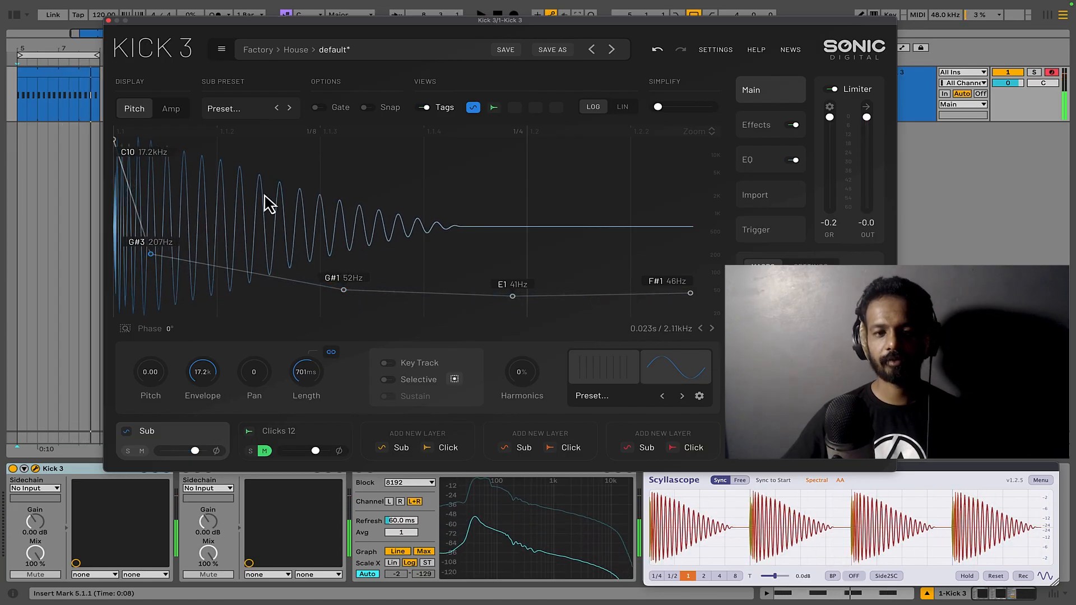
{"action": "left_click_drag", "start_coordinate": [511, 296], "coordinate": [511, 293]}
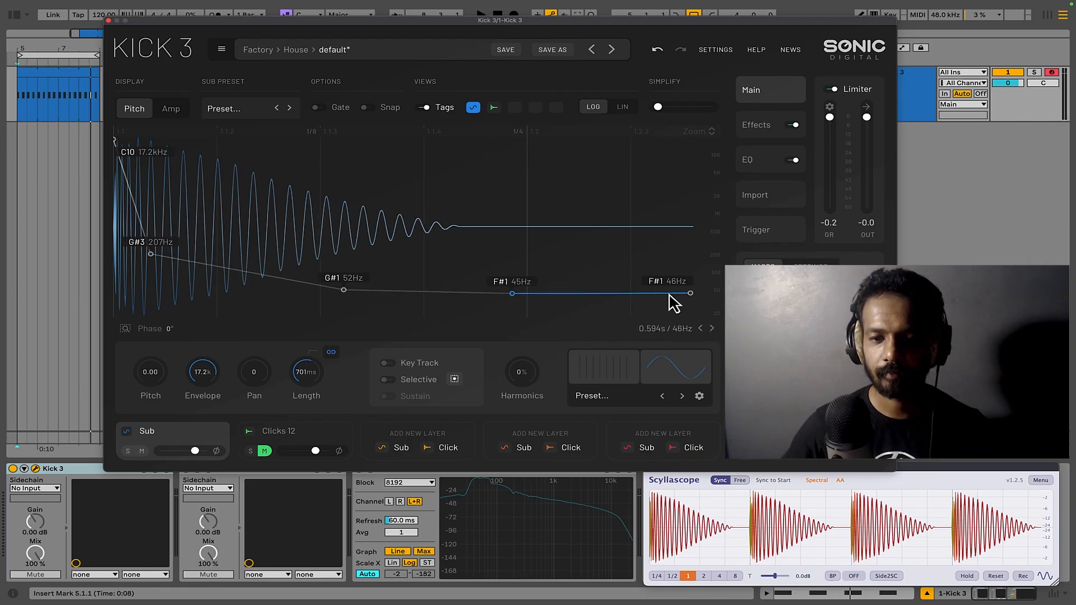
{"action": "left_click_drag", "start_coordinate": [691, 297], "coordinate": [691, 300]}
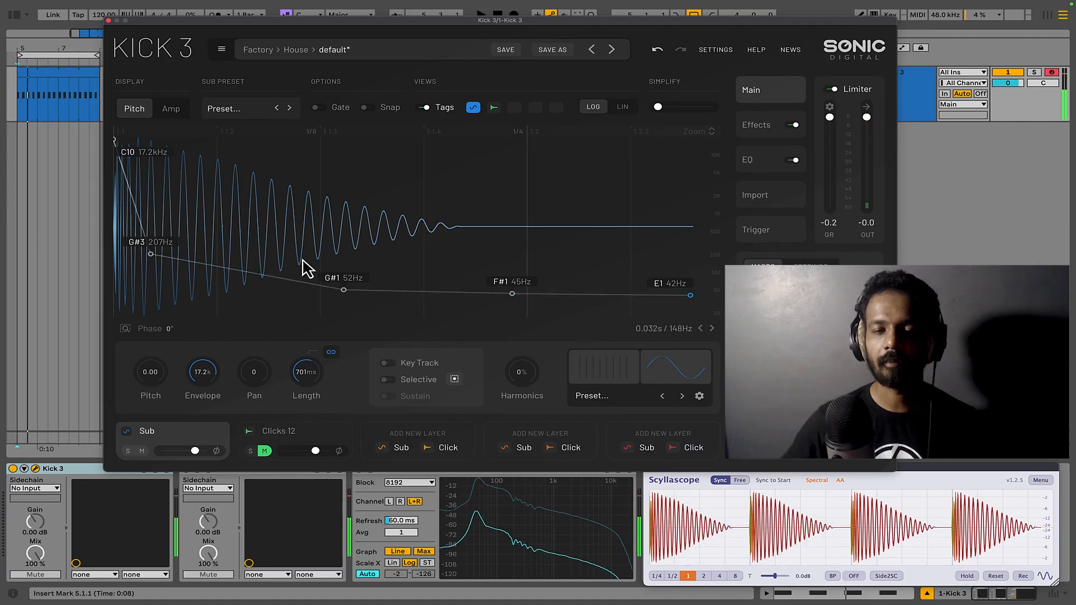
{"action": "key", "text": "space"}
{"action": "left_click_drag", "start_coordinate": [151, 255], "coordinate": [145, 252]}
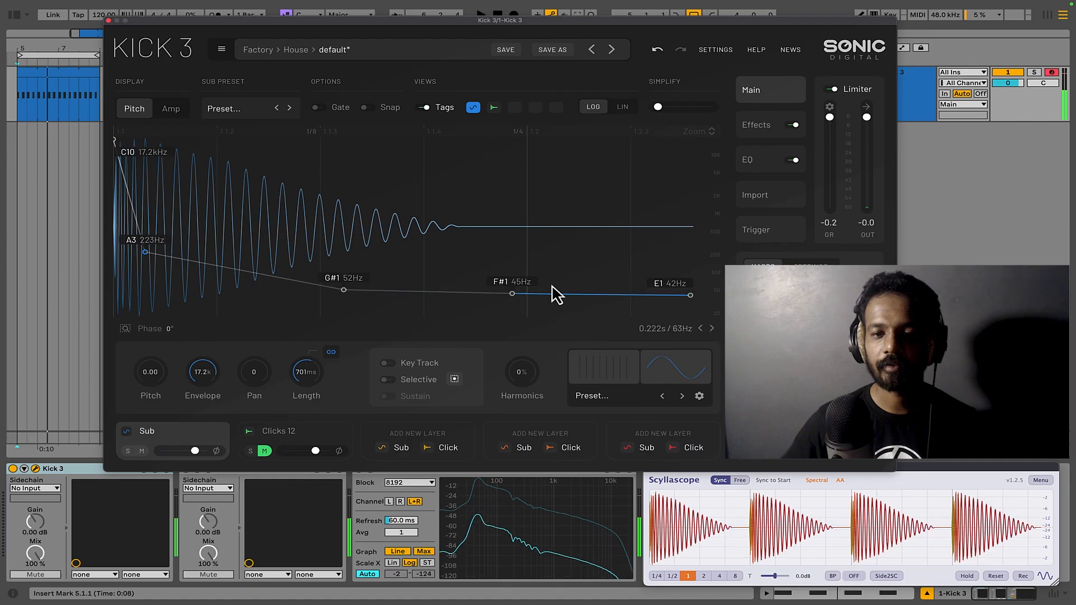
Shift the added F#1 pitch node to about G1 (48 Hz) and remove it from the envelope
{"action": "mouse_move", "coordinate": [519, 301]}
{"action": "left_mouse_down"}
{"action": "mouse_move", "coordinate": [614, 233]}
{"action": "mouse_move", "coordinate": [581, 278]}
{"action": "mouse_move", "coordinate": [535, 295]}
{"action": "left_mouse_up"}
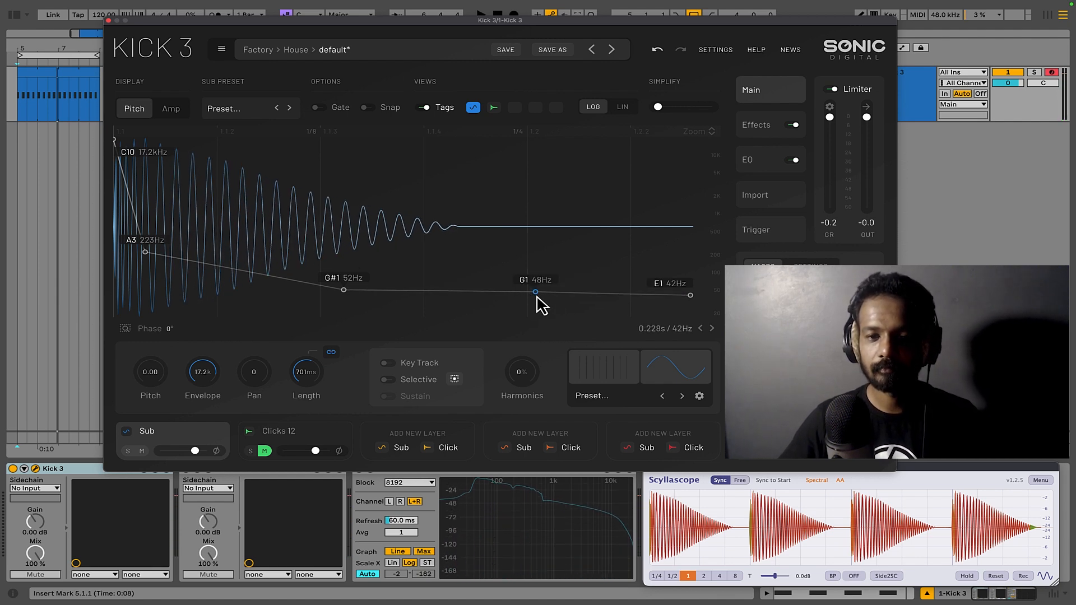
{"action": "right_click", "coordinate": [536, 292]}
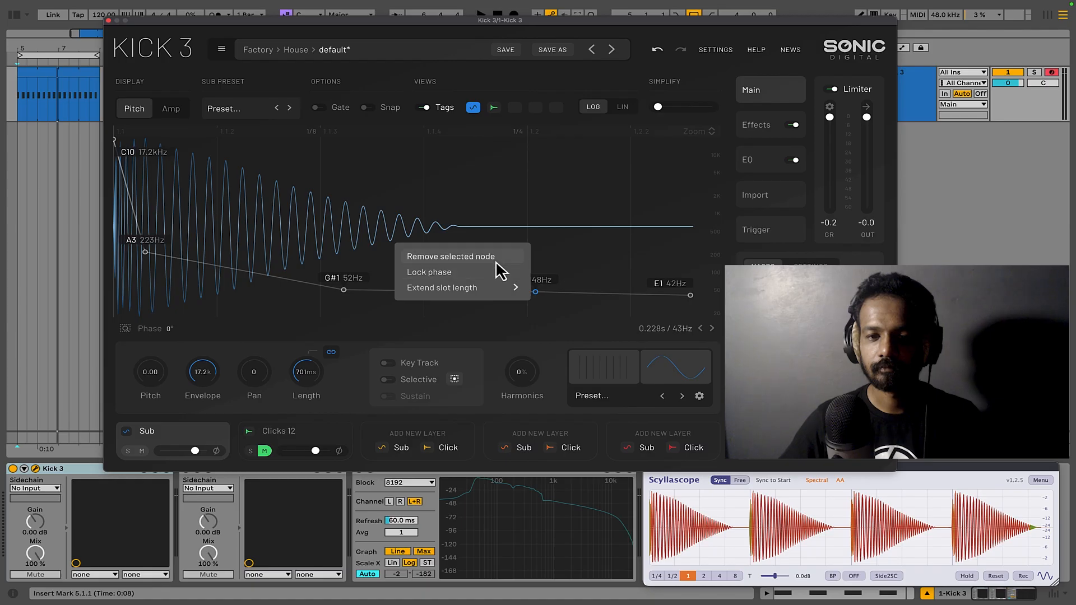
{"action": "left_click", "coordinate": [451, 256]}
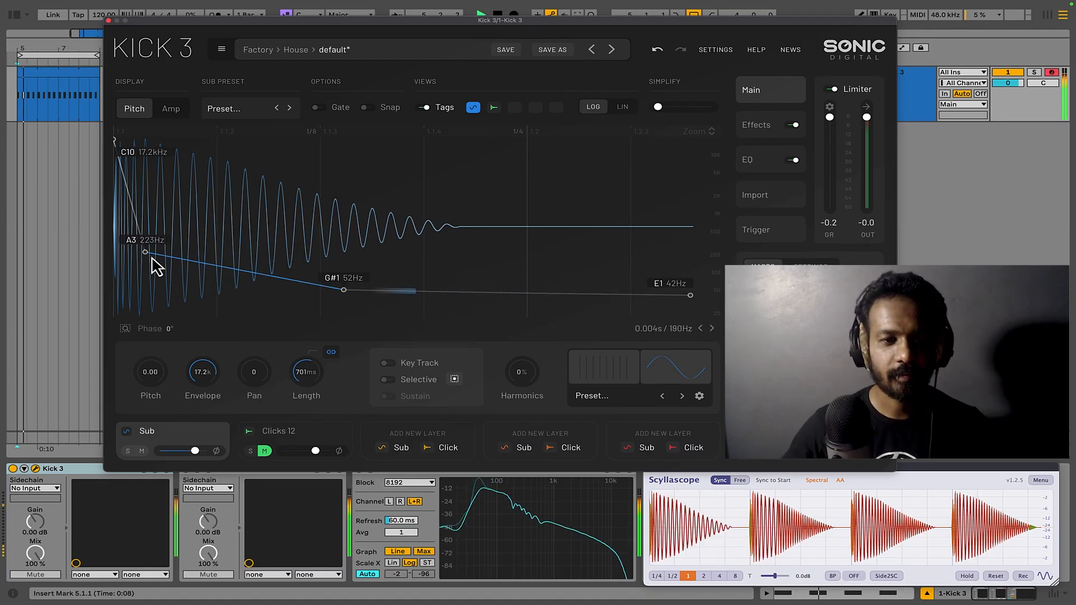
Fine-tune the second pitch node to about C#4 (272 Hz), trying nearby notes with Snap off and on
{"action": "left_click_drag", "start_coordinate": [145, 253], "coordinate": [141, 249]}
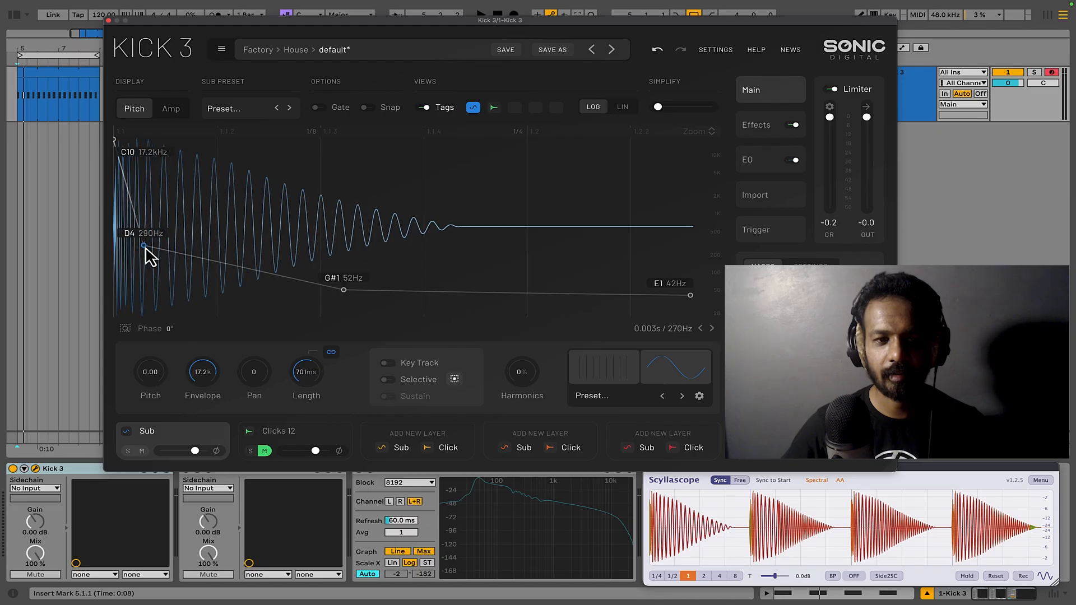
{"action": "left_click_drag", "start_coordinate": [145, 249], "coordinate": [145, 247]}
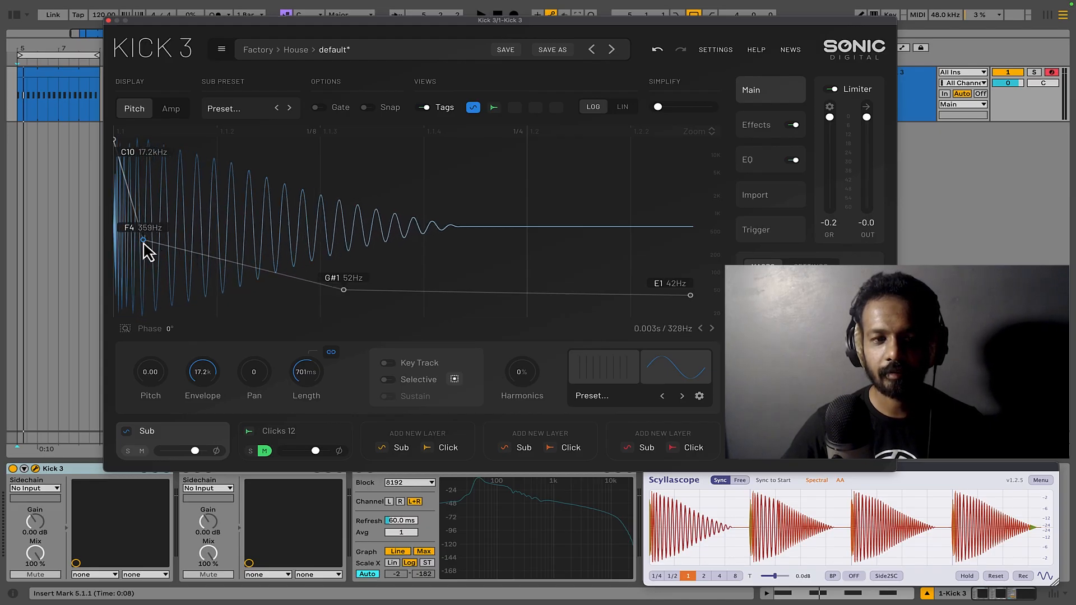
{"action": "left_click_drag", "start_coordinate": [143, 247], "coordinate": [143, 245]}
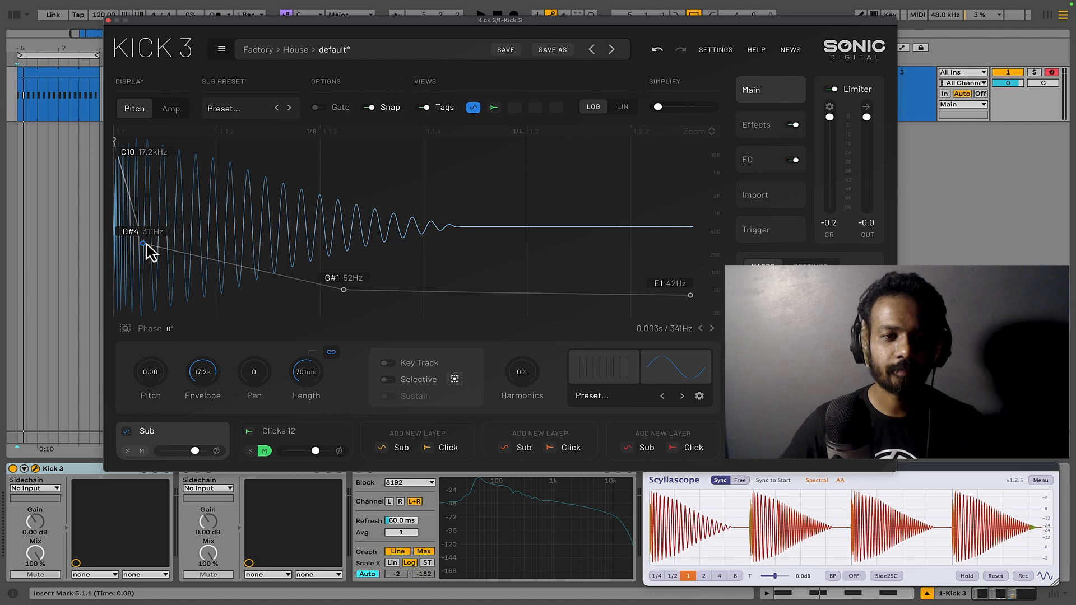
{"action": "left_click_drag", "start_coordinate": [146, 242], "coordinate": [144, 252]}
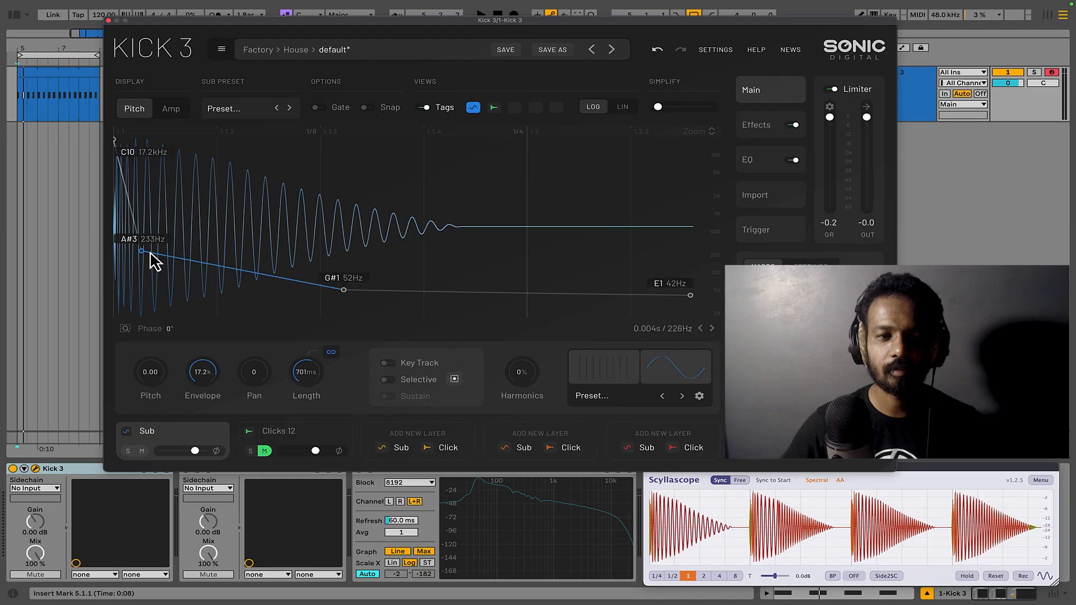
{"action": "left_click_drag", "start_coordinate": [143, 253], "coordinate": [142, 248]}
Enable Gate for the Sub layer and play the kick clip from bar 5 with its MIDI notes visible beside the plugin window
{"action": "key", "text": "space"}
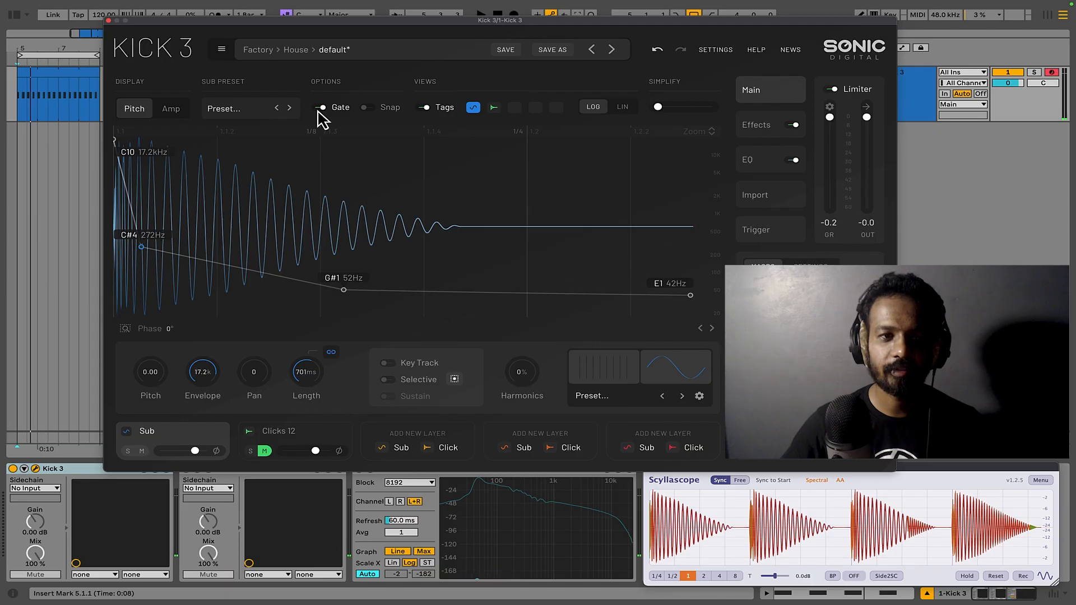
{"action": "left_click", "coordinate": [16, 102]}
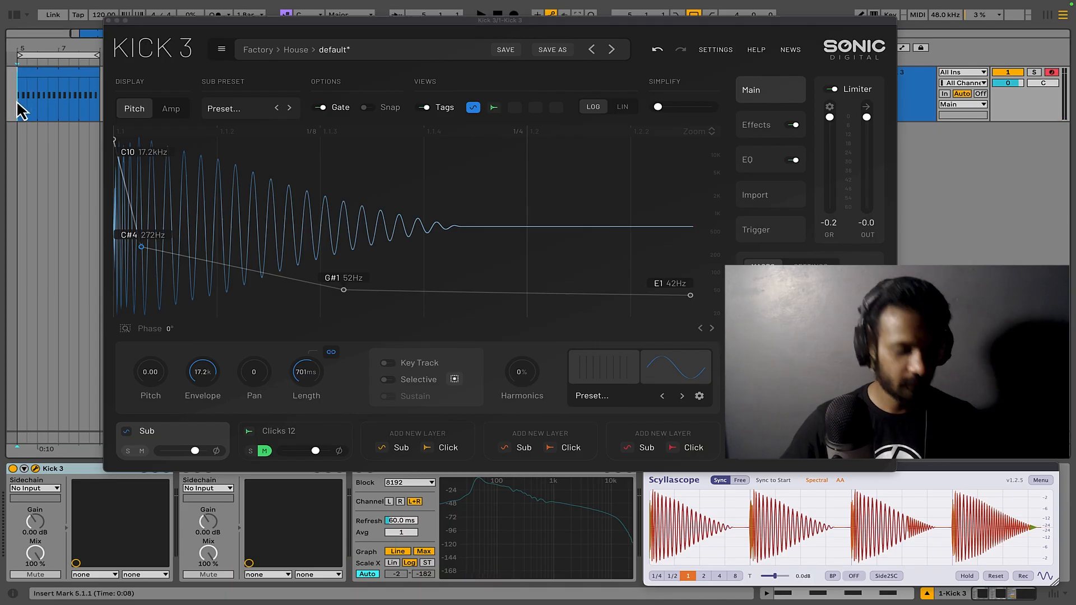
{"action": "key", "text": "plus"}
{"action": "key", "text": "plus"}
{"action": "key", "text": "plus"}
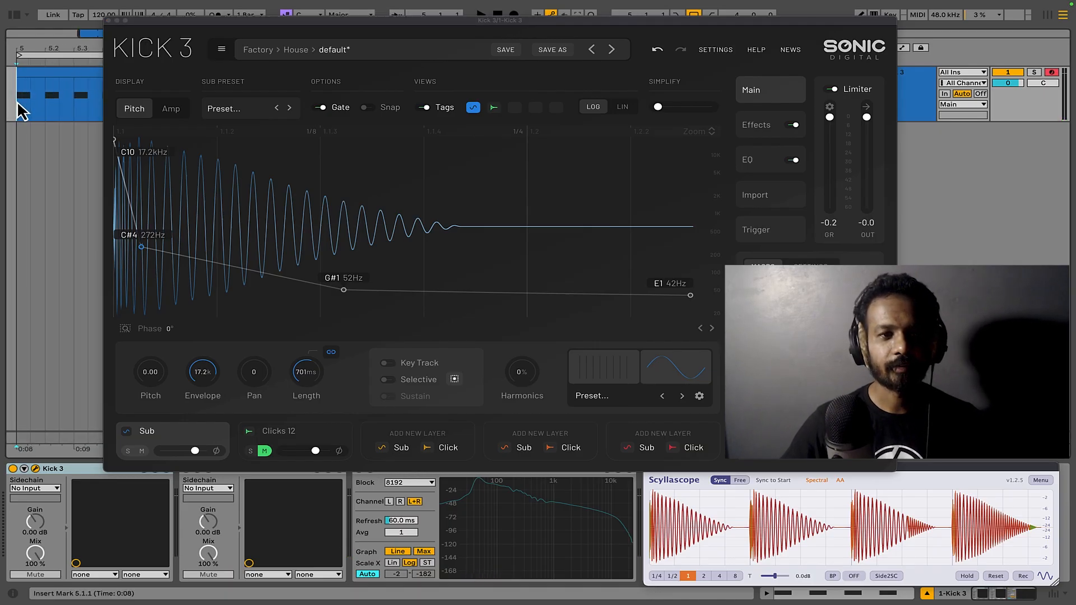
{"action": "left_click_drag", "start_coordinate": [198, 26], "coordinate": [320, 26]}
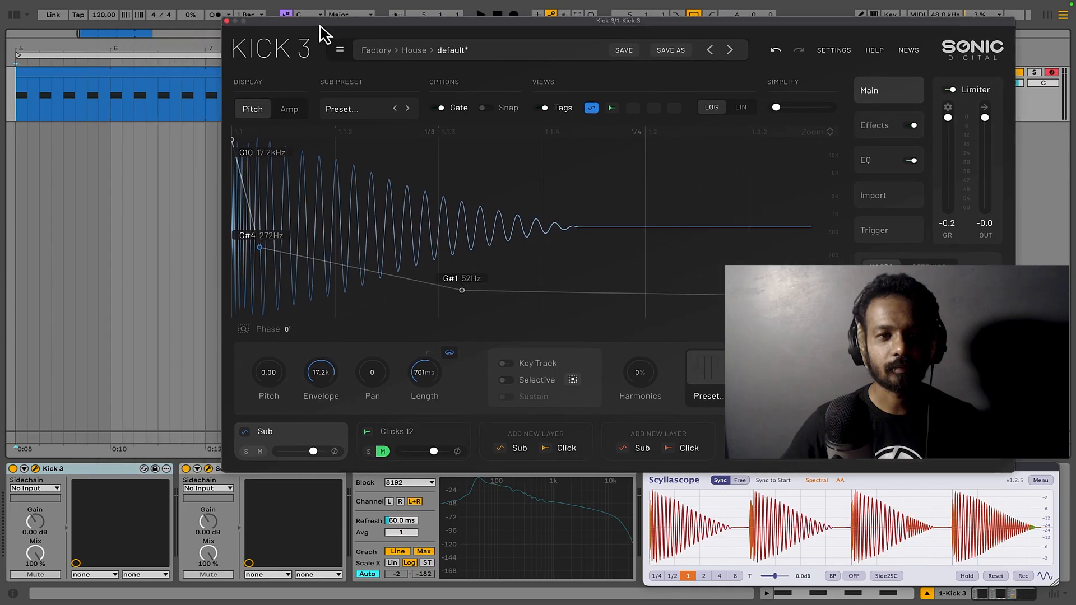
{"action": "scroll", "coordinate": [26, 103], "scroll_direction": "up", "scroll_amount": 1}
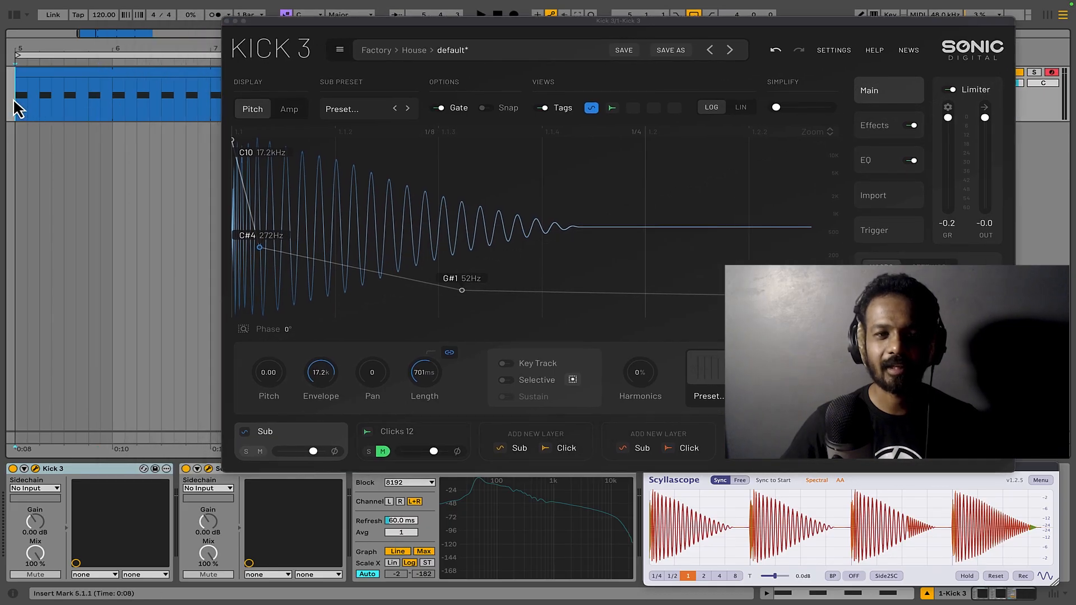
{"action": "key", "text": "space"}
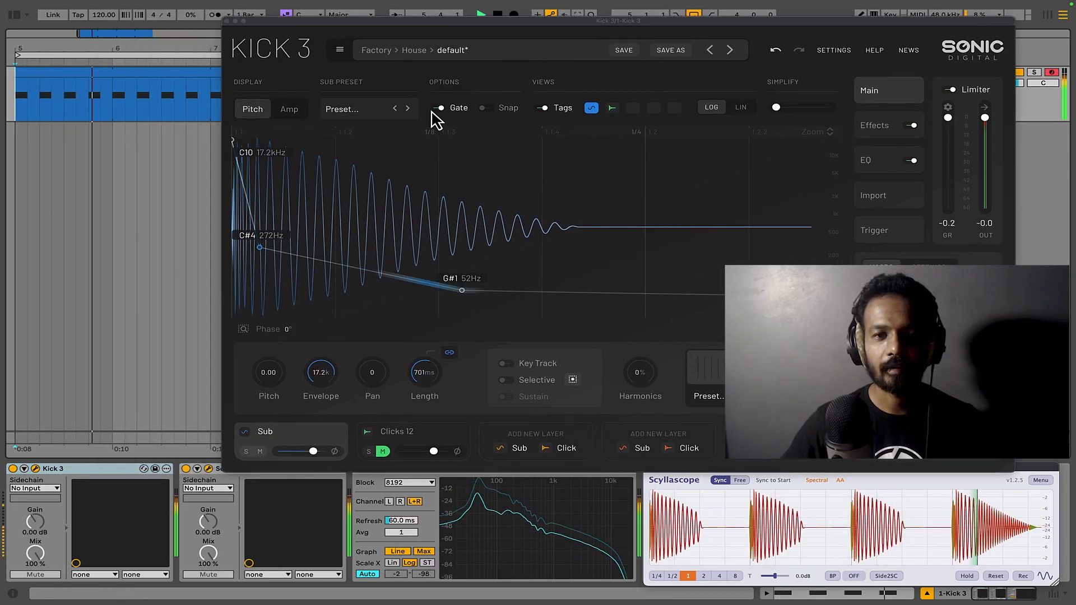
Open the kick clip's MIDI notes, shorten the first C2 note to one sixteenth and play it from bar 5 with Gate on
{"action": "double_click", "coordinate": [144, 84]}
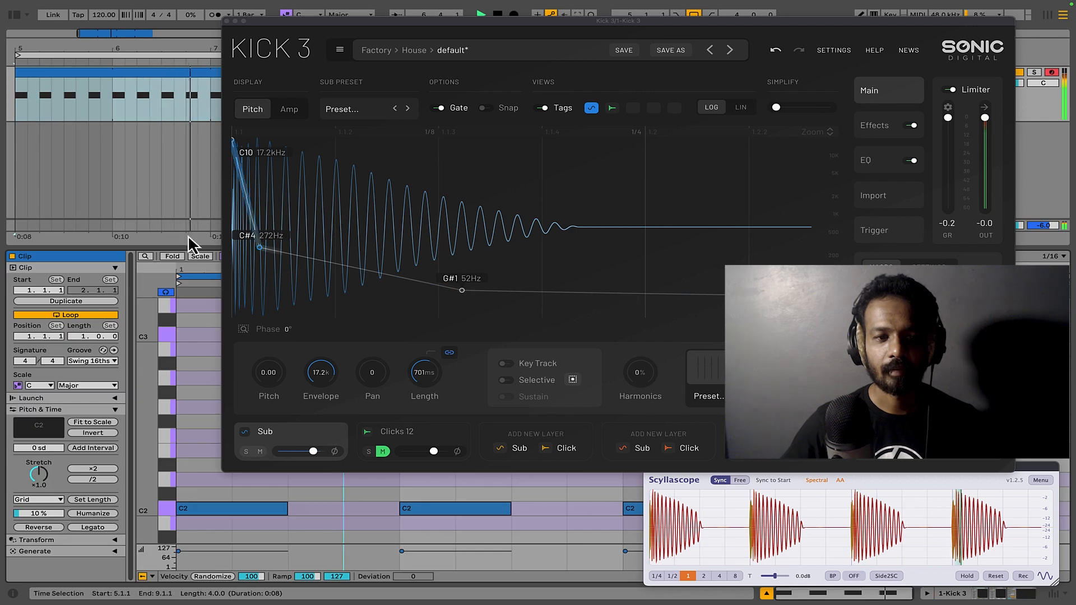
{"action": "left_click_drag", "start_coordinate": [343, 21], "coordinate": [326, 10]}
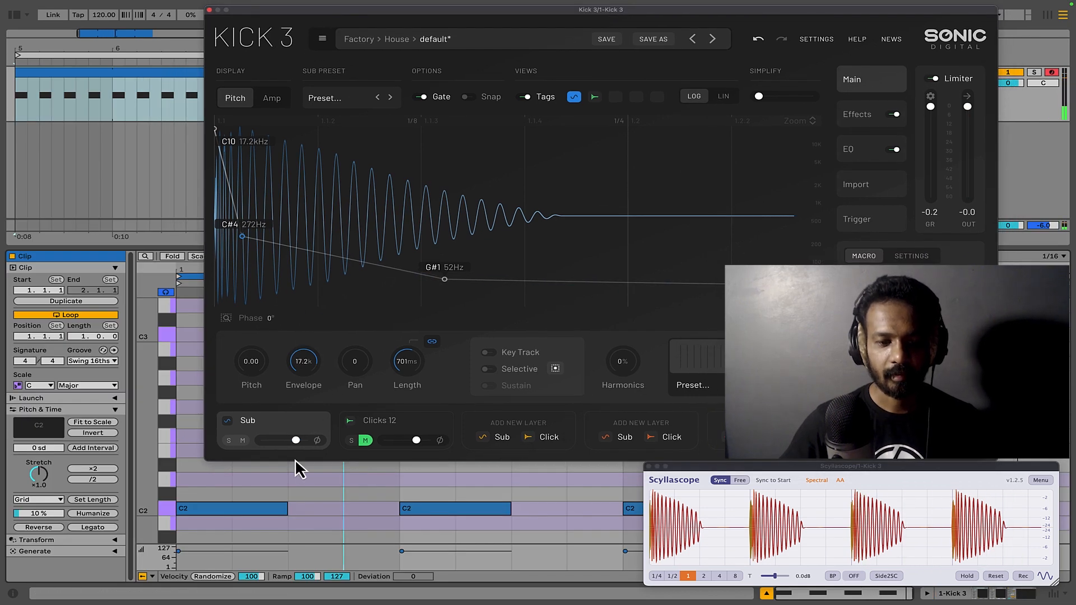
{"action": "left_click", "coordinate": [270, 512]}
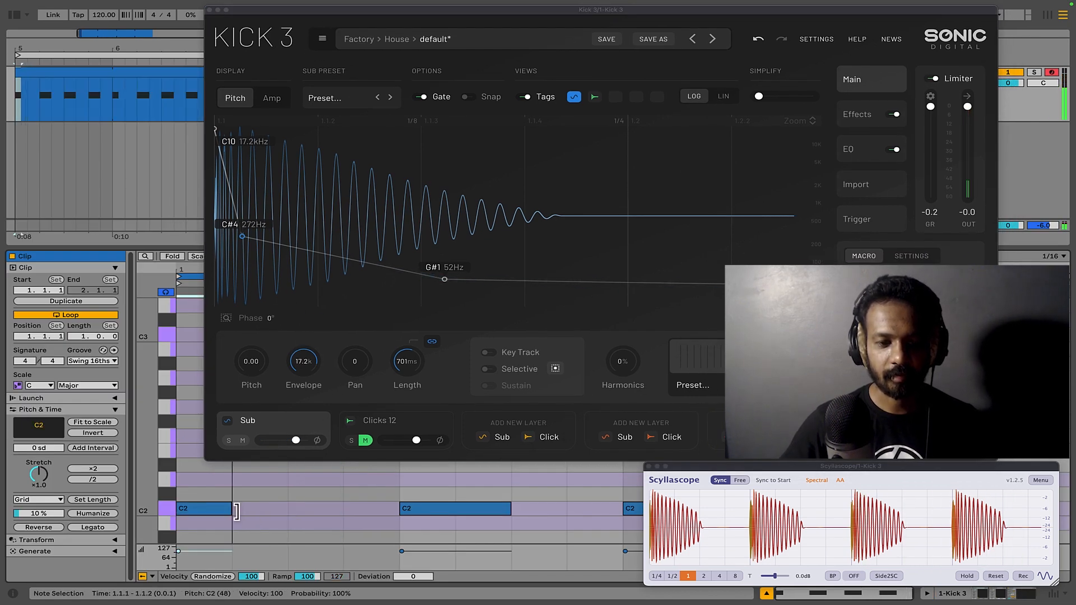
{"action": "key", "text": "space"}
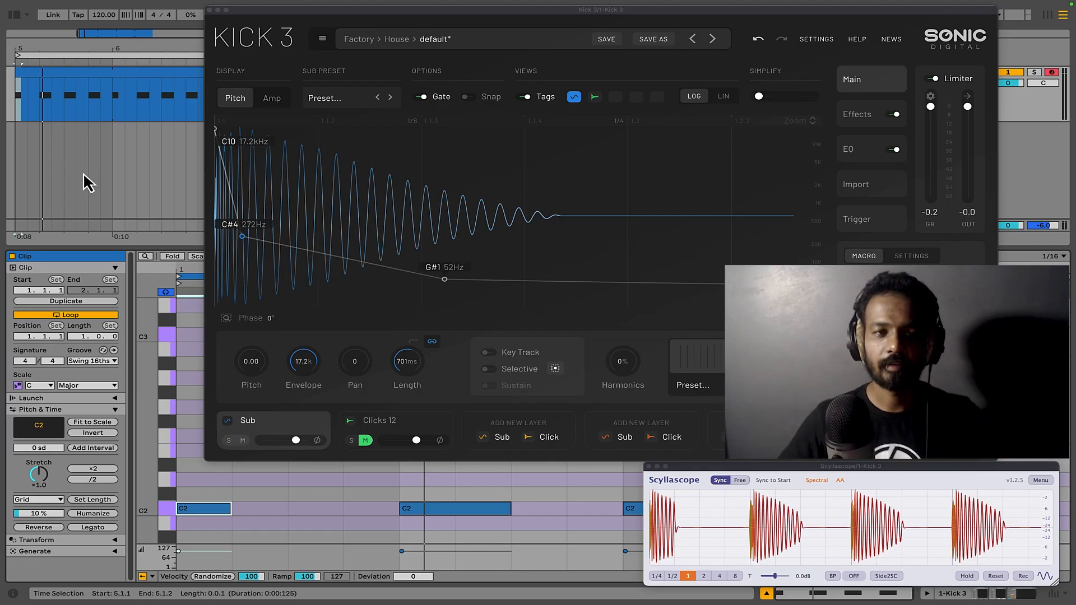
{"action": "left_click", "coordinate": [20, 164]}
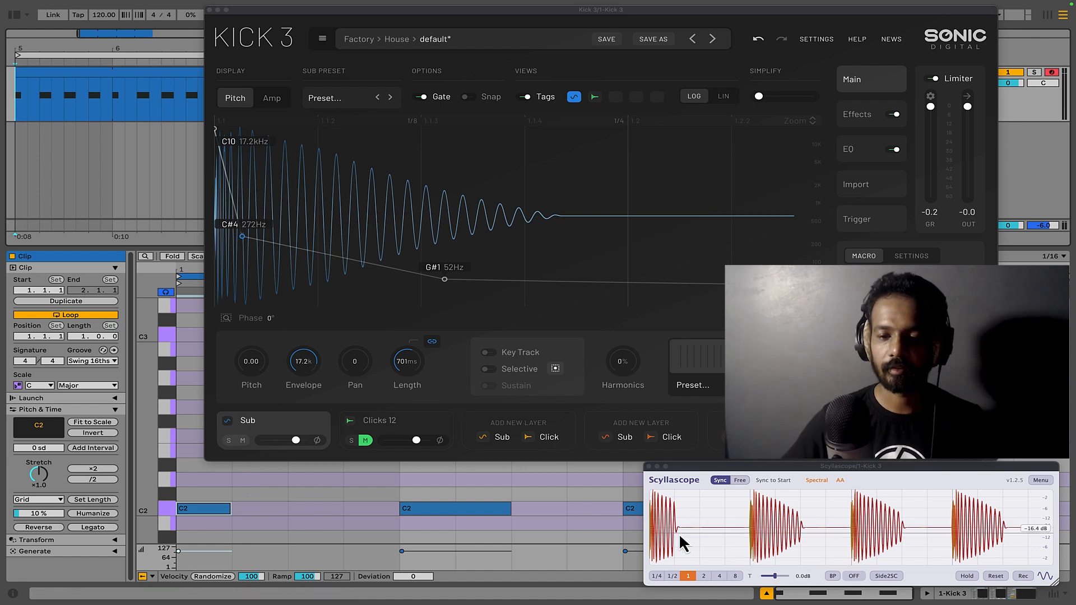
{"action": "key", "text": "space"}
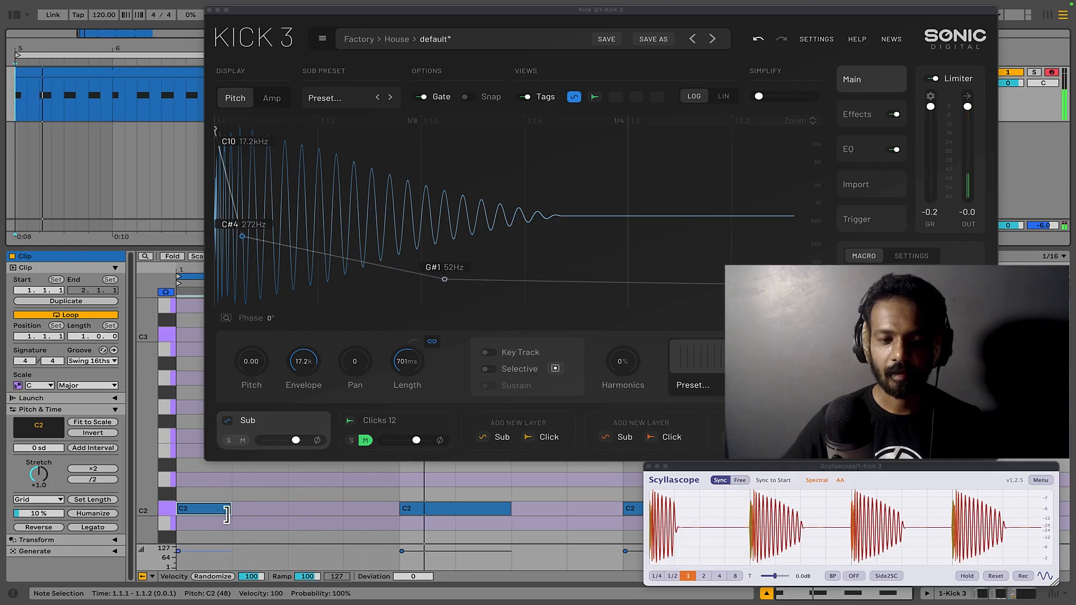
Try gated note lengths: stretch the first C2 note up to a full beat, shorten the second to one sixteenth, and lengthen it again
{"action": "left_click_drag", "start_coordinate": [227, 514], "coordinate": [334, 524]}
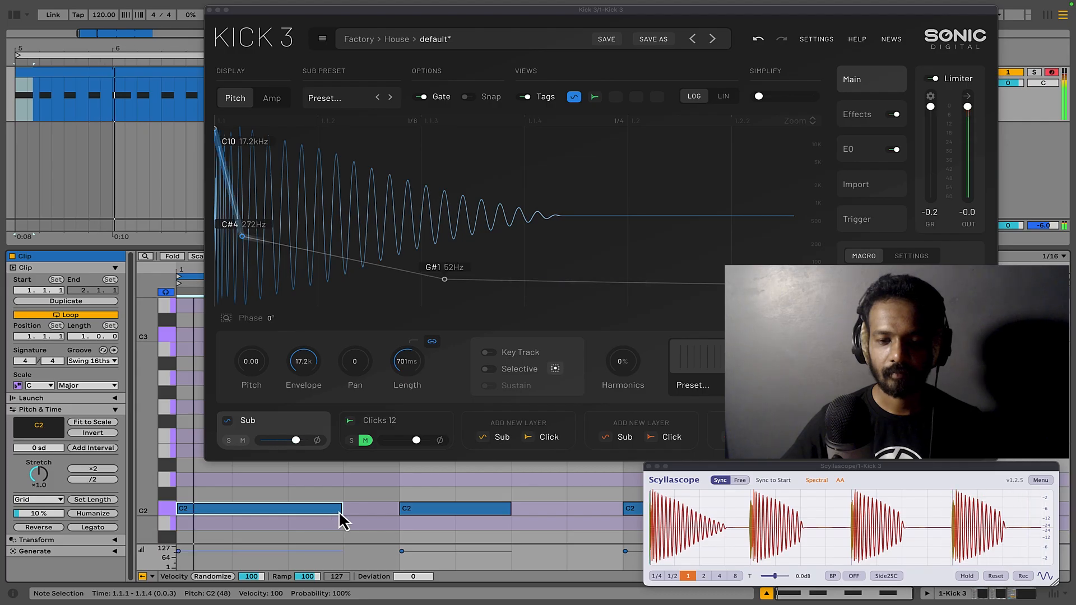
{"action": "left_click_drag", "start_coordinate": [341, 514], "coordinate": [398, 513]}
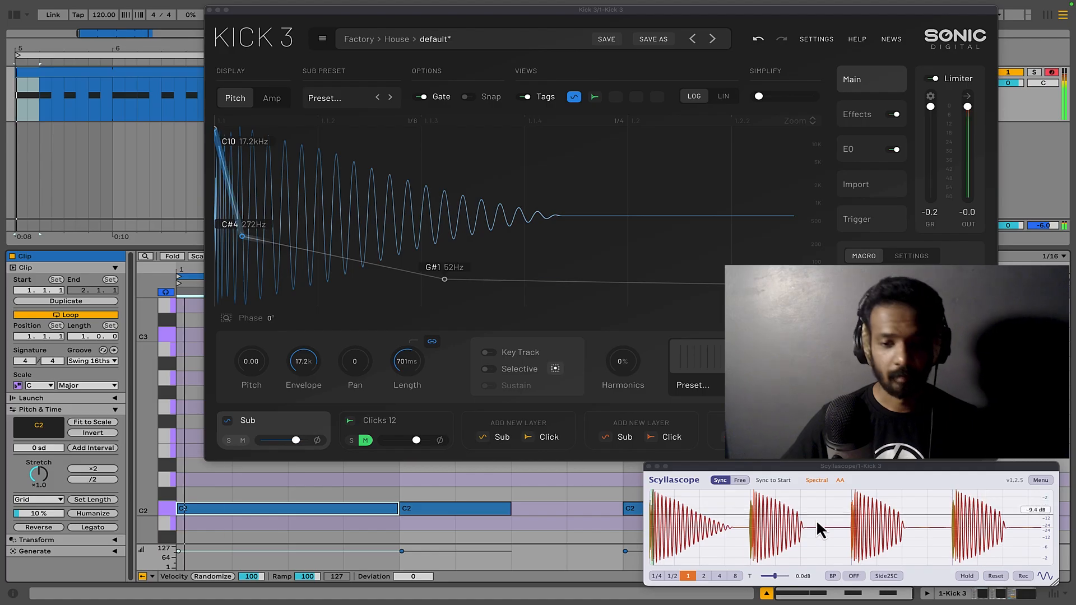
{"action": "left_click_drag", "start_coordinate": [510, 509], "coordinate": [453, 512]}
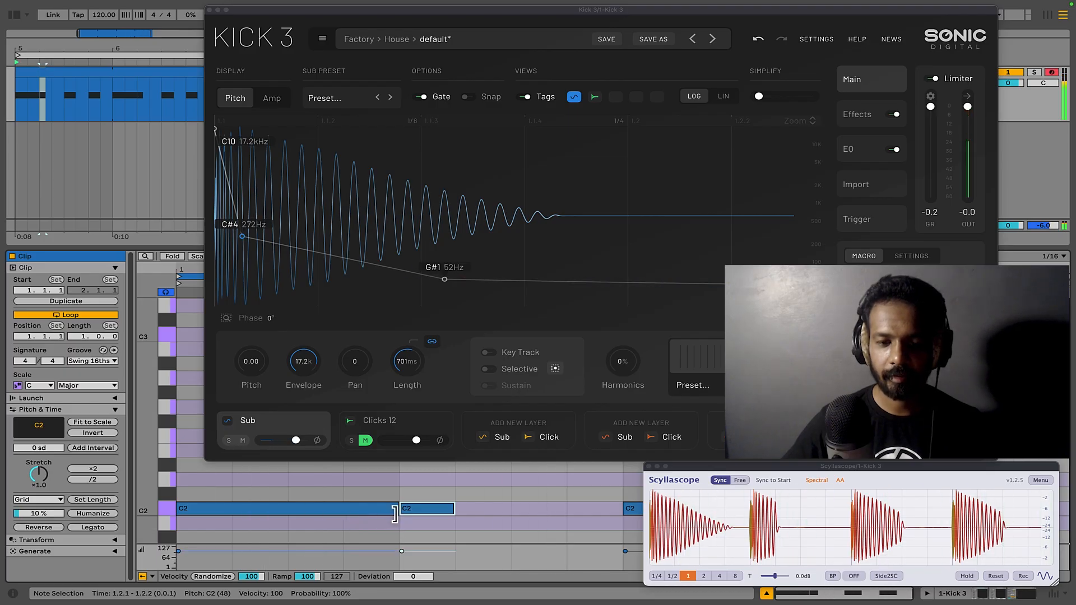
{"action": "left_click_drag", "start_coordinate": [397, 511], "coordinate": [295, 511]}
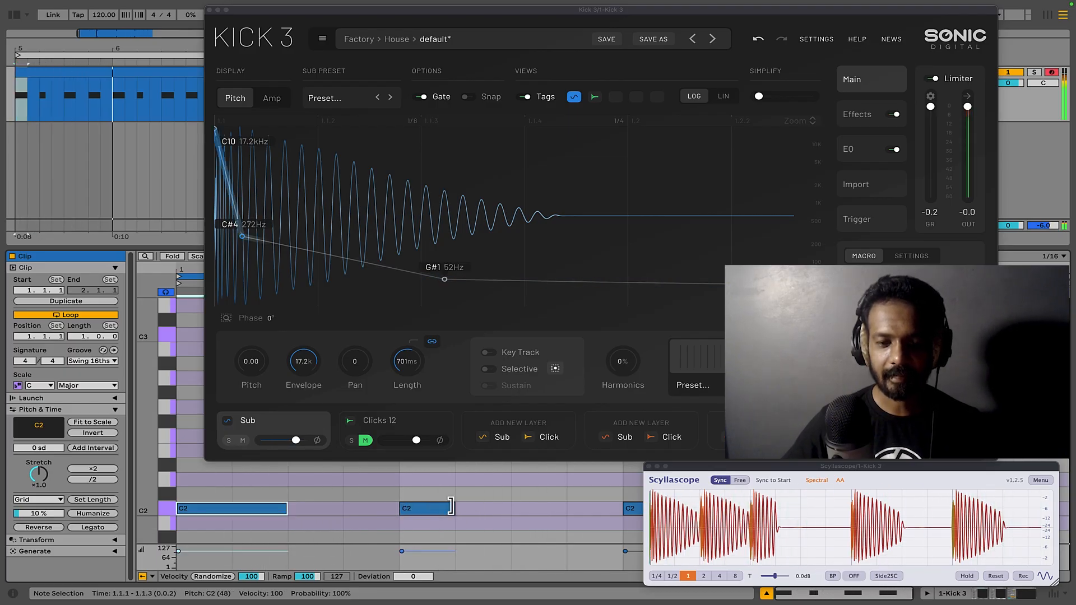
{"action": "left_click_drag", "start_coordinate": [454, 511], "coordinate": [475, 511]}
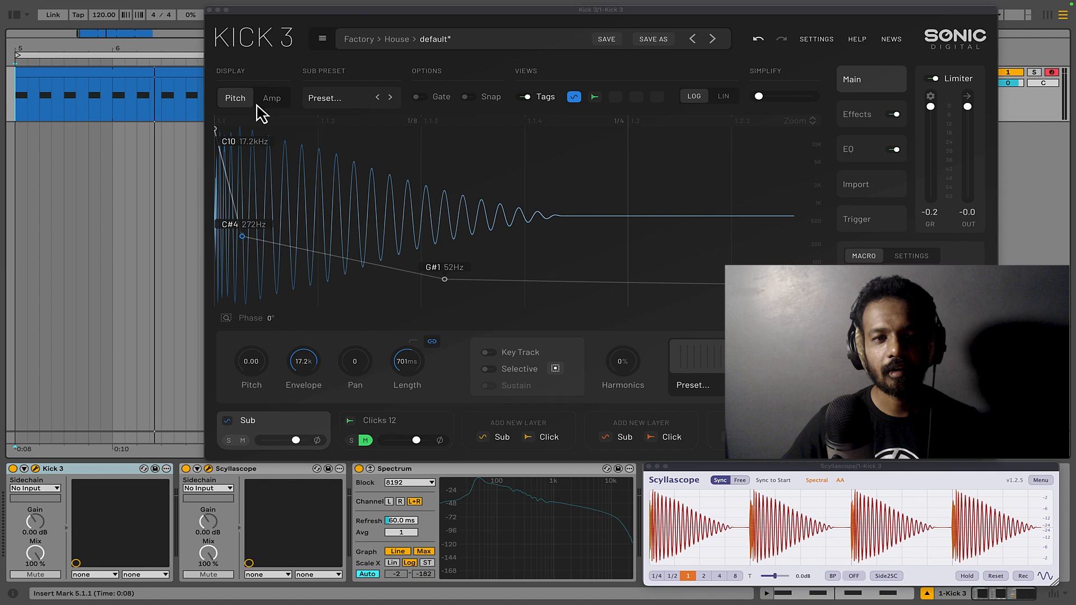
Reshape the Sub layer's amp envelope by moving the peak node earlier and setting the following nodes to about 0.81, 0.83 and 0.78
{"action": "left_click", "coordinate": [269, 101]}
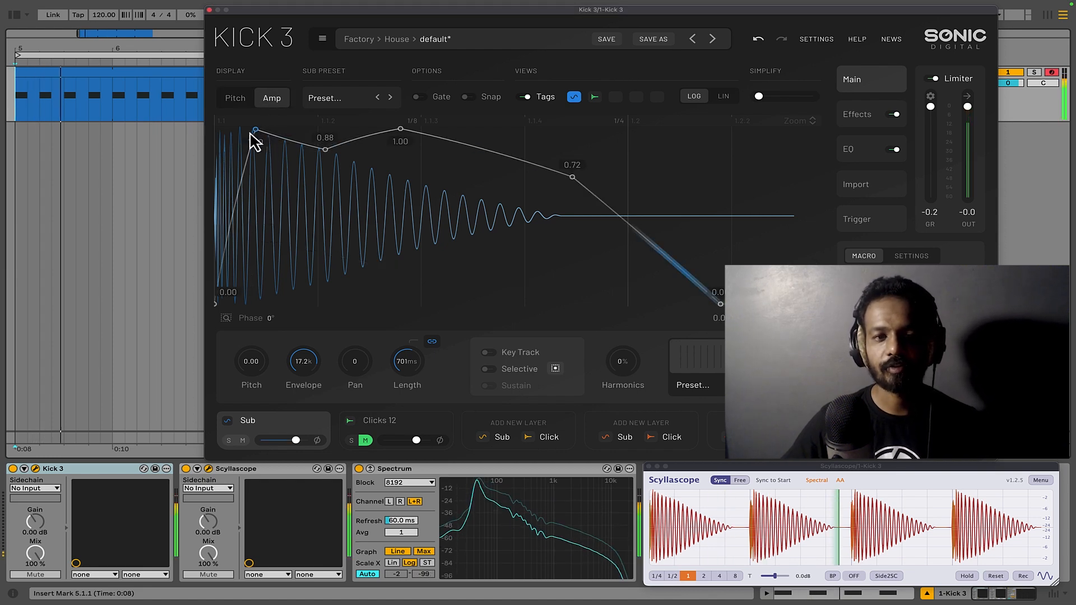
{"action": "left_click_drag", "start_coordinate": [257, 133], "coordinate": [224, 133]}
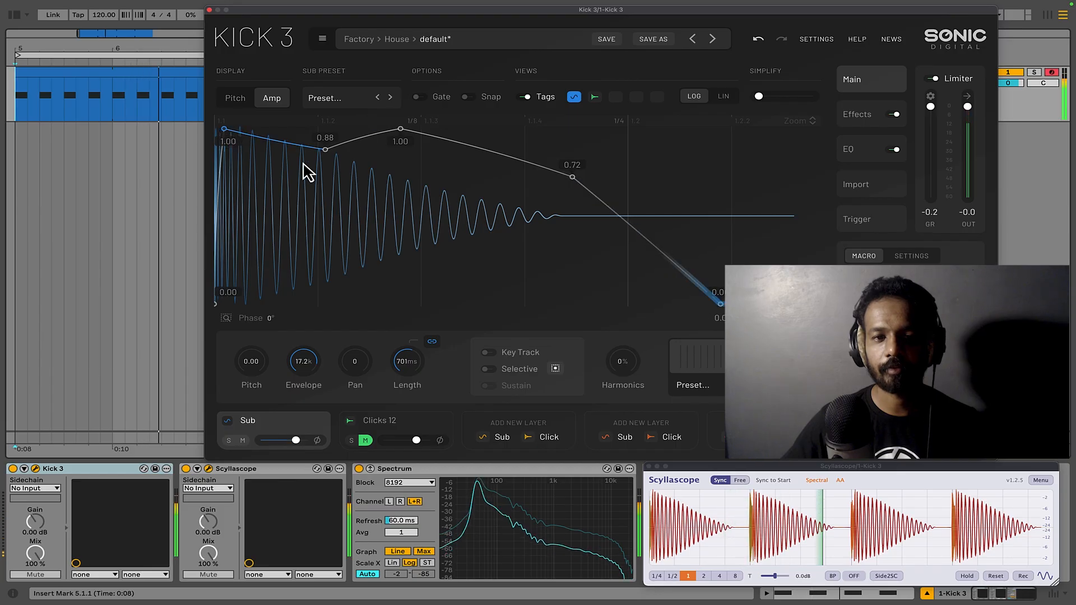
{"action": "mouse_move", "coordinate": [325, 150]}
{"action": "left_mouse_down"}
{"action": "mouse_move", "coordinate": [322, 233]}
{"action": "mouse_move", "coordinate": [336, 147]}
{"action": "mouse_move", "coordinate": [335, 166]}
{"action": "left_mouse_up"}
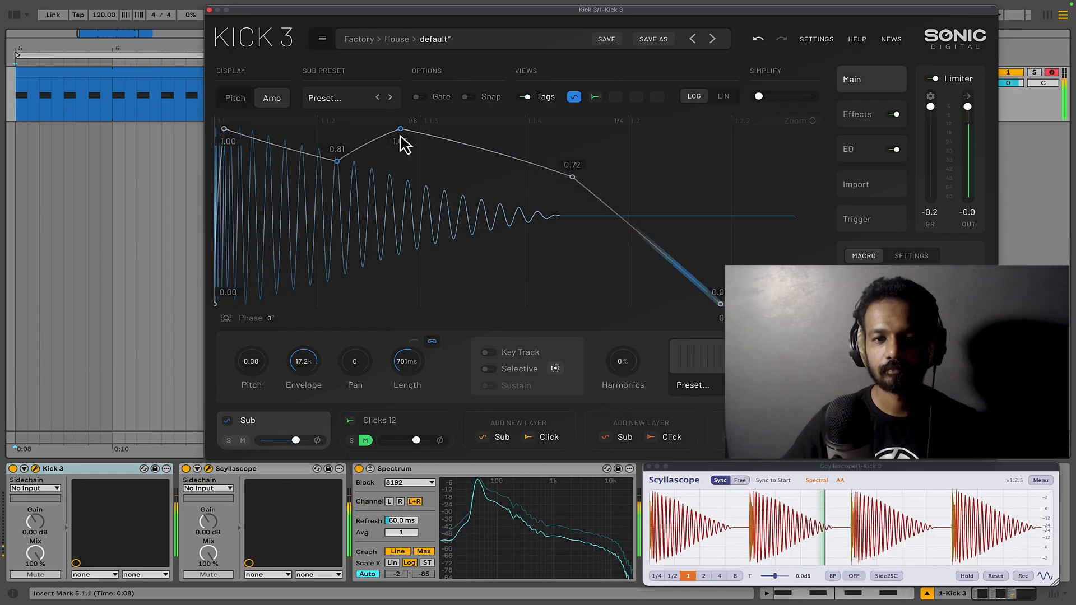
{"action": "left_click_drag", "start_coordinate": [400, 129], "coordinate": [421, 166]}
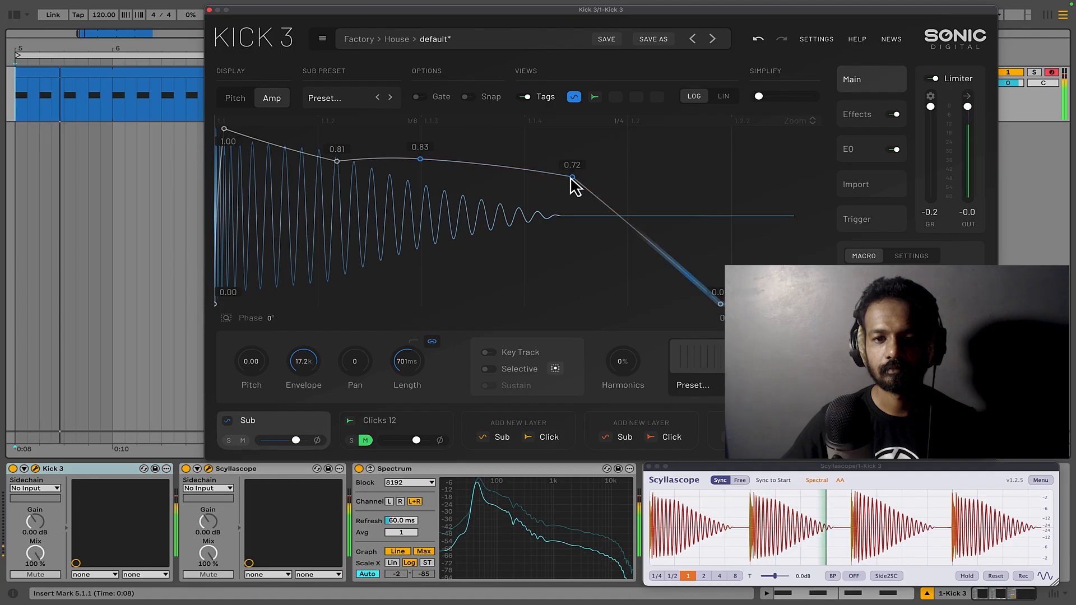
{"action": "left_click_drag", "start_coordinate": [571, 179], "coordinate": [616, 167]}
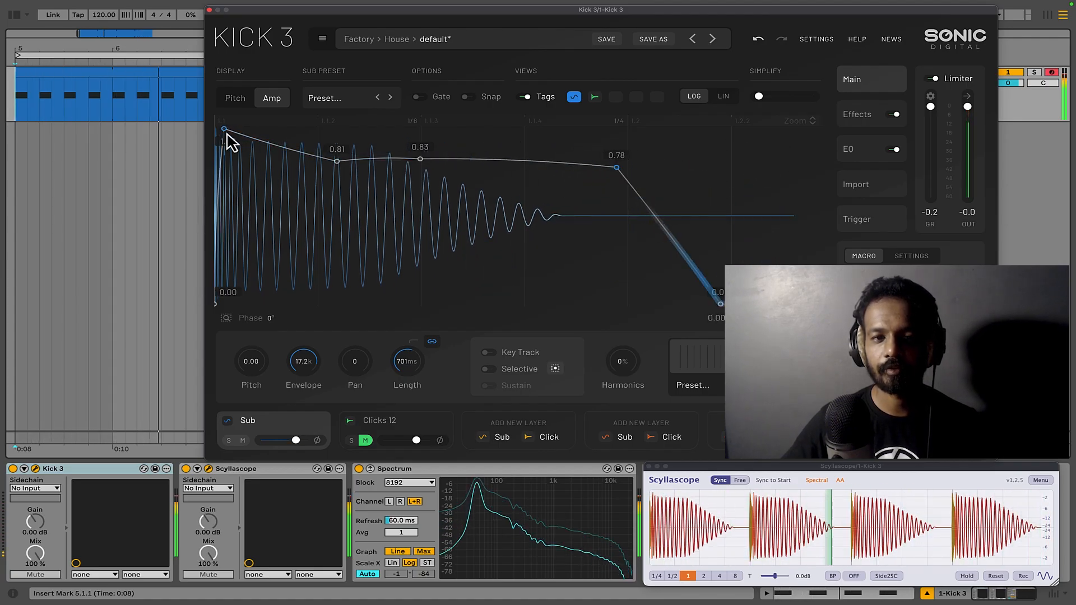
Move the amp envelope's 1.00 peak node slightly later and set the next two nodes to about 0.84 and 0.86
{"action": "left_click_drag", "start_coordinate": [225, 129], "coordinate": [240, 107]}
{"action": "left_click", "coordinate": [235, 99]}
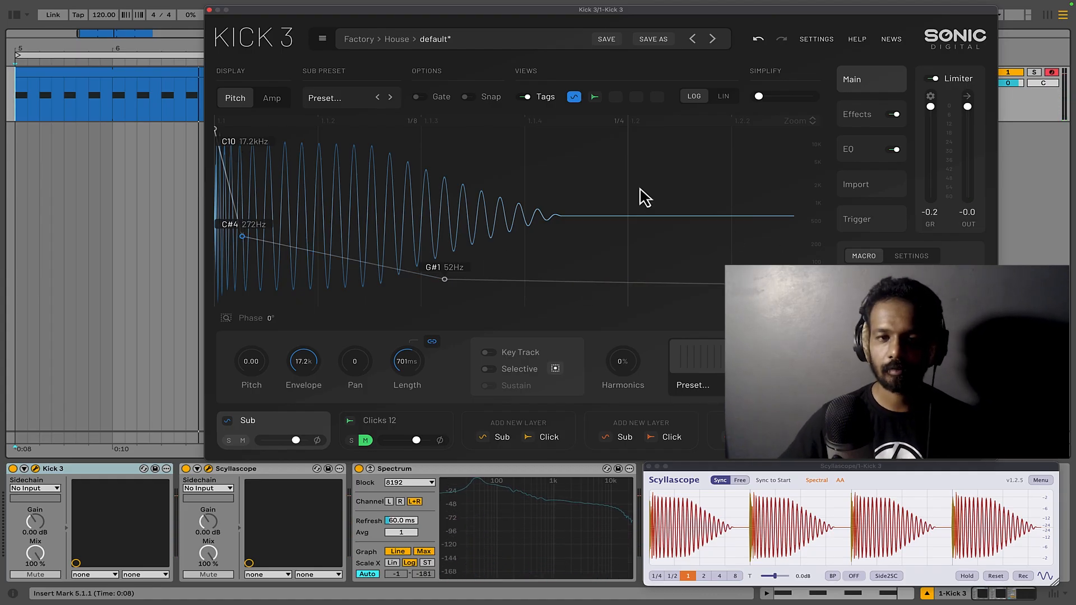
{"action": "left_click", "coordinate": [273, 99]}
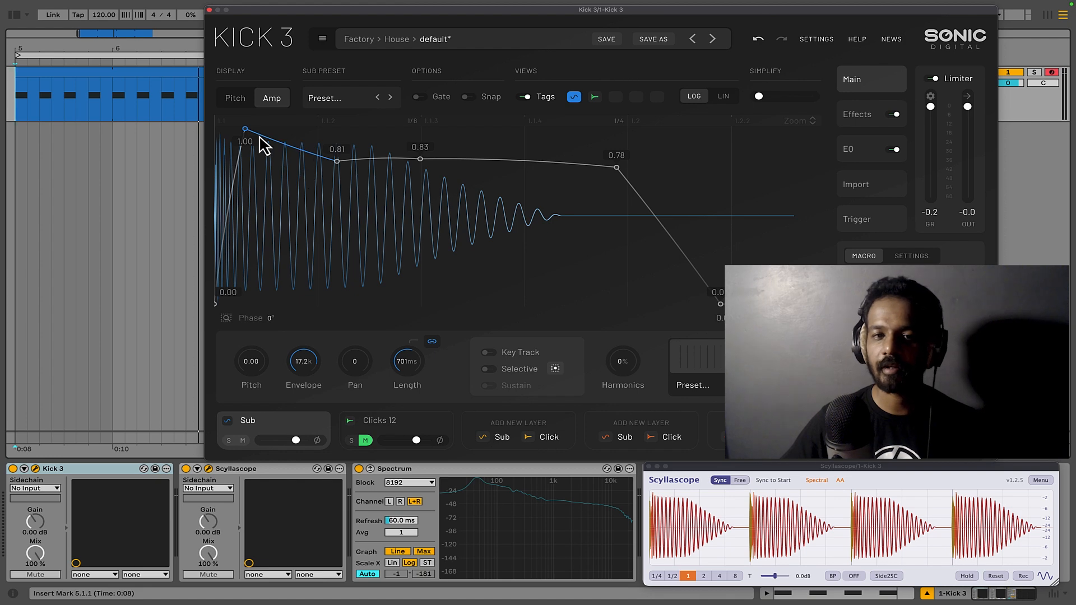
{"action": "left_click_drag", "start_coordinate": [337, 162], "coordinate": [331, 157]}
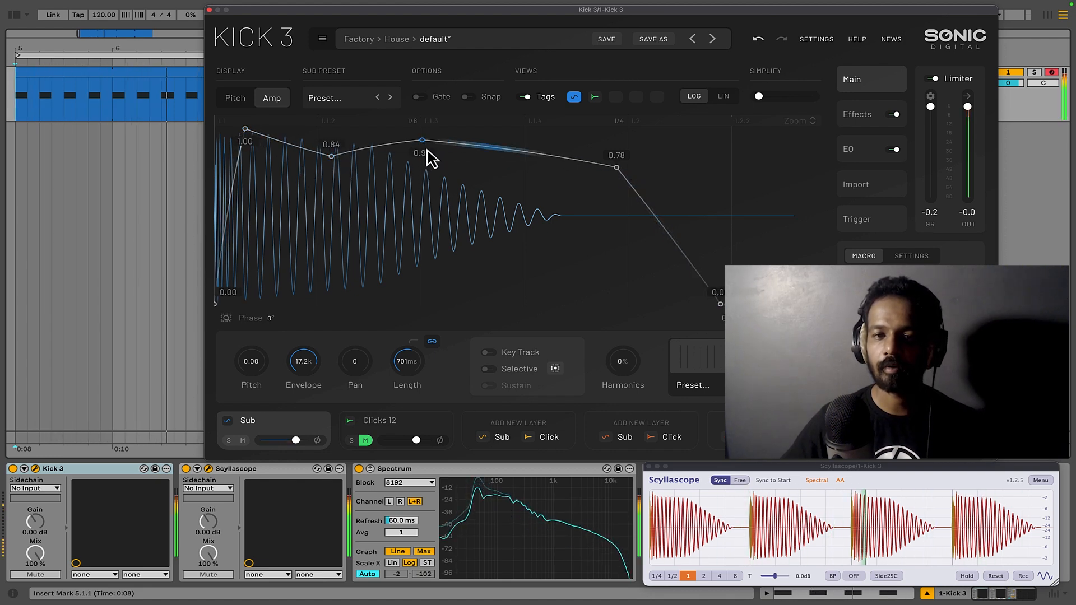
{"action": "mouse_move", "coordinate": [427, 159]}
{"action": "left_mouse_down"}
{"action": "mouse_move", "coordinate": [443, 267]}
{"action": "mouse_move", "coordinate": [440, 353]}
{"action": "mouse_move", "coordinate": [439, 120]}
{"action": "mouse_move", "coordinate": [443, 168]}
{"action": "left_mouse_up"}
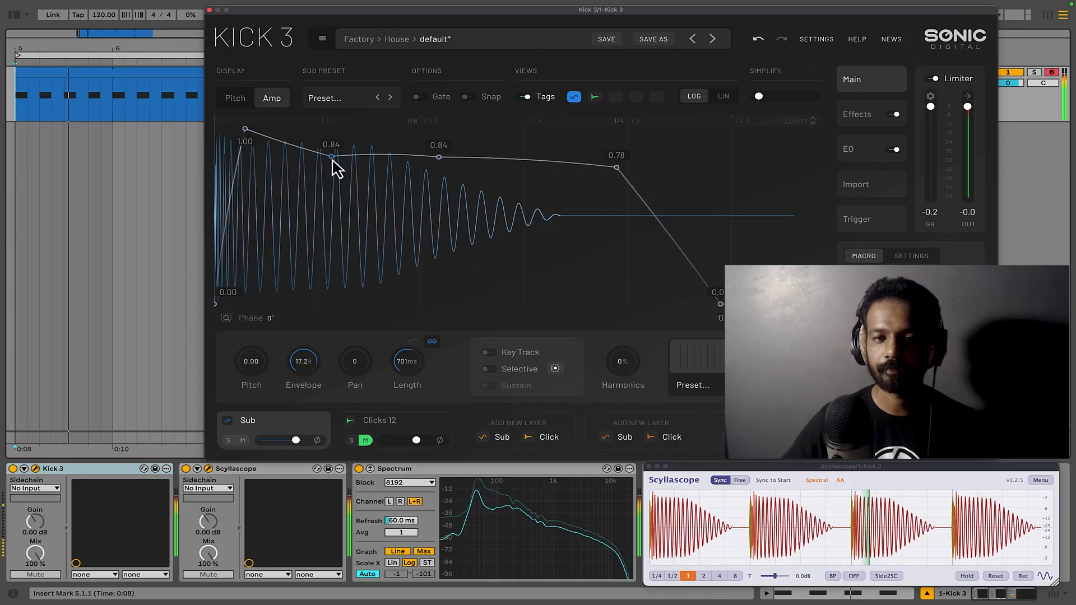
{"action": "left_click_drag", "start_coordinate": [441, 158], "coordinate": [441, 154]}
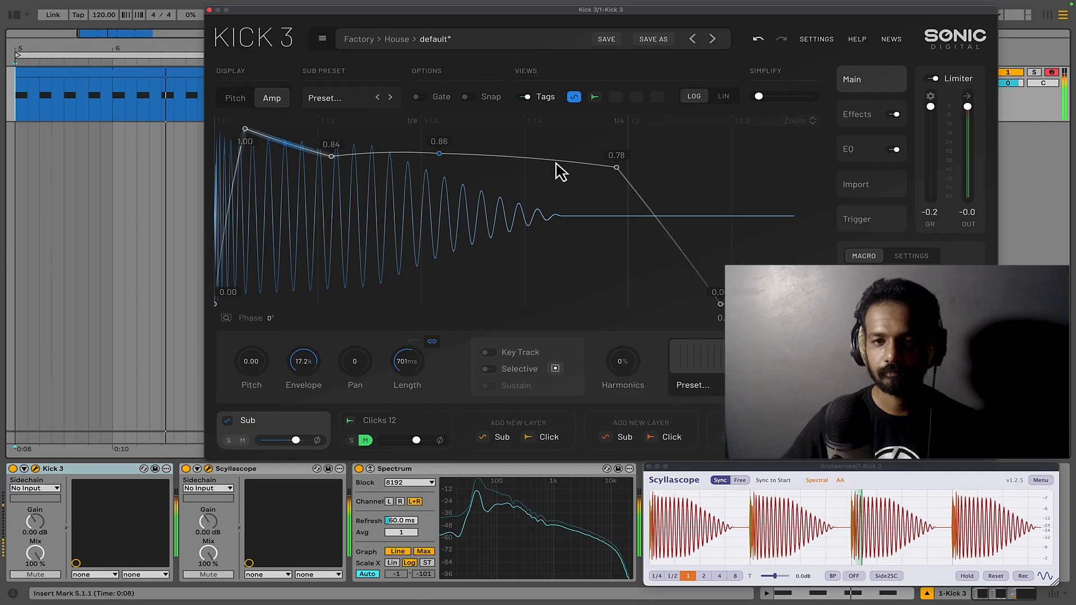
Load the Sub preset TR909 - 01 from the Factory 909s bank and display its pitch envelope
{"action": "left_click", "coordinate": [350, 100]}
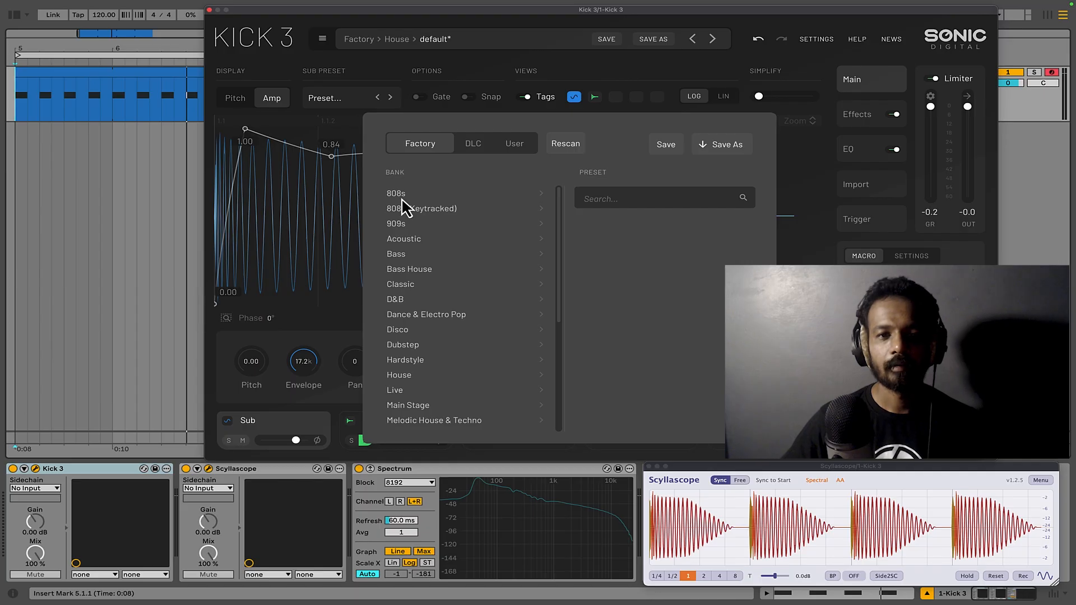
{"action": "left_click", "coordinate": [429, 225]}
{"action": "left_click", "coordinate": [606, 226]}
{"action": "left_click", "coordinate": [259, 144]}
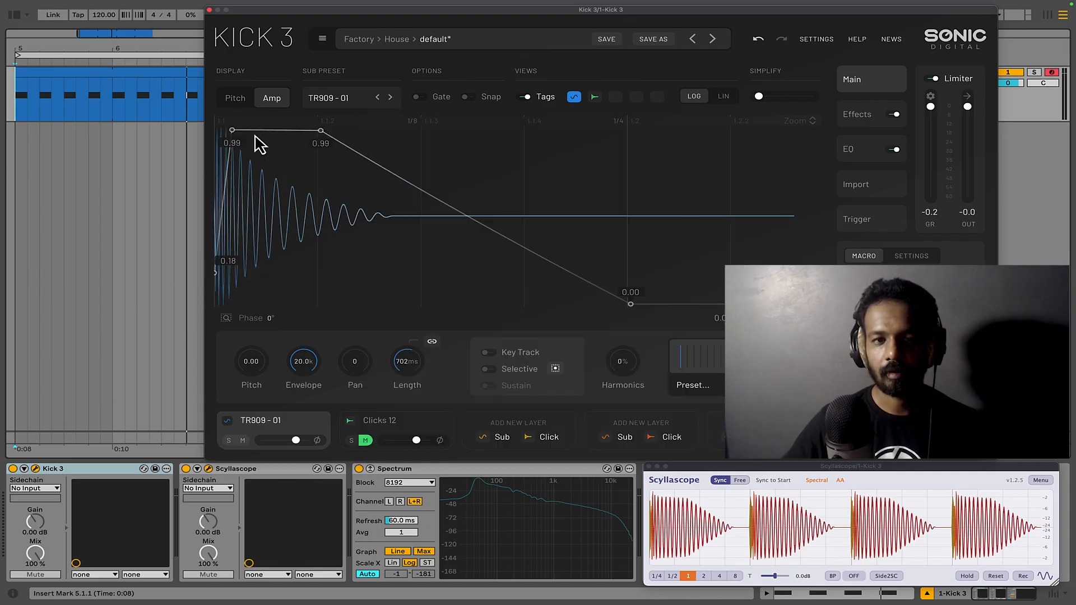
{"action": "left_click", "coordinate": [236, 99]}
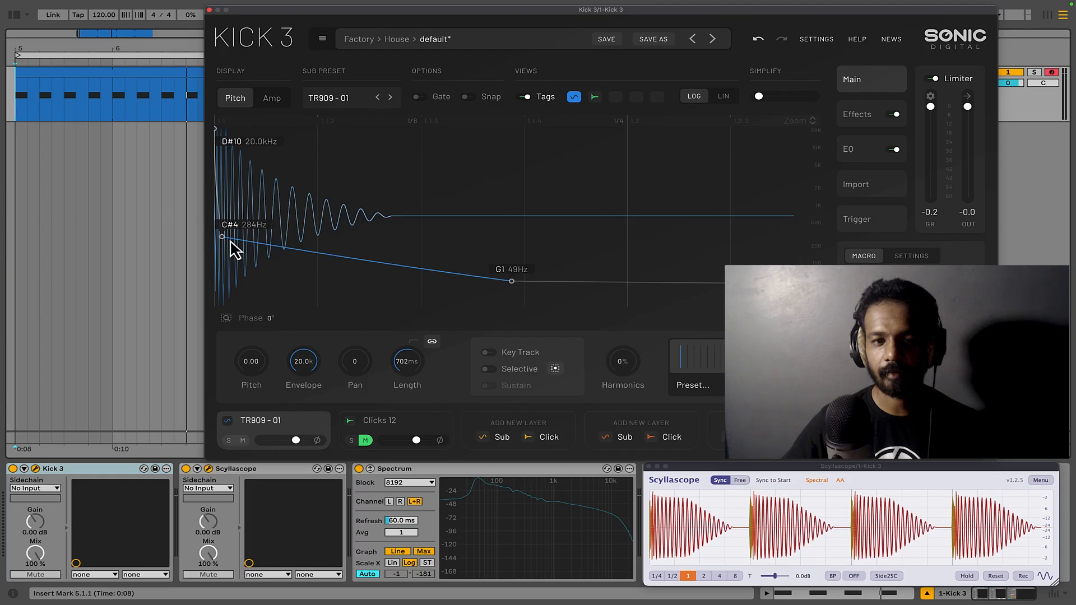
Audition the Sub presets from TR909 - 02 up to TR909 - 08, step back to TR909 - 05 and reopen the preset browser
{"action": "left_click", "coordinate": [374, 103]}
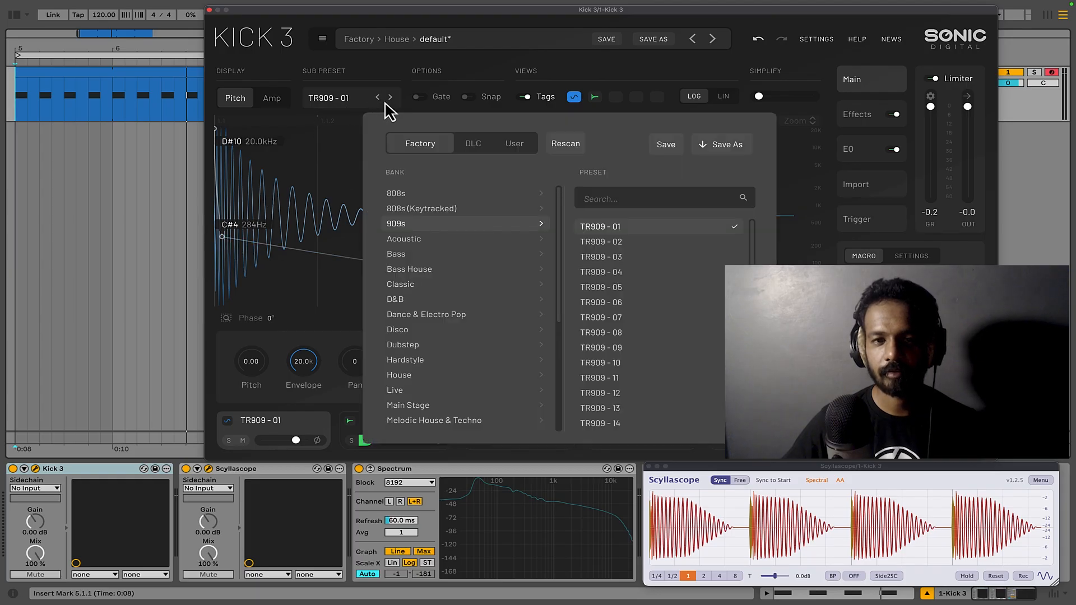
{"action": "left_click", "coordinate": [388, 99]}
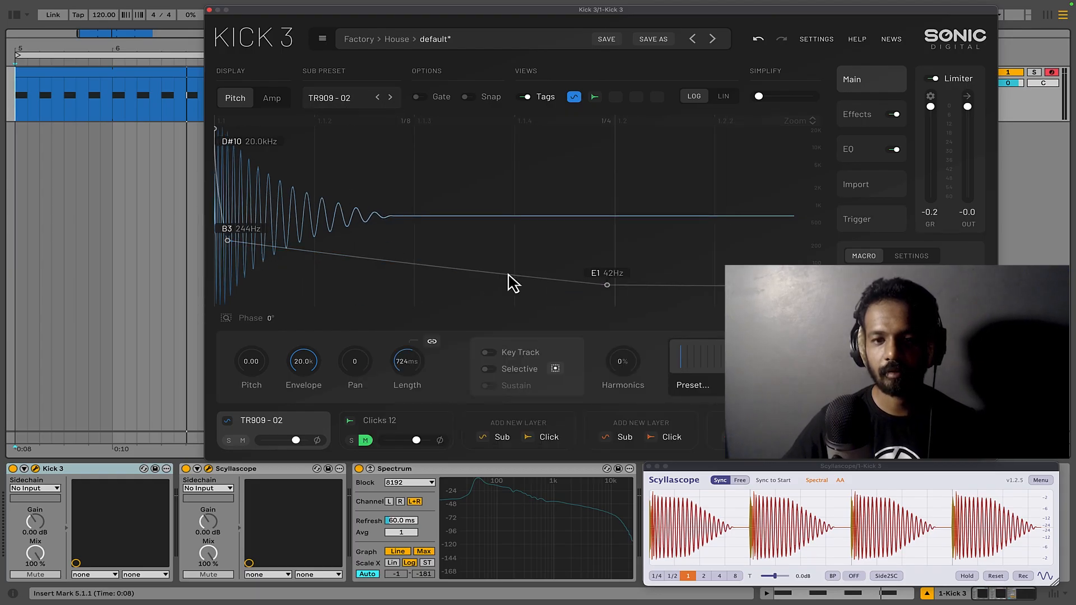
{"action": "left_click", "coordinate": [387, 100]}
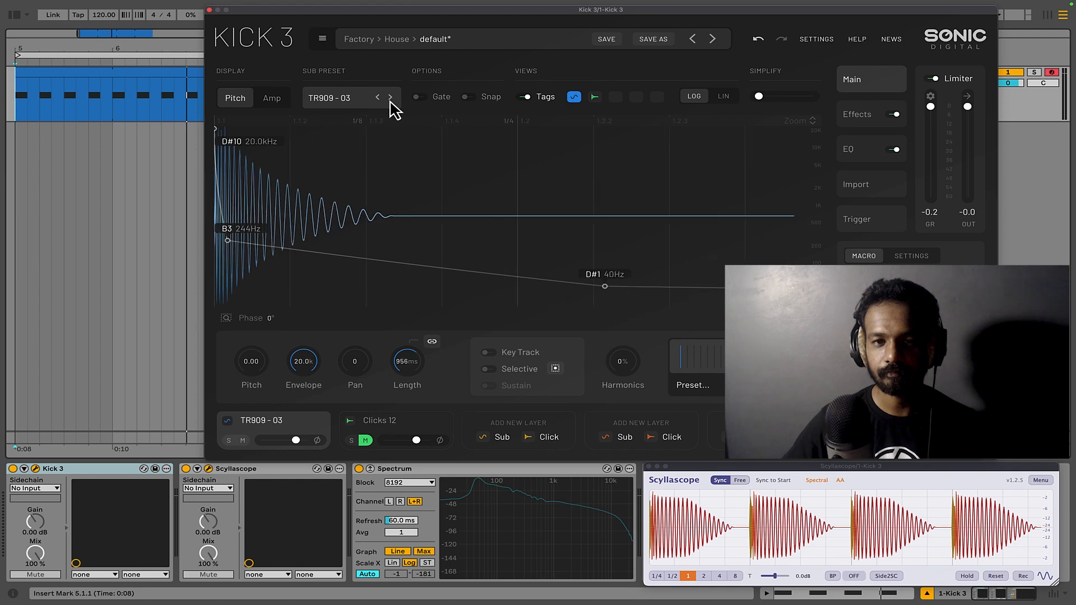
{"action": "left_click", "coordinate": [388, 101]}
{"action": "left_click", "coordinate": [389, 102]}
{"action": "left_click", "coordinate": [390, 99]}
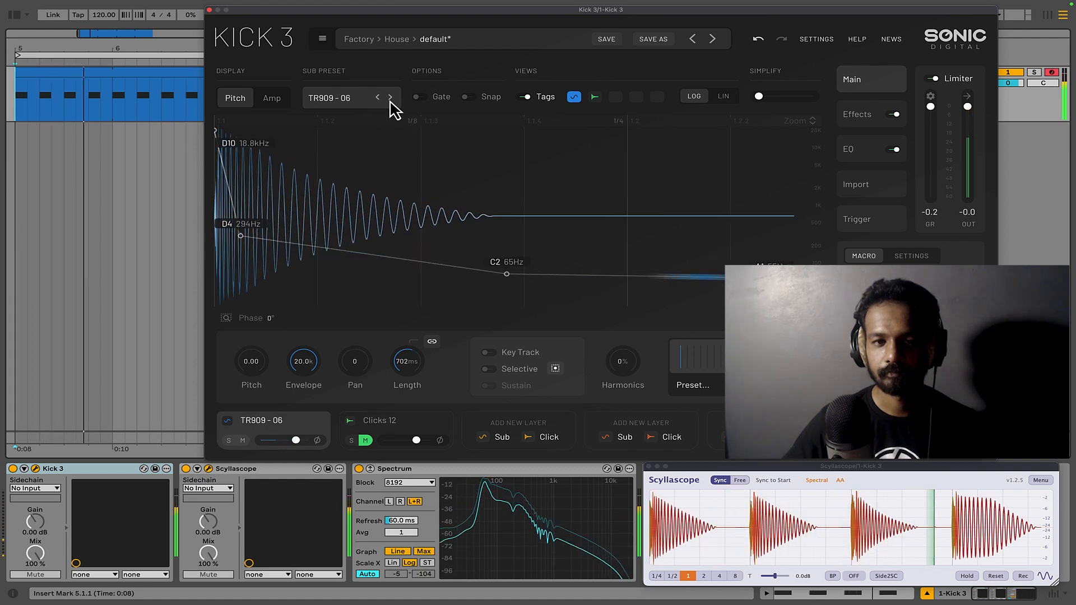
{"action": "left_click", "coordinate": [391, 99]}
{"action": "left_click", "coordinate": [390, 99]}
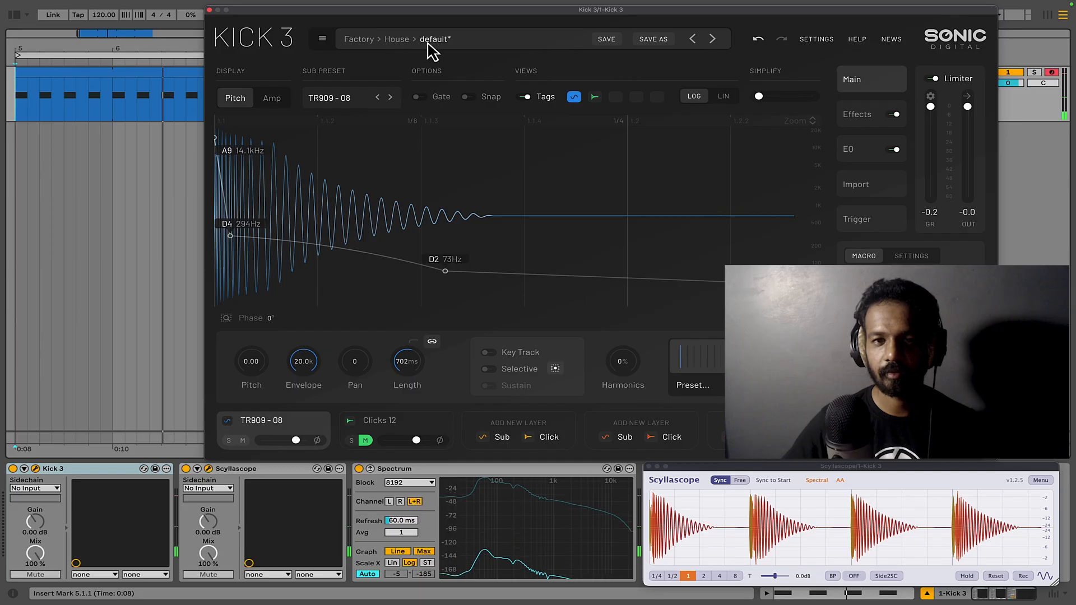
{"action": "left_click", "coordinate": [377, 98]}
{"action": "left_click", "coordinate": [377, 98]}
{"action": "left_click", "coordinate": [377, 97]}
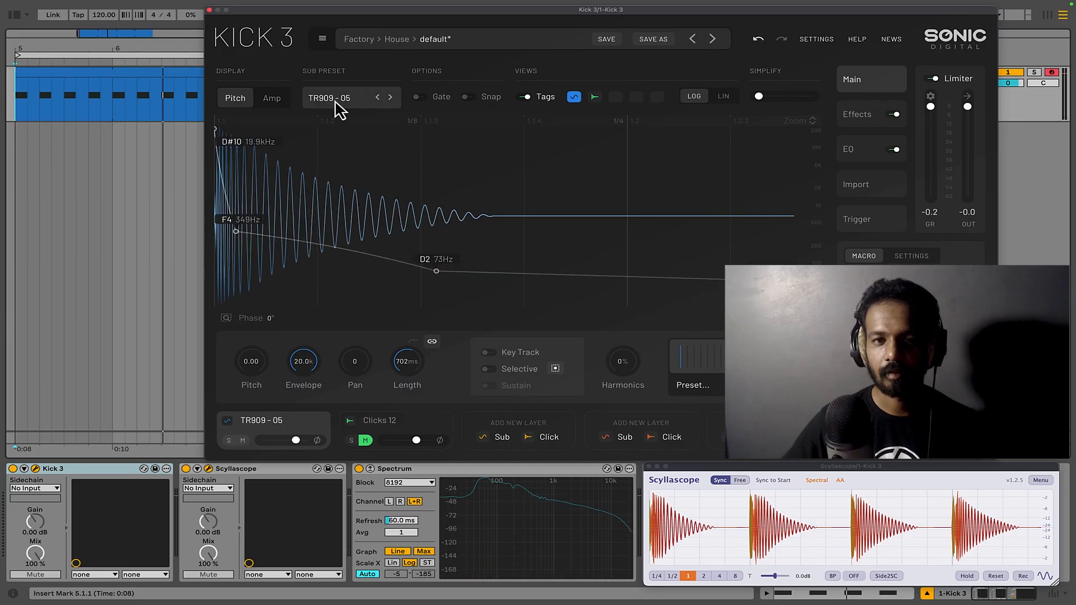
{"action": "left_click", "coordinate": [339, 100]}
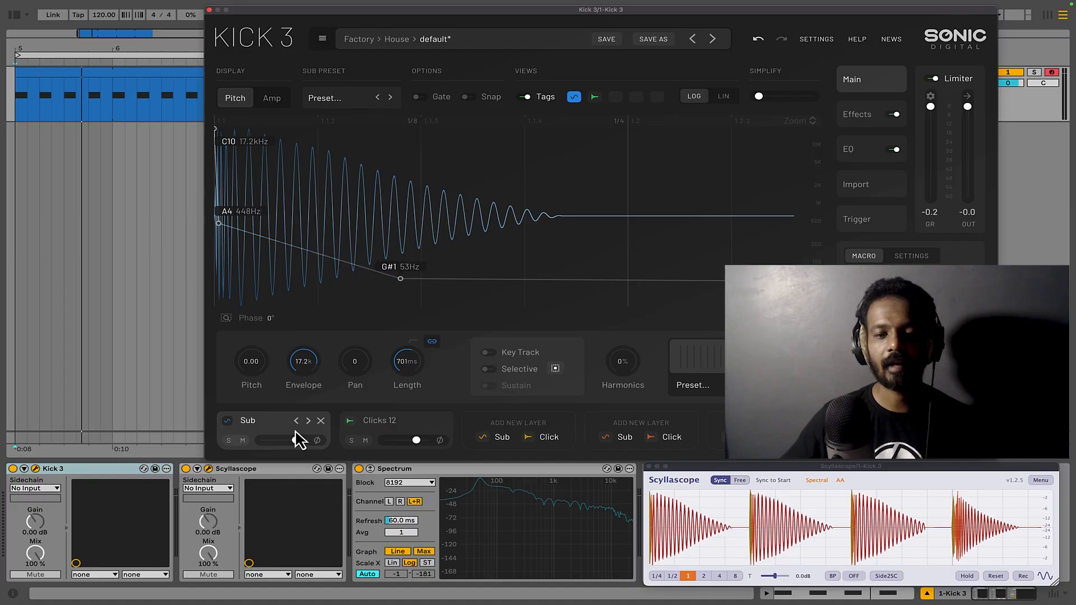
Select the Clicks 12 layer and examine the start of its click waveform up close
{"action": "left_click", "coordinate": [380, 430]}
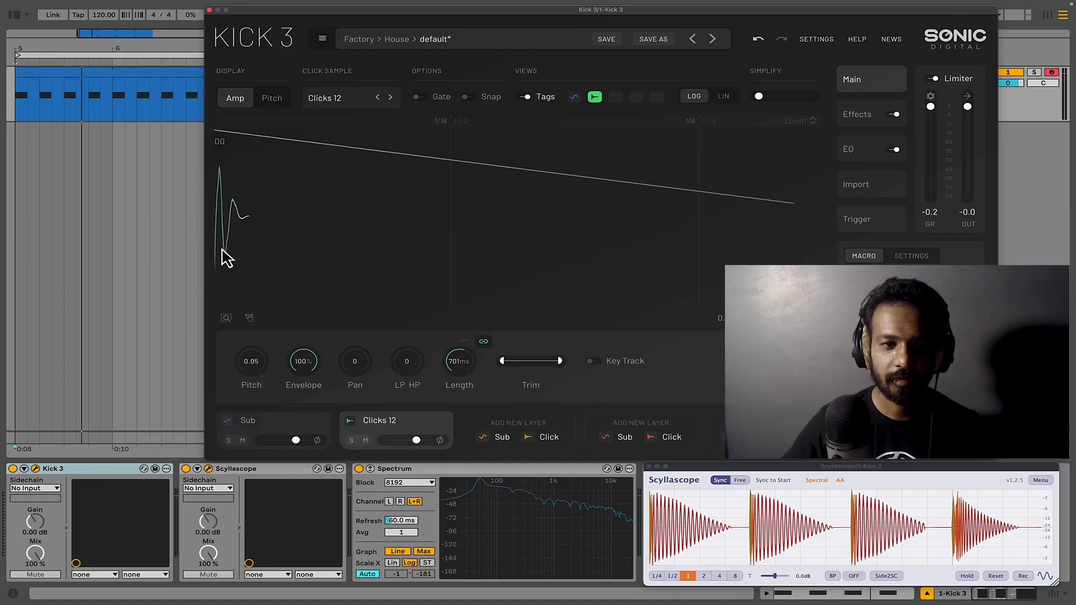
{"action": "scroll", "coordinate": [227, 257], "scroll_direction": "up", "scroll_amount": 5}
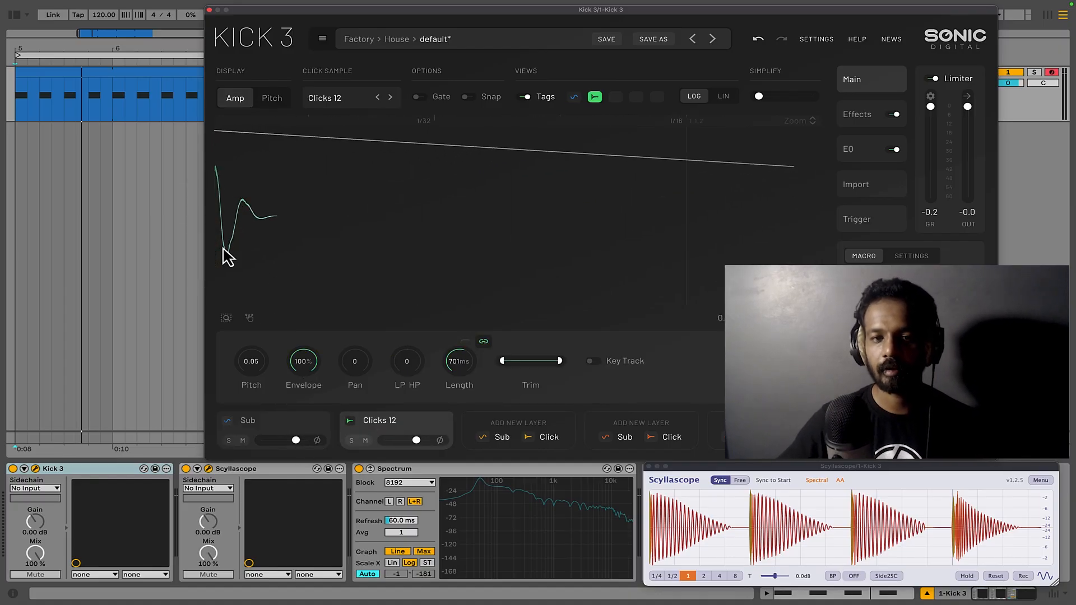
{"action": "left_click_drag", "start_coordinate": [227, 247], "coordinate": [482, 249]}
{"action": "scroll", "coordinate": [321, 244], "scroll_direction": "left", "scroll_amount": 2}
{"action": "left_click", "coordinate": [196, 244]}
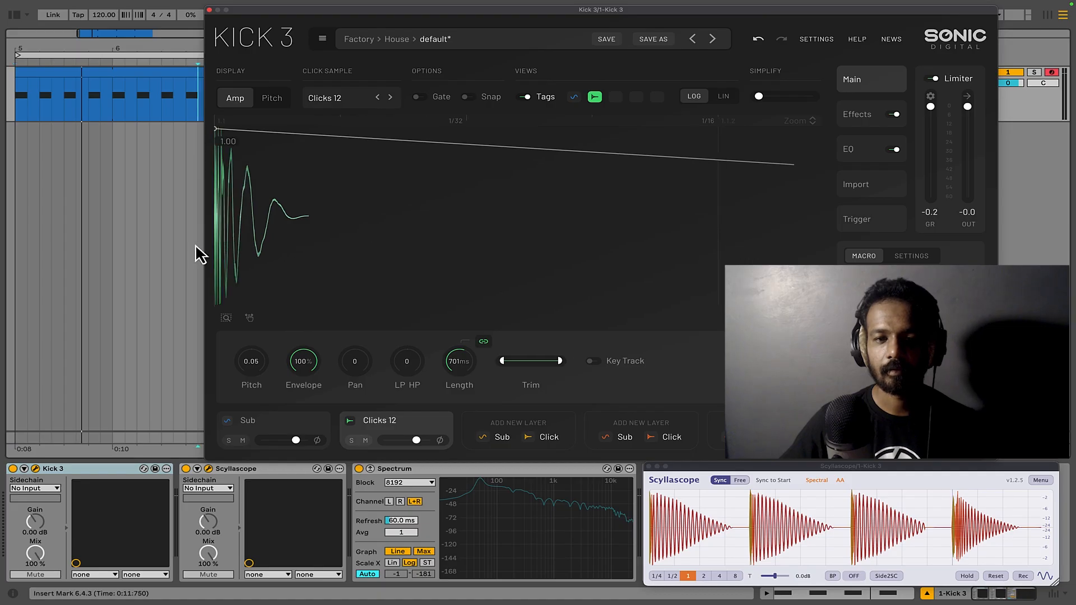
{"action": "scroll", "coordinate": [251, 241], "scroll_direction": "up", "scroll_amount": 8}
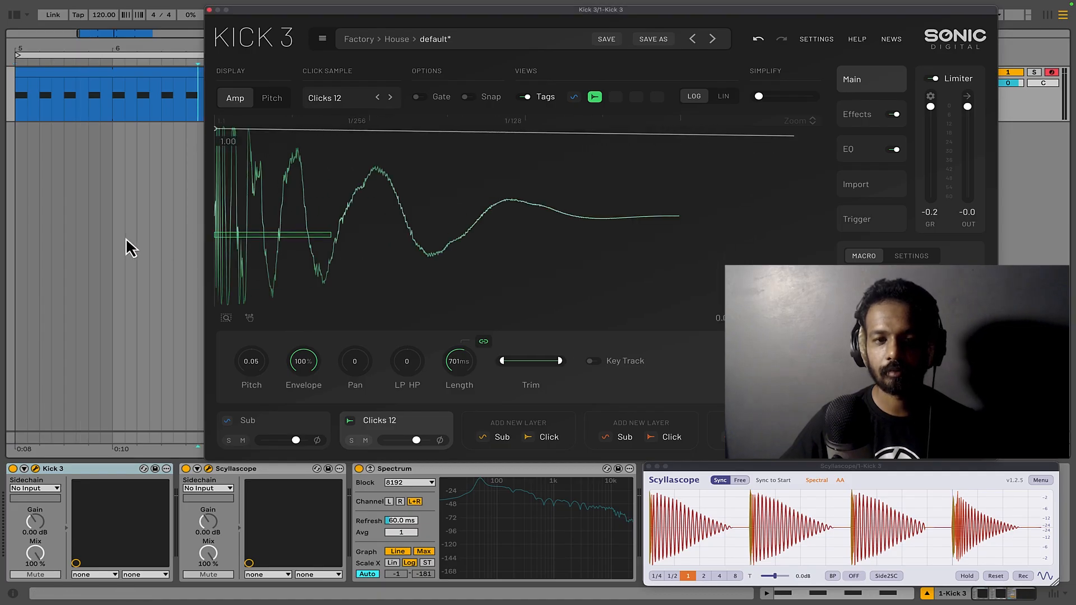
Audition the Clicks 12 and Sub layers by soloing them together and separately, ending with only Clicks 12 soloed
{"action": "scroll", "coordinate": [312, 246], "scroll_direction": "down", "scroll_amount": 4}
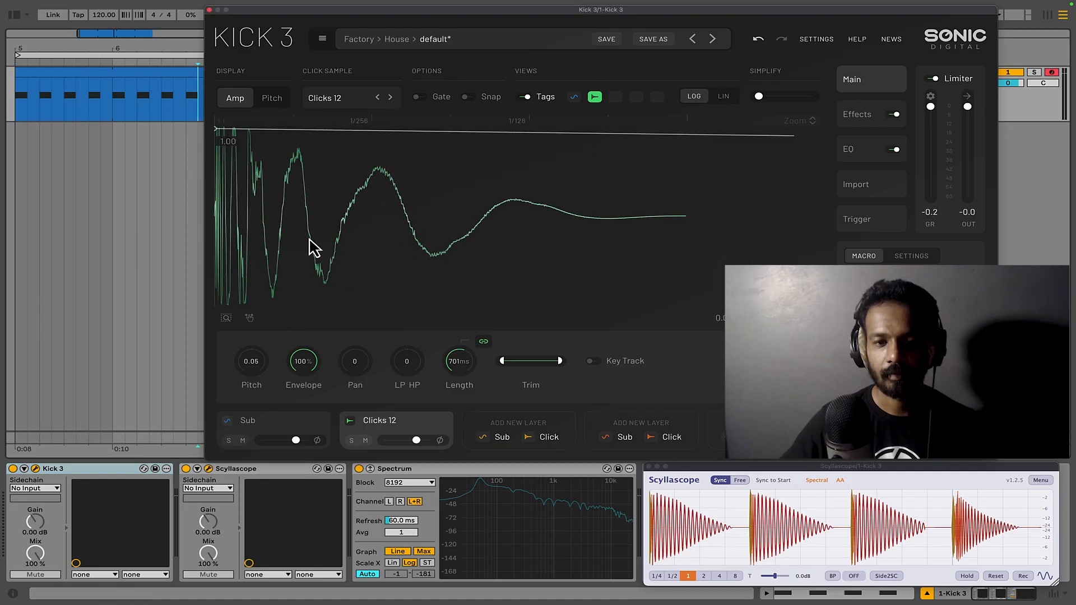
{"action": "left_click", "coordinate": [352, 441]}
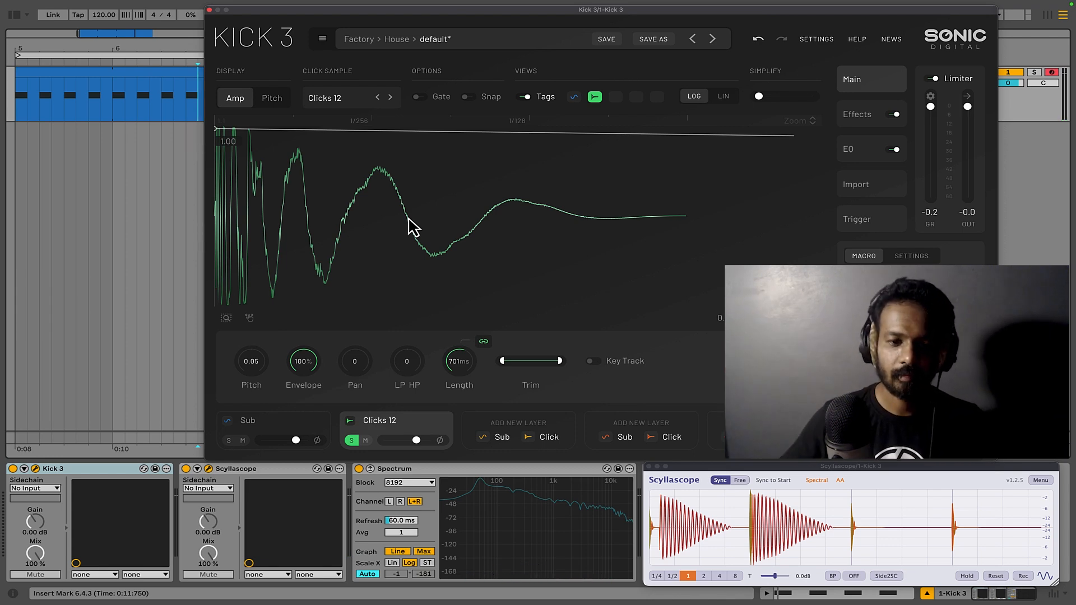
{"action": "left_click", "coordinate": [229, 440]}
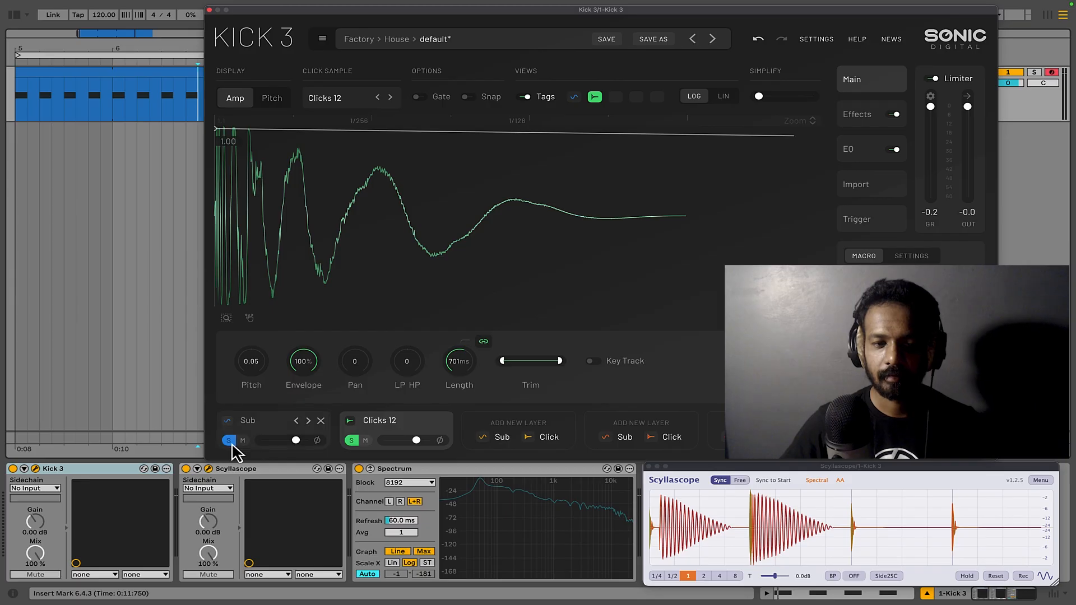
{"action": "left_click", "coordinate": [351, 440]}
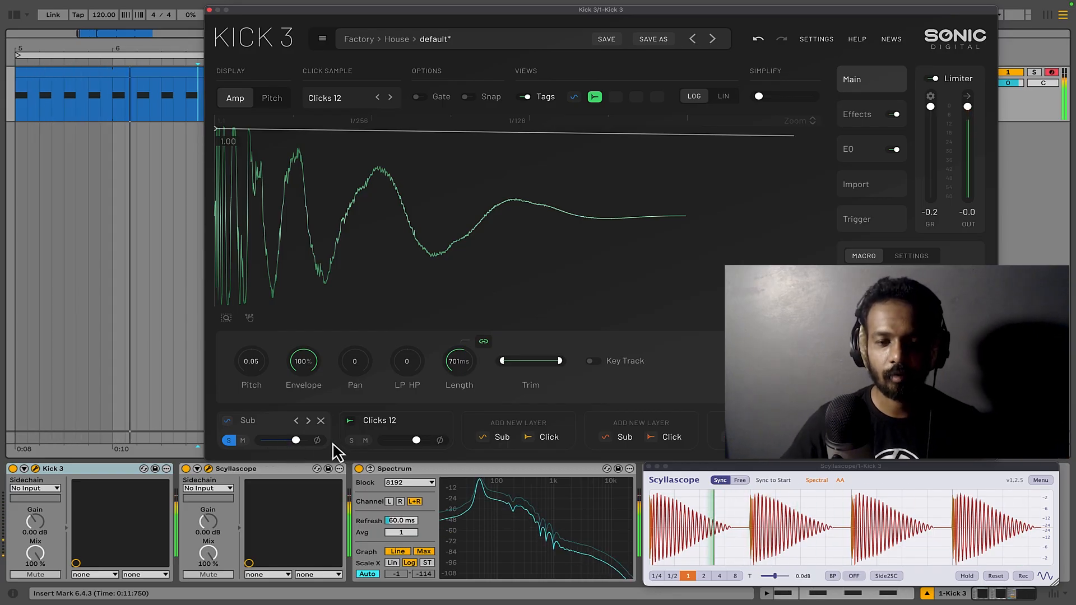
{"action": "left_click", "coordinate": [351, 440]}
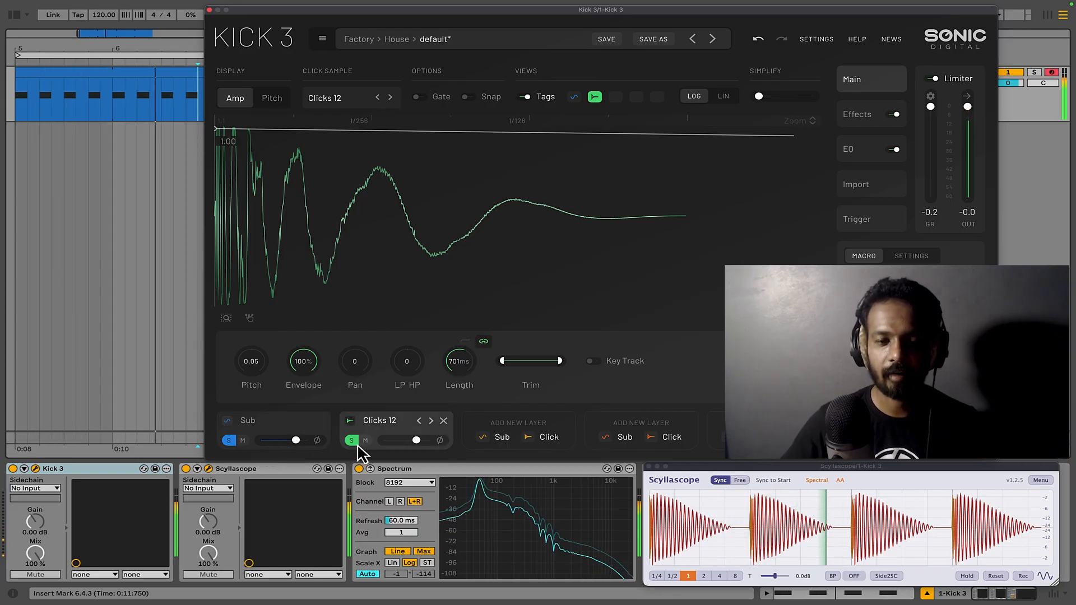
{"action": "left_click", "coordinate": [230, 441]}
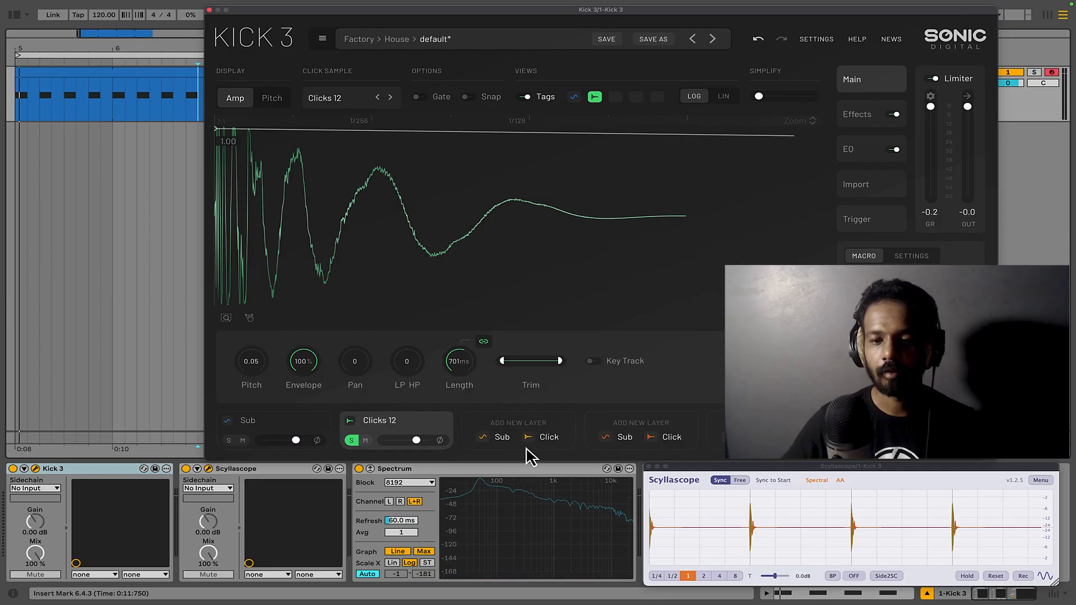
Try a Sub as the third layer and step through its presets, including BaDong and TR808 05
{"action": "left_click", "coordinate": [483, 437]}
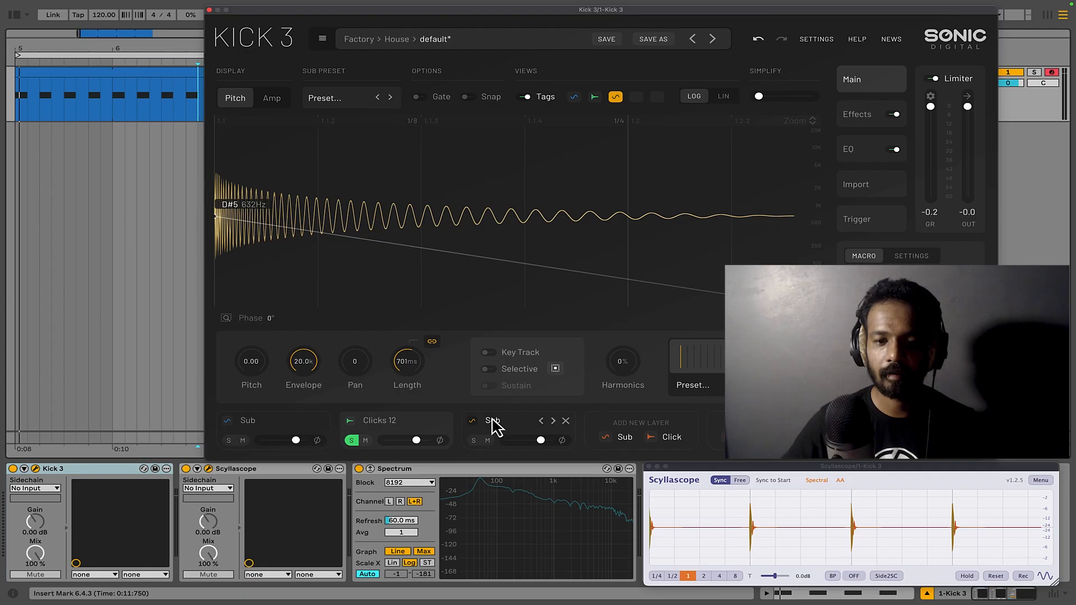
{"action": "left_click", "coordinate": [554, 421]}
{"action": "left_click", "coordinate": [554, 420]}
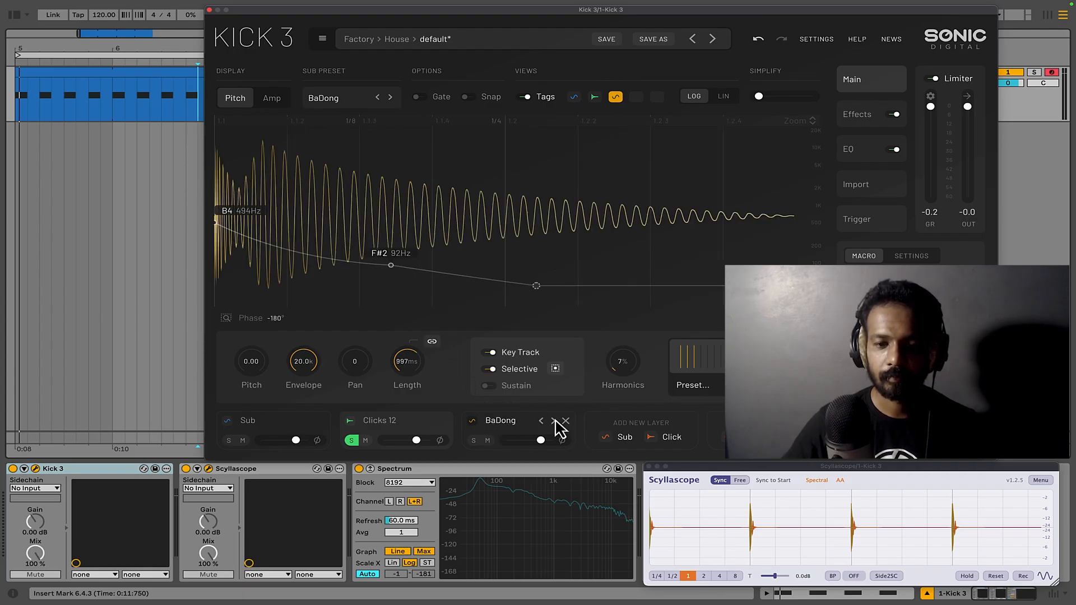
{"action": "left_click", "coordinate": [553, 421]}
{"action": "left_click", "coordinate": [554, 420]}
{"action": "left_click", "coordinate": [542, 421]}
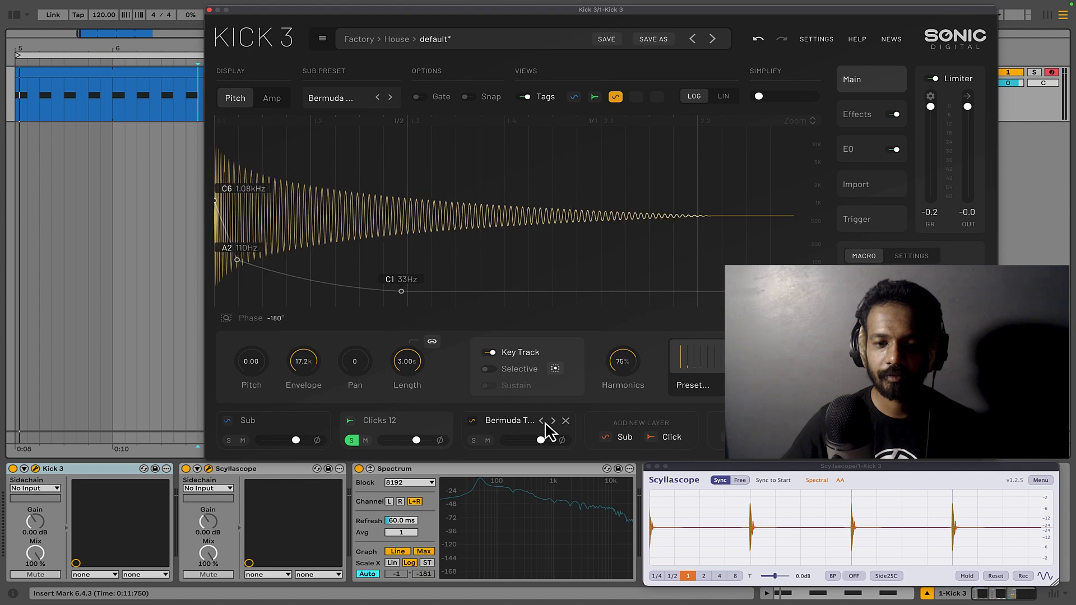
{"action": "left_click", "coordinate": [542, 421]}
{"action": "left_click", "coordinate": [542, 422]}
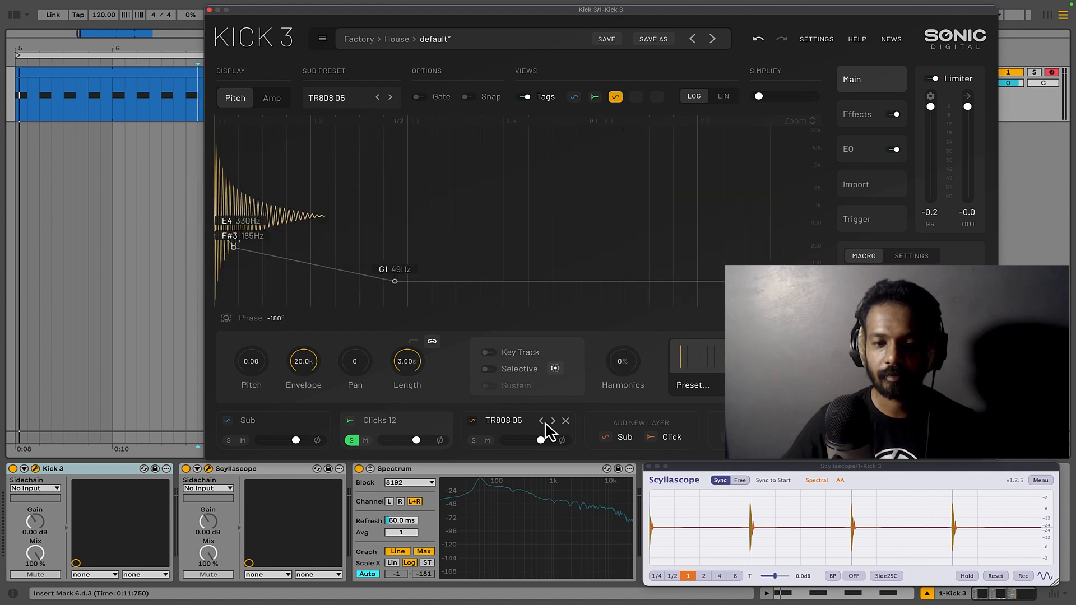
{"action": "left_click", "coordinate": [552, 422]}
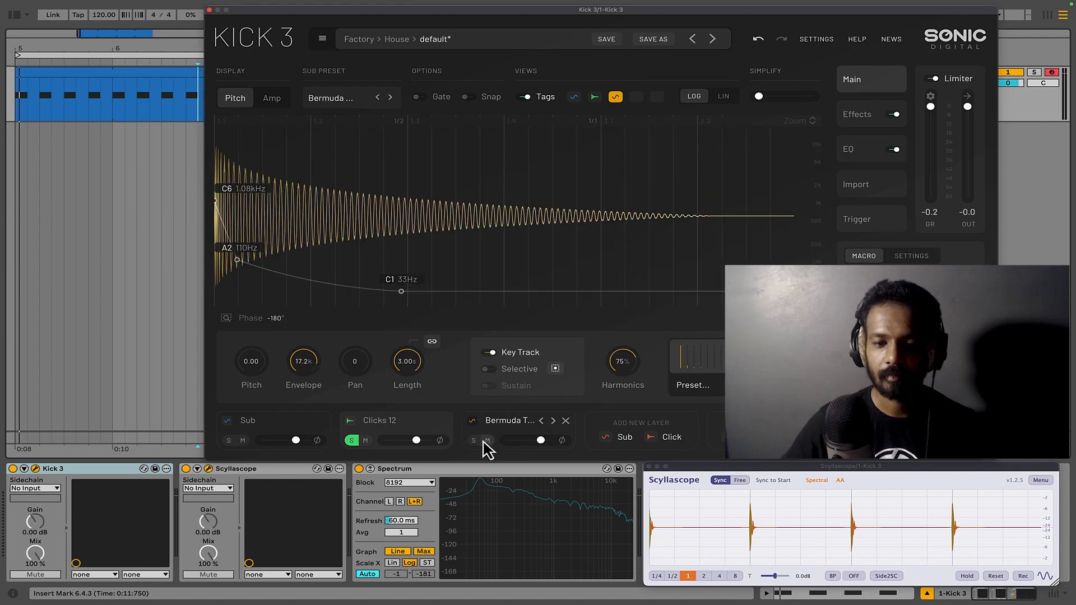
Remove the third Sub layer and select the Clicks 12 layer
{"action": "left_click", "coordinate": [565, 421]}
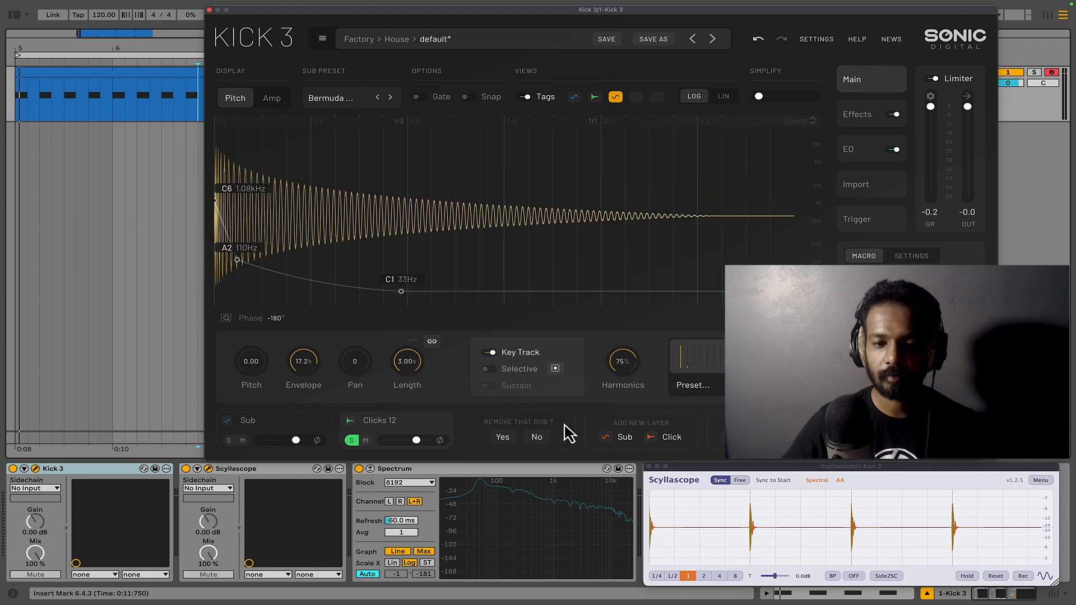
{"action": "left_click", "coordinate": [502, 438]}
{"action": "left_click", "coordinate": [397, 426]}
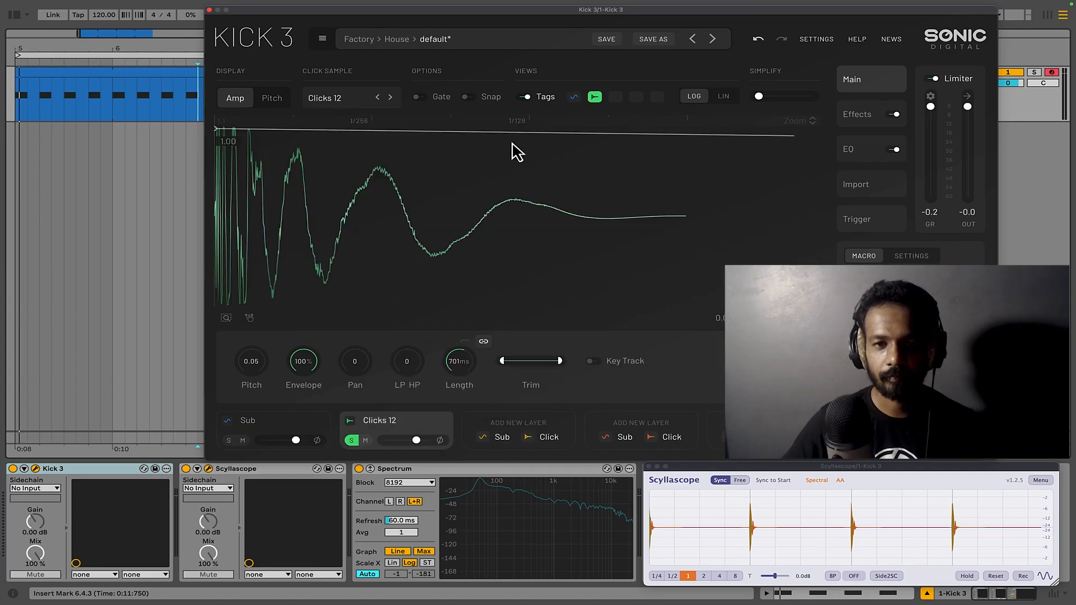
Compare the Sub and Clicks 12 waveform views by showing and hiding each, ending with only the click waveform shown
{"action": "left_click", "coordinate": [574, 98]}
{"action": "left_click", "coordinate": [594, 98]}
{"action": "left_click", "coordinate": [575, 98]}
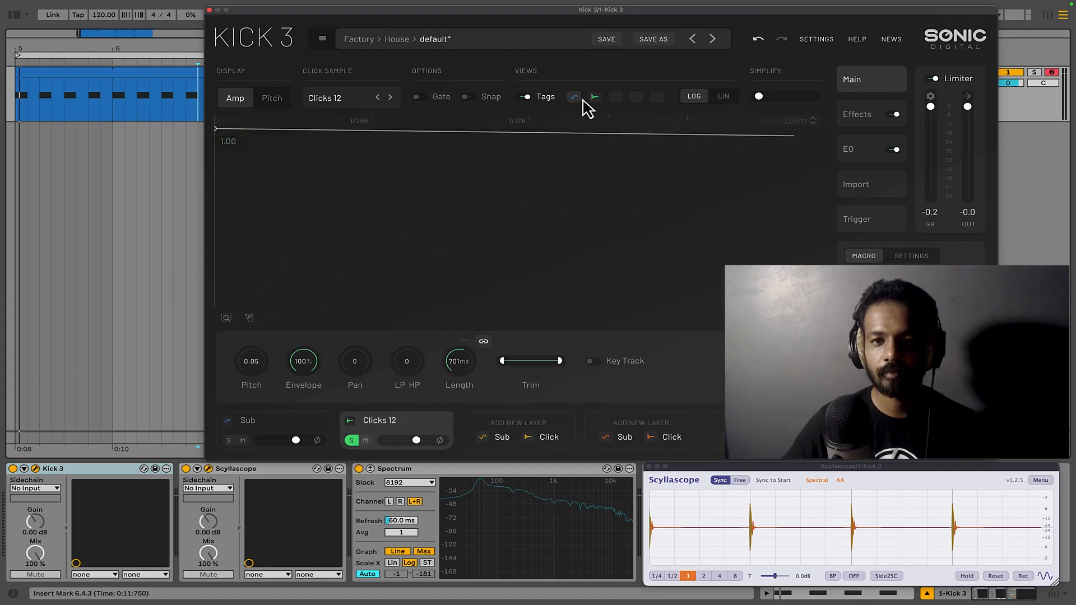
{"action": "left_click", "coordinate": [574, 99]}
{"action": "left_click", "coordinate": [594, 101]}
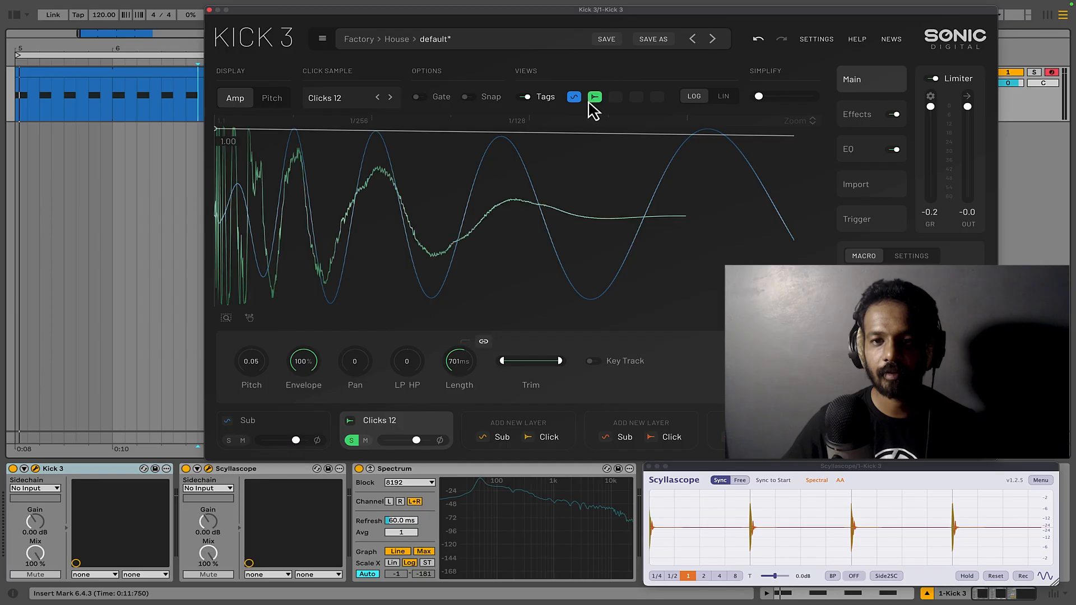
{"action": "left_click", "coordinate": [578, 101]}
{"action": "left_click", "coordinate": [593, 101]}
{"action": "left_click", "coordinate": [575, 99]}
{"action": "left_click", "coordinate": [594, 100]}
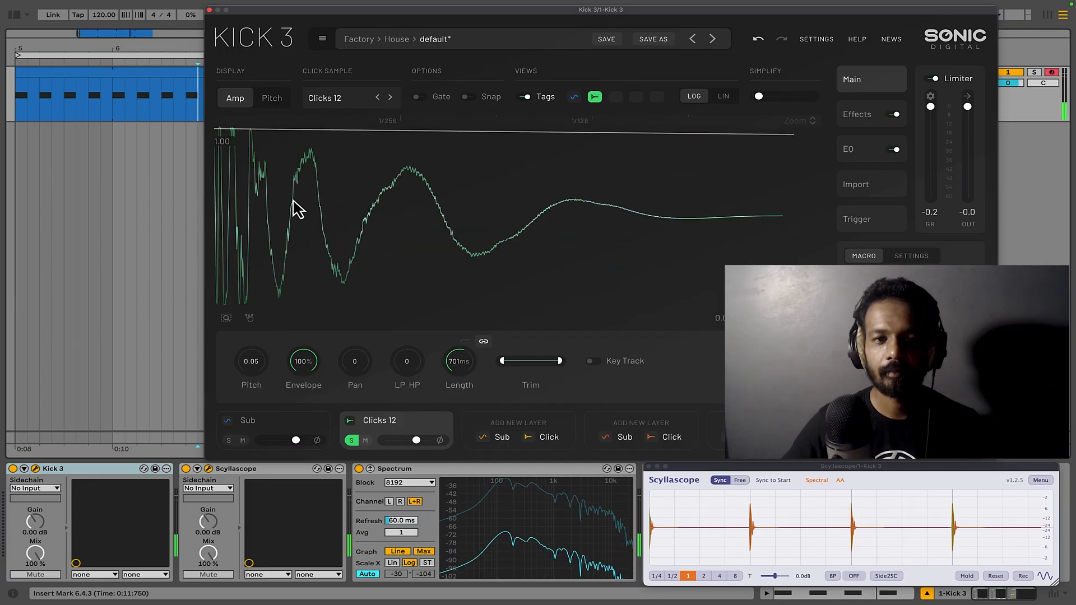
View the Clicks 12 layer's pitch envelope and return to its amp envelope
{"action": "left_click_drag", "start_coordinate": [290, 128], "coordinate": [288, 124]}
{"action": "left_click", "coordinate": [273, 100]}
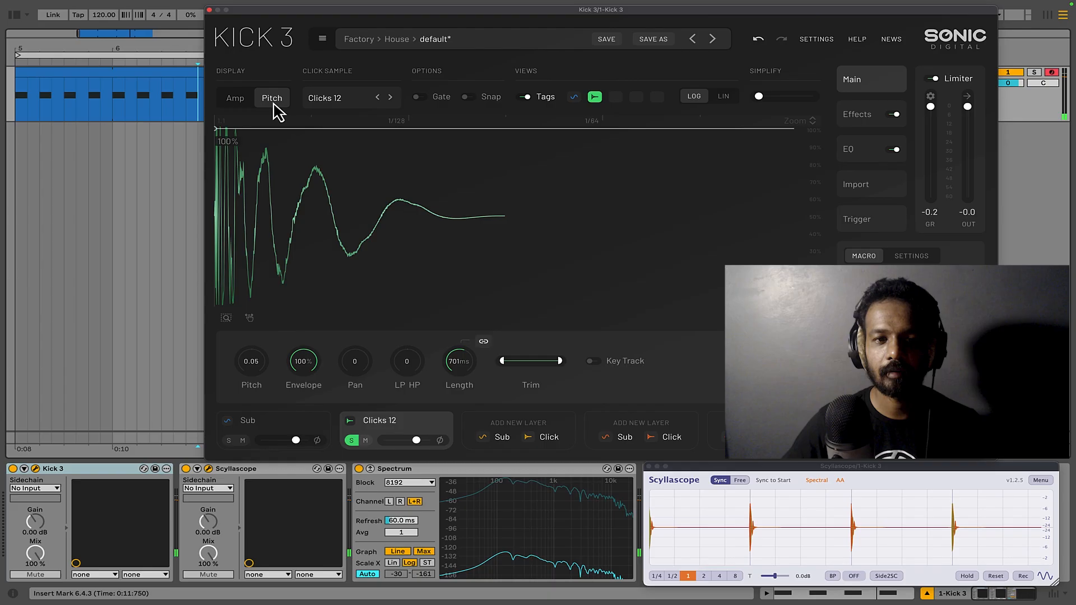
{"action": "left_click", "coordinate": [234, 99]}
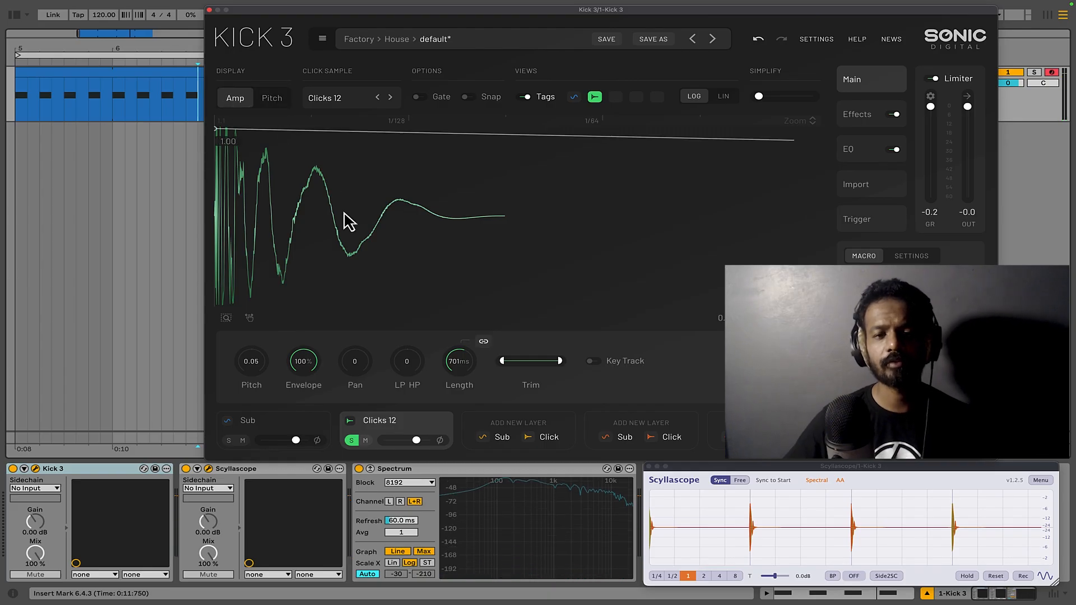
Flatten the Clicks 12 amp envelope by raising its end node to 1.00
{"action": "scroll", "coordinate": [345, 218], "scroll_direction": "down", "scroll_amount": 5}
{"action": "scroll", "coordinate": [266, 200], "scroll_direction": "down", "scroll_amount": 3}
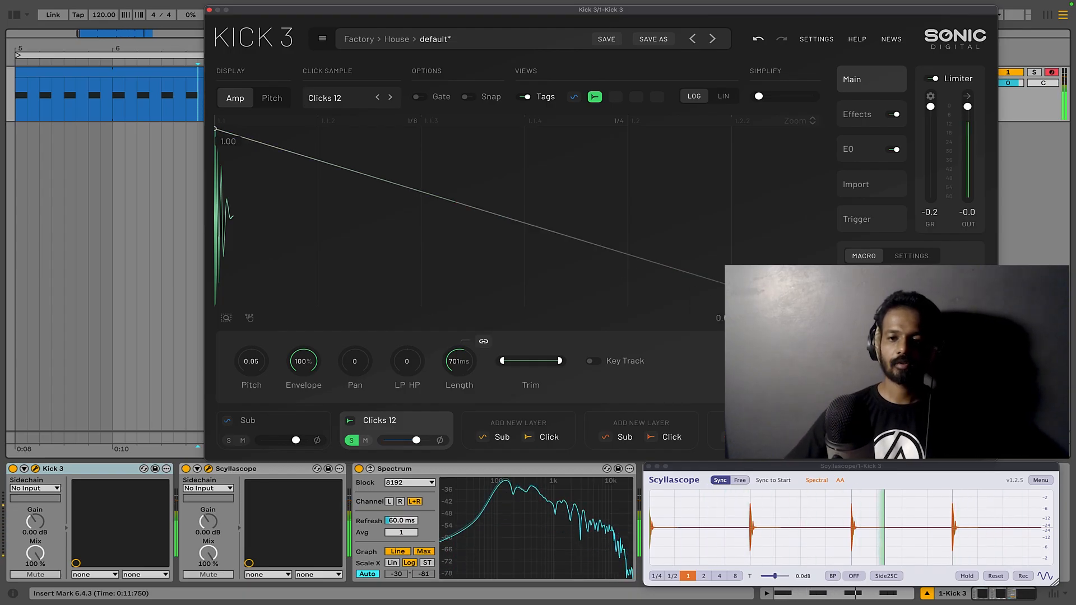
{"action": "left_click_drag", "start_coordinate": [661, 264], "coordinate": [689, 127]}
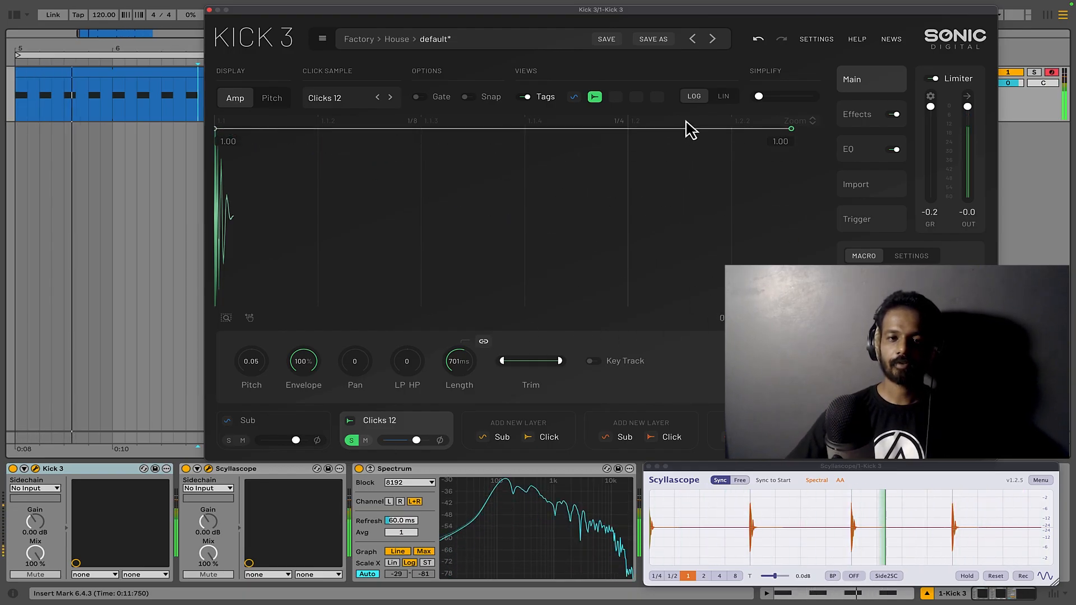
{"action": "left_click_drag", "start_coordinate": [791, 129], "coordinate": [813, 129]}
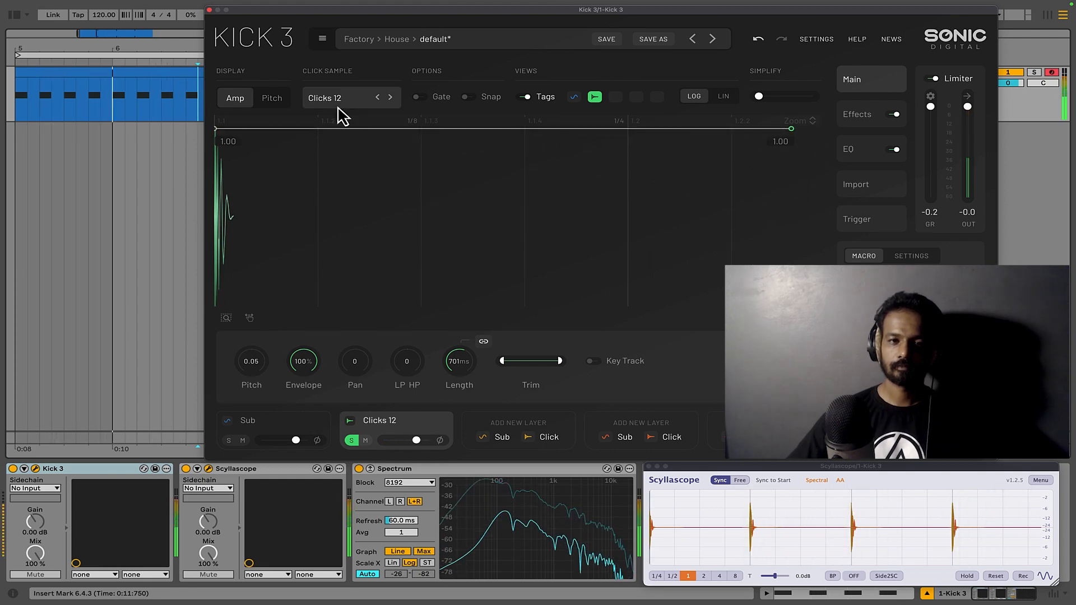
Display the Clicks 12 pitch envelope and examine the start of the click waveform up close
{"action": "left_click", "coordinate": [273, 100]}
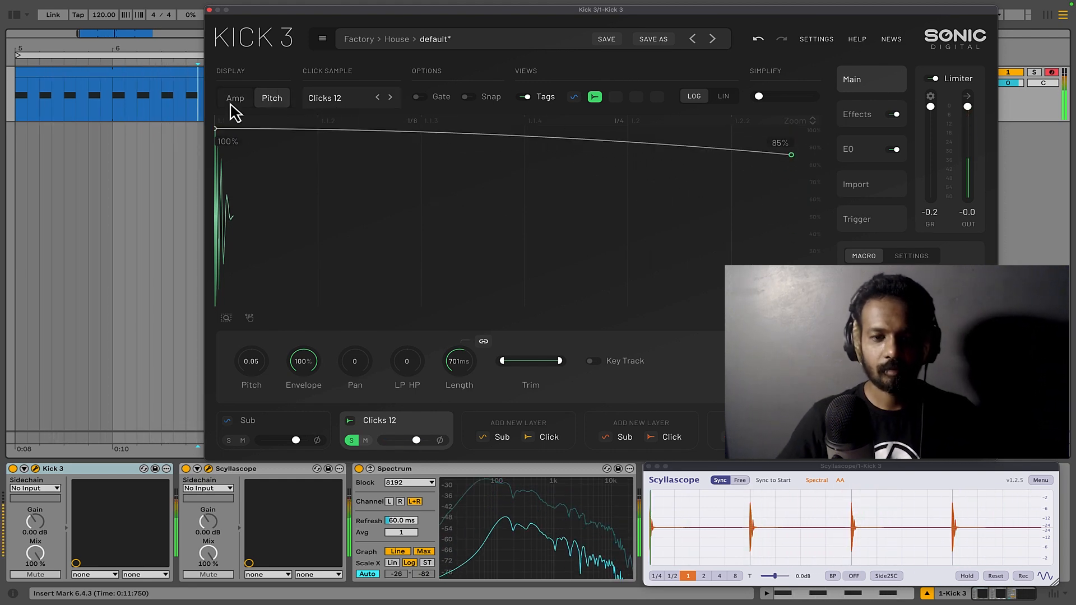
{"action": "left_click", "coordinate": [233, 101]}
{"action": "left_click", "coordinate": [260, 104]}
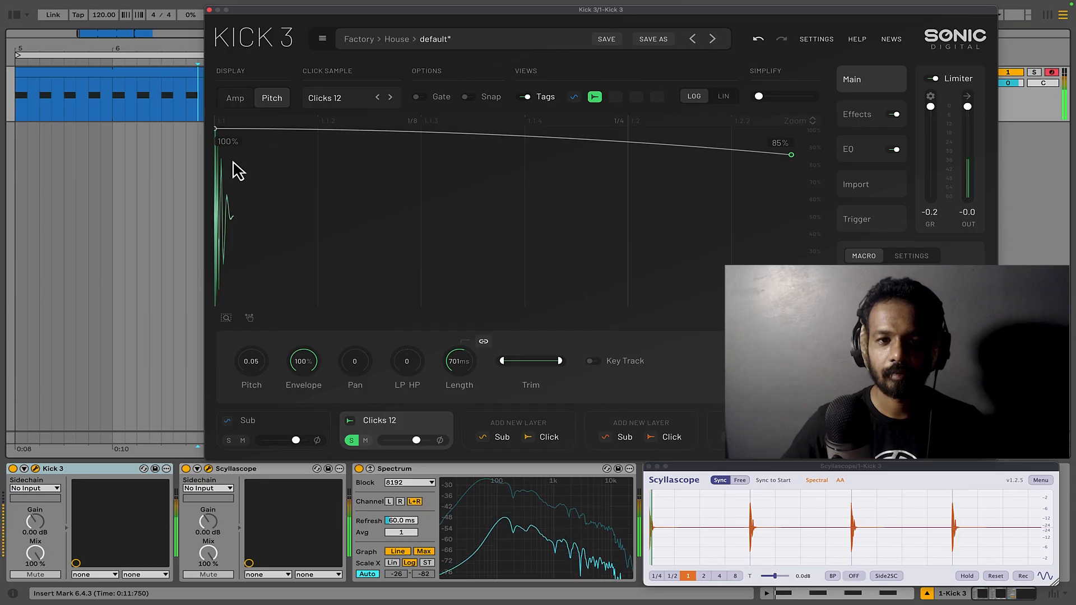
{"action": "scroll", "coordinate": [234, 232], "scroll_direction": "up", "scroll_amount": 2}
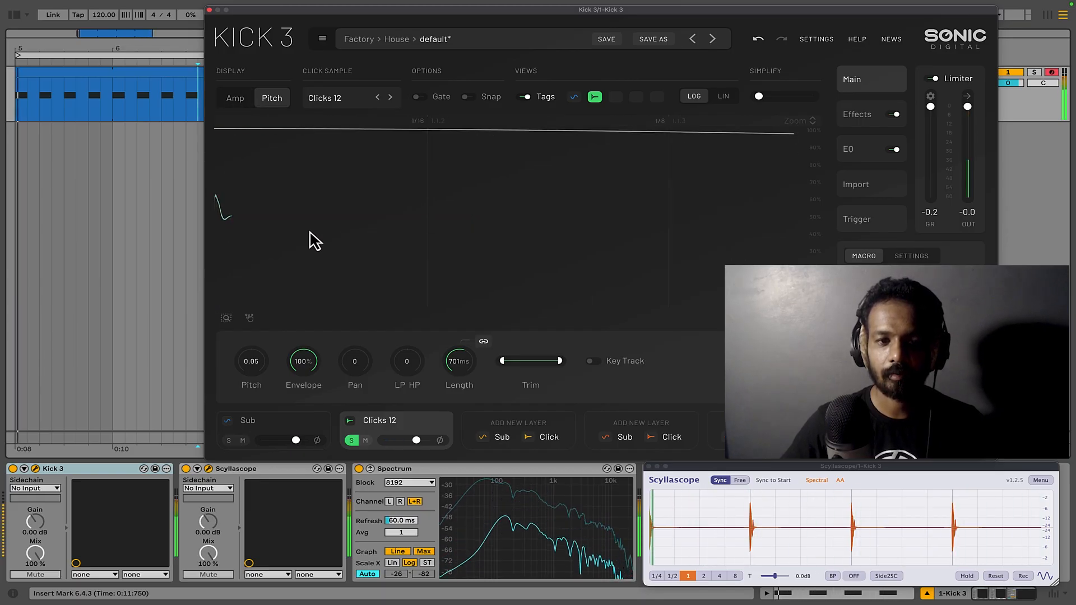
{"action": "scroll", "coordinate": [302, 240], "scroll_direction": "down", "scroll_amount": 2}
{"action": "scroll", "coordinate": [223, 227], "scroll_direction": "up", "scroll_amount": 4}
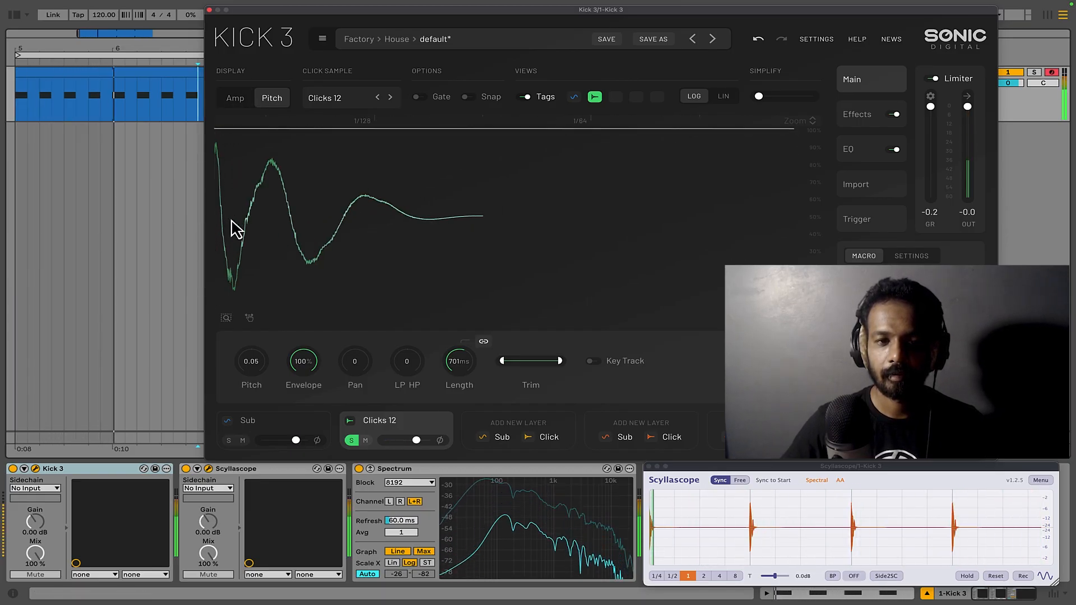
Overlay the Sub waveform on the click, solo the Sub layer as well, and compare the starts of both waveforms
{"action": "left_click", "coordinate": [574, 97]}
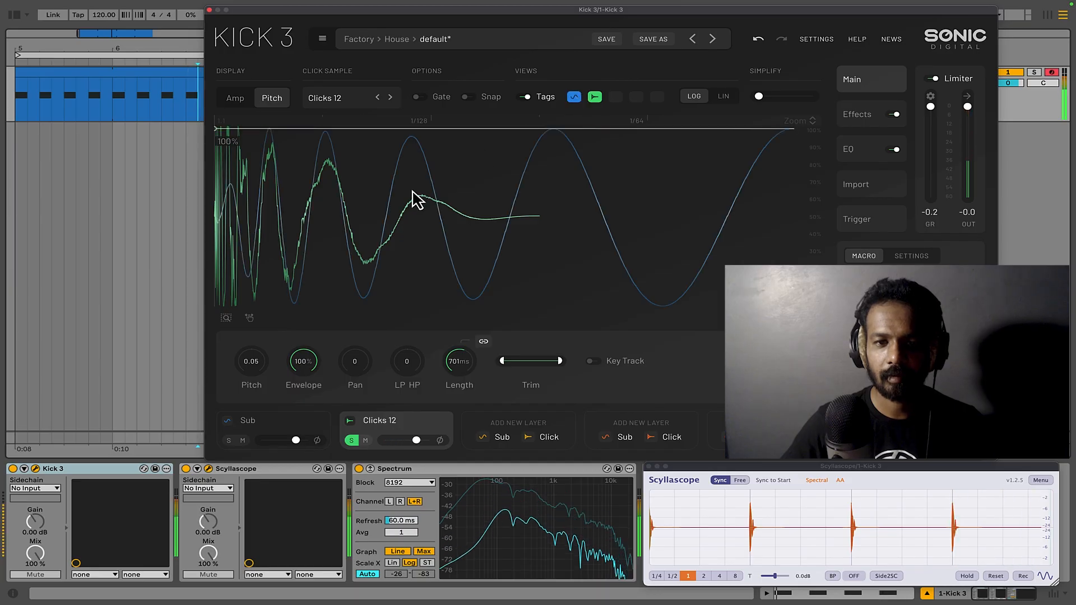
{"action": "scroll", "coordinate": [415, 216], "scroll_direction": "up", "scroll_amount": 1}
{"action": "scroll", "coordinate": [377, 228], "scroll_direction": "up", "scroll_amount": 2}
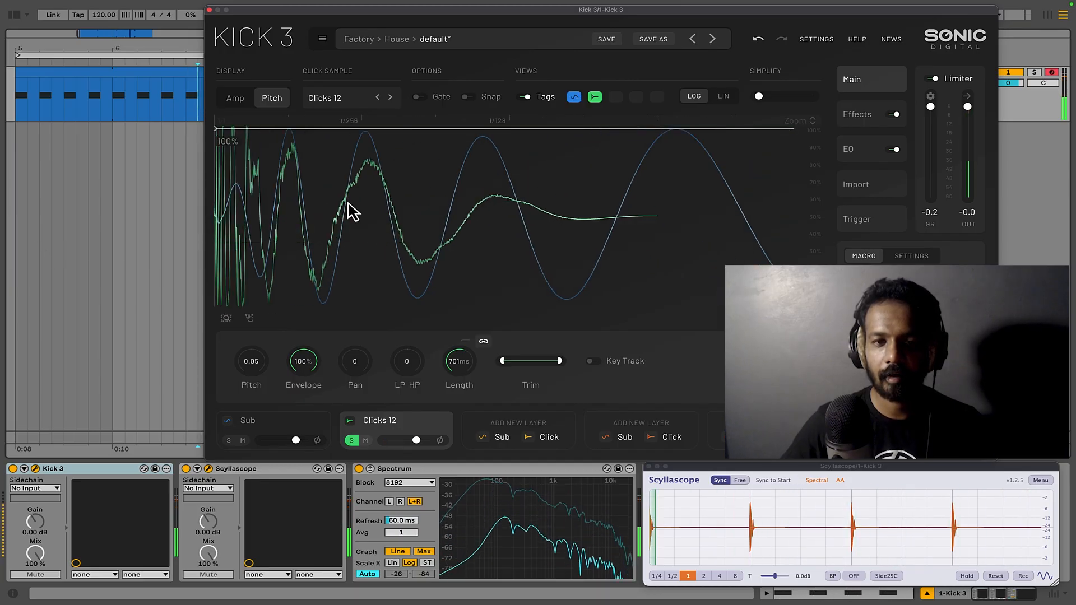
{"action": "left_click", "coordinate": [227, 441]}
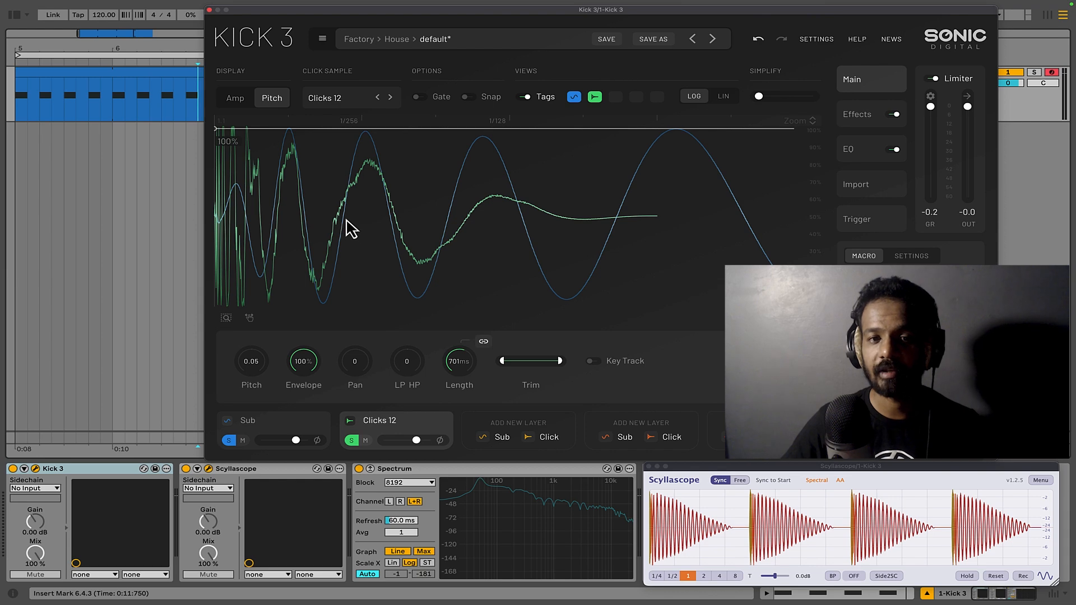
{"action": "scroll", "coordinate": [243, 224], "scroll_direction": "up", "scroll_amount": 4}
{"action": "left_click_drag", "start_coordinate": [325, 221], "coordinate": [121, 221]}
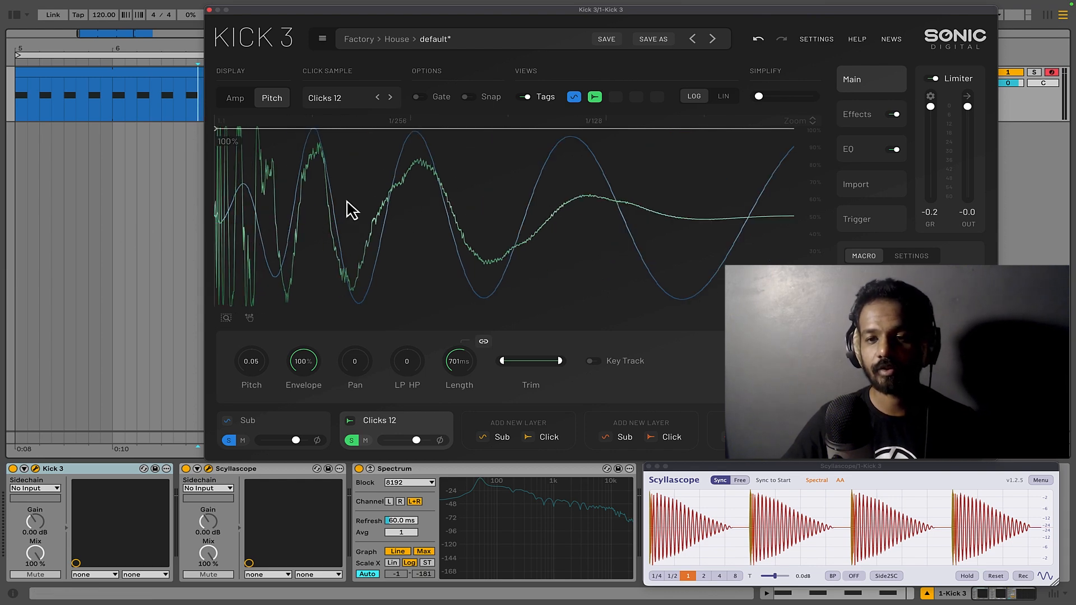
{"action": "scroll", "coordinate": [330, 246], "scroll_direction": "down", "scroll_amount": 2}
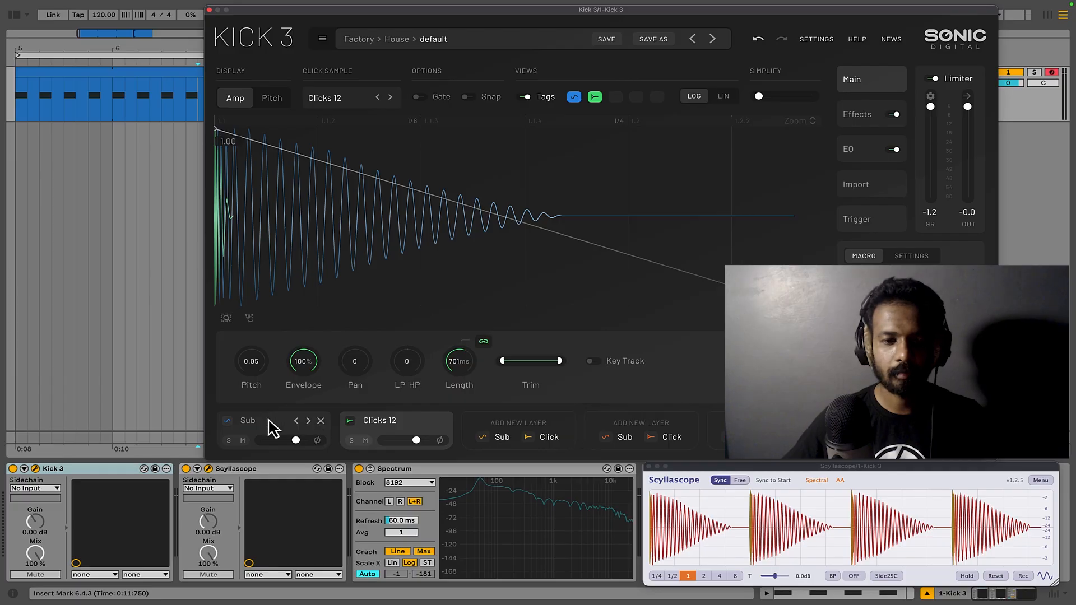
Examine how the Sub and Clicks 12 waveforms overlap at the kick's start in the amp display
{"action": "scroll", "coordinate": [240, 234], "scroll_direction": "up", "scroll_amount": 5}
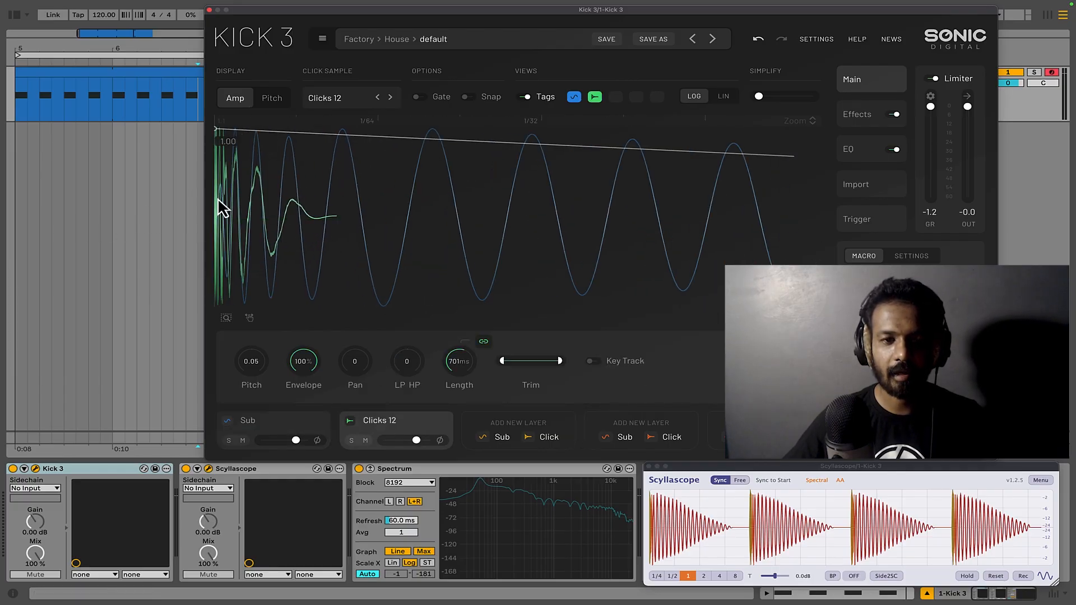
{"action": "scroll", "coordinate": [305, 226], "scroll_direction": "up", "scroll_amount": 3}
{"action": "left_click_drag", "start_coordinate": [22, 221], "coordinate": [315, 178]}
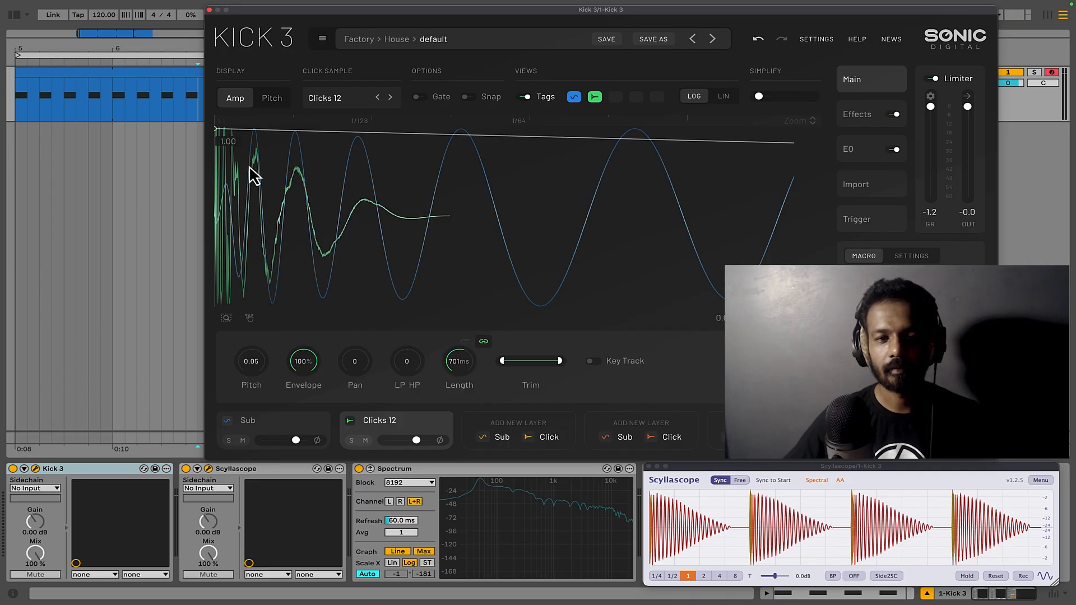
{"action": "scroll", "coordinate": [250, 204], "scroll_direction": "up", "scroll_amount": 5}
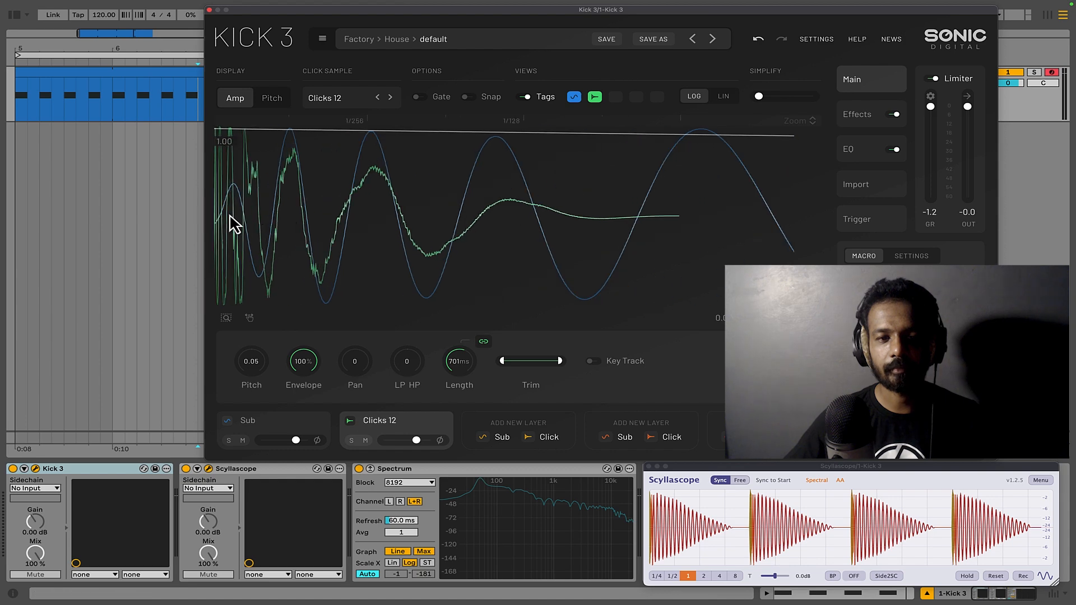
{"action": "scroll", "coordinate": [241, 221], "scroll_direction": "up", "scroll_amount": 3}
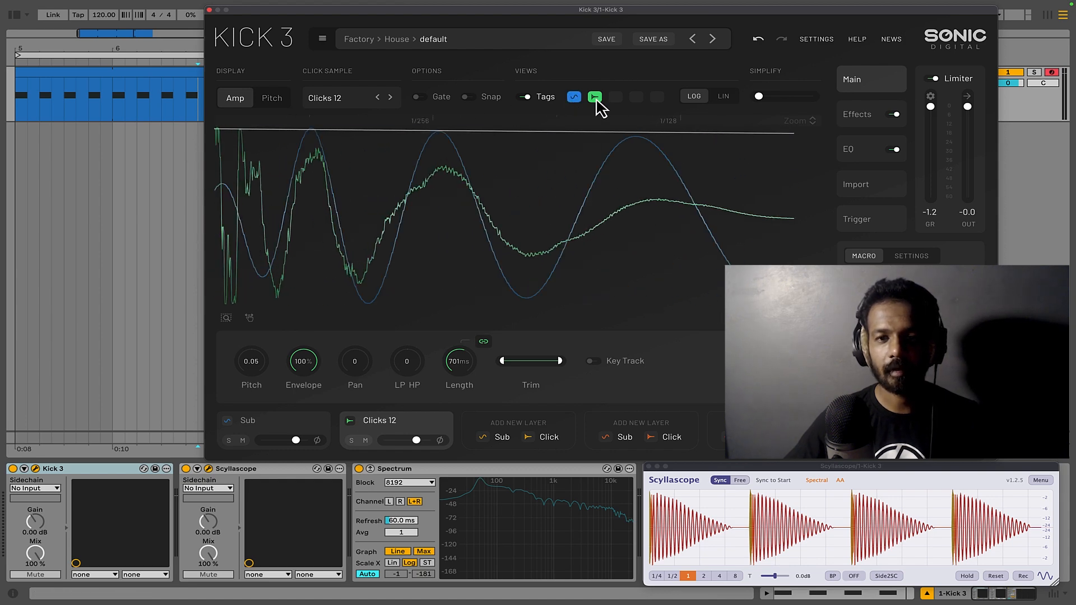
{"action": "scroll", "coordinate": [339, 217], "scroll_direction": "down", "scroll_amount": 2}
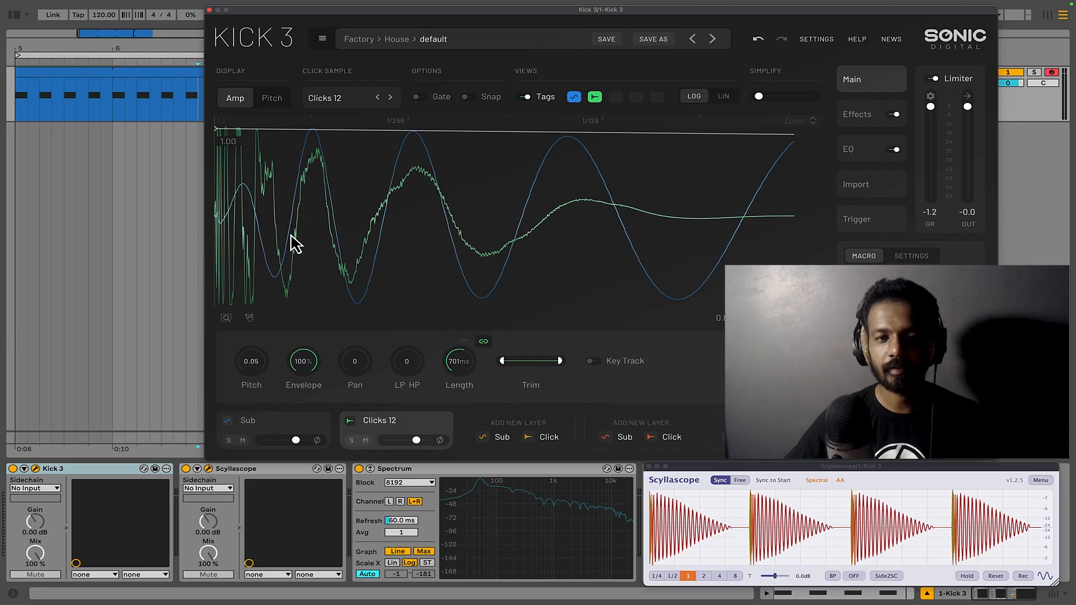
Play the kick from the start of bar 5 and reposition the Kick 3 window clear of the arrangement tracks
{"action": "scroll", "coordinate": [468, 224], "scroll_direction": "down", "scroll_amount": 3}
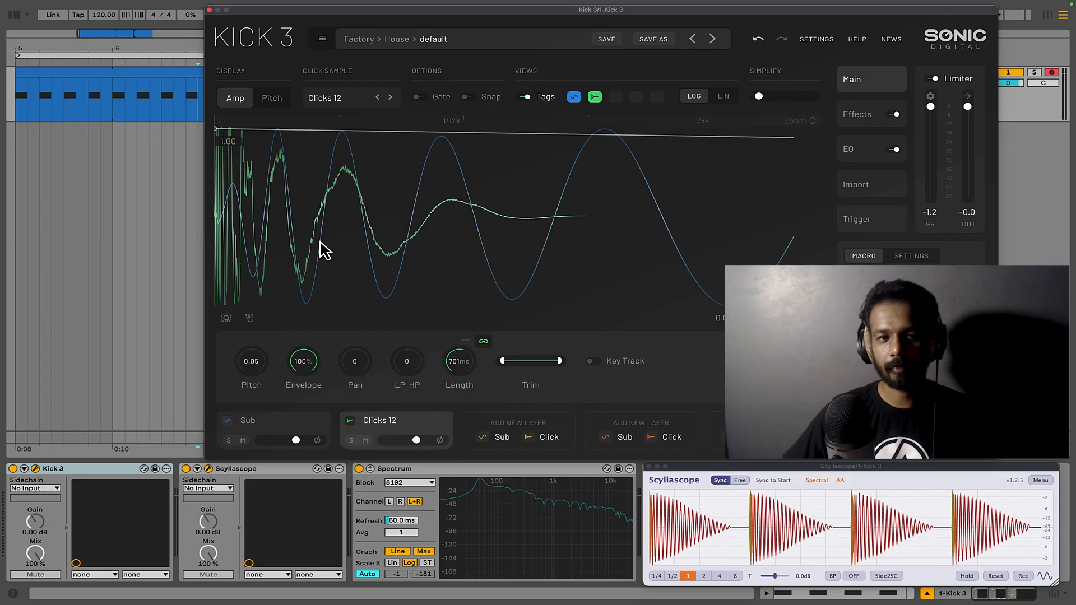
{"action": "left_click", "coordinate": [14, 144]}
{"action": "key", "text": "space"}
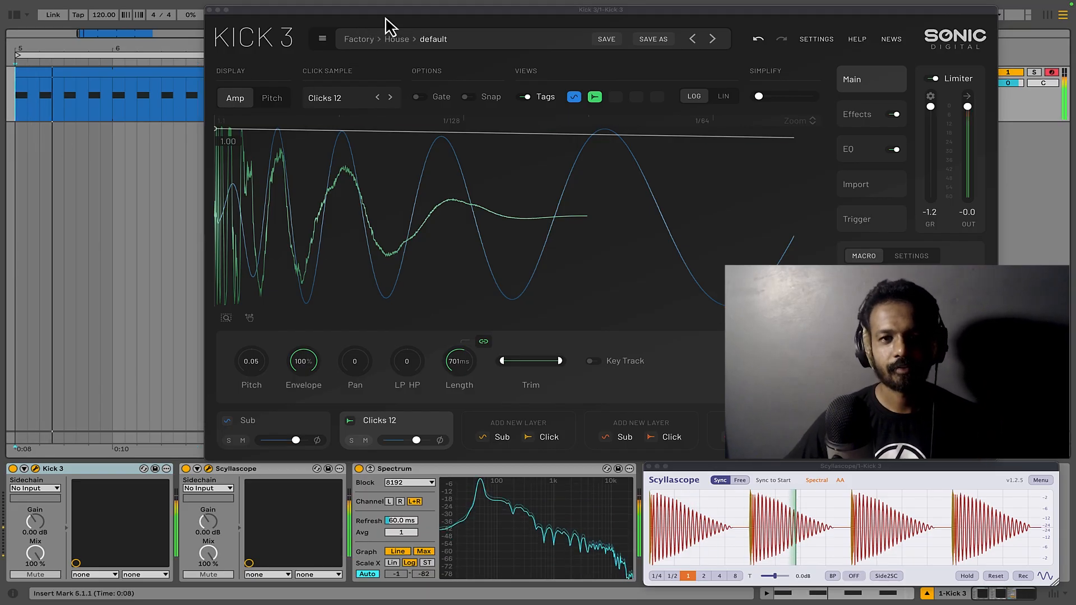
{"action": "left_click_drag", "start_coordinate": [389, 22], "coordinate": [468, 98]}
{"action": "left_click", "coordinate": [137, 167]}
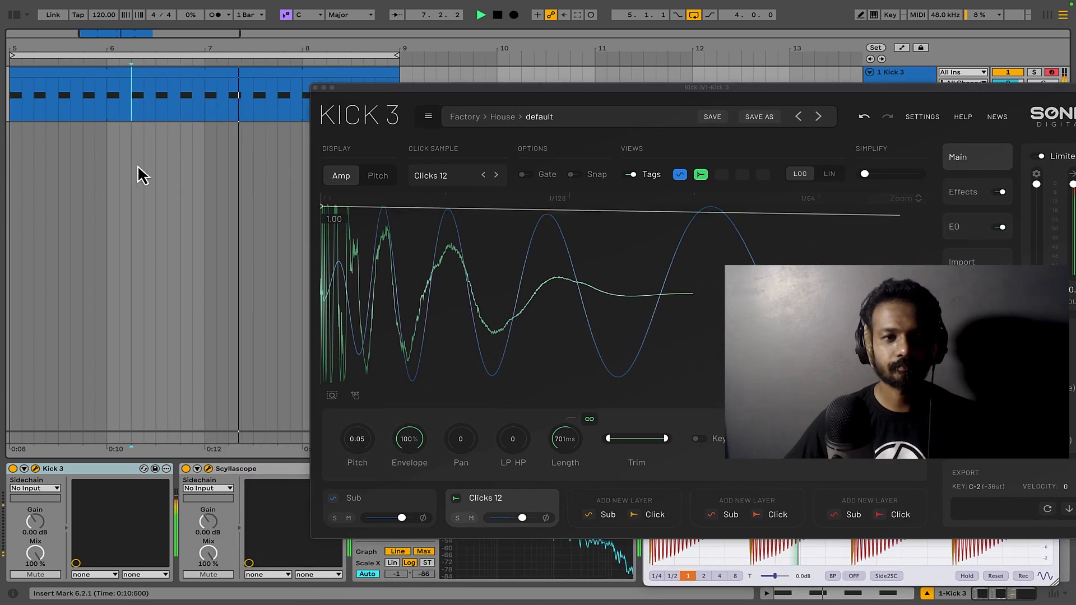
{"action": "key", "text": "minus"}
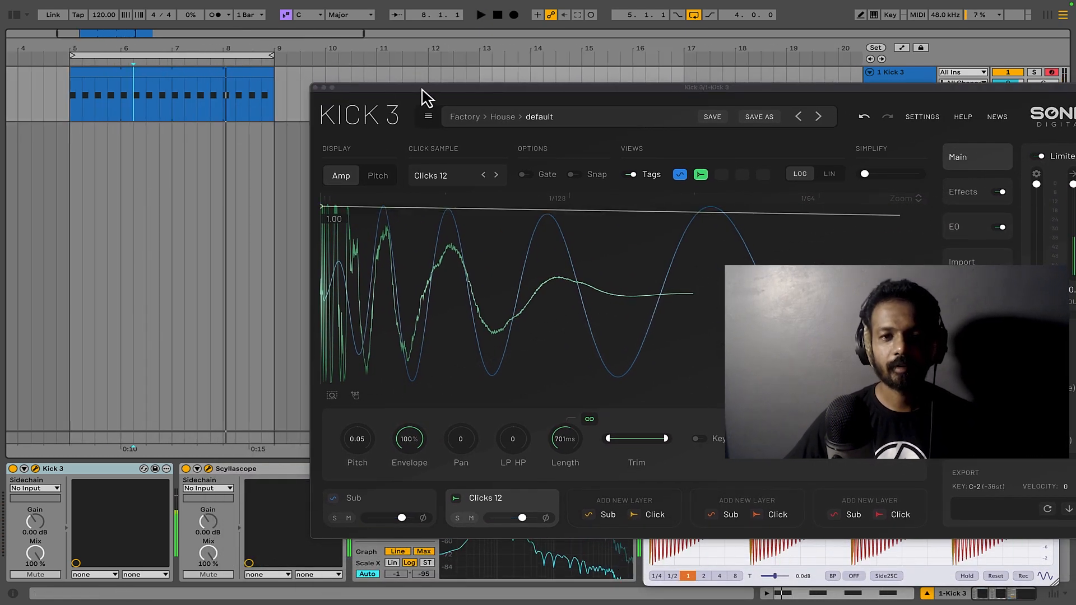
{"action": "left_click_drag", "start_coordinate": [424, 92], "coordinate": [283, 147]}
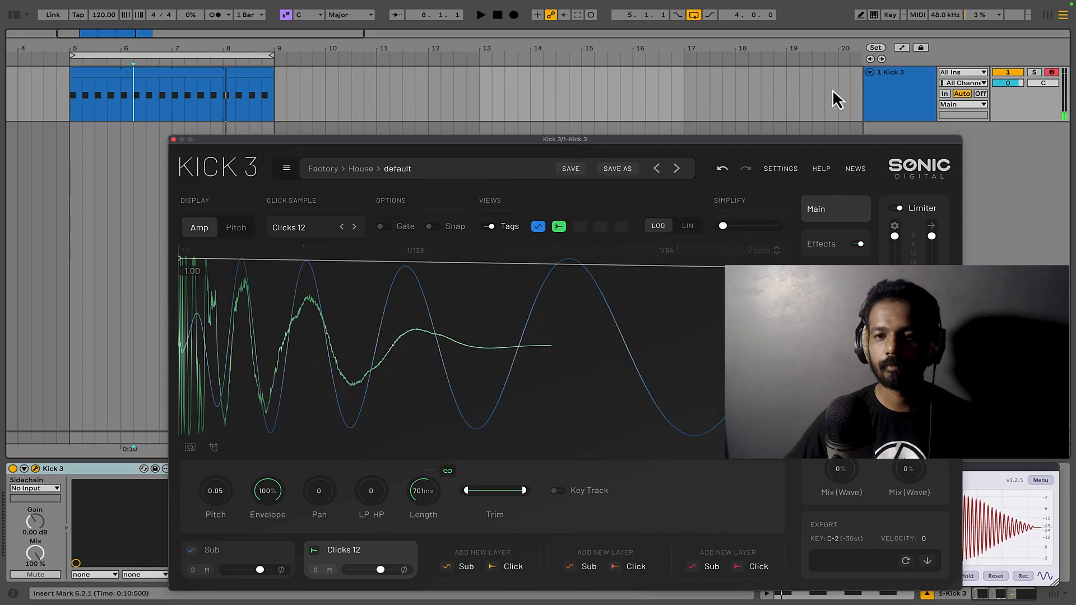
Duplicate the 1 Kick 3 track, check playback briefly, and close both Kick 3 plug-in windows
{"action": "right_click", "coordinate": [902, 107]}
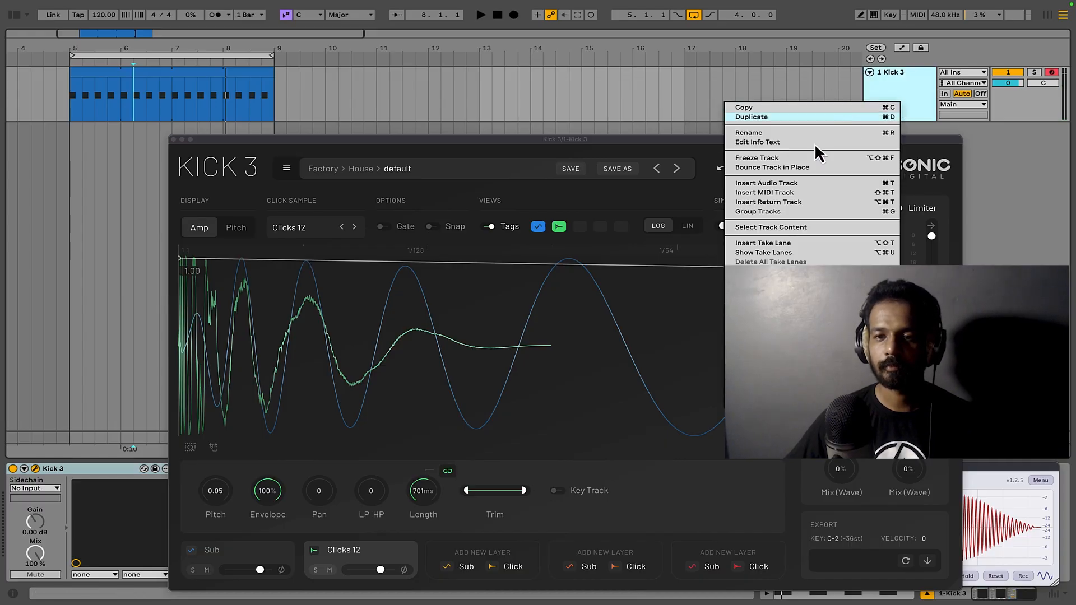
{"action": "key", "text": "Return"}
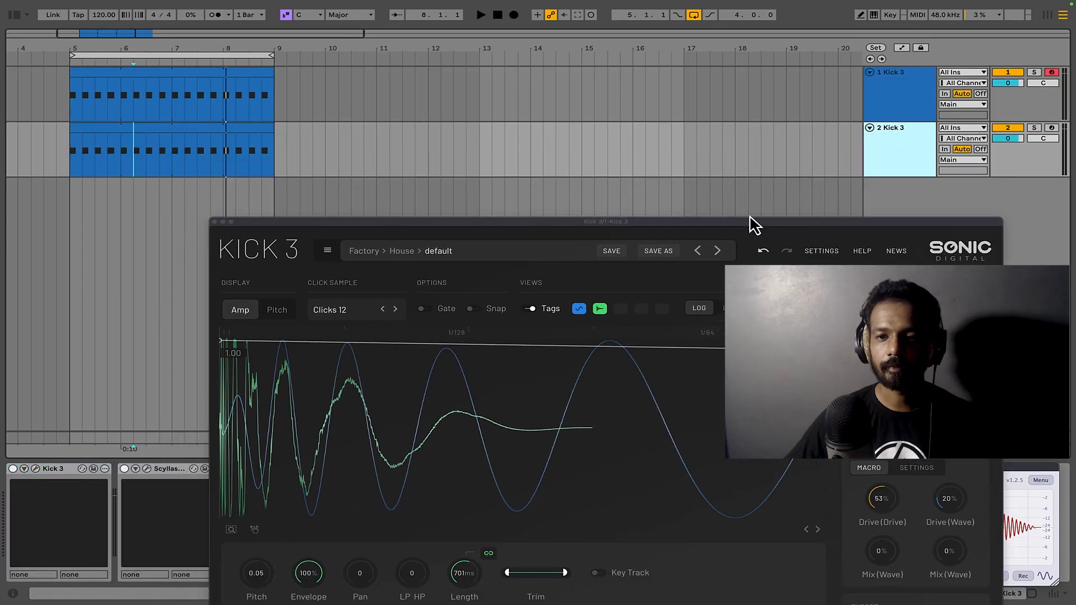
{"action": "key", "text": "space"}
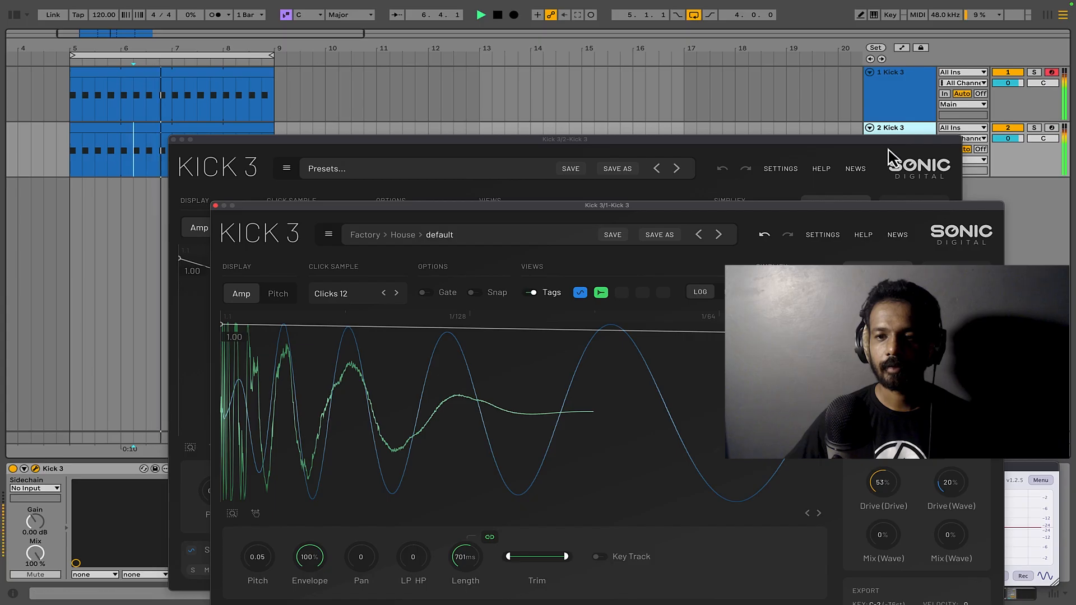
{"action": "key", "text": "space"}
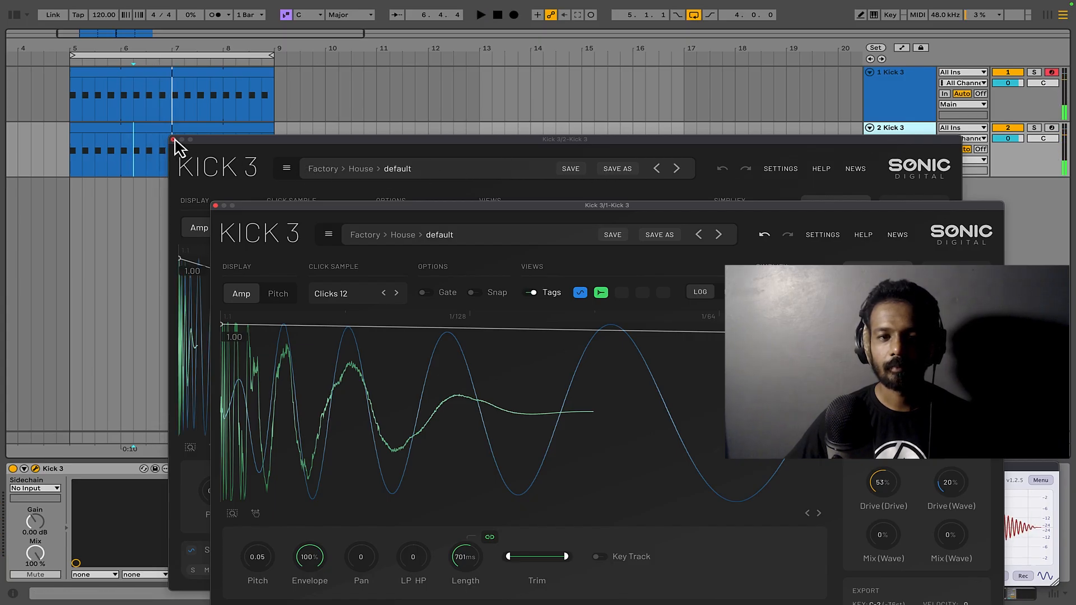
{"action": "left_click", "coordinate": [174, 139]}
{"action": "left_click", "coordinate": [215, 205]}
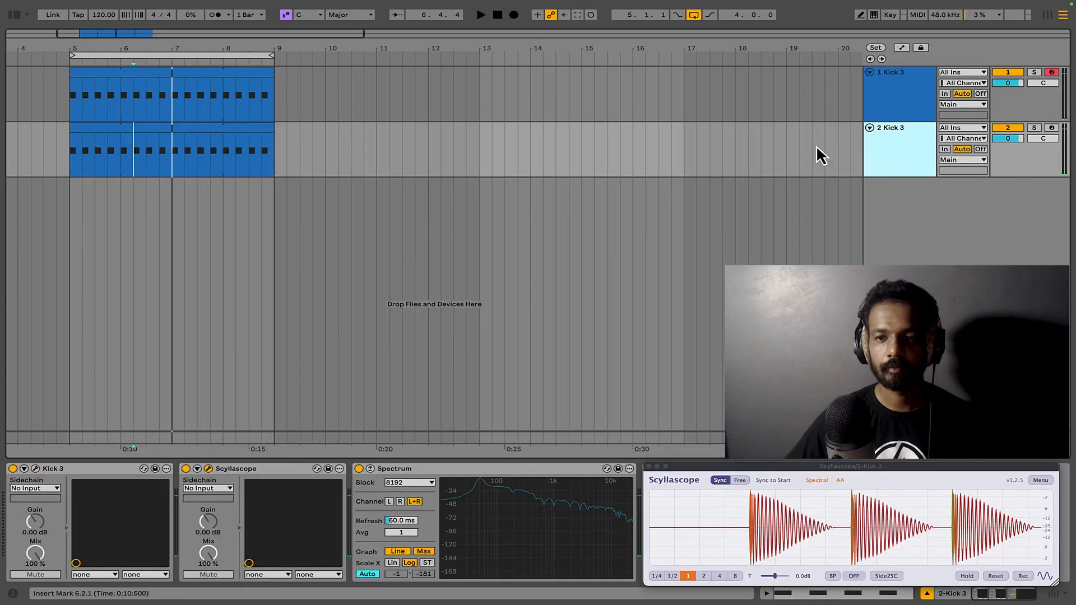
Bounce the duplicated Kick 3 track in place to audio
{"action": "right_click", "coordinate": [888, 149]}
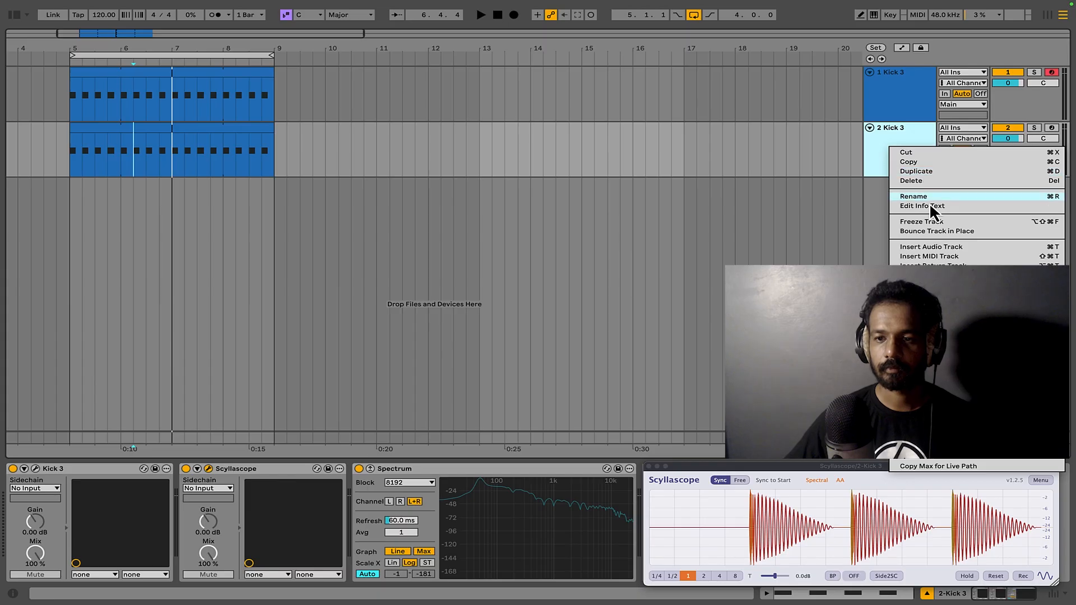
{"action": "left_click", "coordinate": [934, 231]}
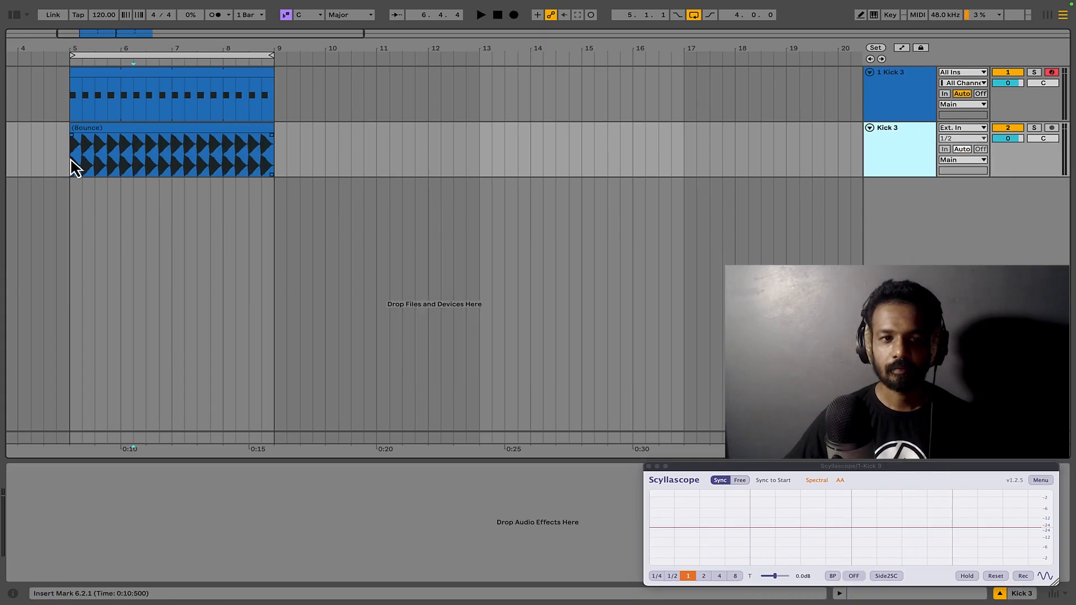
{"action": "left_click", "coordinate": [76, 167]}
{"action": "scroll", "coordinate": [75, 167], "scroll_direction": "up", "scroll_amount": 5}
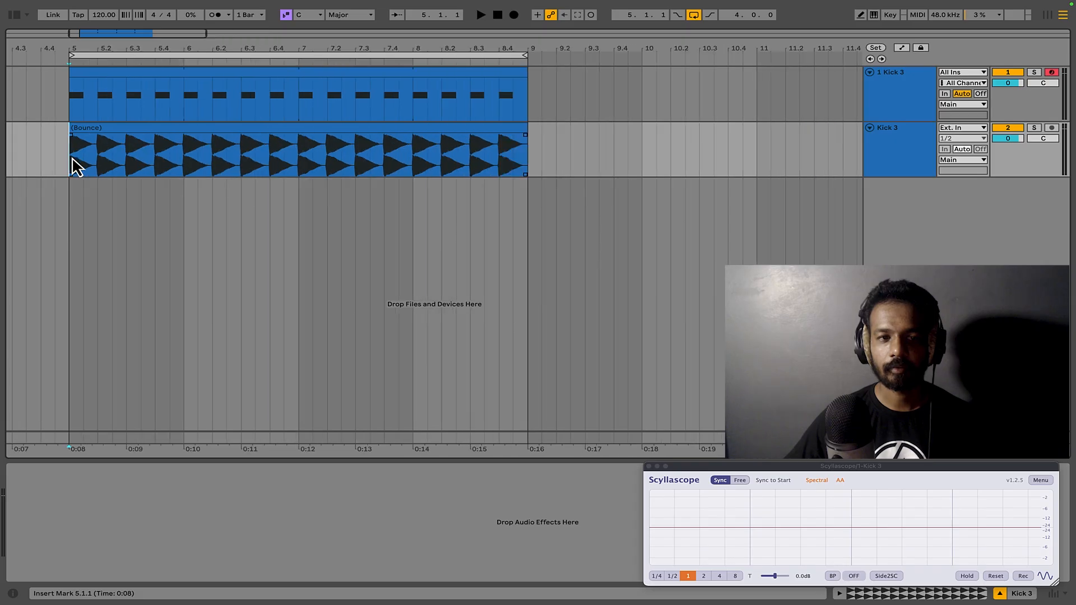
{"action": "scroll", "coordinate": [138, 115], "scroll_direction": "down", "scroll_amount": 5}
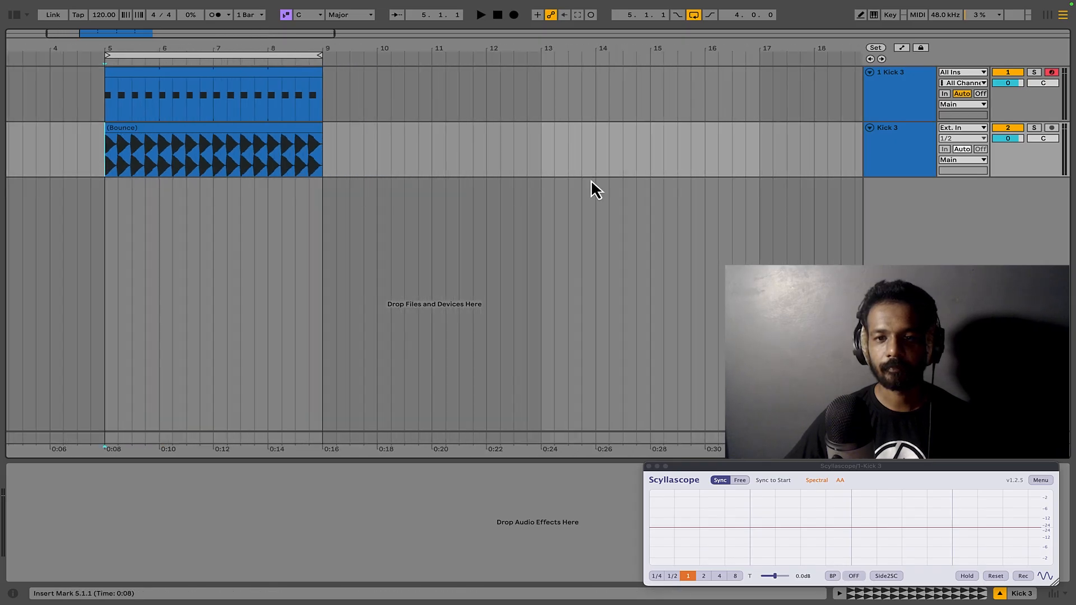
Duplicate the bounced Kick 3 audio track and deactivate the original 1 Kick 3 MIDI track
{"action": "left_click", "coordinate": [893, 154]}
{"action": "right_click", "coordinate": [896, 150]}
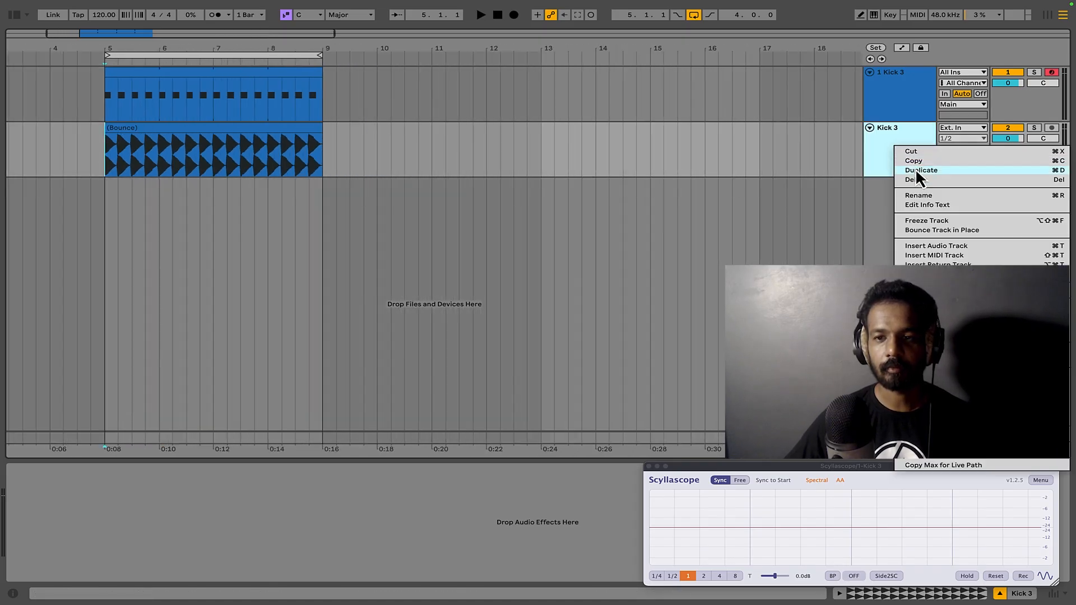
{"action": "left_click", "coordinate": [915, 172]}
{"action": "left_click", "coordinate": [1007, 72]}
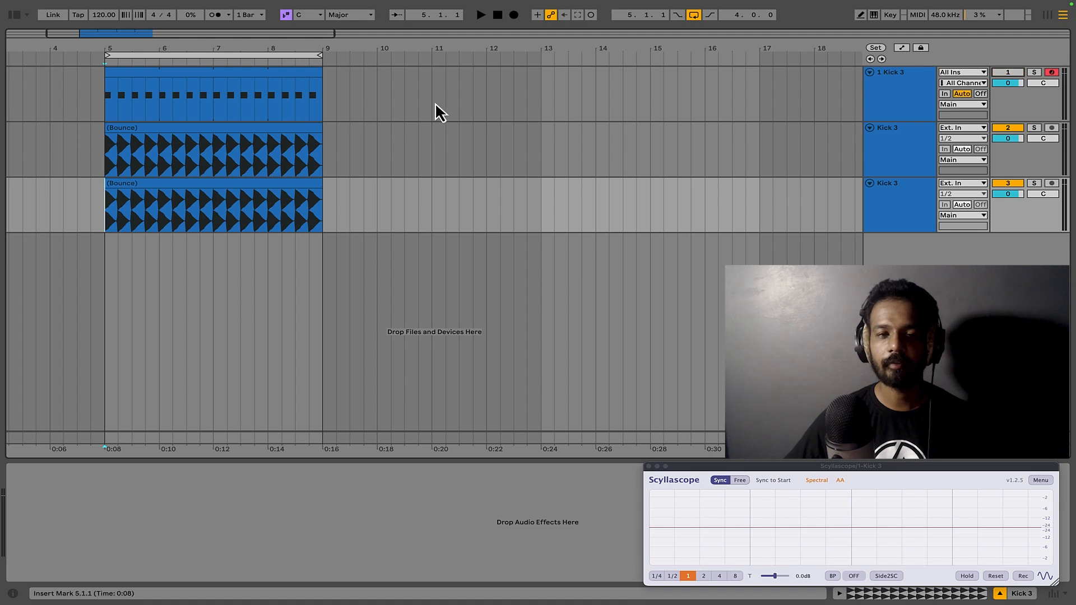
Search the whole library for "ut" and add the Utility device to the second bounced kick track, track 3
{"action": "left_click", "coordinate": [107, 102]}
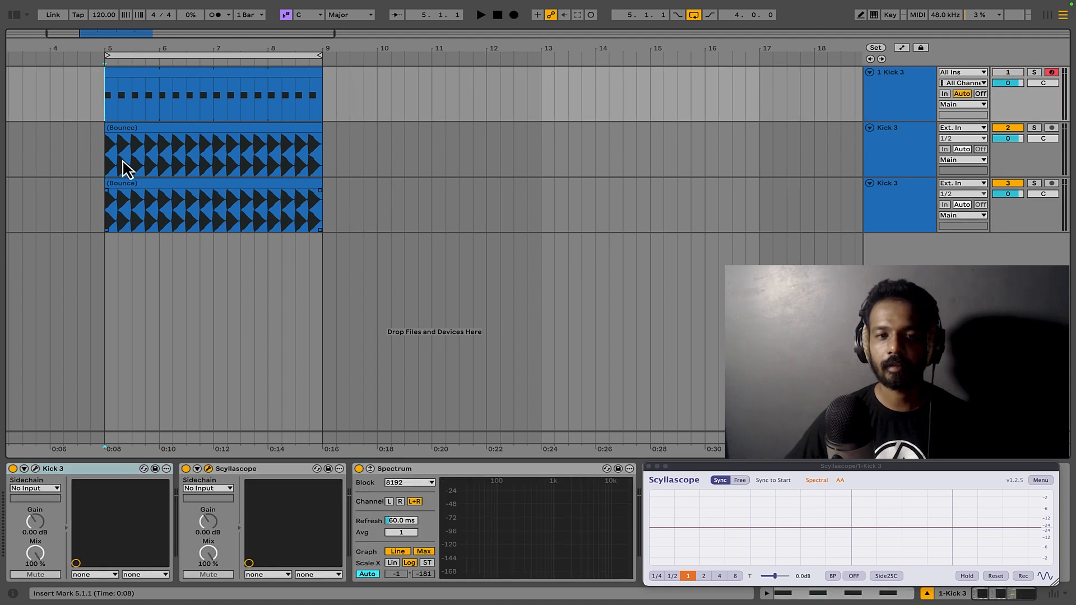
{"action": "left_click", "coordinate": [121, 162]}
{"action": "left_click", "coordinate": [115, 210]}
{"action": "left_click", "coordinate": [110, 158]}
{"action": "left_click", "coordinate": [106, 205]}
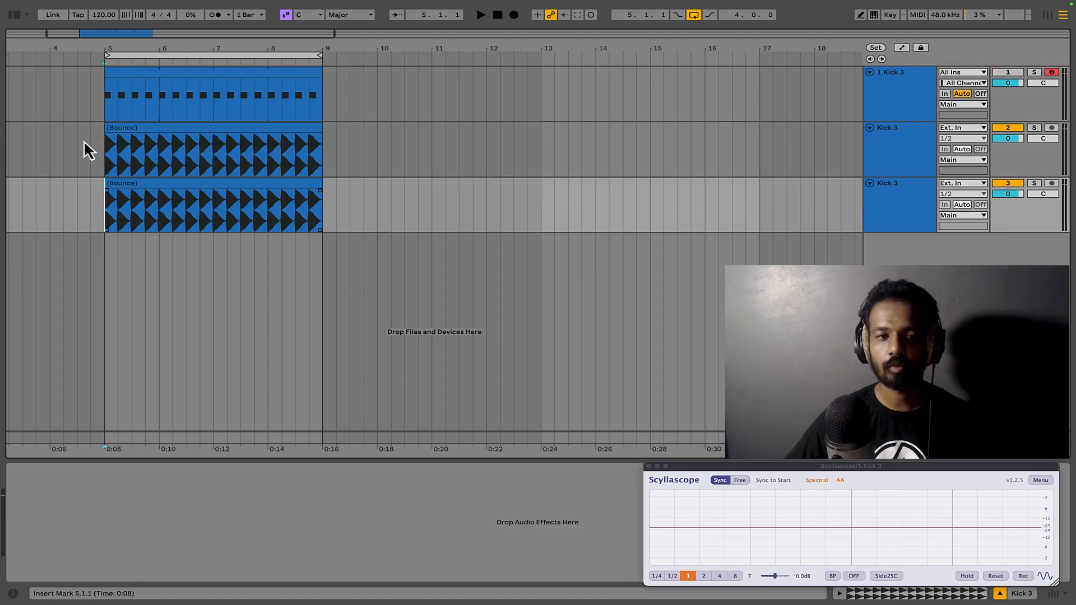
{"action": "left_click", "coordinate": [13, 16]}
{"action": "left_click", "coordinate": [74, 40]}
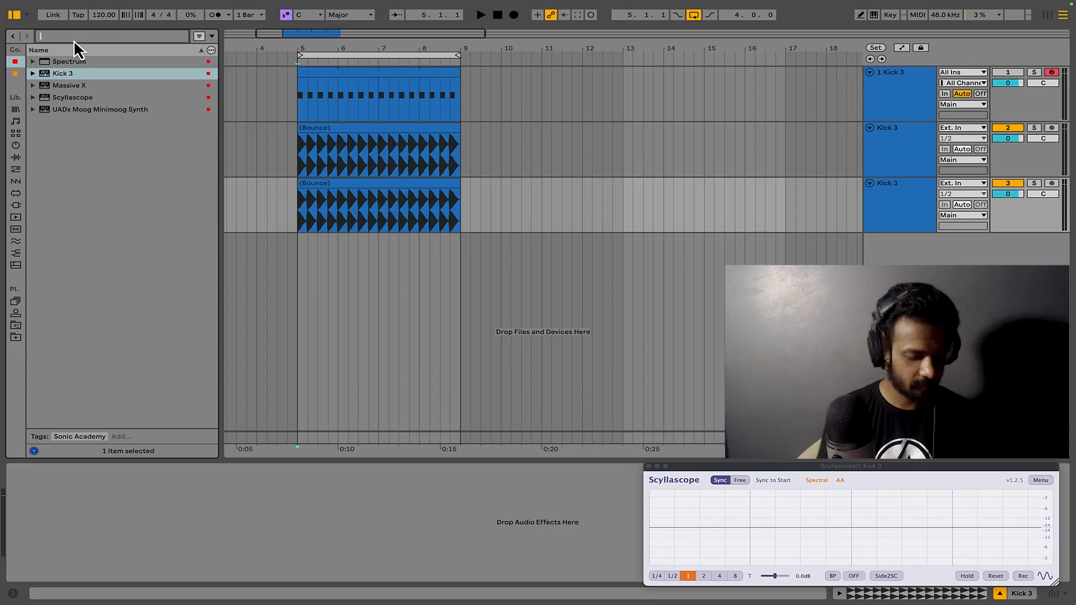
{"action": "type", "text": "ut"}
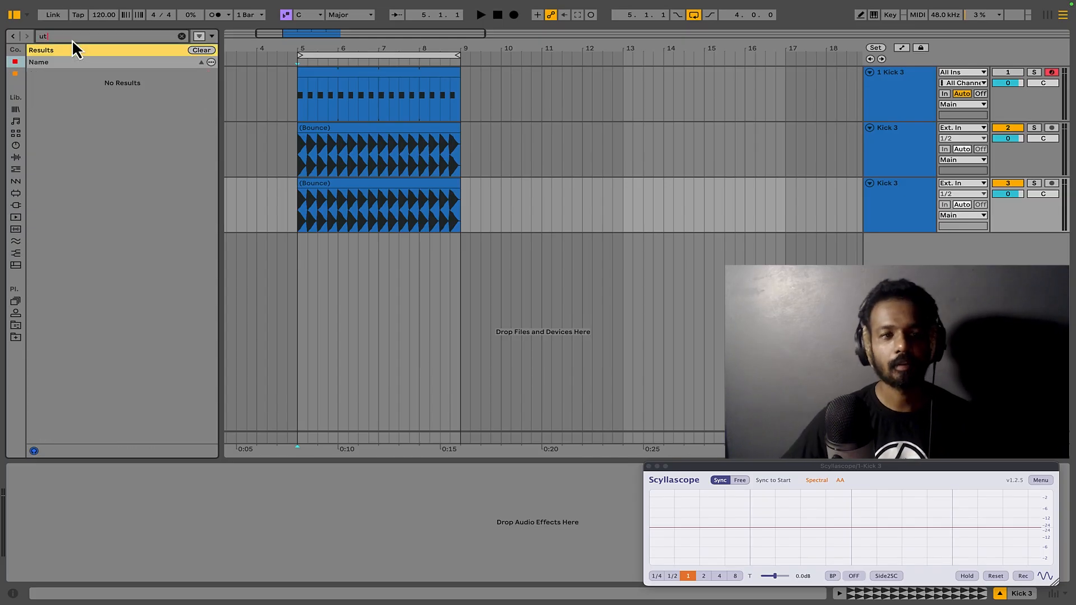
{"action": "left_click", "coordinate": [15, 111]}
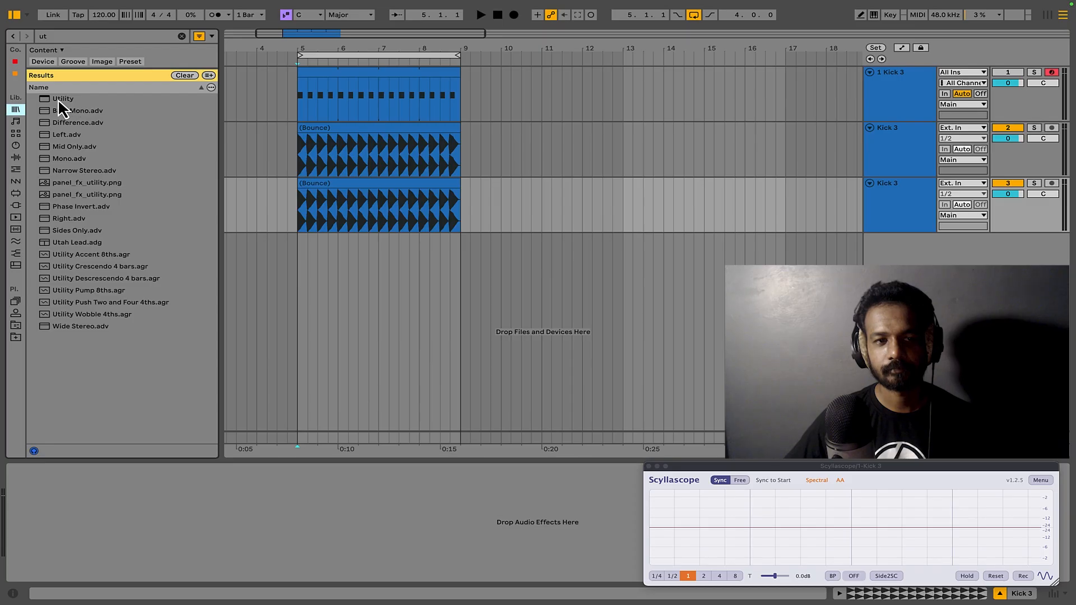
{"action": "left_click_drag", "start_coordinate": [61, 102], "coordinate": [341, 204]}
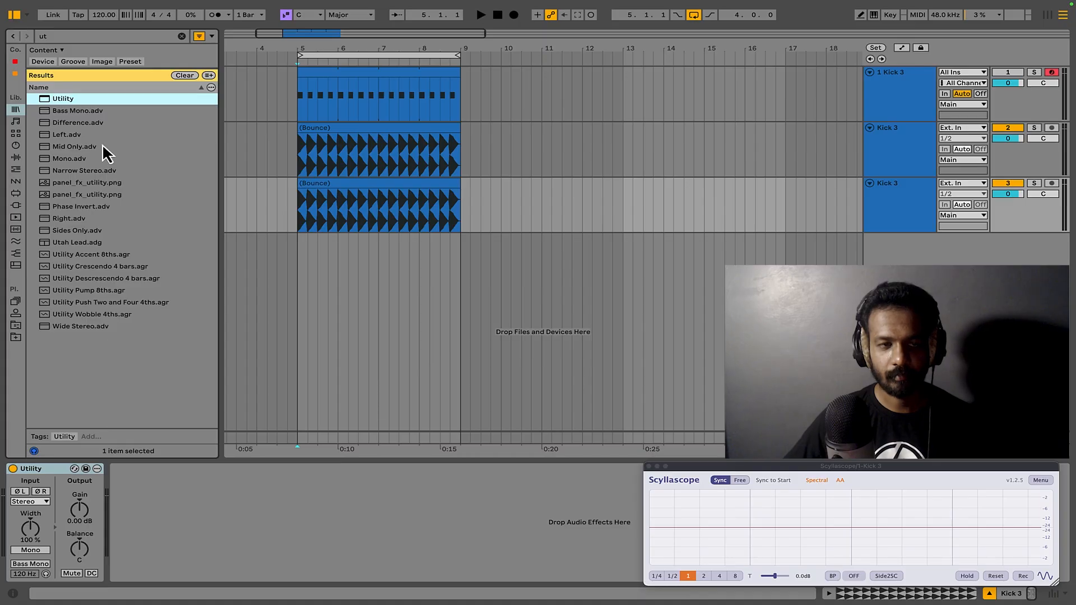
{"action": "left_click", "coordinate": [19, 16]}
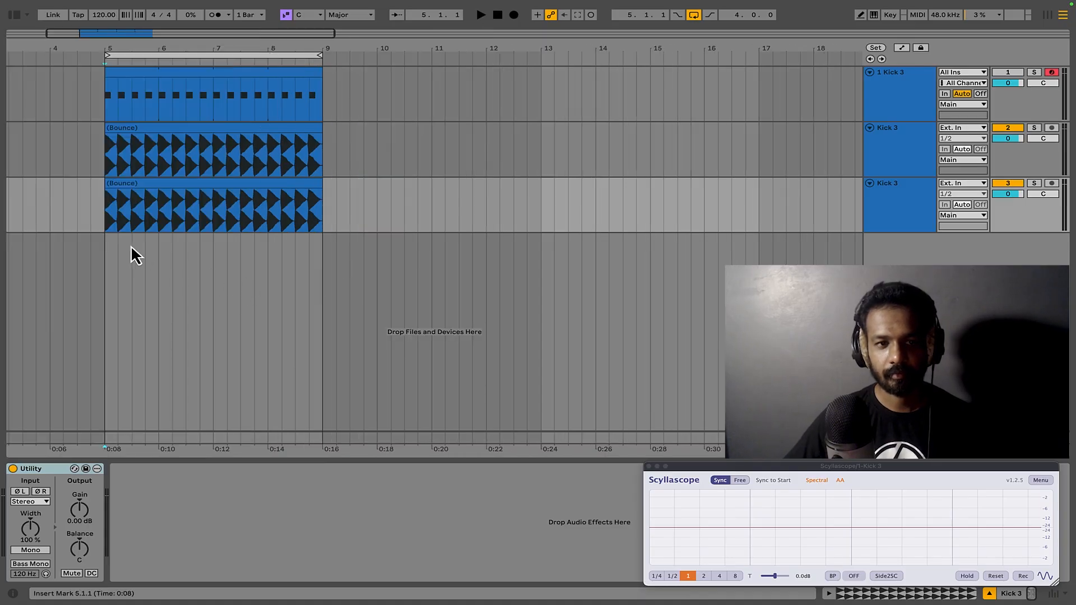
Play the two bounced kick tracks together briefly from the start of bar 5
{"action": "key", "text": "plus"}
{"action": "key", "text": "plus"}
{"action": "key", "text": "space"}
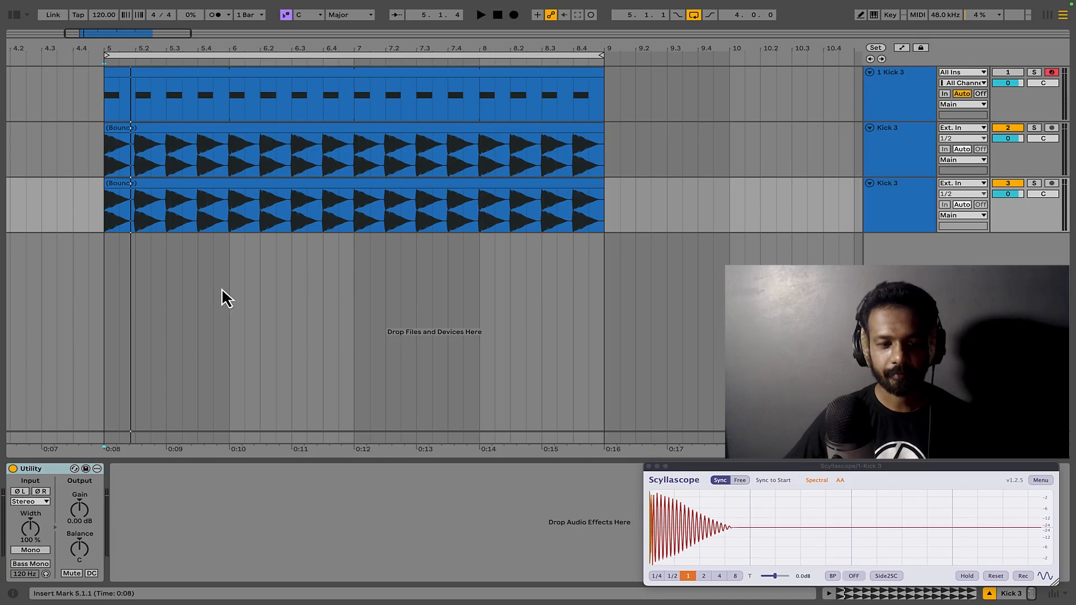
Examine the first kick in both bounced clips at sample level and compare how their waveforms line up
{"action": "scroll", "coordinate": [122, 227], "scroll_direction": "up", "scroll_amount": 5}
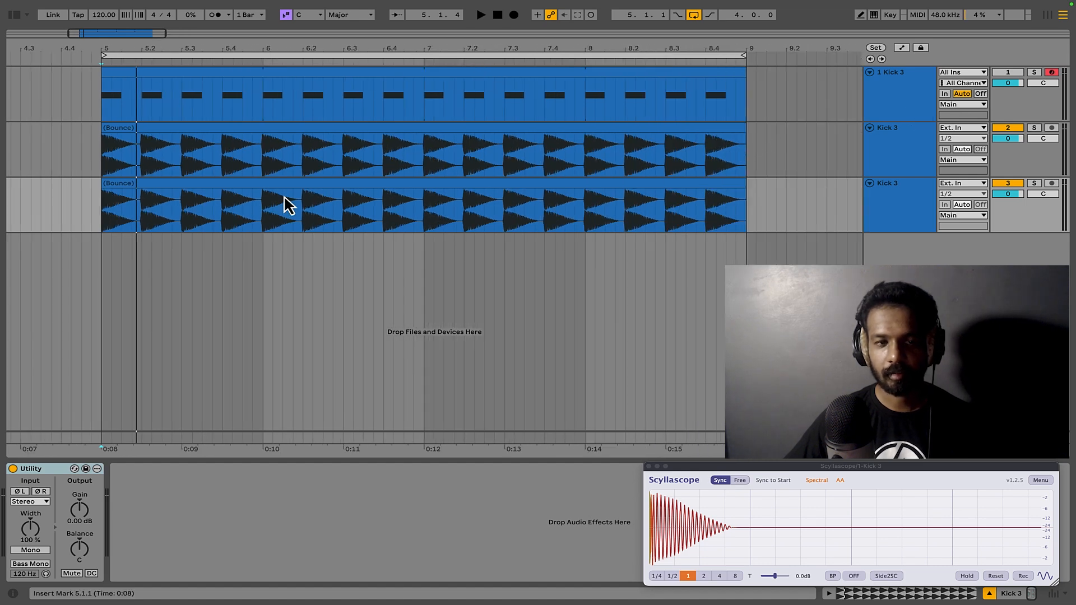
{"action": "scroll", "coordinate": [85, 191], "scroll_direction": "up", "scroll_amount": 2}
{"action": "scroll", "coordinate": [90, 190], "scroll_direction": "down", "scroll_amount": 8}
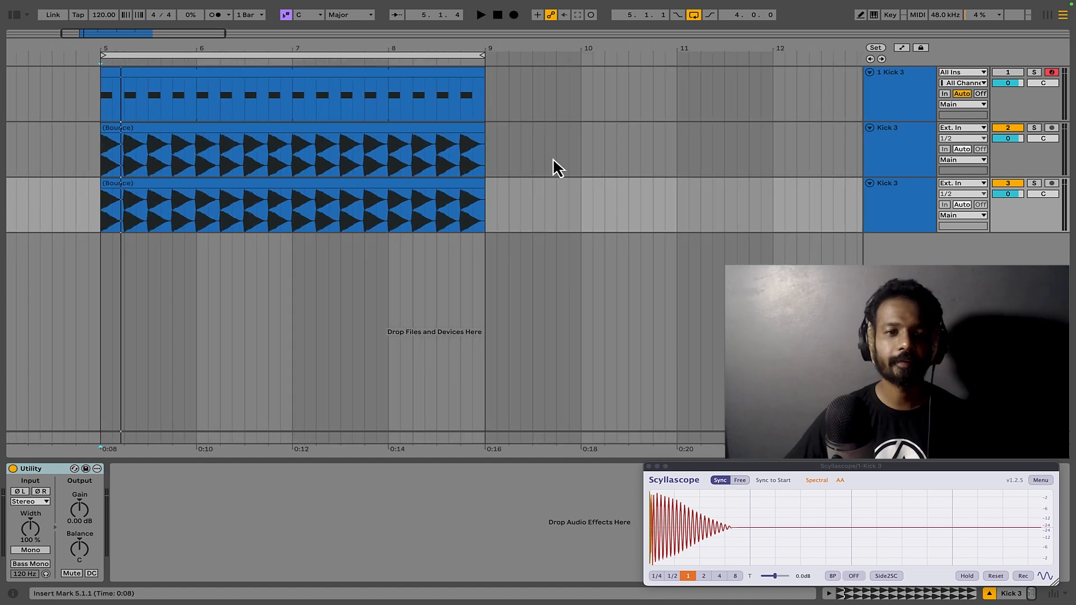
{"action": "scroll", "coordinate": [103, 185], "scroll_direction": "up", "scroll_amount": 10}
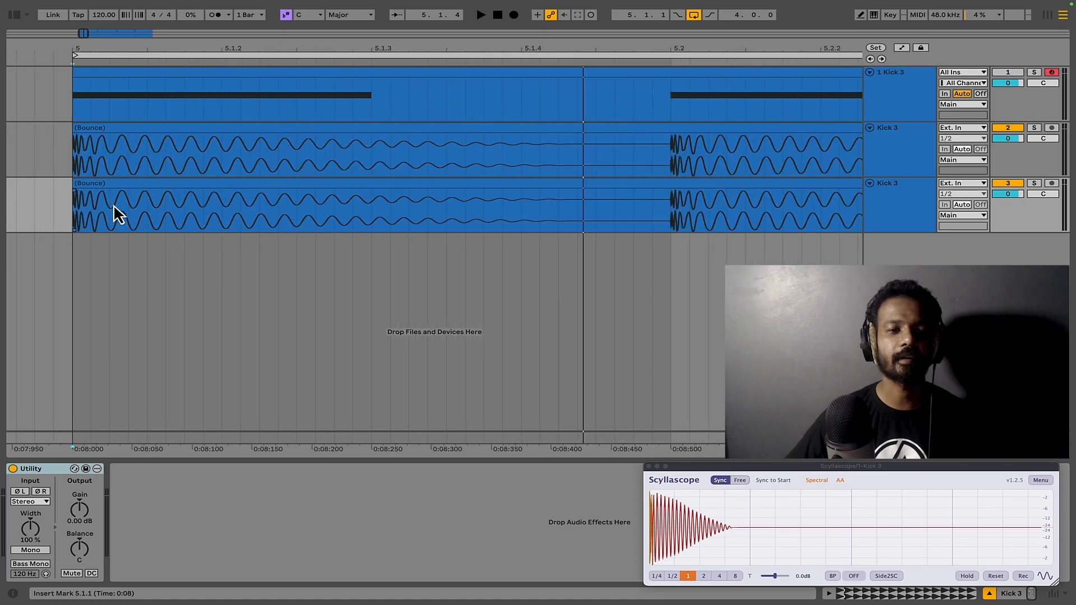
{"action": "scroll", "coordinate": [75, 208], "scroll_direction": "up", "scroll_amount": 15}
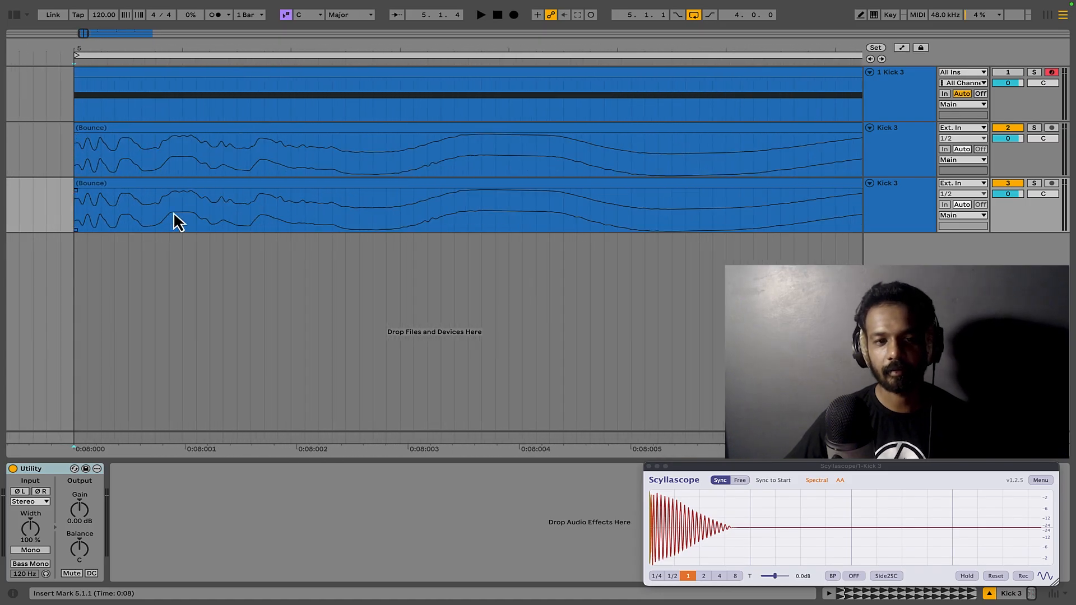
{"action": "scroll", "coordinate": [146, 204], "scroll_direction": "up", "scroll_amount": 4}
{"action": "scroll", "coordinate": [86, 207], "scroll_direction": "down", "scroll_amount": 2}
{"action": "left_click_drag", "start_coordinate": [122, 214], "coordinate": [316, 223]}
{"action": "scroll", "coordinate": [253, 197], "scroll_direction": "up", "scroll_amount": 2}
{"action": "scroll", "coordinate": [331, 200], "scroll_direction": "up", "scroll_amount": 3}
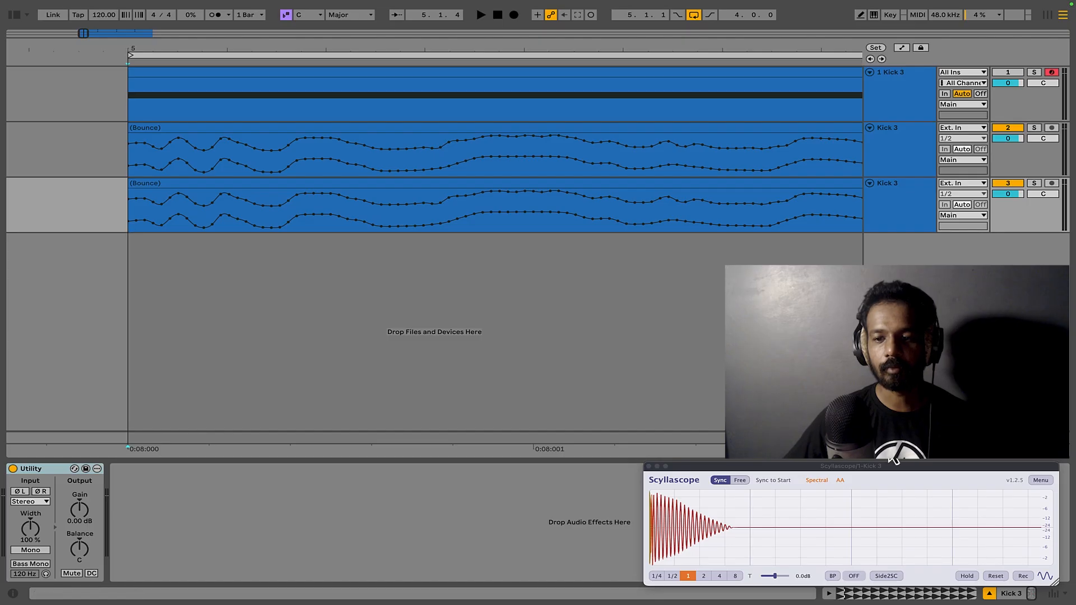
{"action": "left_click_drag", "start_coordinate": [890, 456], "coordinate": [893, 458]}
{"action": "scroll", "coordinate": [227, 216], "scroll_direction": "down", "scroll_amount": 3}
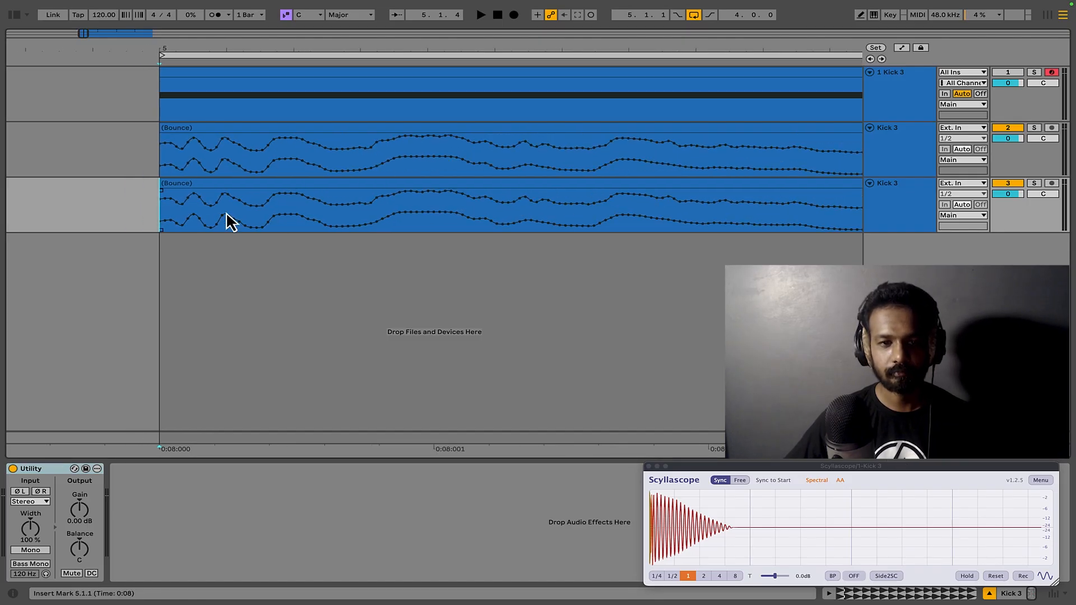
{"action": "scroll", "coordinate": [177, 216], "scroll_direction": "up", "scroll_amount": 5}
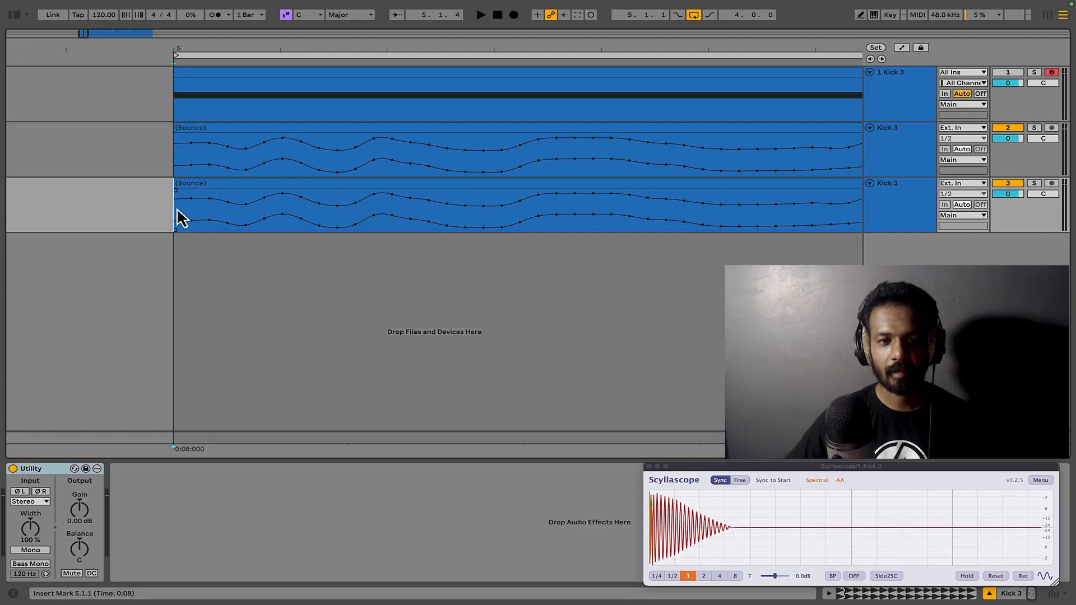
{"action": "scroll", "coordinate": [318, 201], "scroll_direction": "down", "scroll_amount": 2}
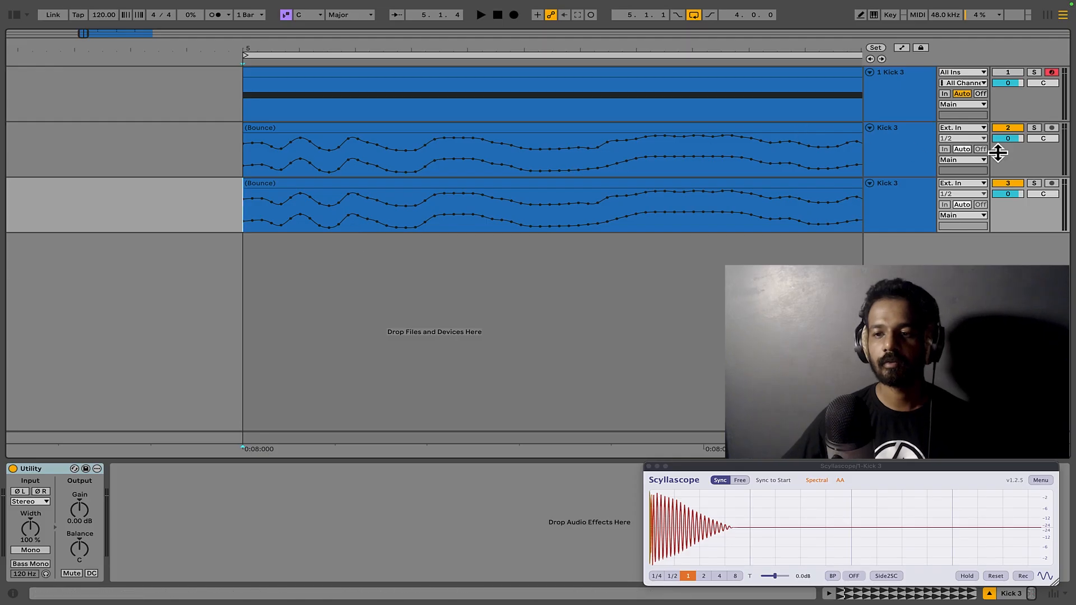
Audition the bounced kick with track 3 deactivated, and play it again with track 3 active for comparison
{"action": "left_click", "coordinate": [1008, 184]}
{"action": "key", "text": "space"}
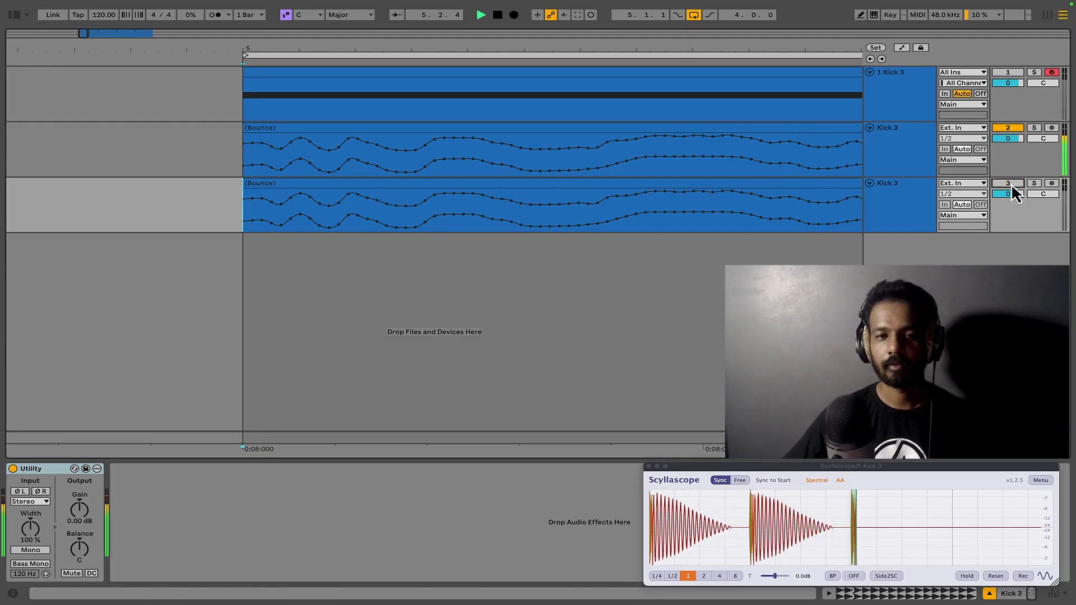
{"action": "left_click", "coordinate": [246, 220]}
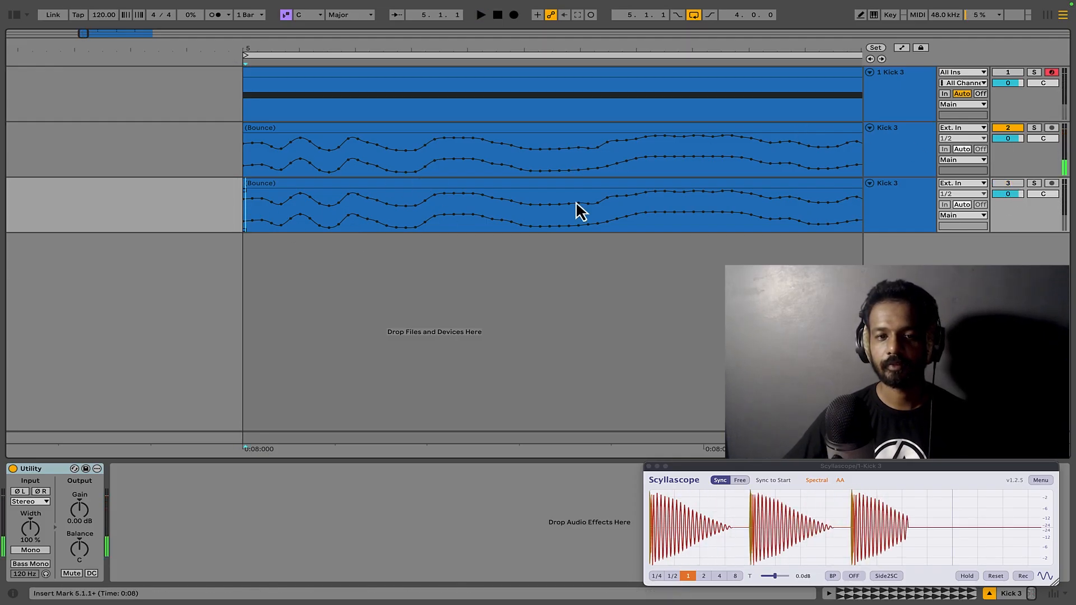
{"action": "key", "text": "space"}
{"action": "left_click", "coordinate": [1008, 184]}
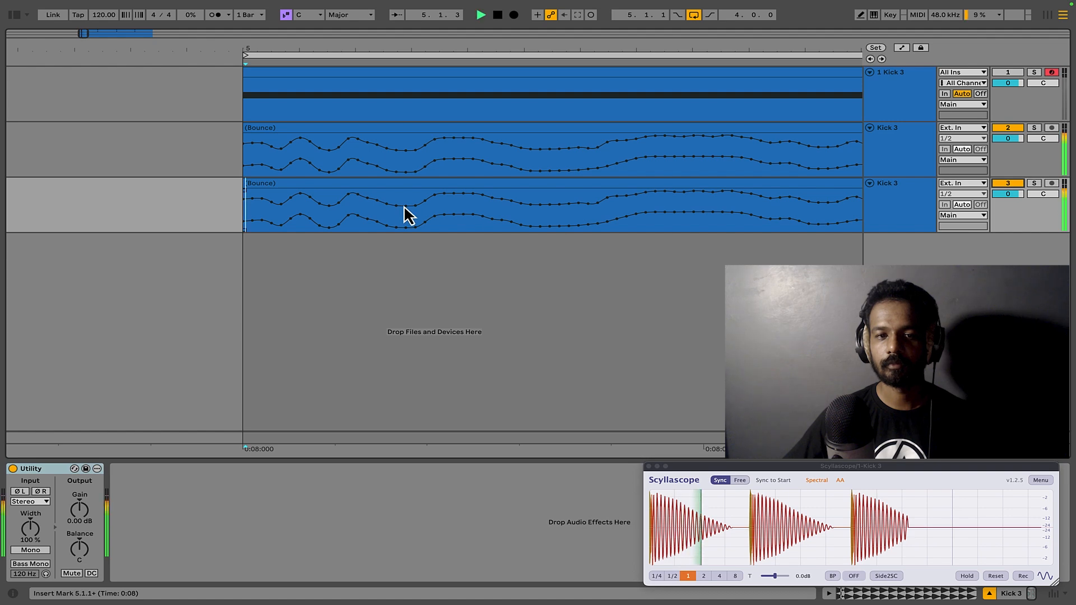
Stop playback and invert the phase of both the left and right channels in track 3's Utility
{"action": "key", "text": "space"}
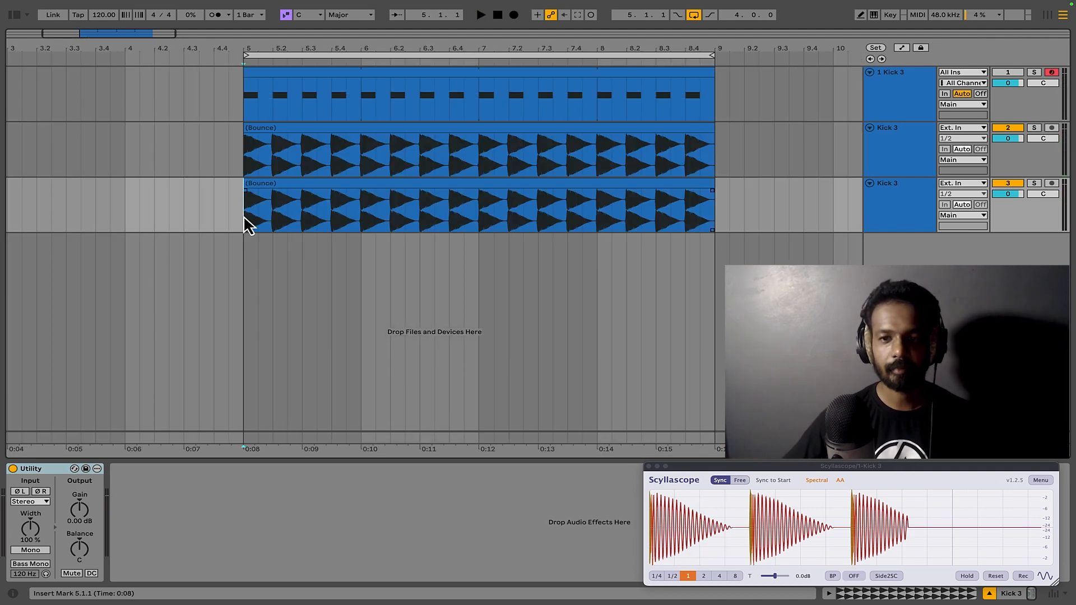
{"action": "left_click", "coordinate": [868, 167]}
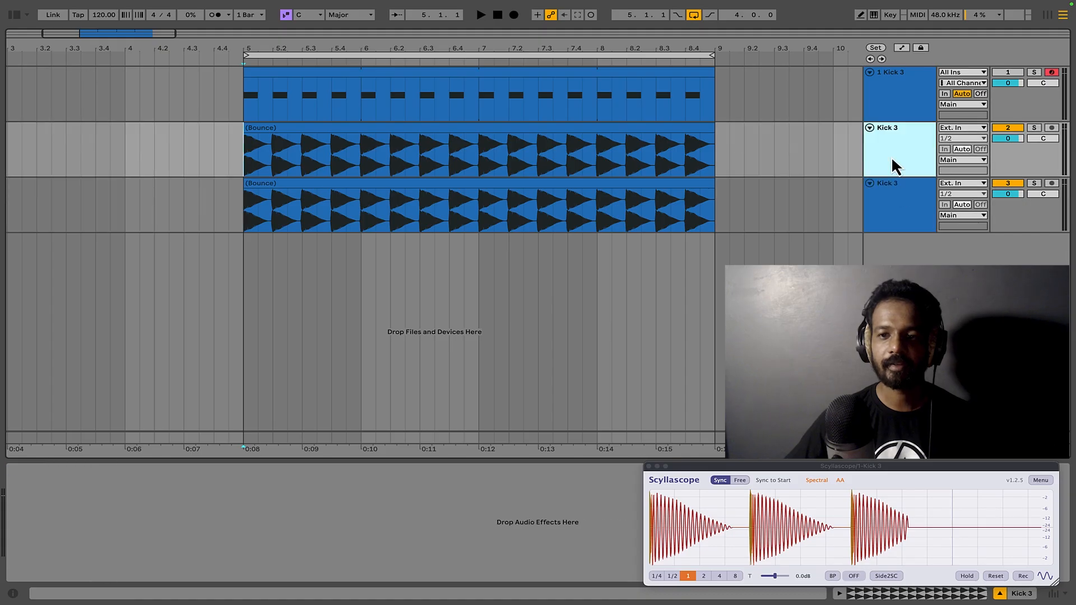
{"action": "left_click", "coordinate": [895, 191]}
{"action": "left_click", "coordinate": [903, 168]}
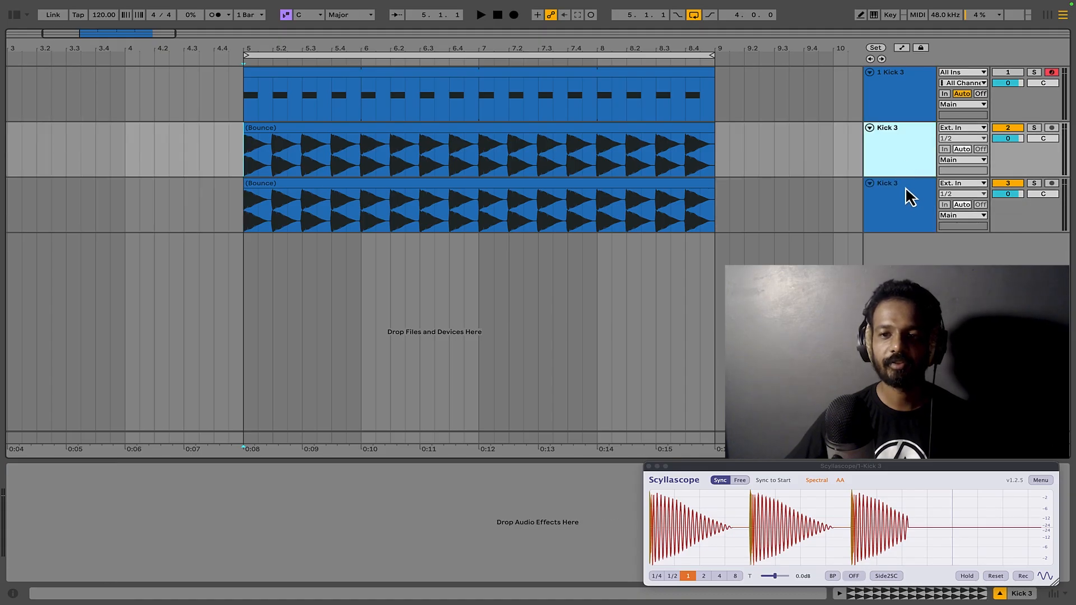
{"action": "left_click", "coordinate": [905, 191]}
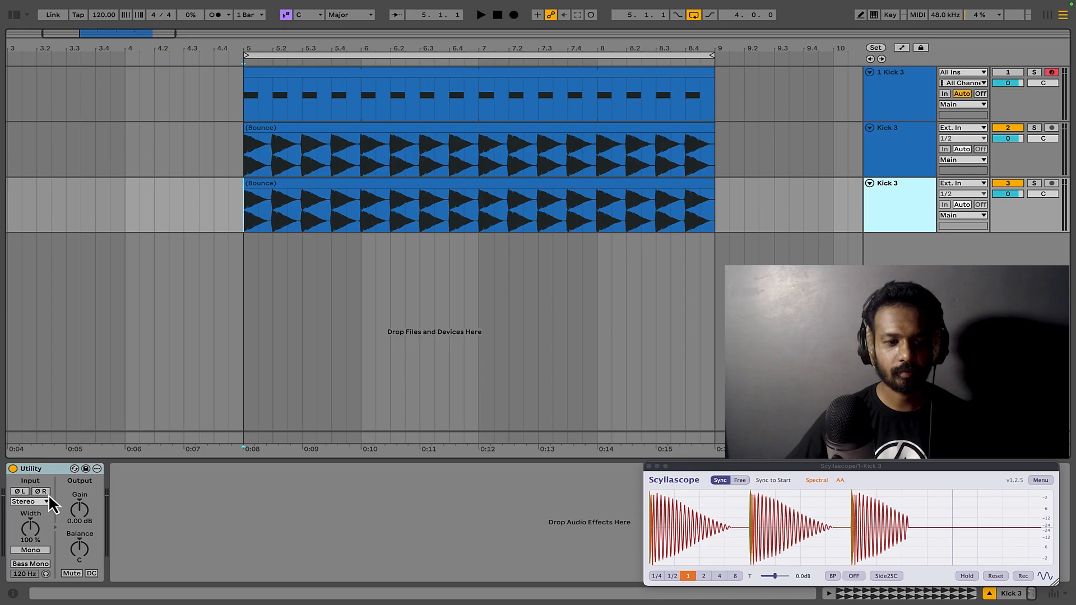
{"action": "left_click", "coordinate": [20, 493]}
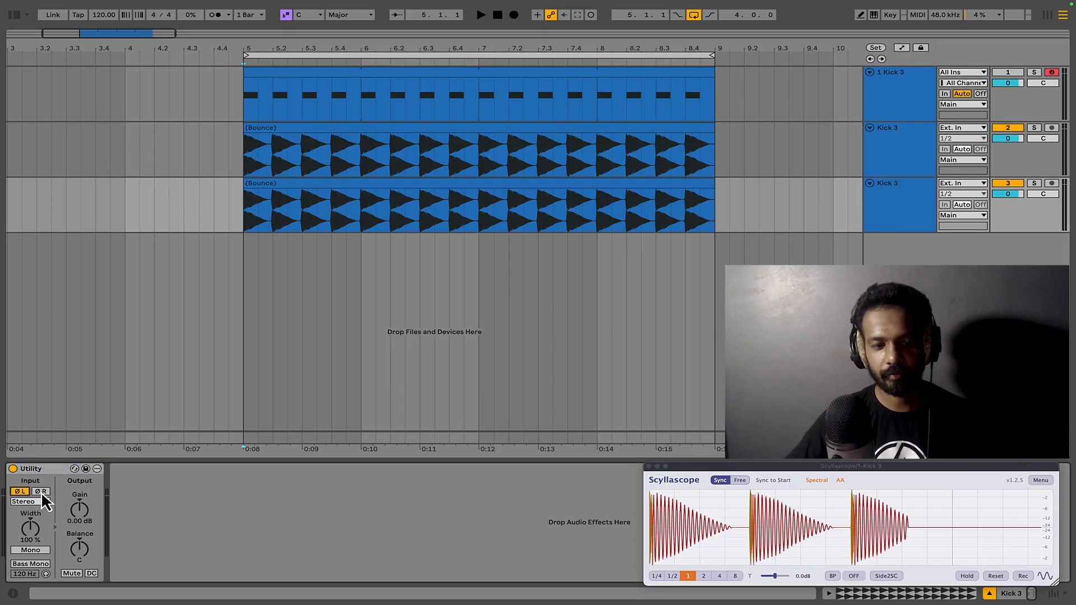
{"action": "left_click", "coordinate": [254, 245]}
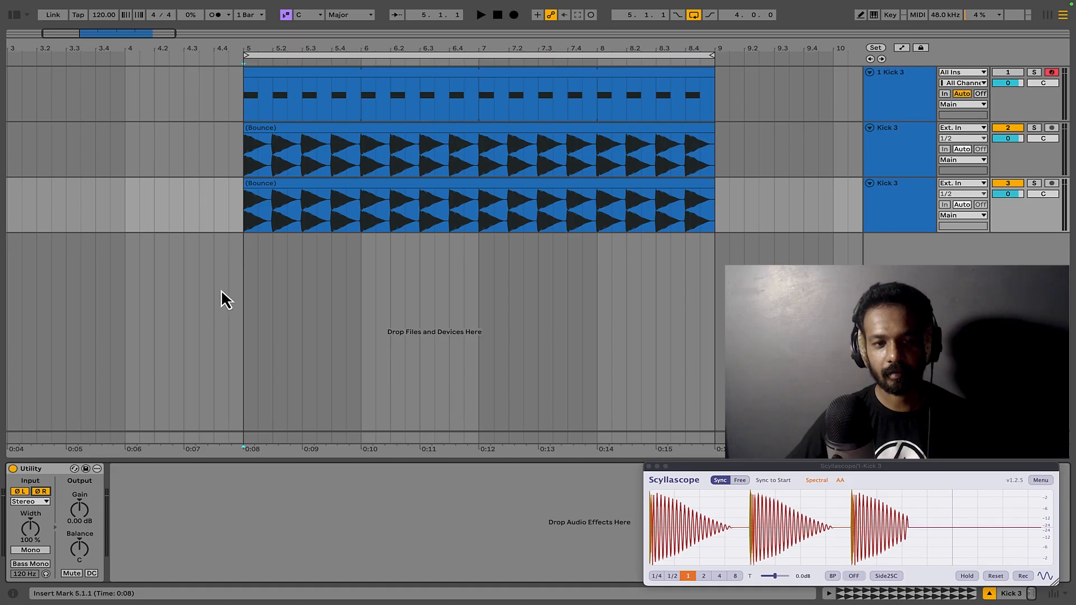
Audition the two bounced kick tracks with track 3's Utility bypassed, and play them again with the phase-inverting Utility active
{"action": "scroll", "coordinate": [245, 251], "scroll_direction": "up", "scroll_amount": 15}
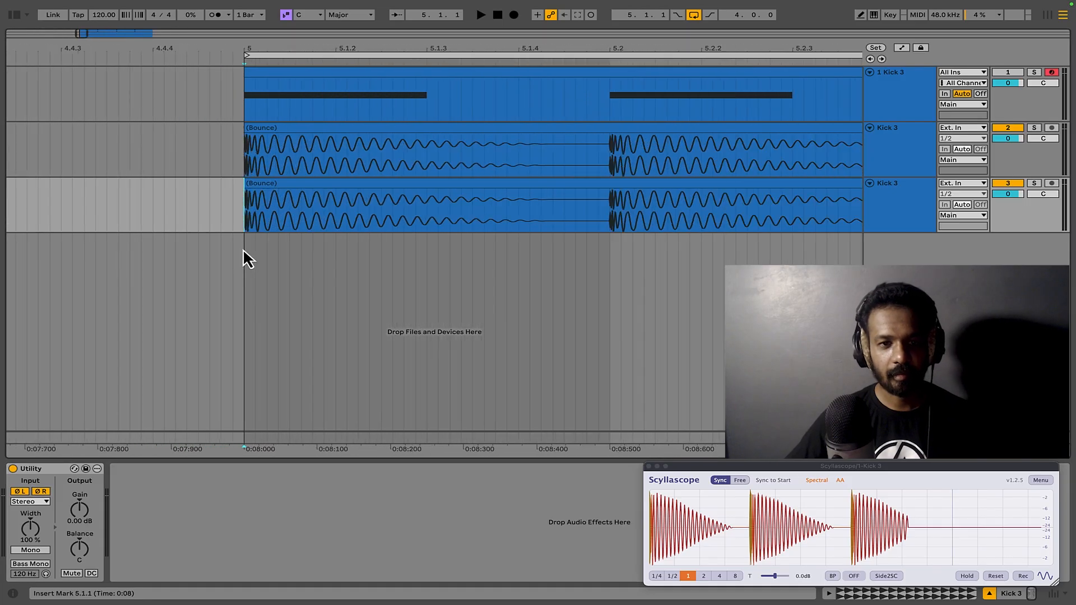
{"action": "scroll", "coordinate": [255, 234], "scroll_direction": "down", "scroll_amount": 3}
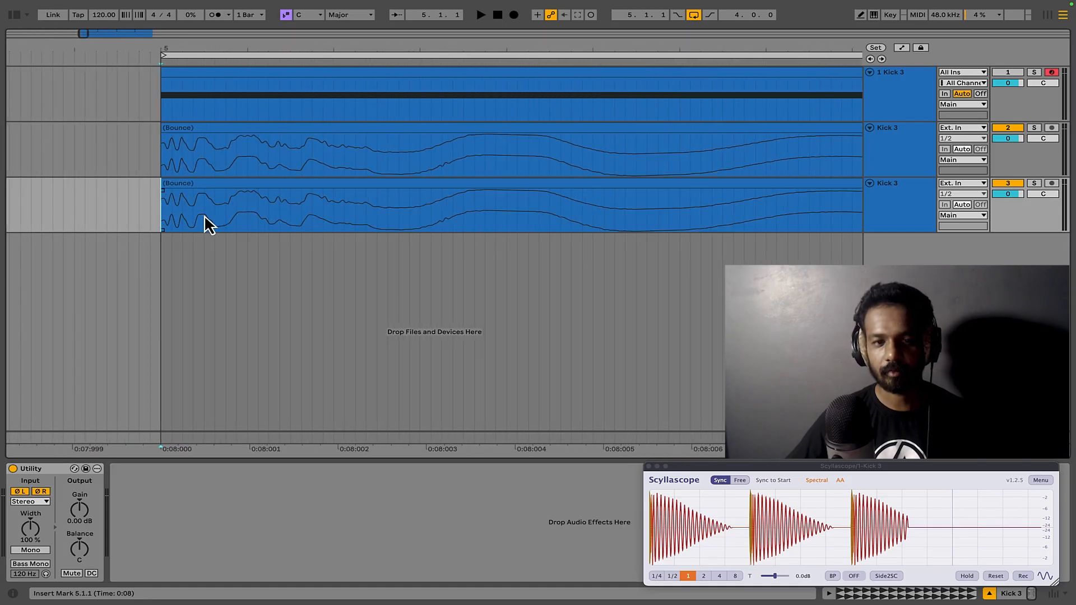
{"action": "scroll", "coordinate": [204, 224], "scroll_direction": "down", "scroll_amount": 4}
{"action": "scroll", "coordinate": [204, 224], "scroll_direction": "down", "scroll_amount": 5}
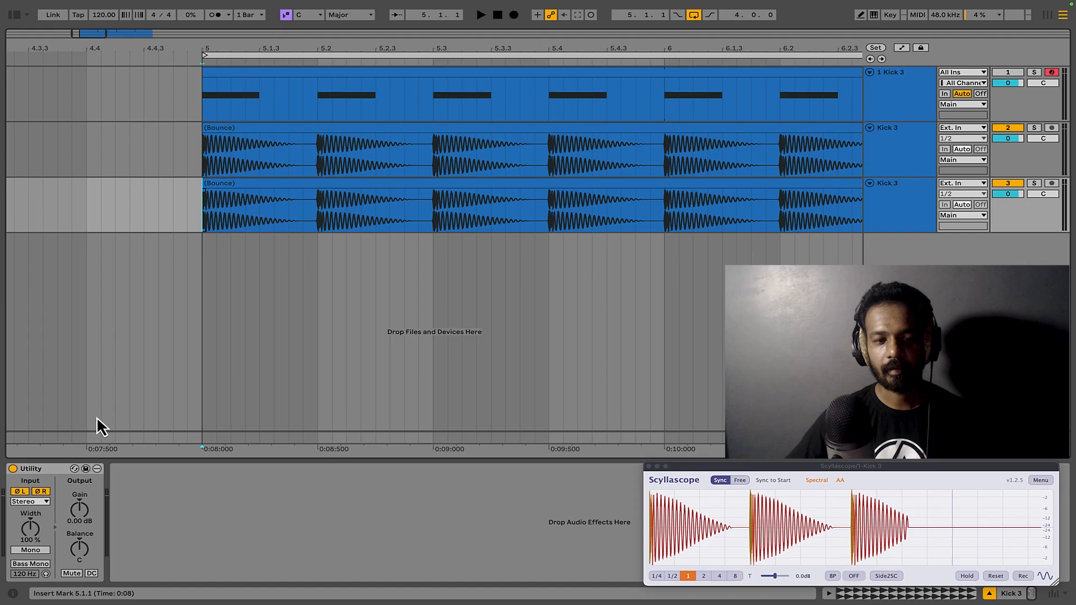
{"action": "left_click", "coordinate": [12, 468]}
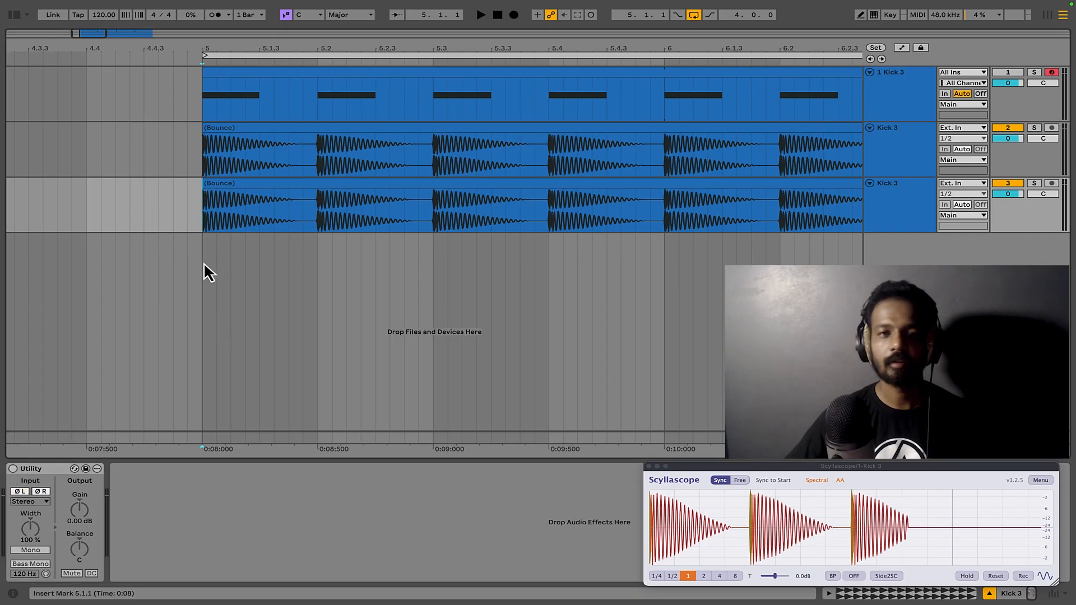
{"action": "key", "text": "space"}
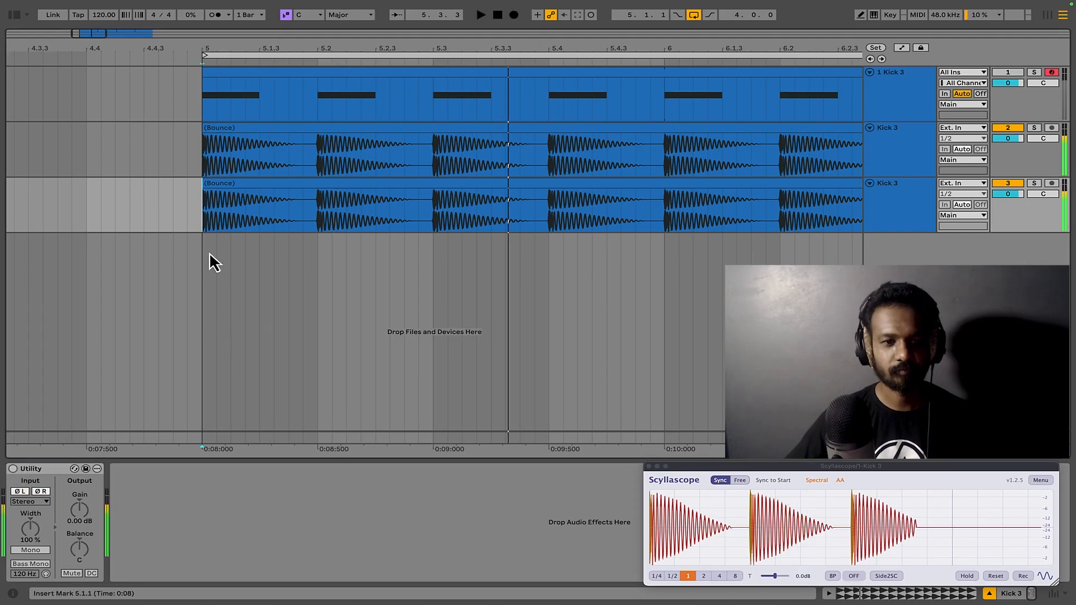
{"action": "left_click", "coordinate": [14, 469]}
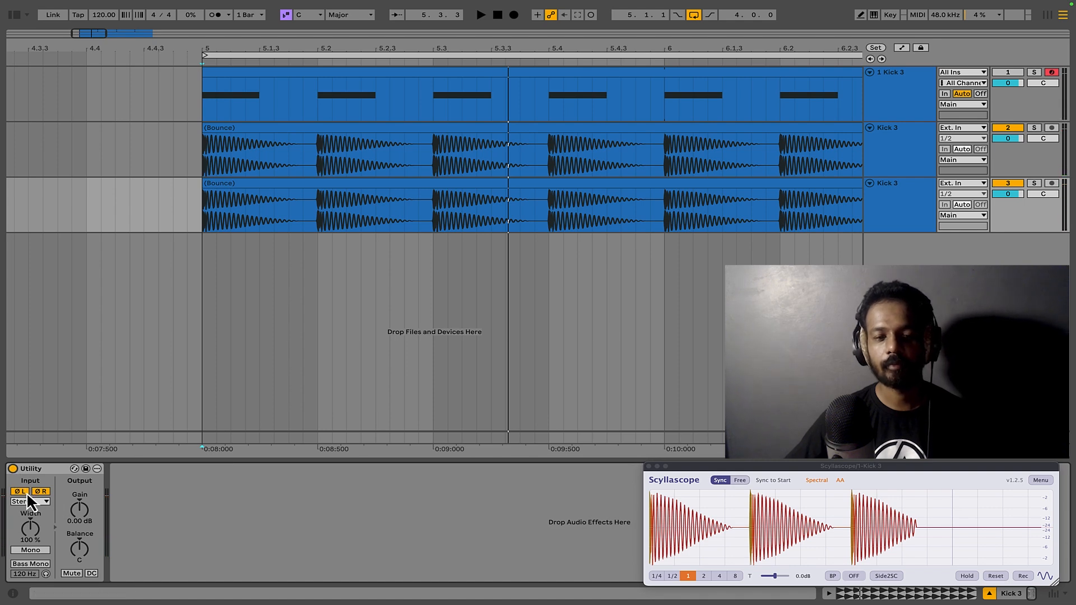
{"action": "key", "text": "space"}
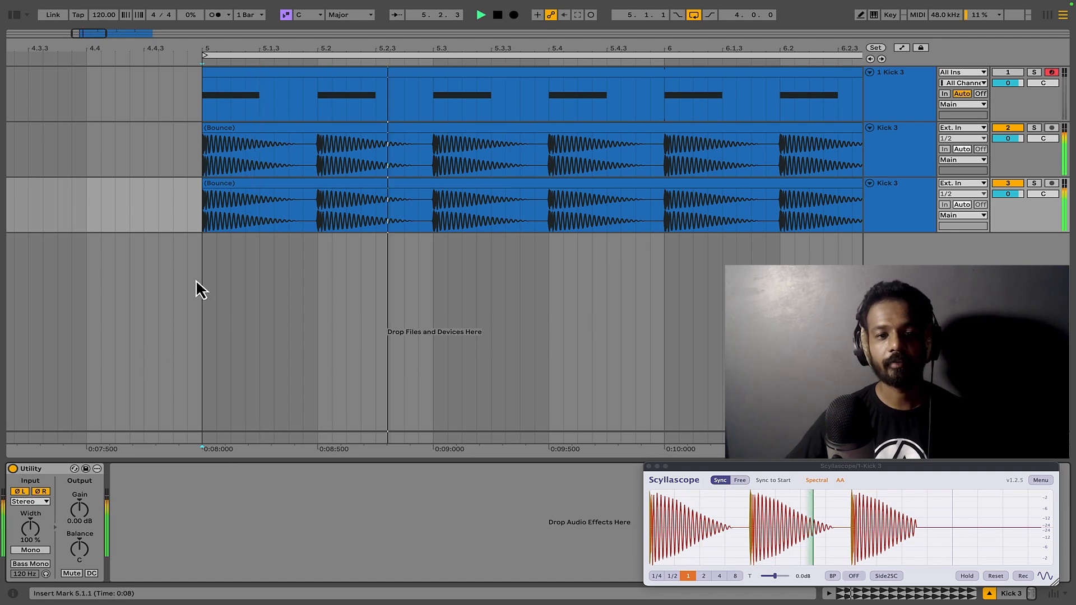
{"action": "key", "text": "minus"}
{"action": "key", "text": "minus"}
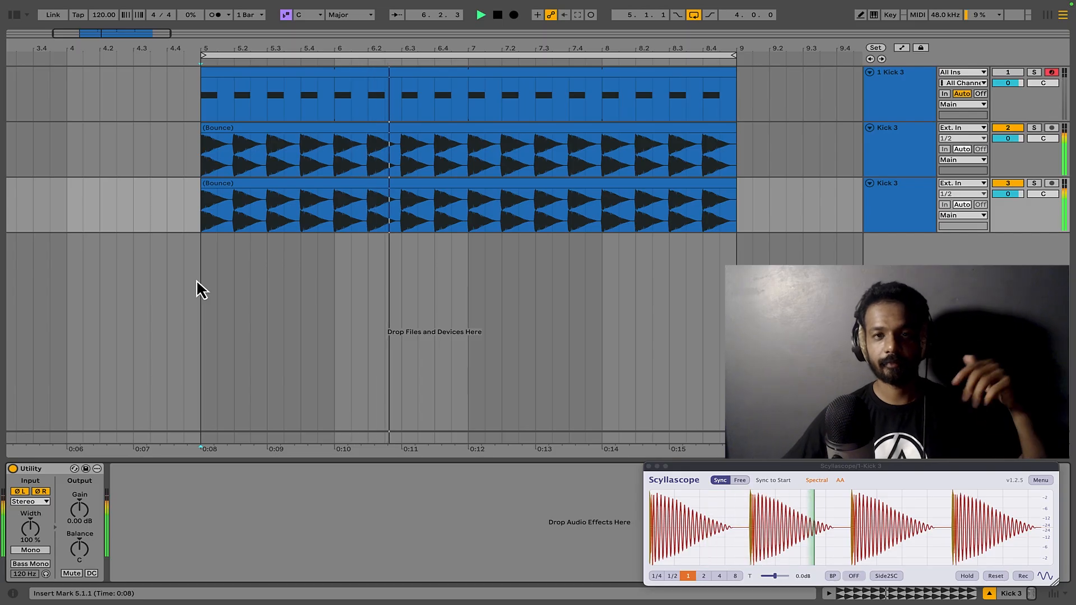
Play the looped phase-inverted layers again, and turn off phase inversion for both channels in track 3's Utility
{"action": "left_click", "coordinate": [294, 194]}
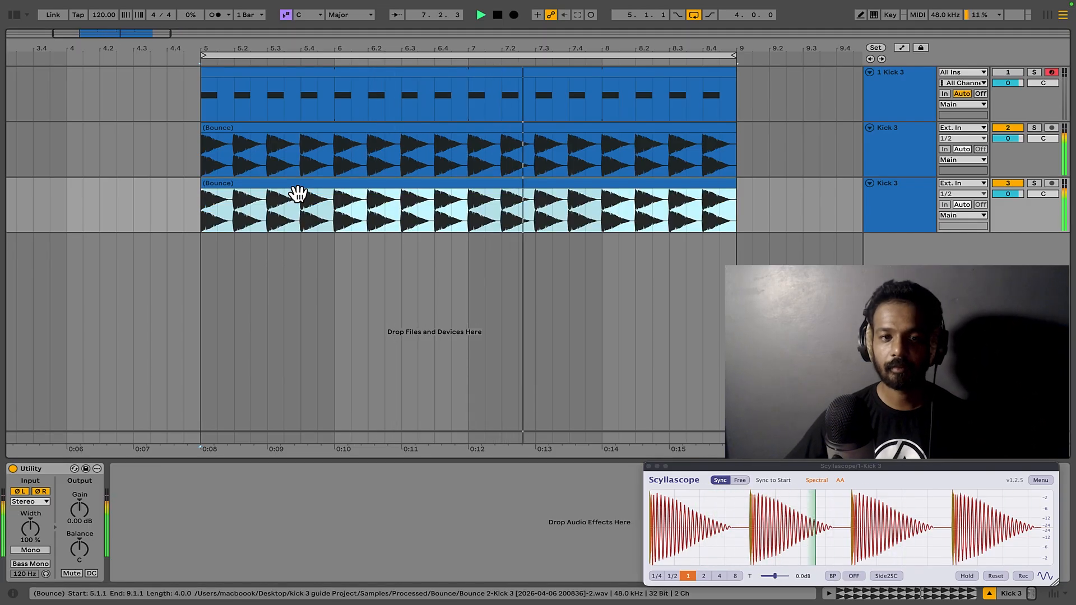
{"action": "key", "text": "super+l"}
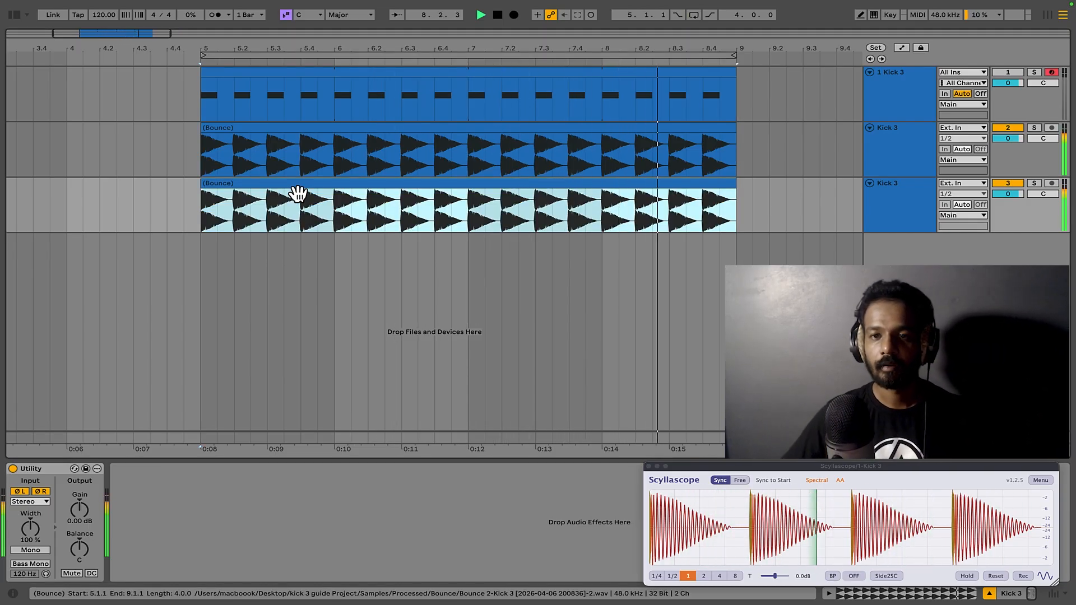
{"action": "key", "text": "space"}
{"action": "left_click", "coordinate": [695, 15]}
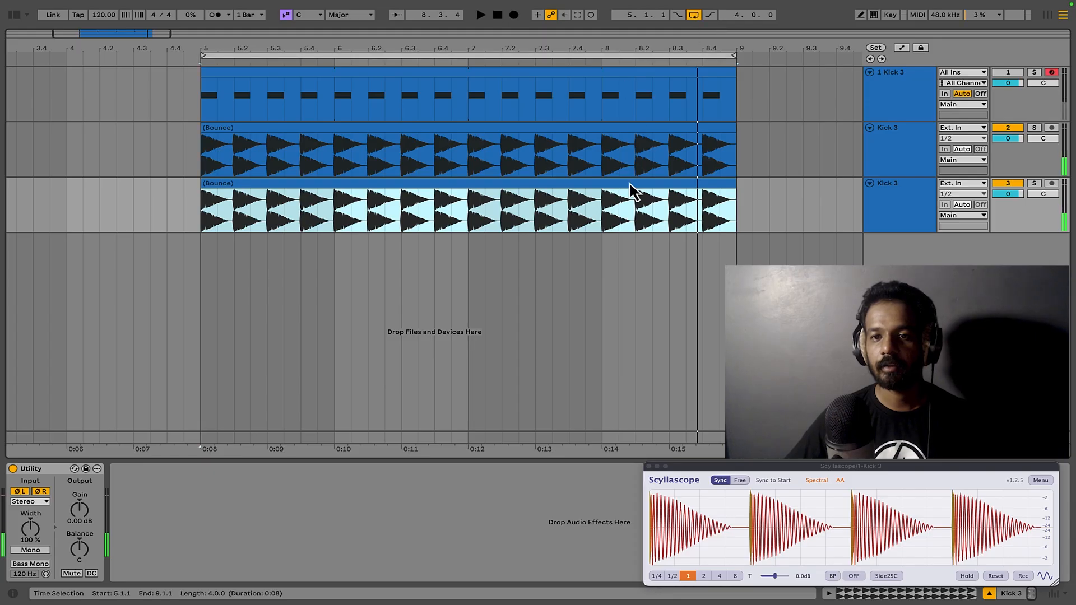
{"action": "key", "text": "space"}
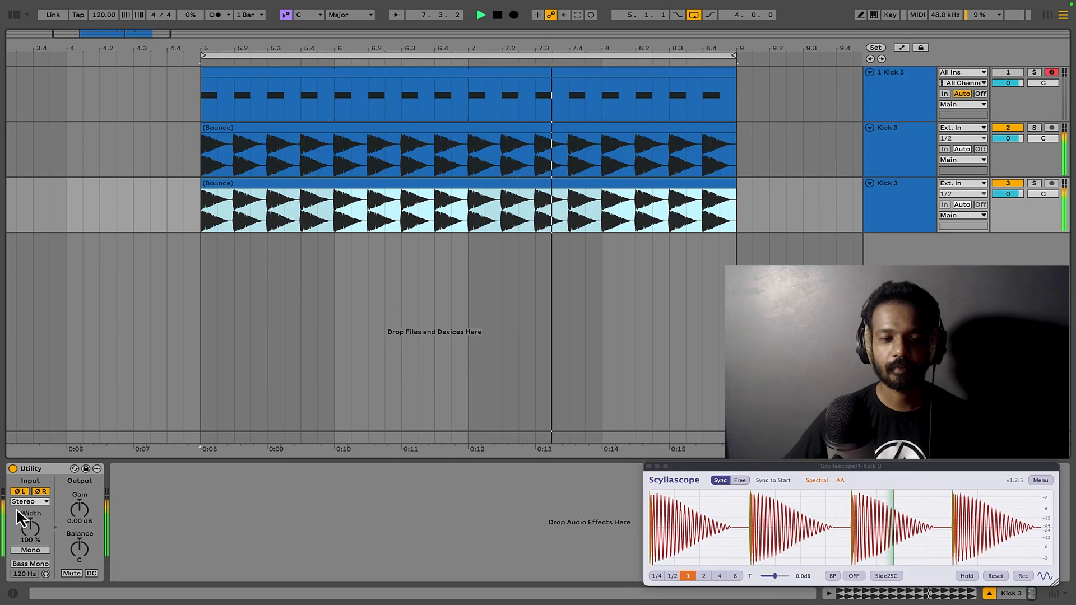
{"action": "left_click", "coordinate": [25, 492]}
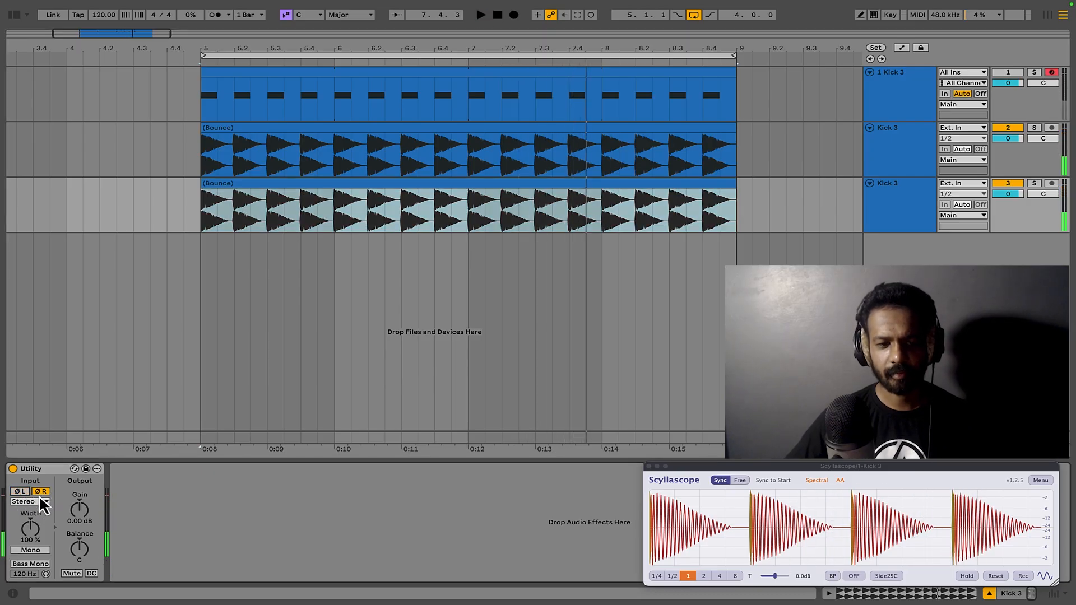
{"action": "left_click", "coordinate": [41, 492]}
Inspect the transient at bar 5 in both bounced clips and follow the two waveforms into the kick's body
{"action": "scroll", "coordinate": [183, 241], "scroll_direction": "up", "scroll_amount": 10}
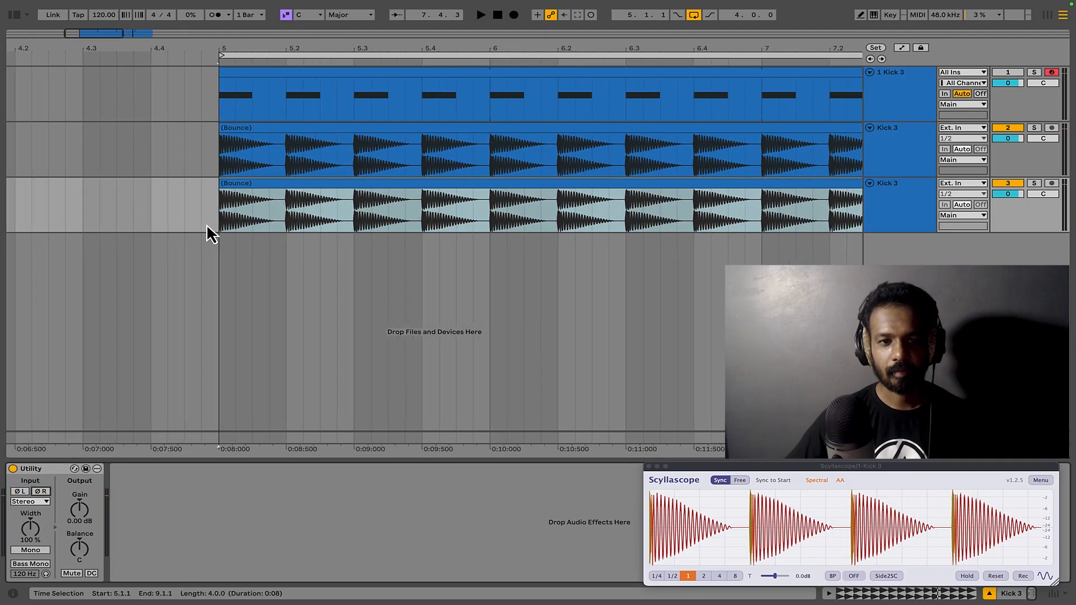
{"action": "scroll", "coordinate": [274, 228], "scroll_direction": "up", "scroll_amount": 4}
{"action": "scroll", "coordinate": [299, 227], "scroll_direction": "up", "scroll_amount": 5}
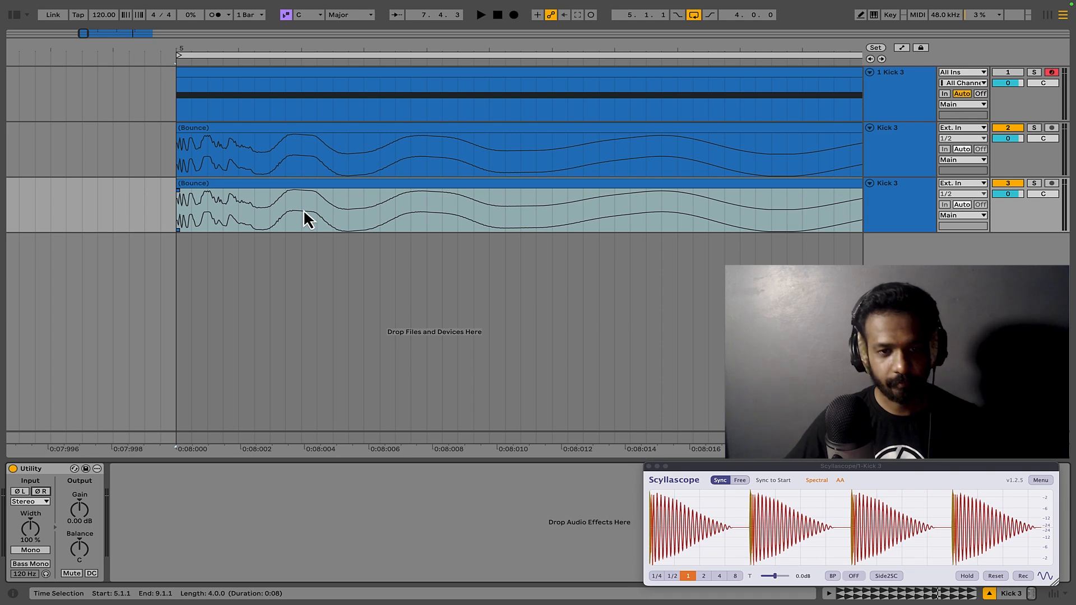
{"action": "left_click", "coordinate": [297, 148]}
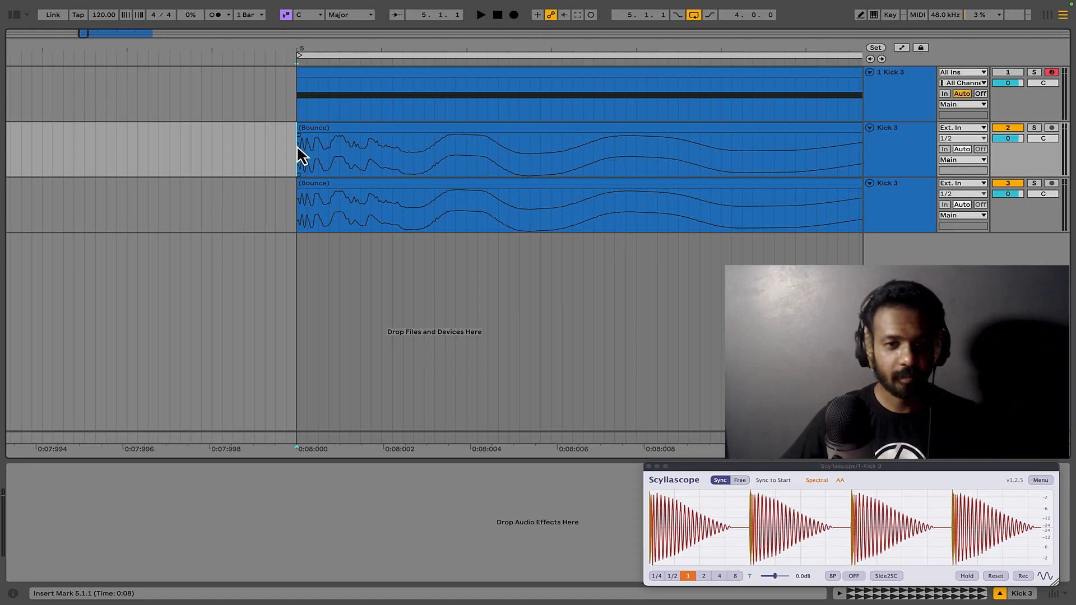
{"action": "scroll", "coordinate": [297, 147], "scroll_direction": "up", "scroll_amount": 3}
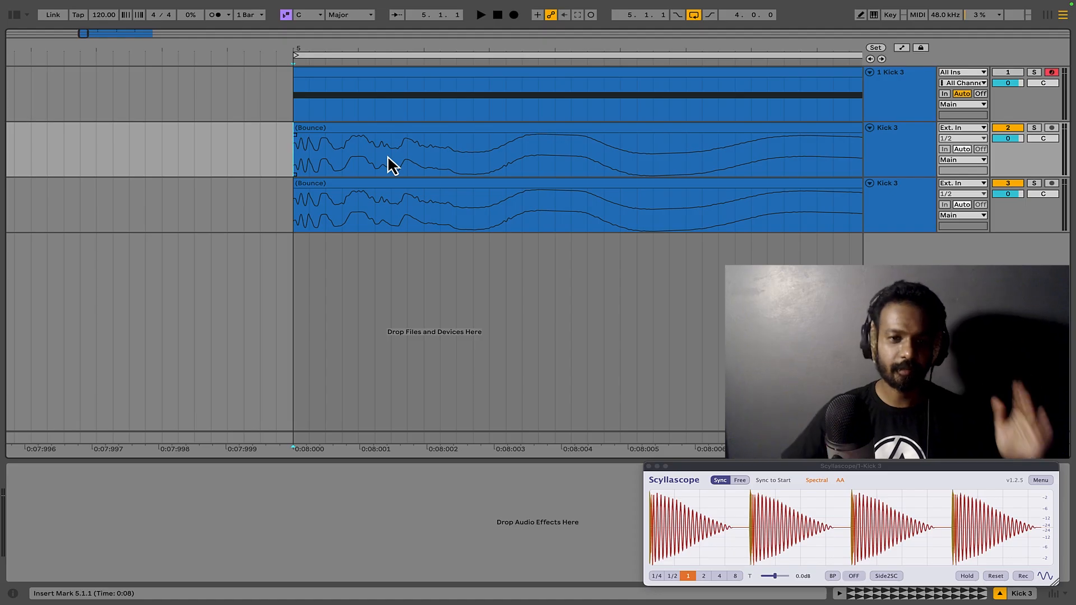
{"action": "scroll", "coordinate": [293, 189], "scroll_direction": "up", "scroll_amount": 3}
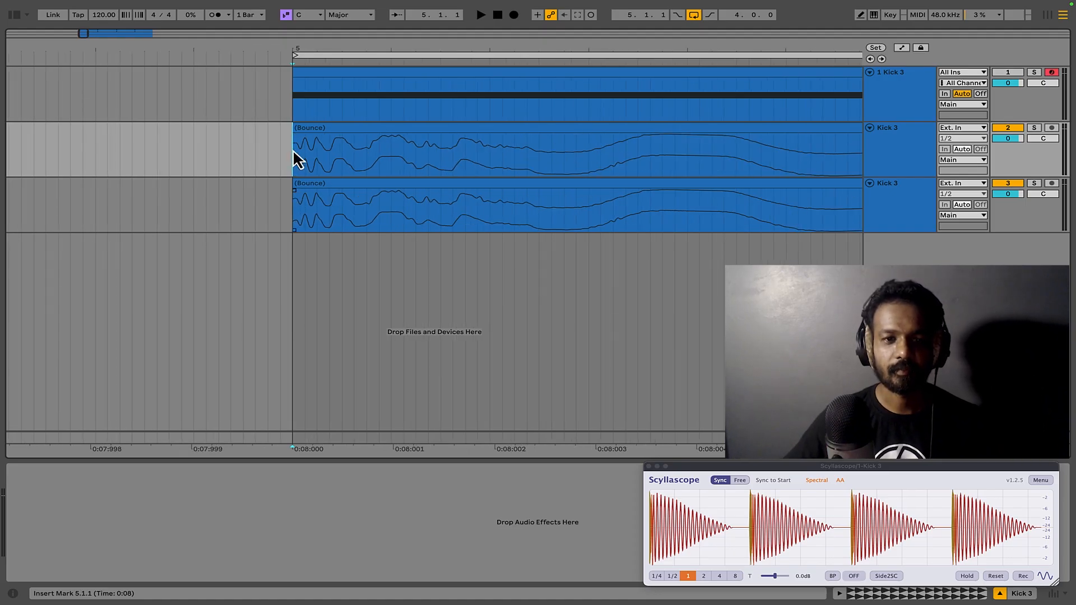
{"action": "left_click", "coordinate": [324, 145]}
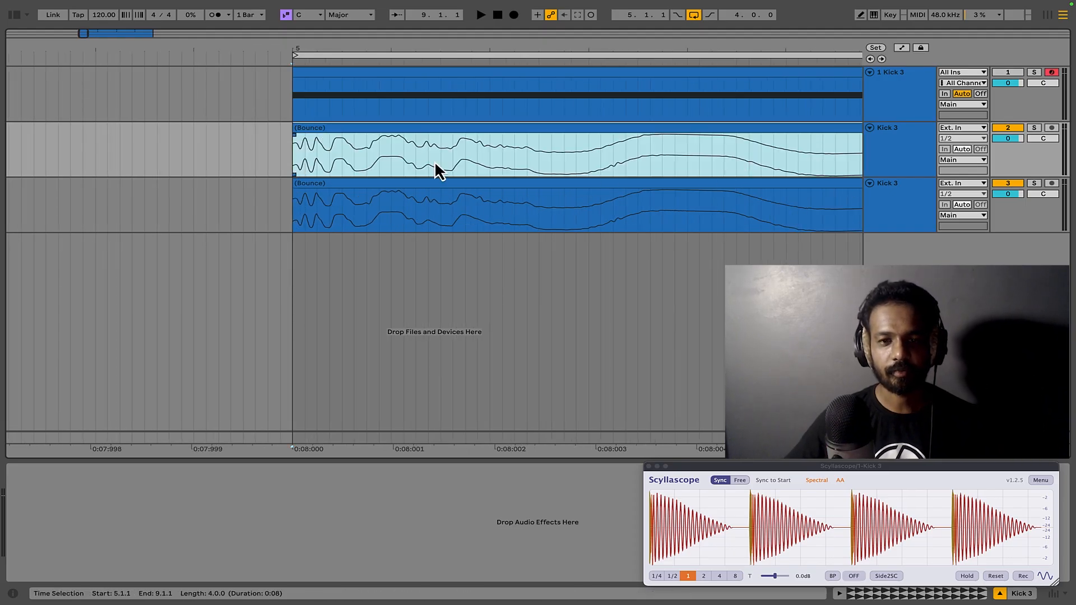
{"action": "scroll", "coordinate": [450, 169], "scroll_direction": "down", "scroll_amount": 4}
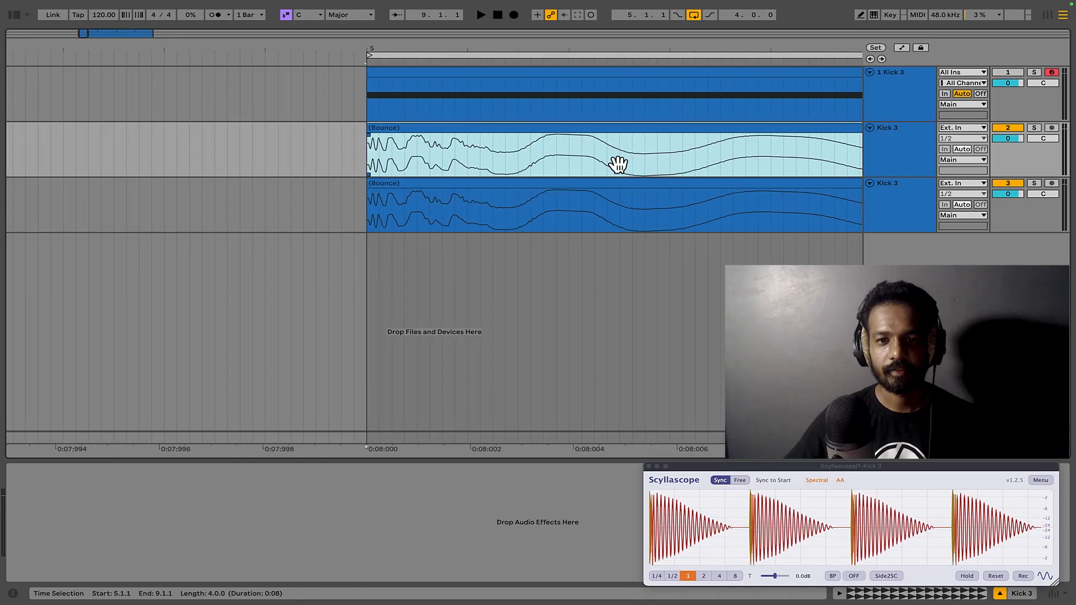
{"action": "left_click_drag", "start_coordinate": [617, 166], "coordinate": [401, 179]}
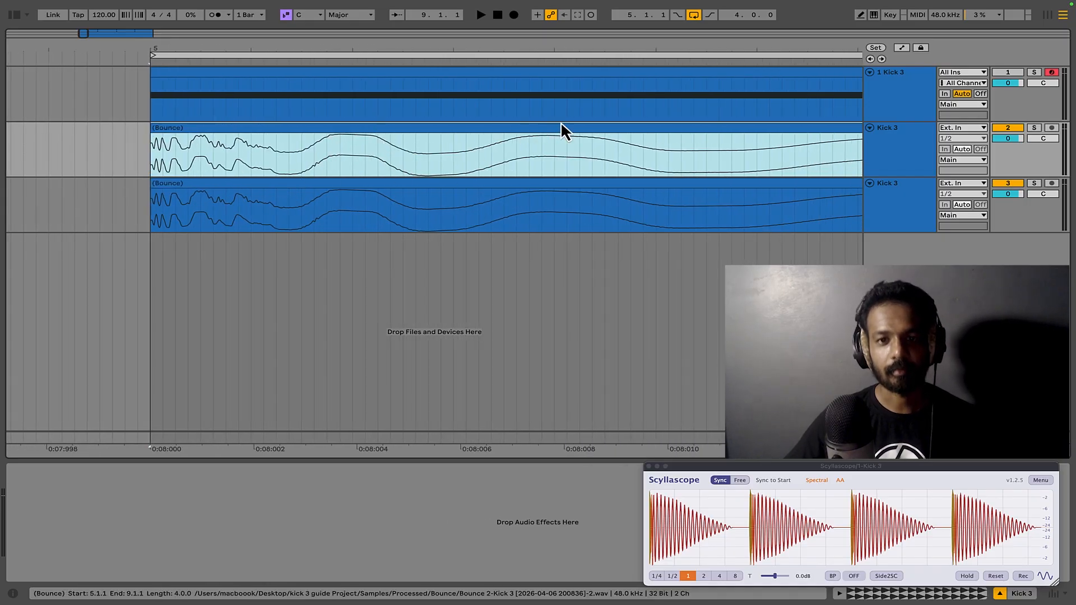
{"action": "scroll", "coordinate": [671, 175], "scroll_direction": "down", "scroll_amount": 5}
{"action": "left_click_drag", "start_coordinate": [696, 166], "coordinate": [500, 174]}
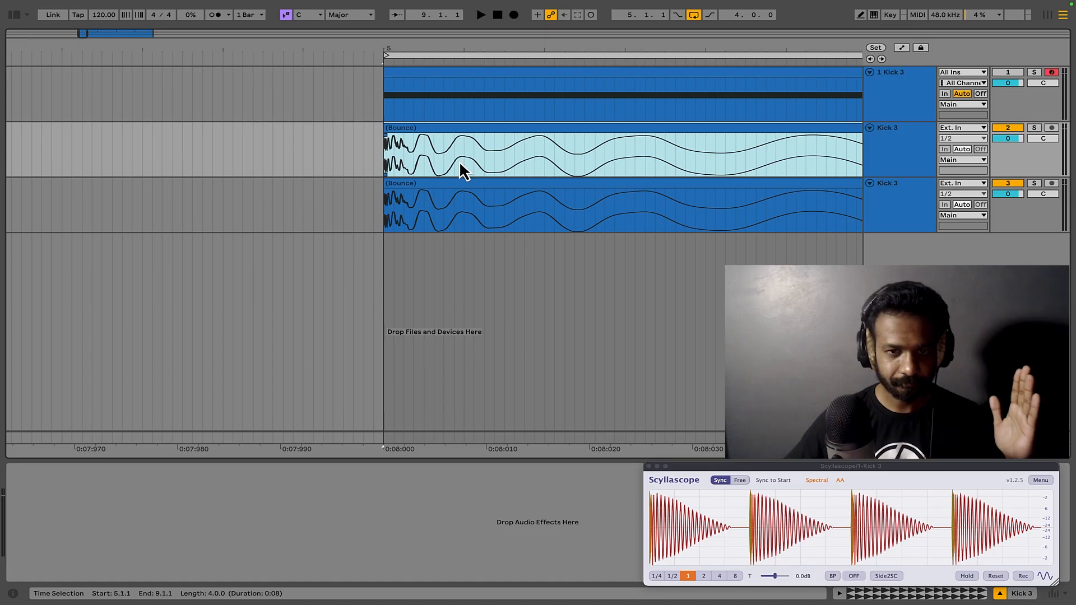
Shift the bounced clip on track 3 about 1.5 ms earlier than the track 2 clip and compare the offset waveforms
{"action": "left_click", "coordinate": [425, 220]}
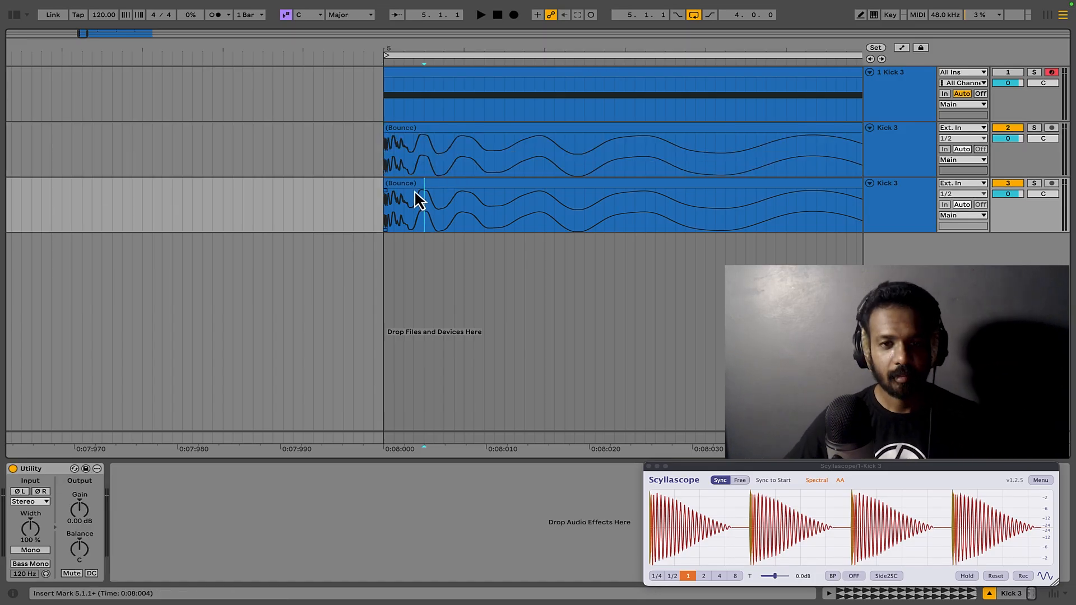
{"action": "scroll", "coordinate": [415, 192], "scroll_direction": "up", "scroll_amount": 5}
{"action": "left_click_drag", "start_coordinate": [454, 192], "coordinate": [376, 190]}
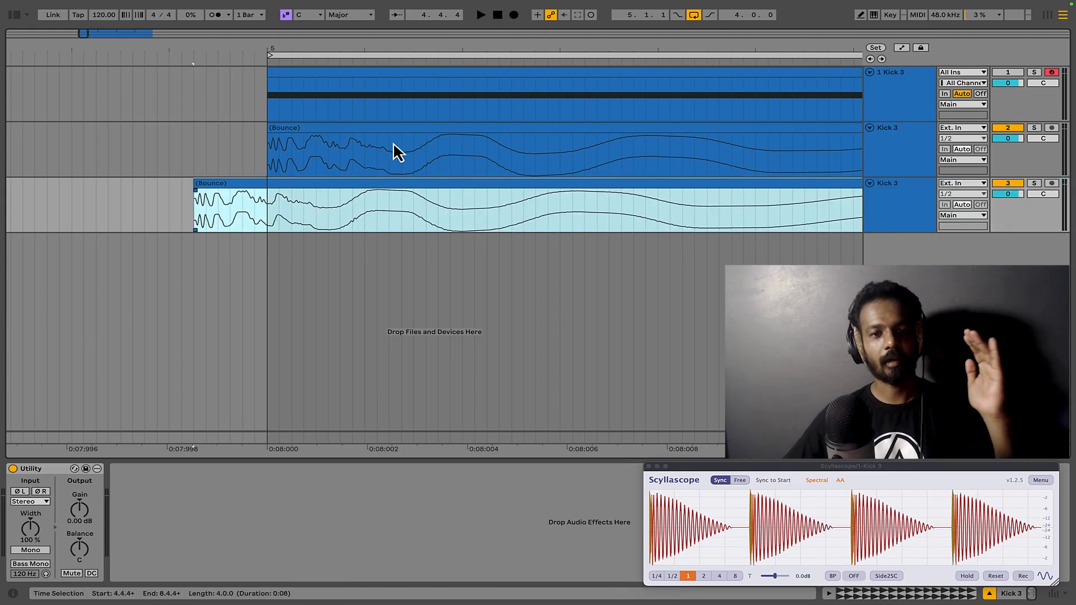
{"action": "left_click", "coordinate": [415, 140]}
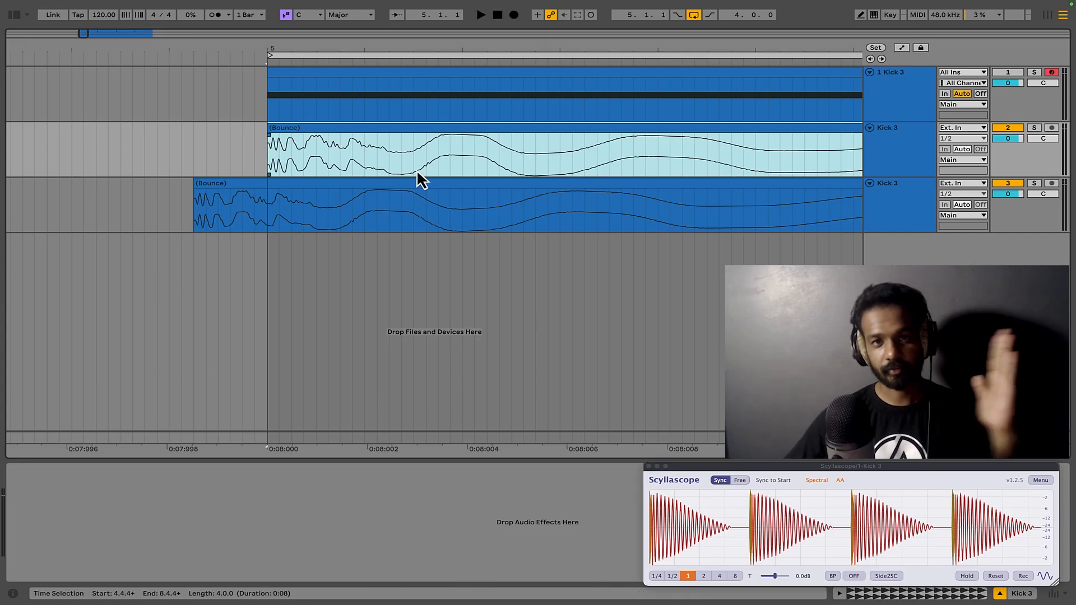
{"action": "left_click", "coordinate": [416, 192]}
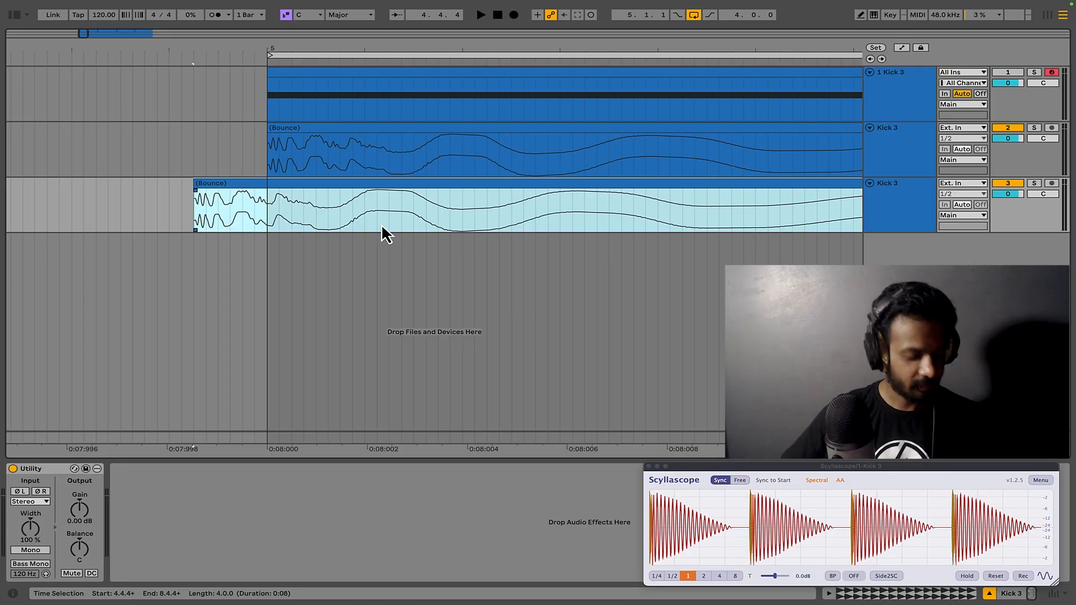
Move the bounced clip on track 3 back to start exactly at bar 5, aligned with the track 2 clip
{"action": "scroll", "coordinate": [353, 196], "scroll_direction": "down", "scroll_amount": 10}
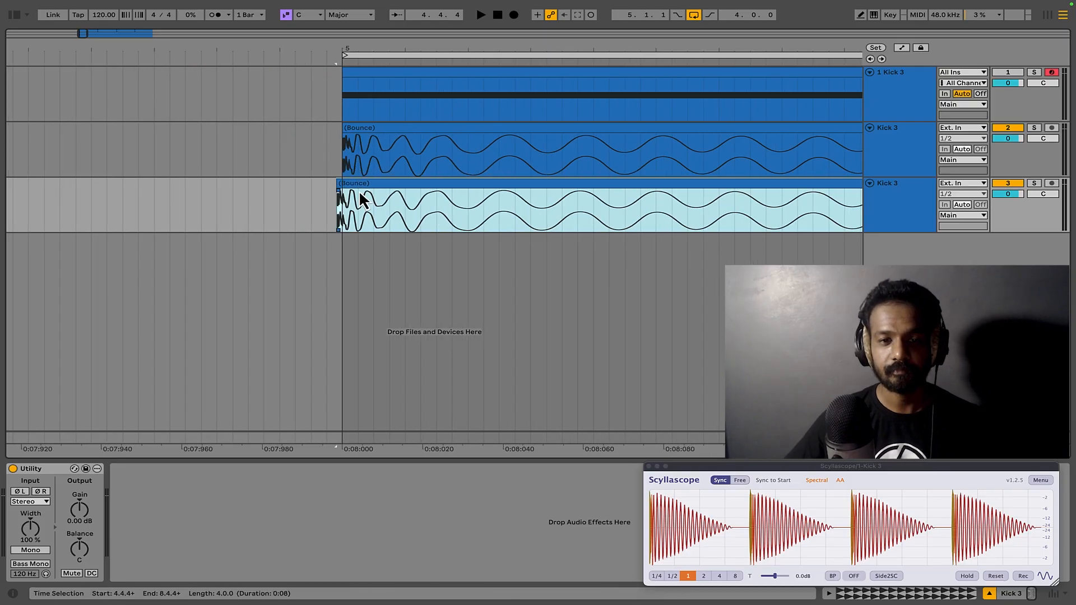
{"action": "scroll", "coordinate": [352, 193], "scroll_direction": "up", "scroll_amount": 10}
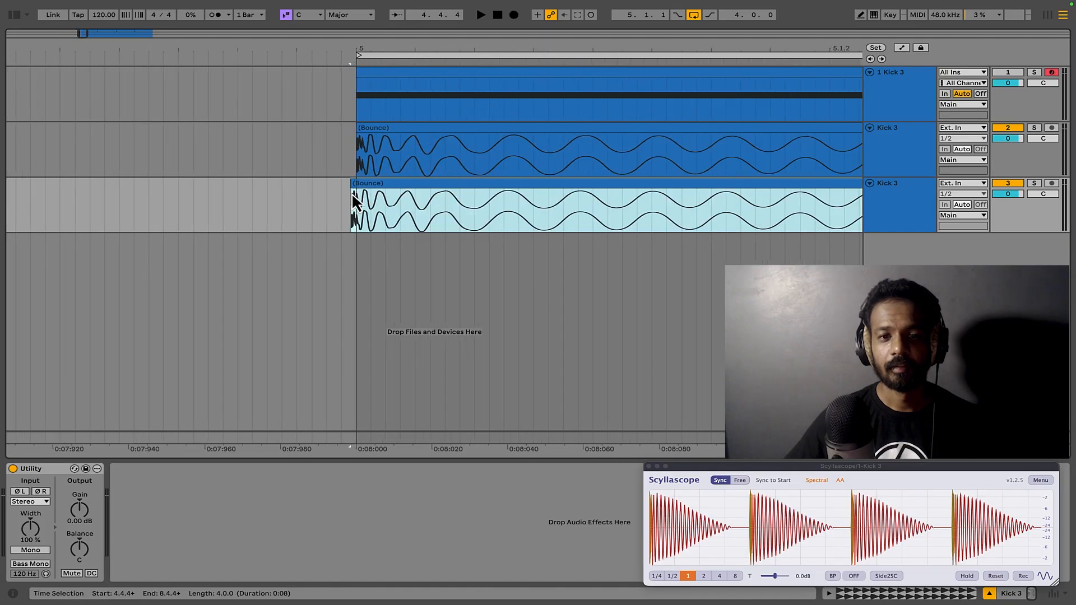
{"action": "left_click_drag", "start_coordinate": [371, 186], "coordinate": [475, 187]}
{"action": "scroll", "coordinate": [395, 203], "scroll_direction": "up", "scroll_amount": 10}
{"action": "scroll", "coordinate": [394, 187], "scroll_direction": "up", "scroll_amount": 5}
{"action": "scroll", "coordinate": [455, 193], "scroll_direction": "up", "scroll_amount": 5}
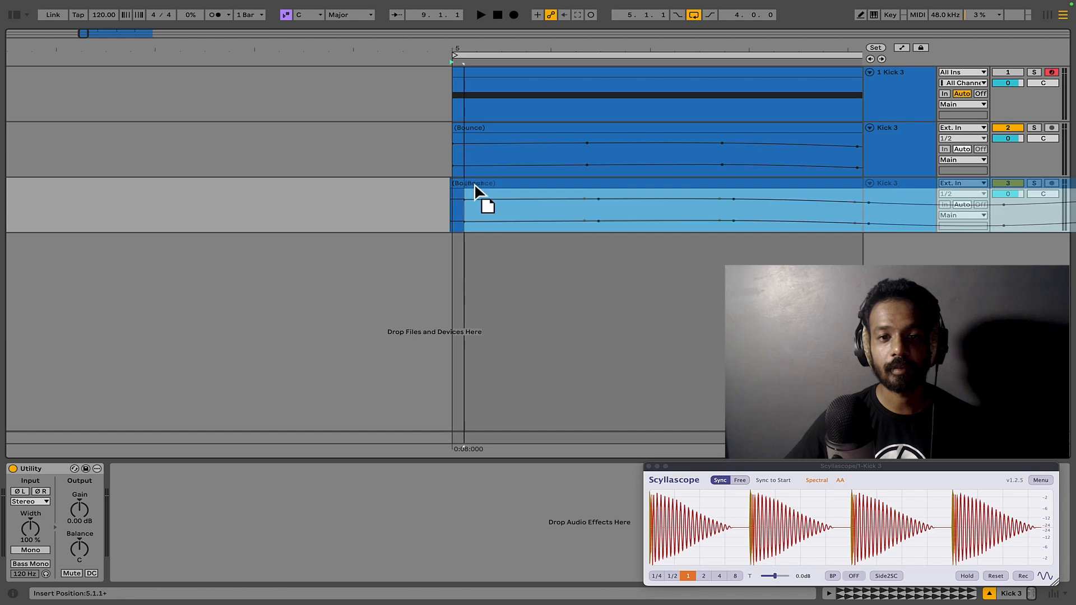
{"action": "scroll", "coordinate": [468, 198], "scroll_direction": "down", "scroll_amount": 3}
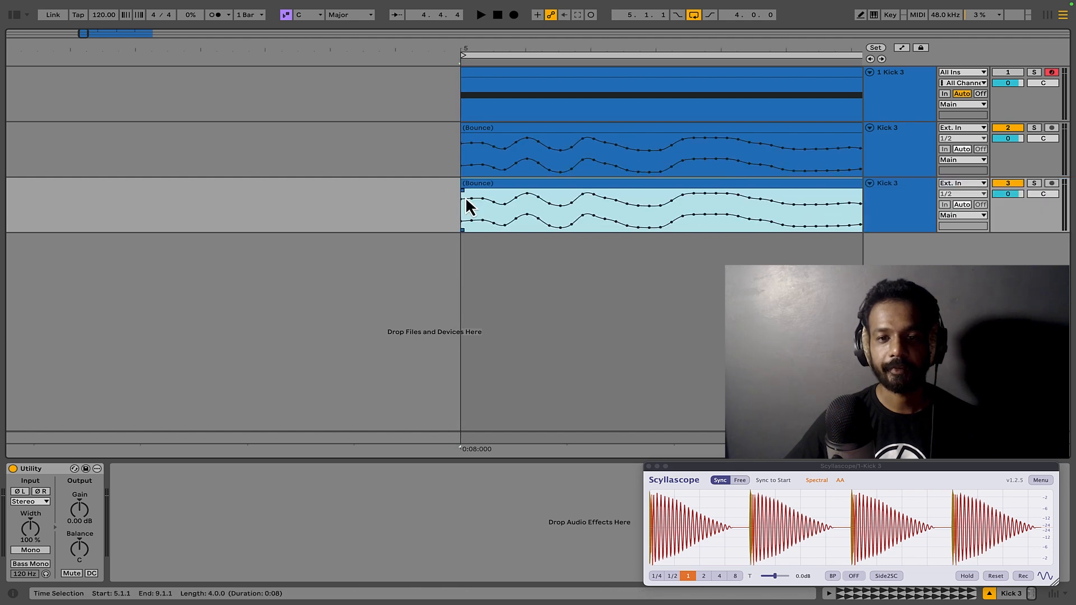
{"action": "scroll", "coordinate": [465, 197], "scroll_direction": "down", "scroll_amount": 10}
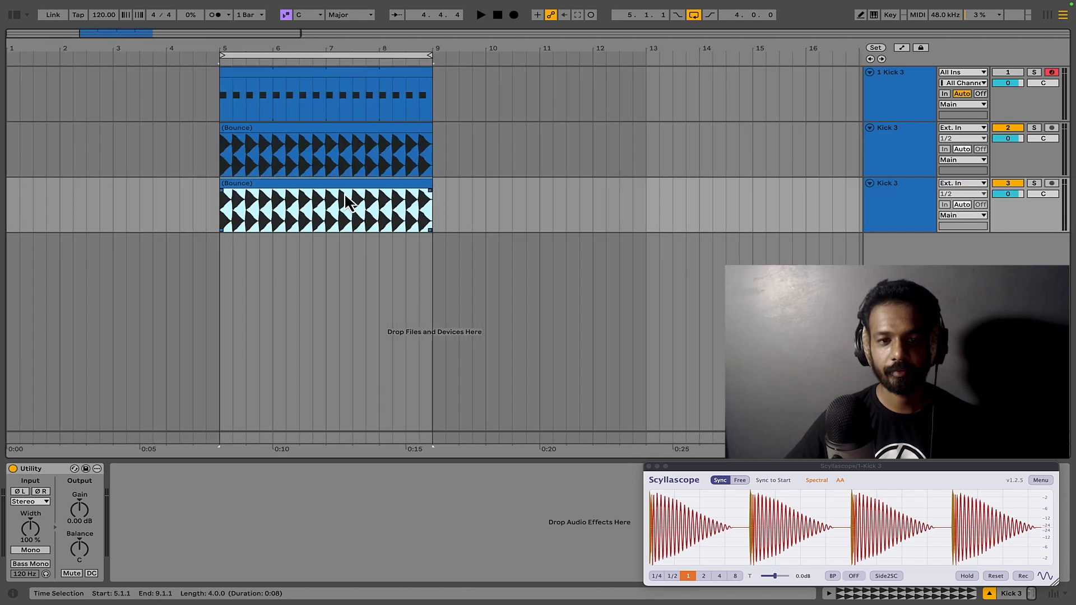
{"action": "mouse_move", "coordinate": [356, 186]}
{"action": "left_mouse_down"}
{"action": "mouse_move", "coordinate": [391, 191]}
{"action": "mouse_move", "coordinate": [356, 191]}
{"action": "left_mouse_up"}
Audition both bounced layers from bar 5 before and after inverting the phase of both channels in track 3's Utility
{"action": "left_click", "coordinate": [267, 130]}
{"action": "left_click", "coordinate": [217, 214]}
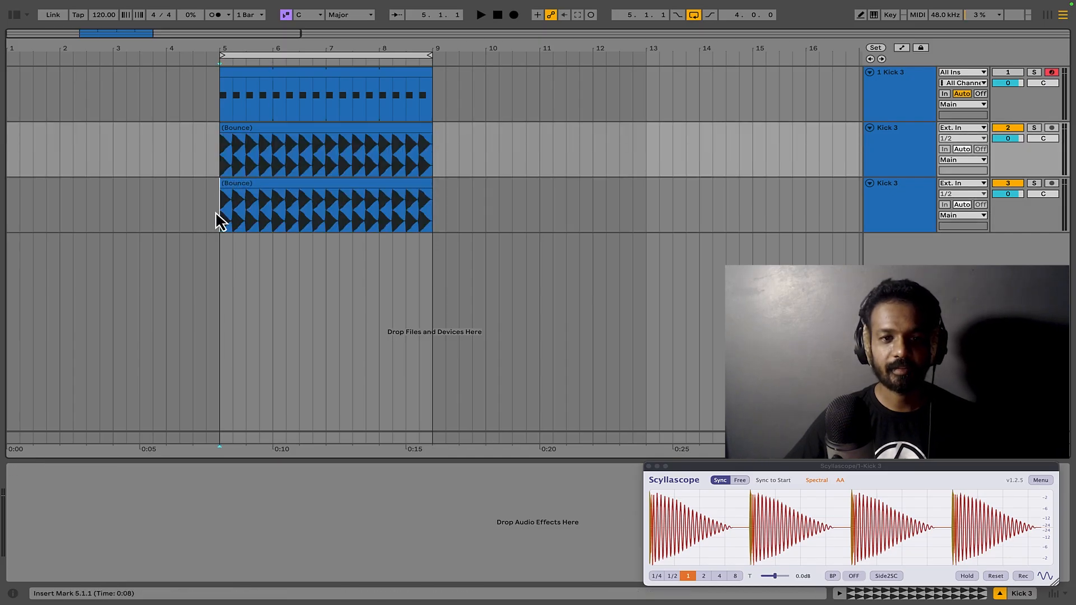
{"action": "key", "text": "space"}
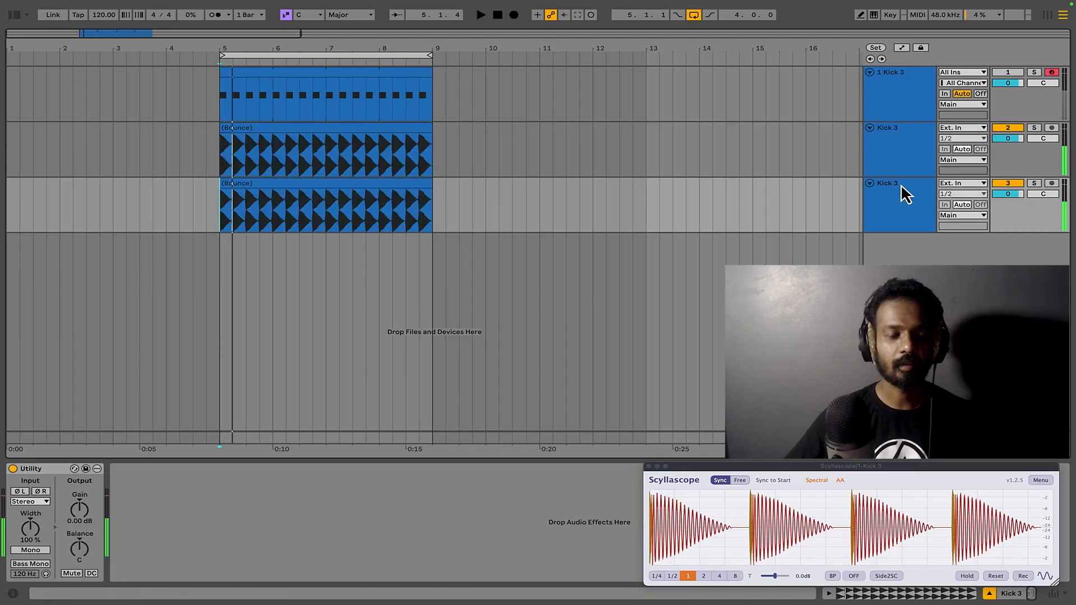
{"action": "left_click", "coordinate": [18, 492]}
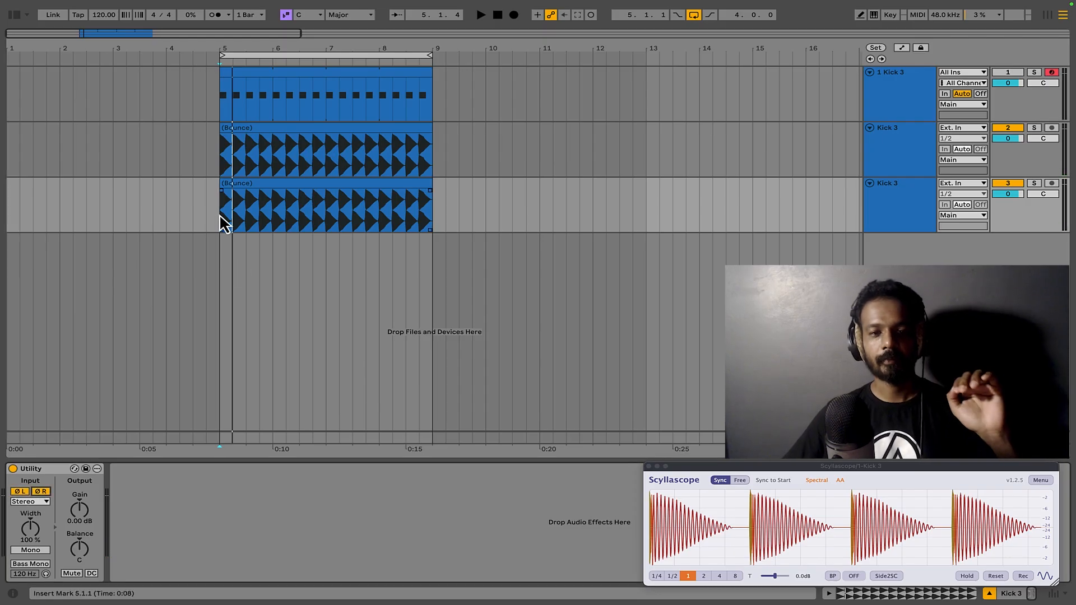
{"action": "key", "text": "space"}
{"action": "key", "text": "space"}
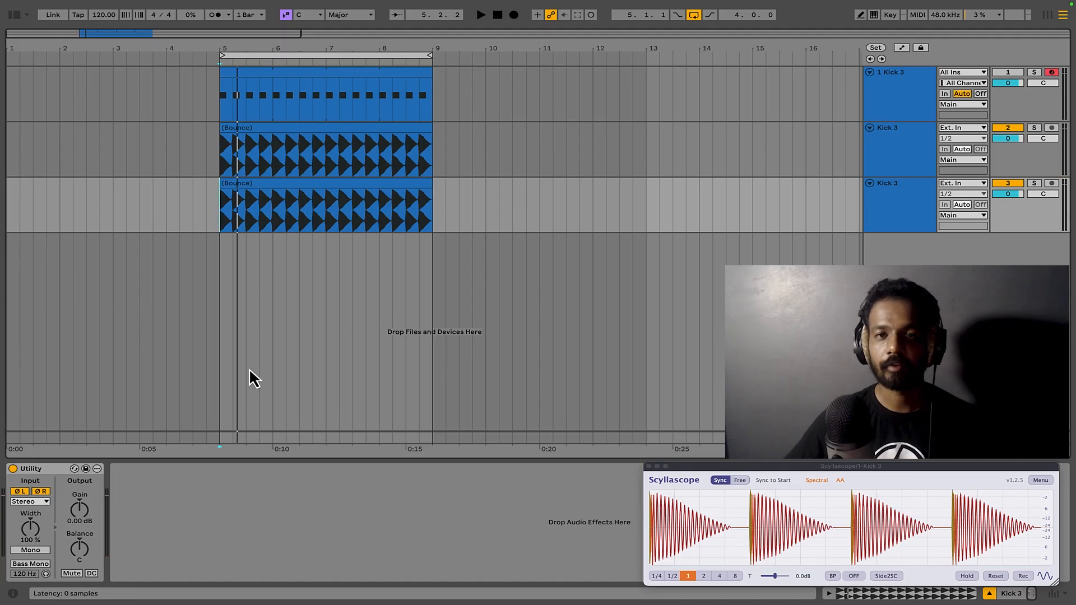
Bounce track 3 in place to render the phase inversion into its audio, and check the device chains of tracks 2 and 3
{"action": "right_click", "coordinate": [892, 210]}
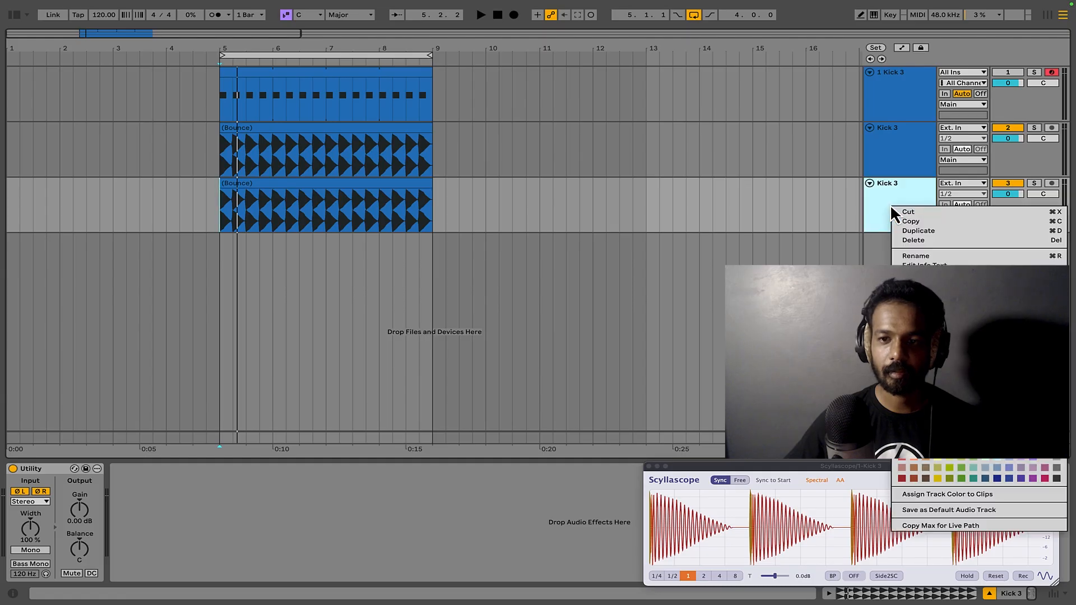
{"action": "left_click", "coordinate": [932, 315]}
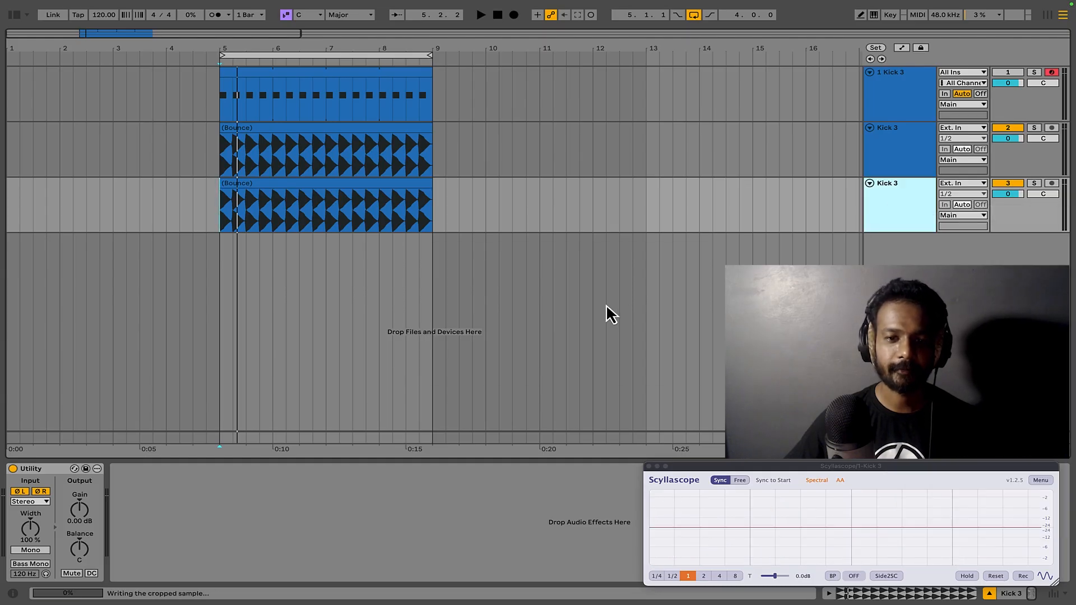
{"action": "left_click", "coordinate": [230, 162]}
{"action": "left_click", "coordinate": [890, 221]}
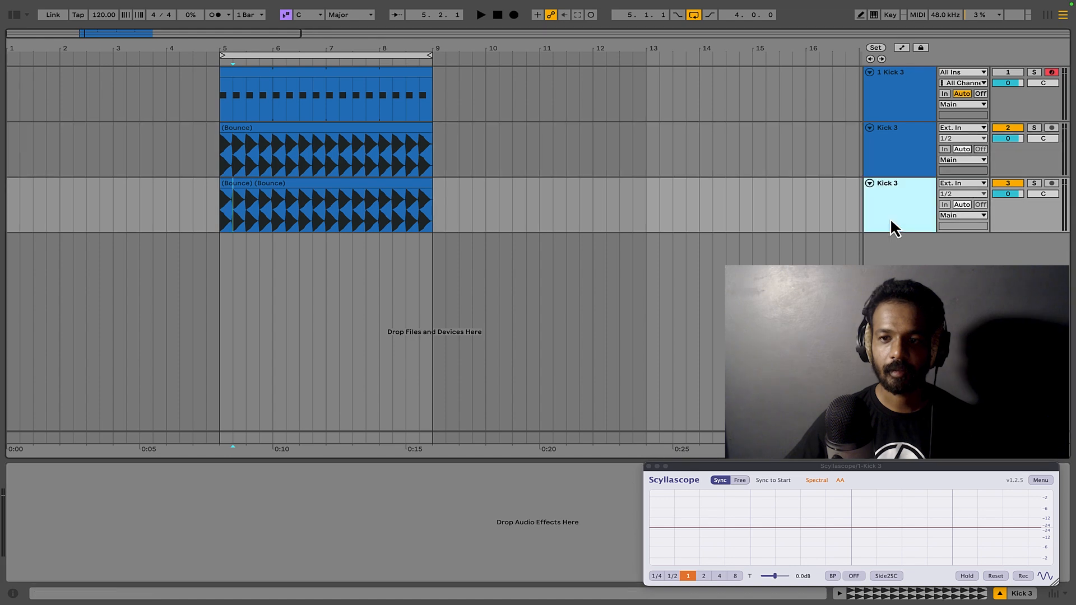
{"action": "left_click", "coordinate": [900, 163]}
{"action": "left_click", "coordinate": [903, 203]}
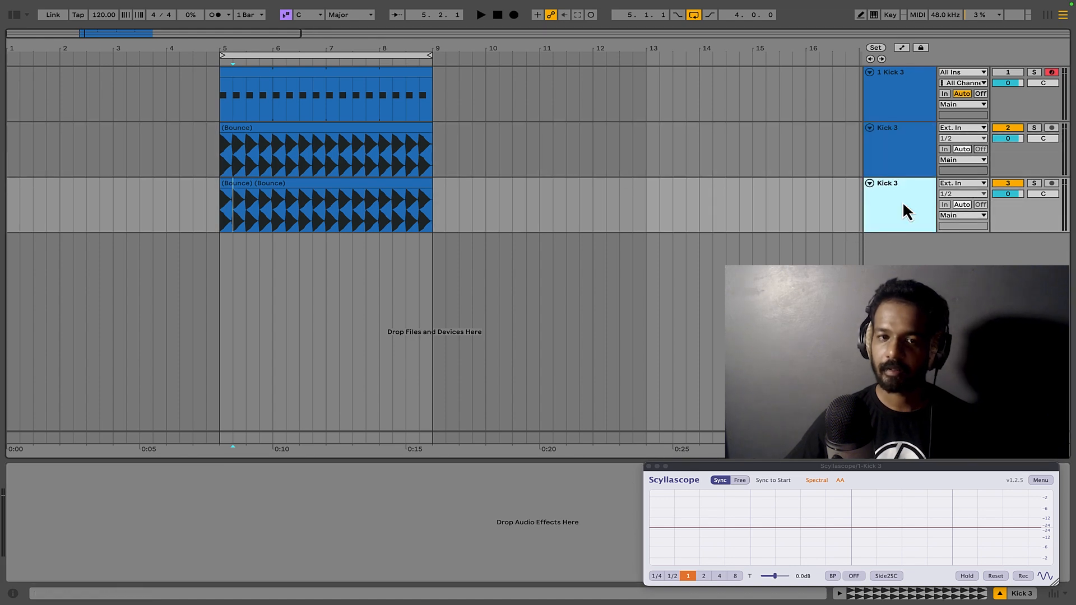
{"action": "left_click", "coordinate": [904, 166]}
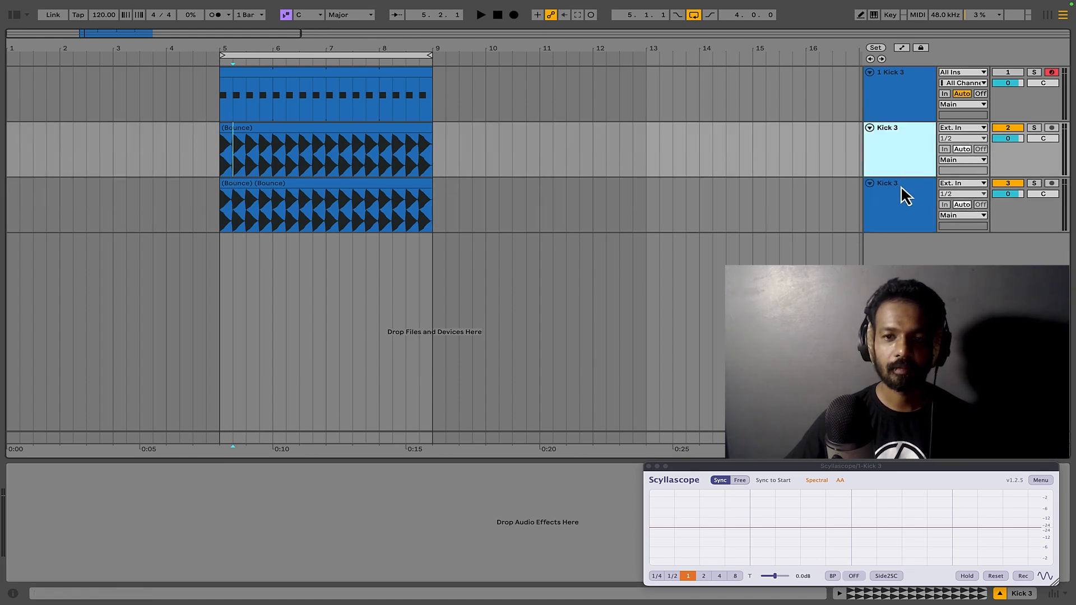
{"action": "left_click", "coordinate": [900, 186]}
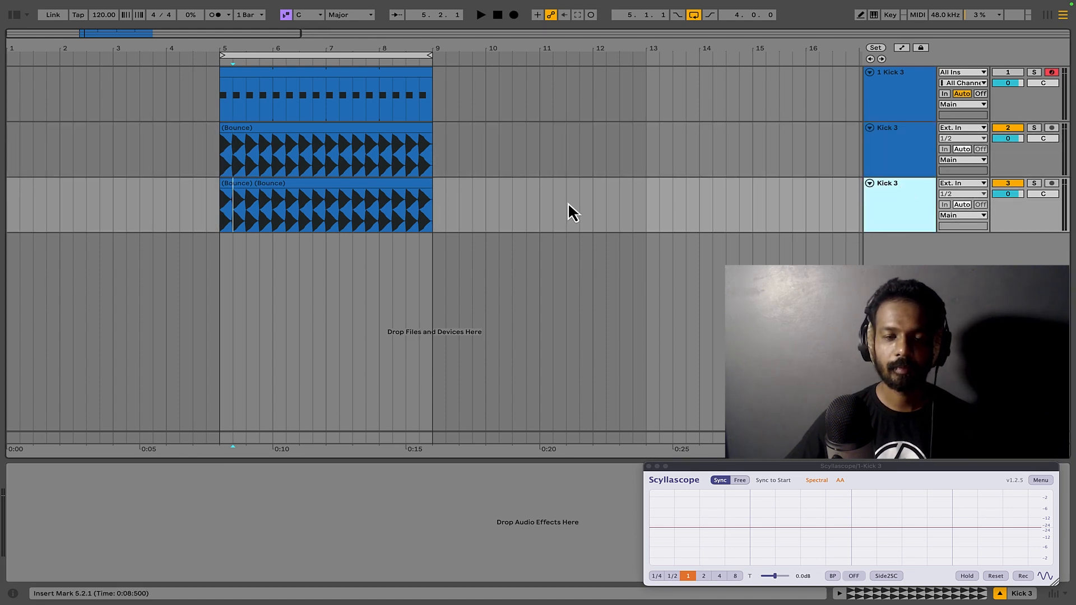
Compare the re-bounced track 3 waveform with the track 2 waveform at bar 5, and play both layers
{"action": "left_click", "coordinate": [221, 209]}
{"action": "scroll", "coordinate": [221, 210], "scroll_direction": "up", "scroll_amount": 15}
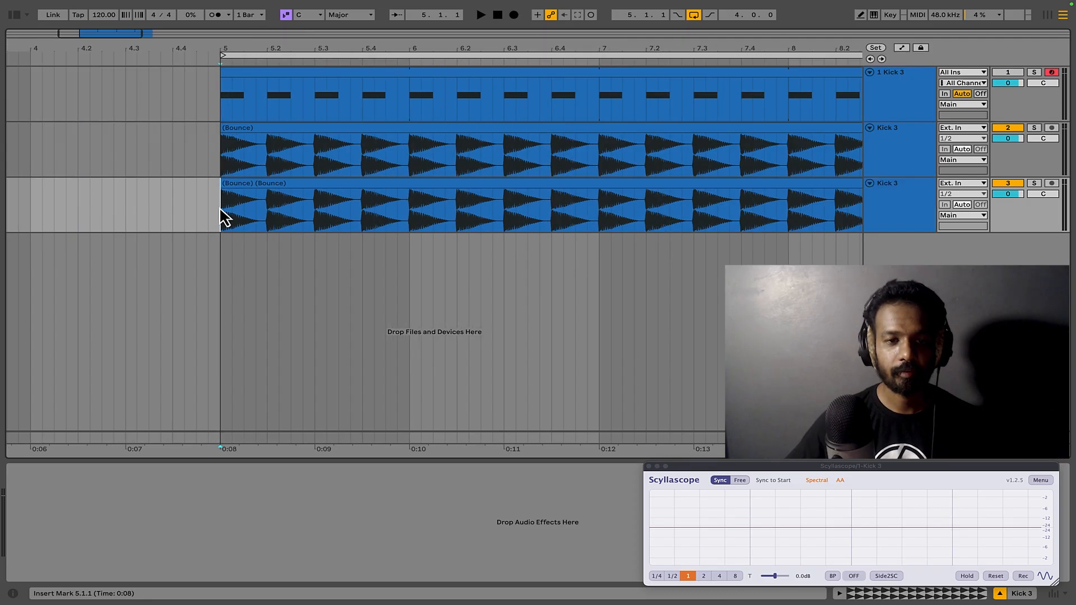
{"action": "scroll", "coordinate": [206, 206], "scroll_direction": "up", "scroll_amount": 10}
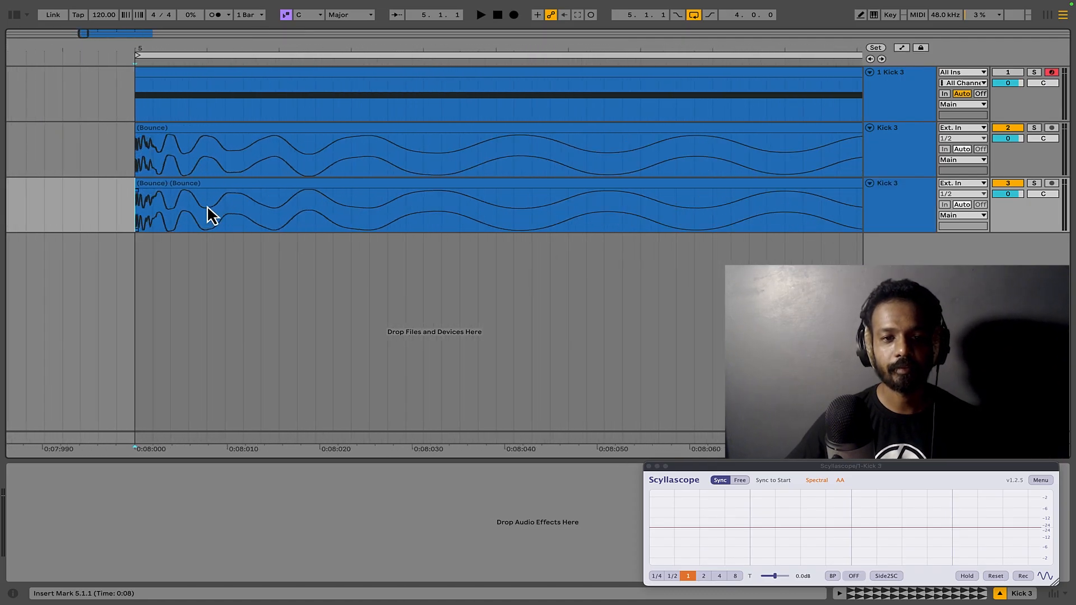
{"action": "scroll", "coordinate": [177, 206], "scroll_direction": "down", "scroll_amount": 3}
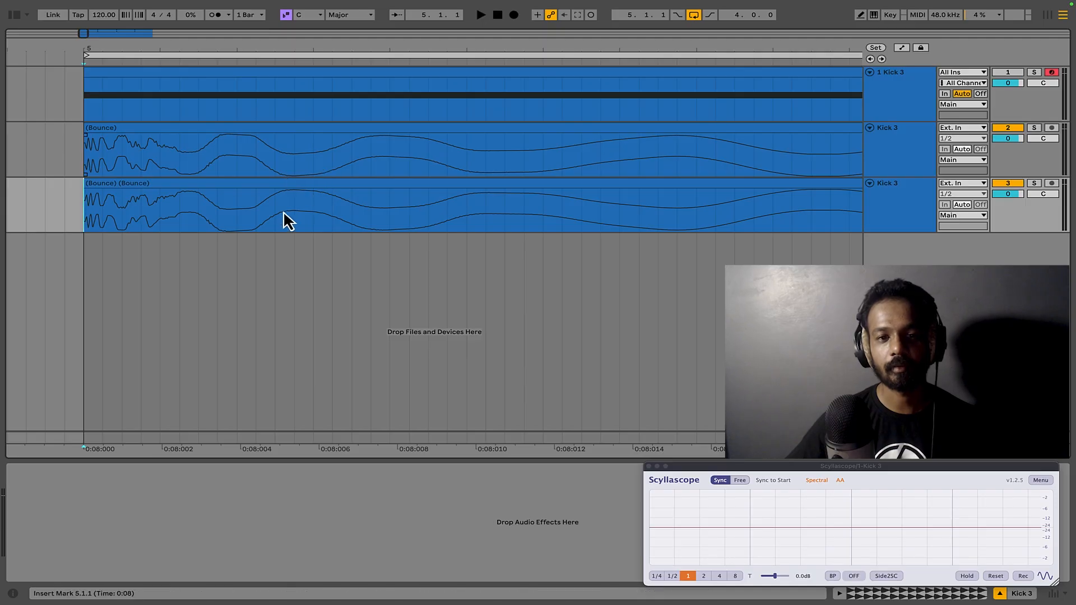
{"action": "scroll", "coordinate": [344, 202], "scroll_direction": "down", "scroll_amount": 10}
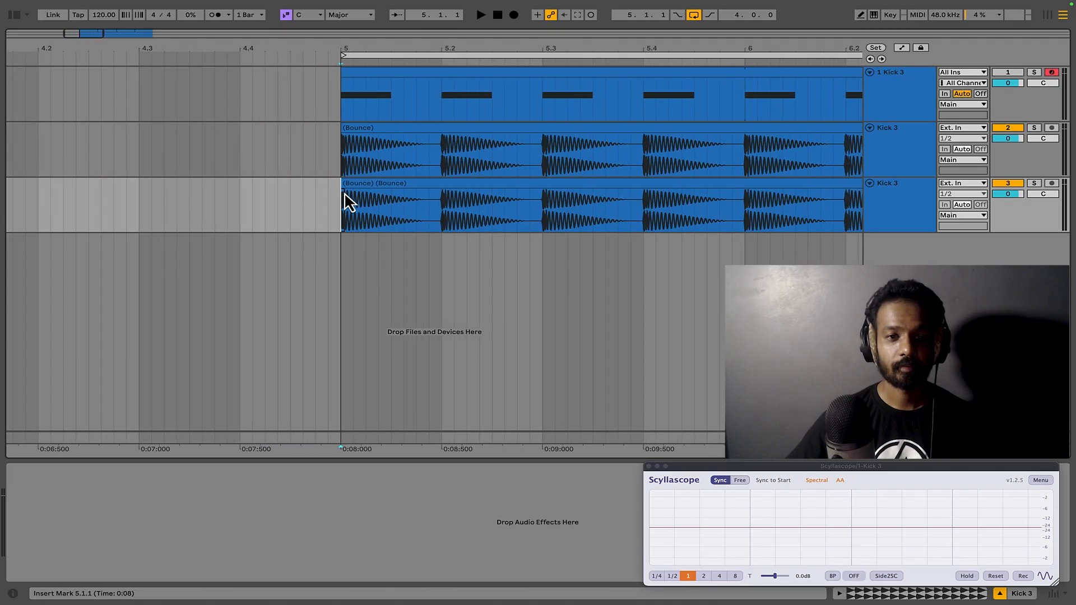
{"action": "scroll", "coordinate": [507, 199], "scroll_direction": "down", "scroll_amount": 6}
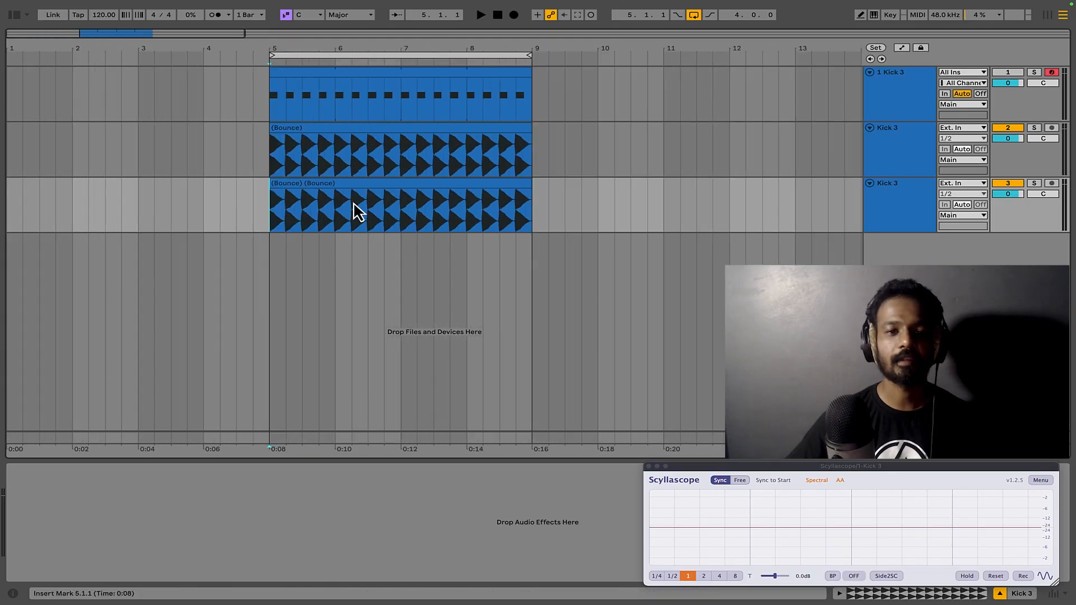
{"action": "key", "text": "space"}
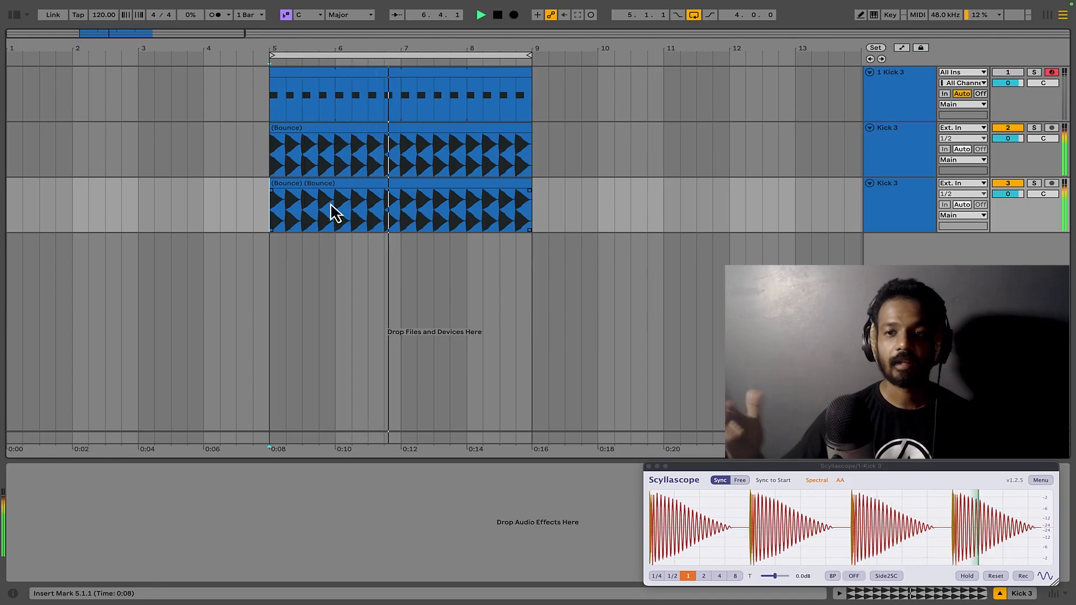
{"action": "key", "text": "space"}
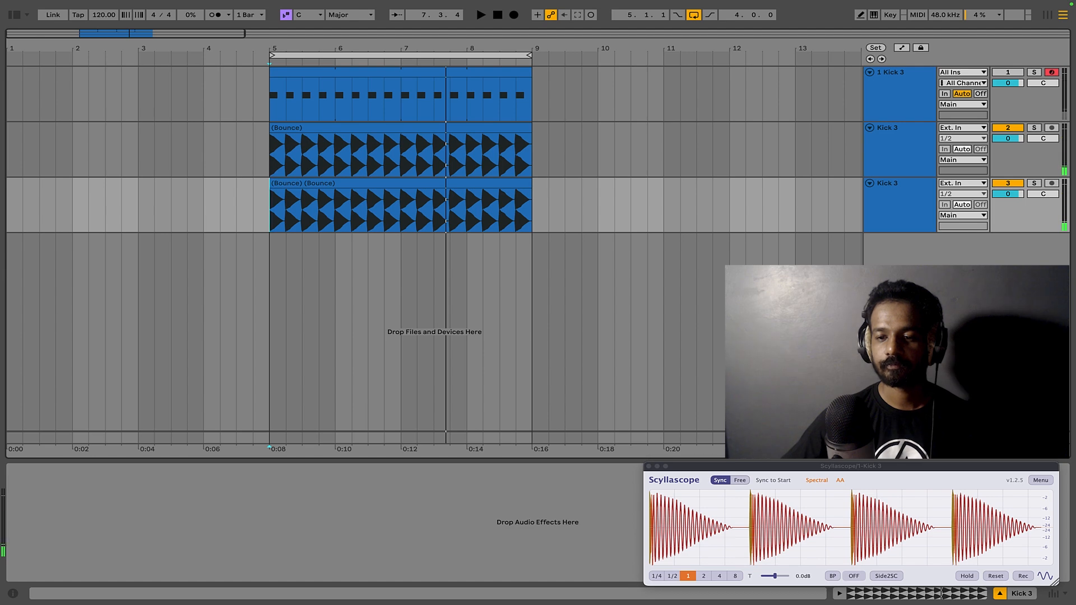
Move the Scyllascope window aside to view the device chain of track 1, and put the window back
{"action": "left_click_drag", "start_coordinate": [747, 475], "coordinate": [700, 206]}
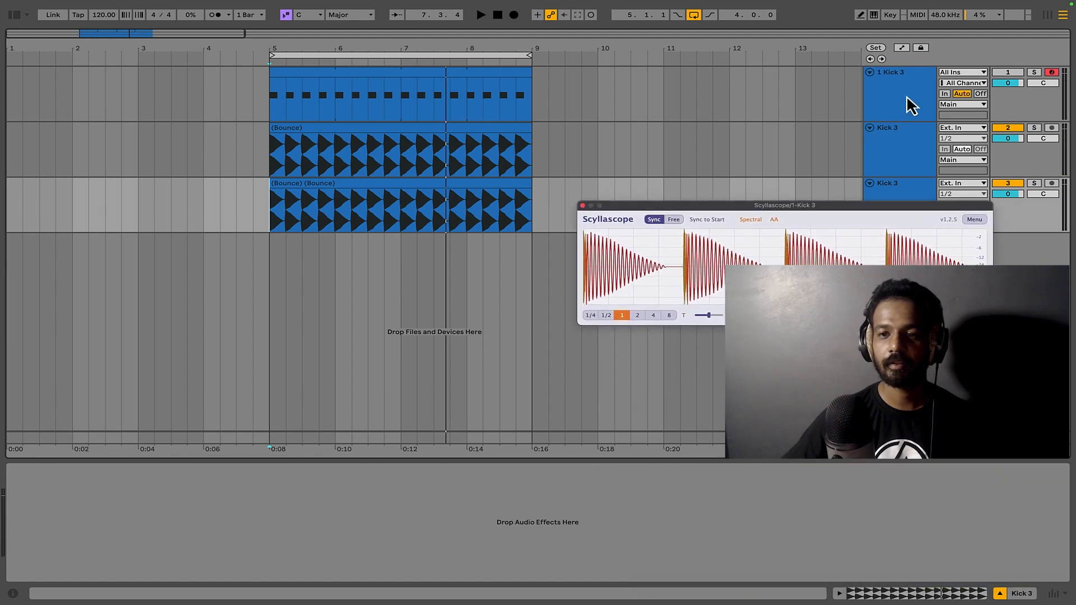
{"action": "left_click", "coordinate": [697, 98]}
{"action": "left_click", "coordinate": [388, 92]}
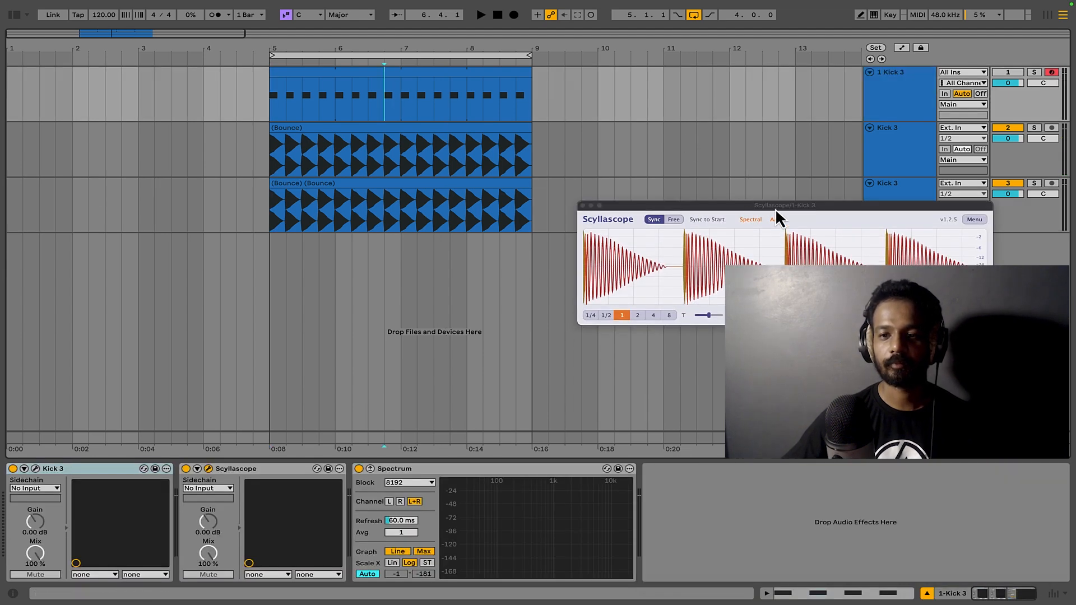
{"action": "left_click_drag", "start_coordinate": [776, 207], "coordinate": [842, 465]}
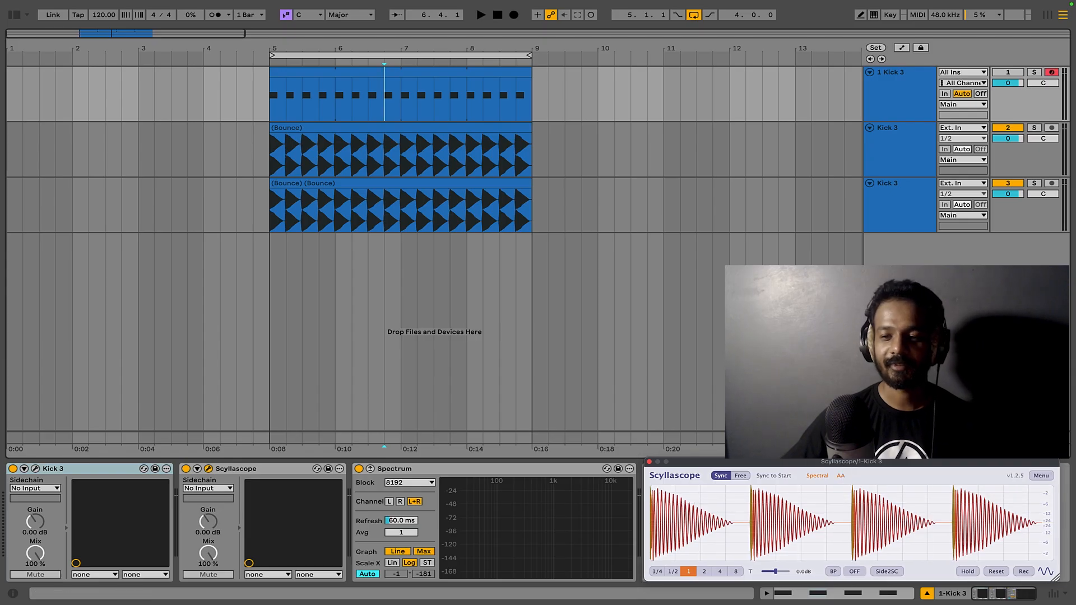
{"action": "left_click_drag", "start_coordinate": [900, 431], "coordinate": [899, 334]}
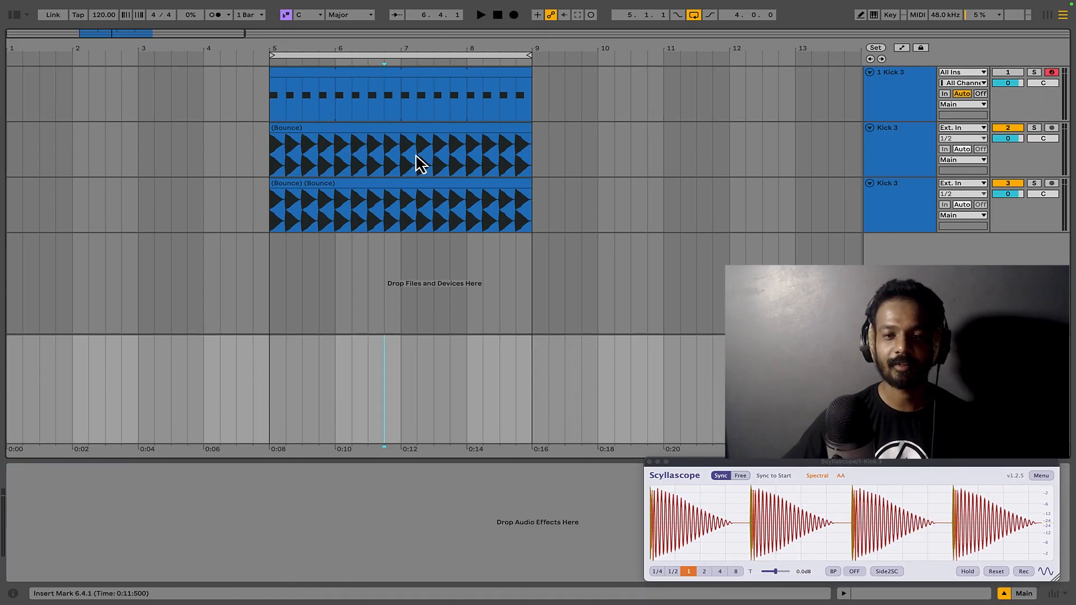
Play the two bounced layers again while checking the device chains of all three kick tracks
{"action": "left_click", "coordinate": [893, 117]}
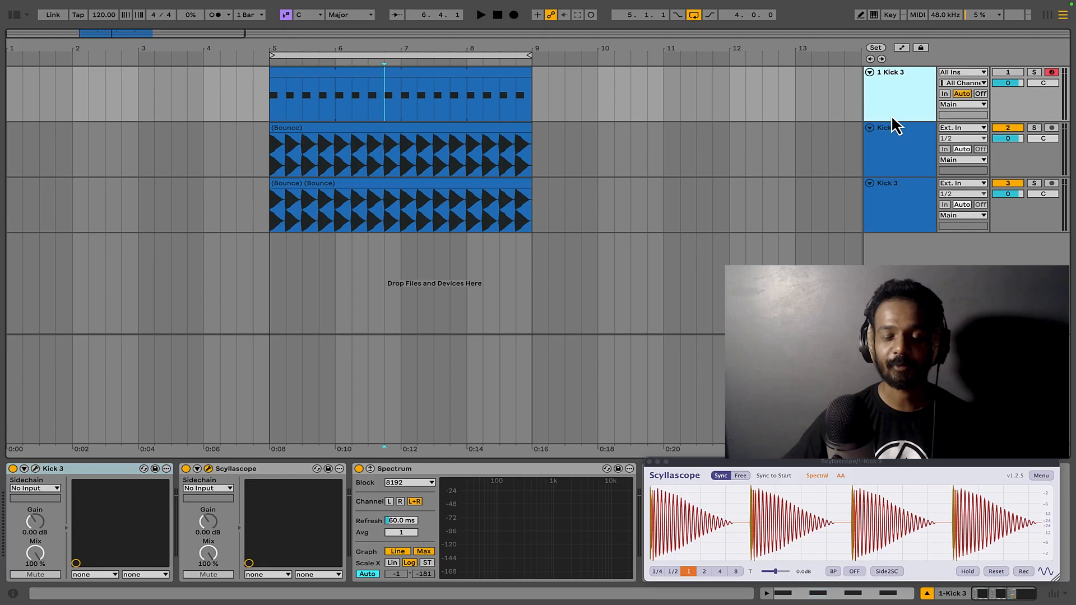
{"action": "key", "text": "space"}
{"action": "left_click", "coordinate": [880, 171]}
{"action": "left_click", "coordinate": [898, 207]}
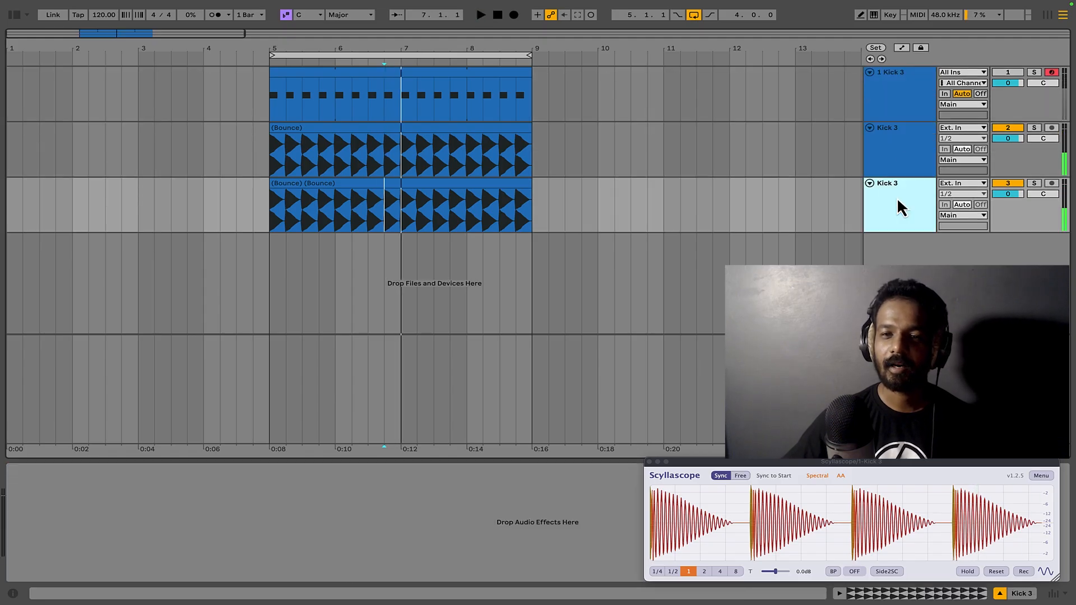
{"action": "left_click", "coordinate": [903, 160]}
{"action": "left_click", "coordinate": [898, 197]}
{"action": "key", "text": "space"}
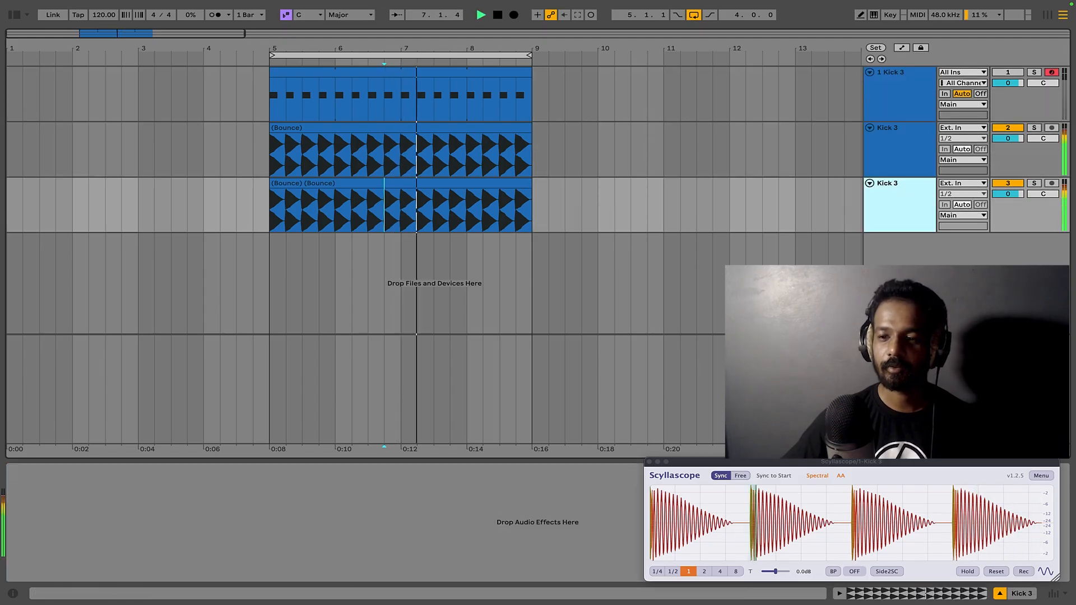
{"action": "key", "text": "space"}
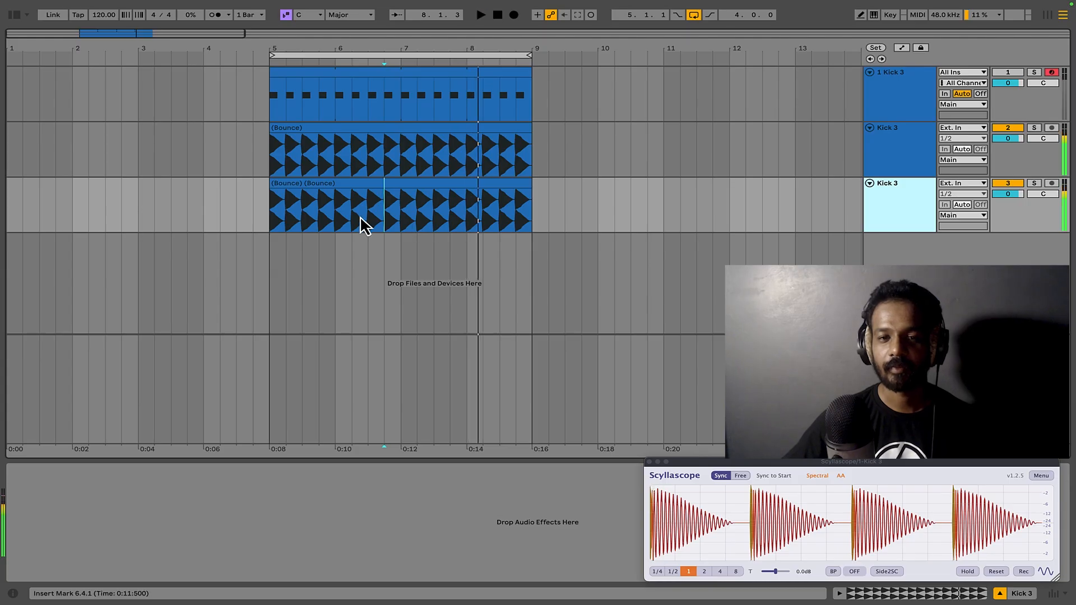
Shift the re-bounced clip on track 3 about 2 ms earlier than the track 2 clip and audition the offset layers
{"action": "left_click", "coordinate": [315, 191]}
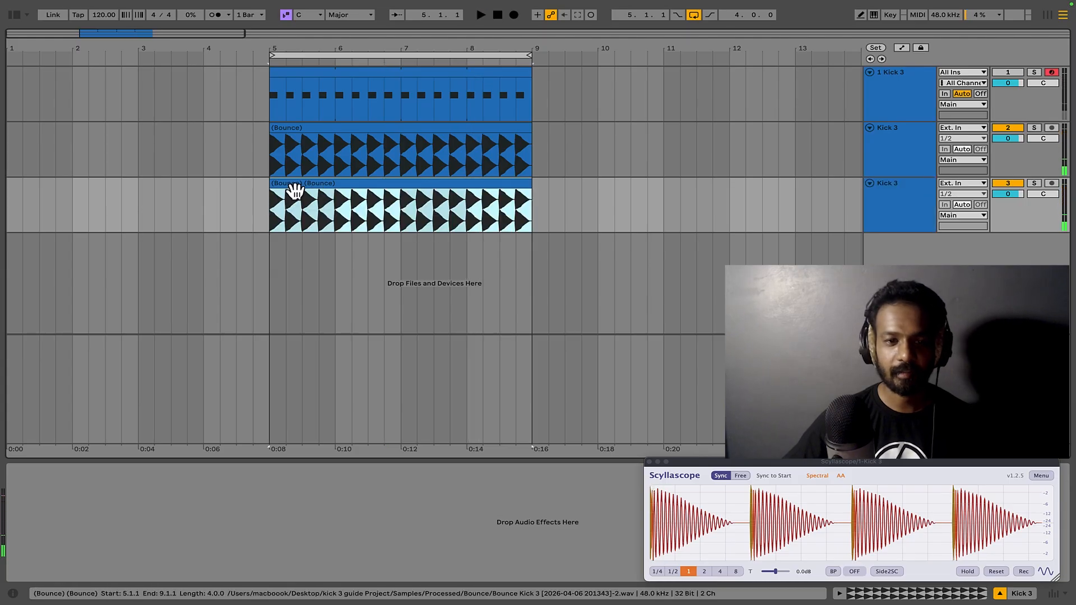
{"action": "scroll", "coordinate": [291, 191], "scroll_direction": "up", "scroll_amount": 10}
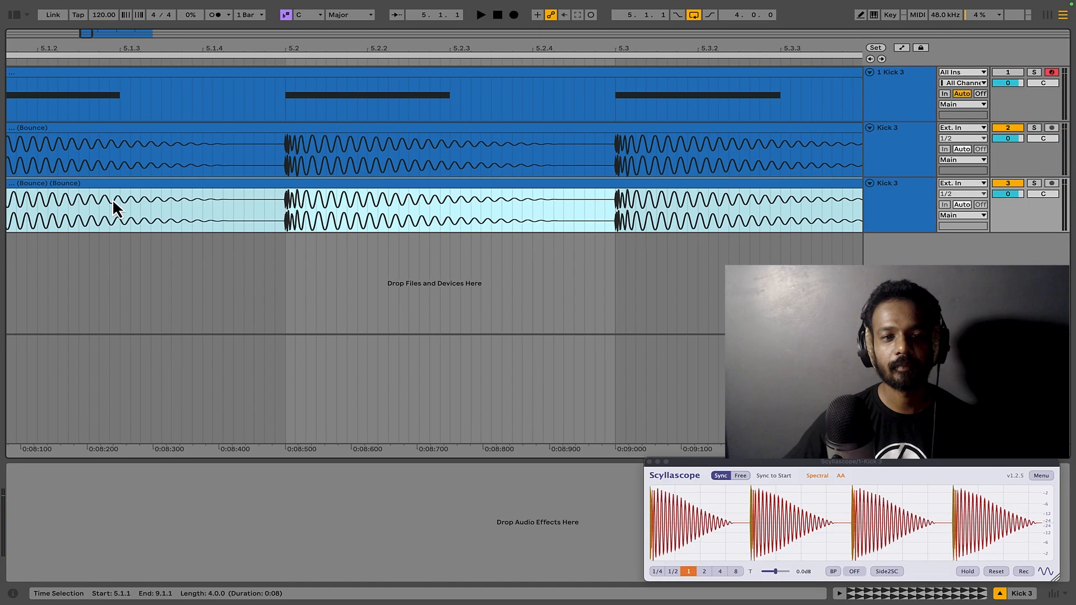
{"action": "scroll", "coordinate": [173, 210], "scroll_direction": "down", "scroll_amount": 4}
{"action": "scroll", "coordinate": [89, 207], "scroll_direction": "up", "scroll_amount": 10}
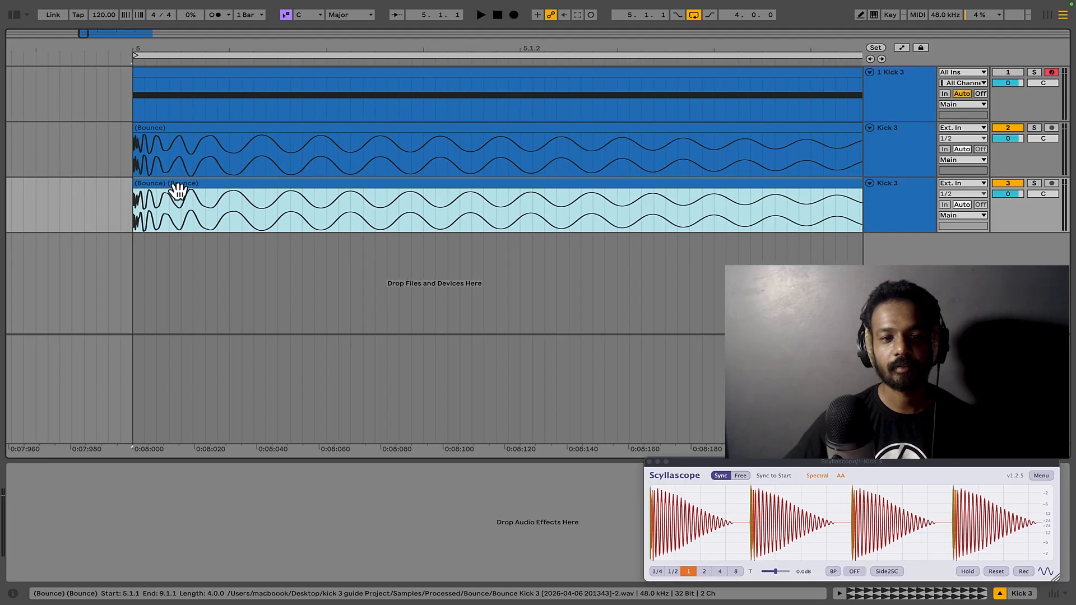
{"action": "scroll", "coordinate": [170, 186], "scroll_direction": "up", "scroll_amount": 3}
{"action": "left_click_drag", "start_coordinate": [168, 186], "coordinate": [150, 186]}
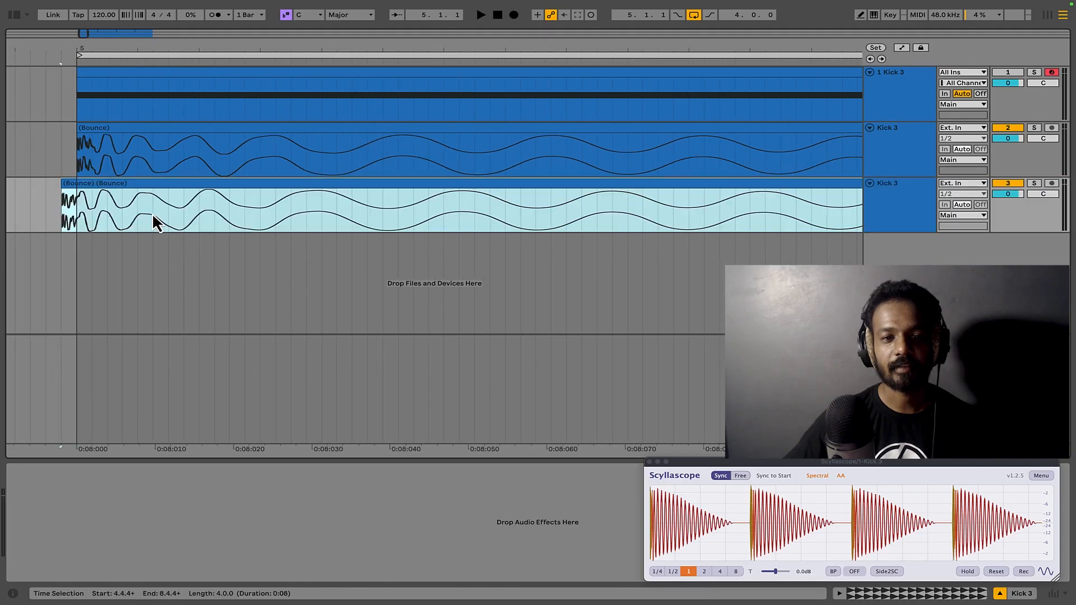
{"action": "key", "text": "space"}
{"action": "scroll", "coordinate": [154, 216], "scroll_direction": "down", "scroll_amount": 8}
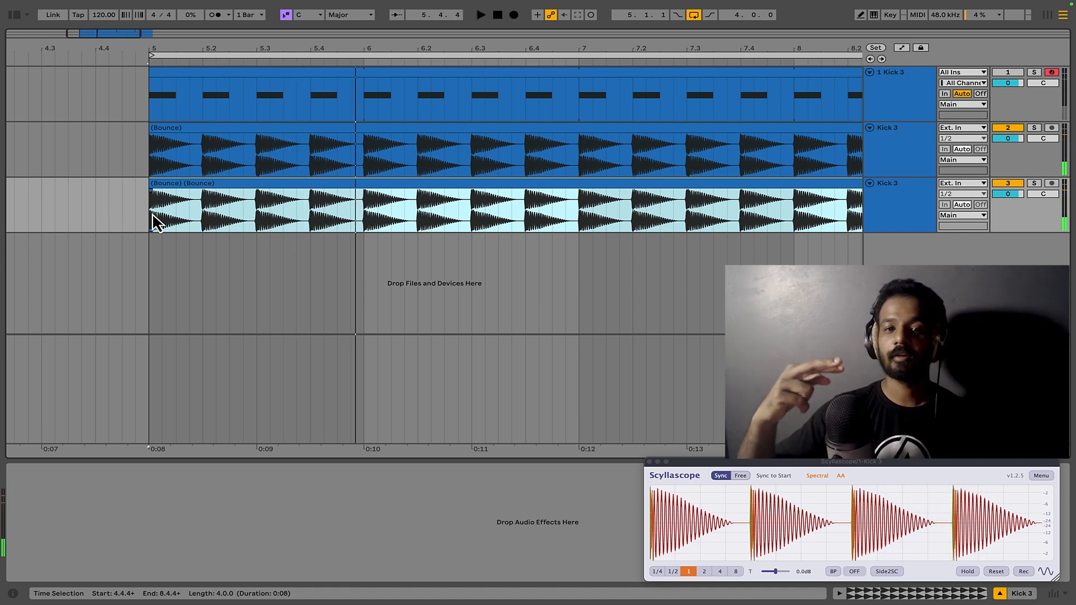
Move the re-bounced clip on track 3 back to start at 5.1.1, aligned with the track 2 clip
{"action": "key", "text": "space"}
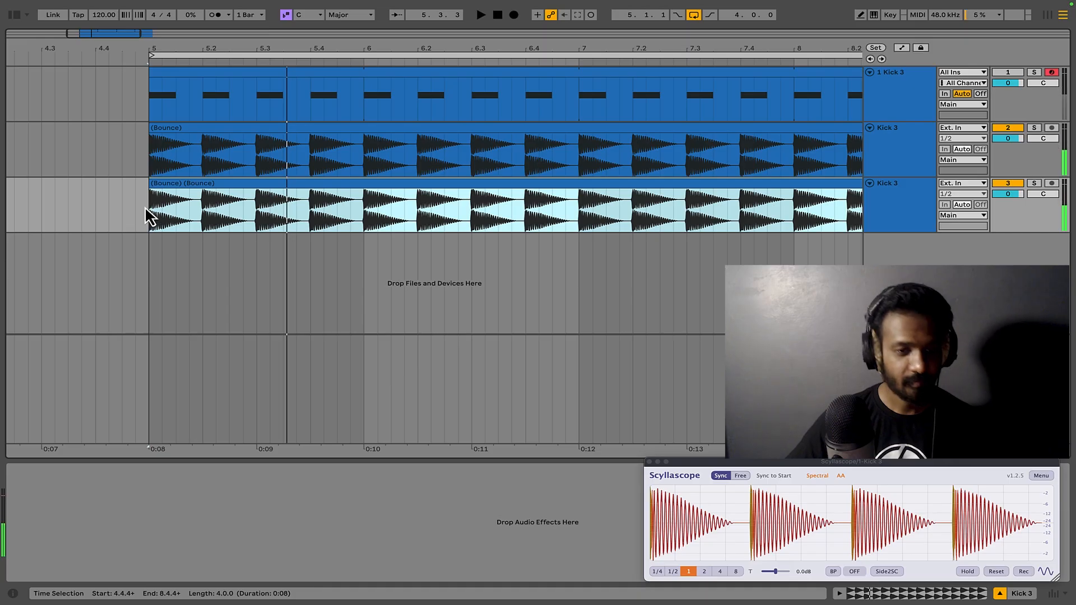
{"action": "scroll", "coordinate": [145, 206], "scroll_direction": "up", "scroll_amount": 10}
{"action": "scroll", "coordinate": [336, 191], "scroll_direction": "up", "scroll_amount": 5}
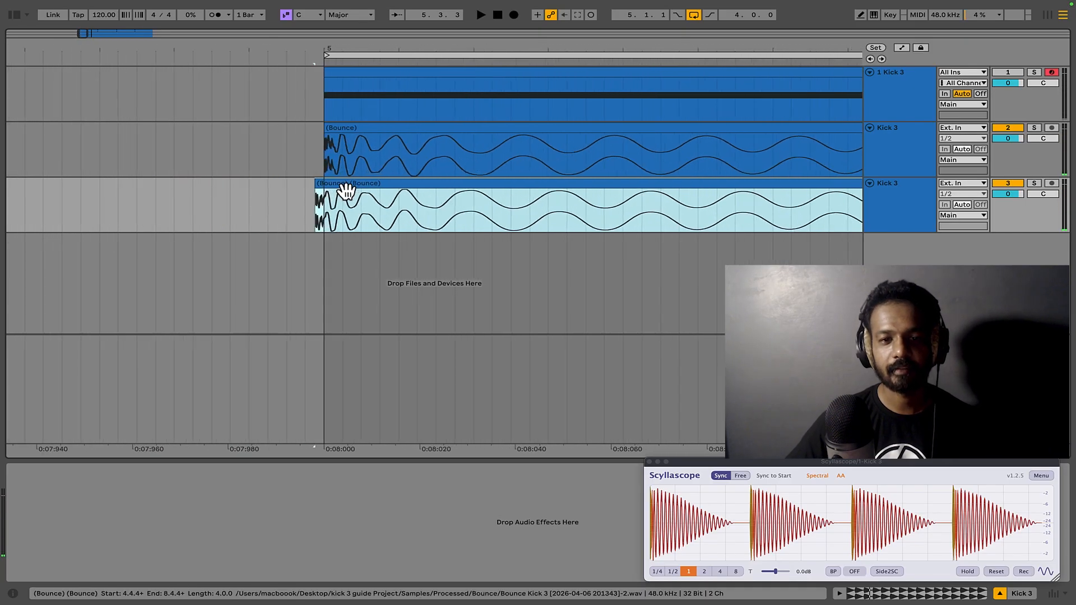
{"action": "left_click_drag", "start_coordinate": [306, 185], "coordinate": [331, 186]}
{"action": "scroll", "coordinate": [331, 199], "scroll_direction": "down", "scroll_amount": 15}
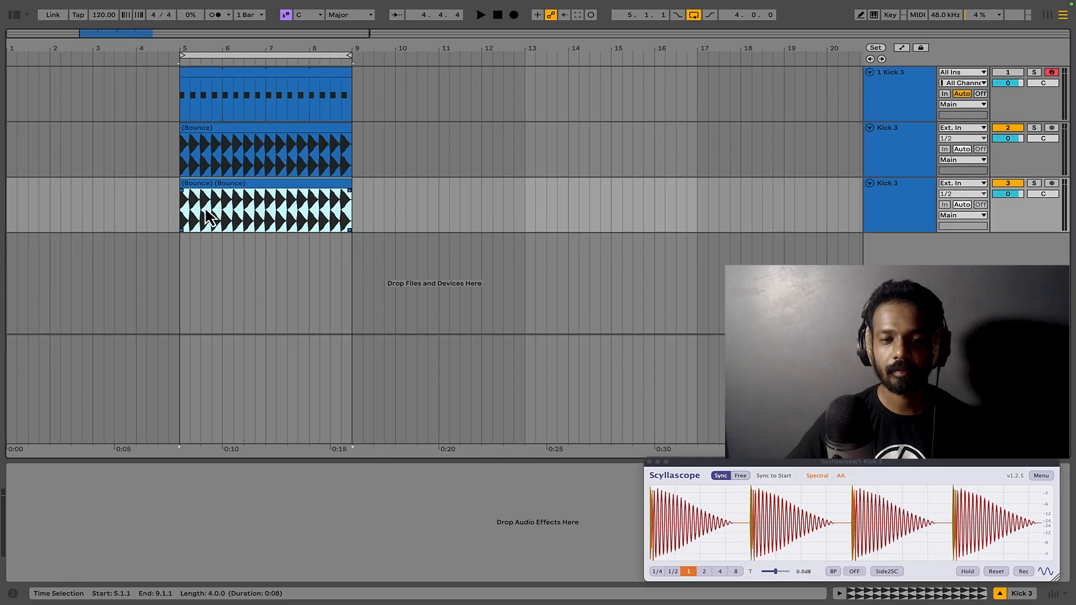
{"action": "scroll", "coordinate": [183, 215], "scroll_direction": "up", "scroll_amount": 3}
{"action": "scroll", "coordinate": [183, 216], "scroll_direction": "up", "scroll_amount": 4}
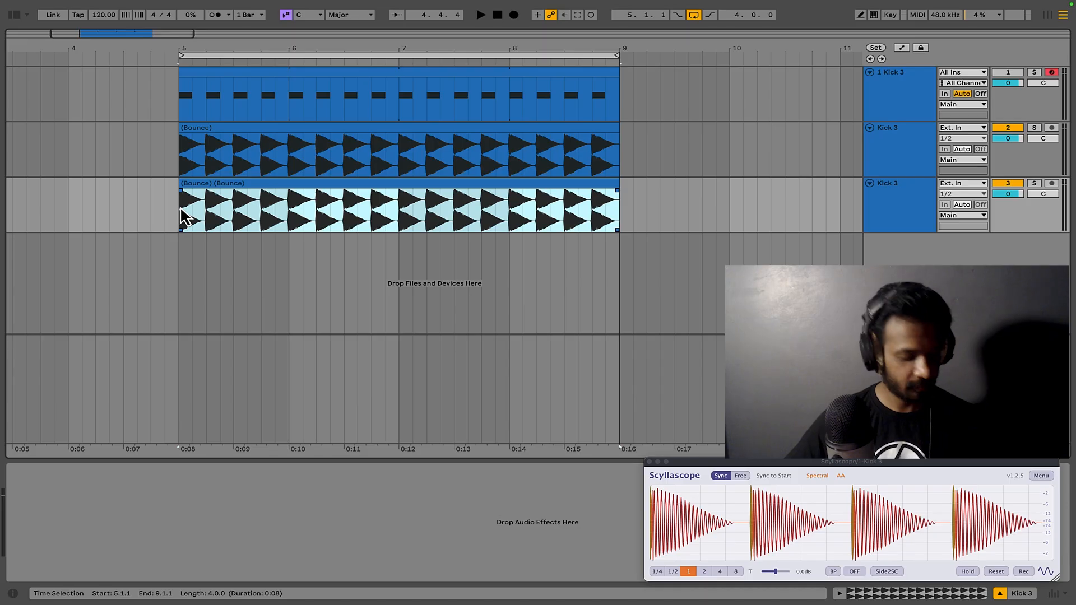
{"action": "scroll", "coordinate": [182, 216], "scroll_direction": "up", "scroll_amount": 3}
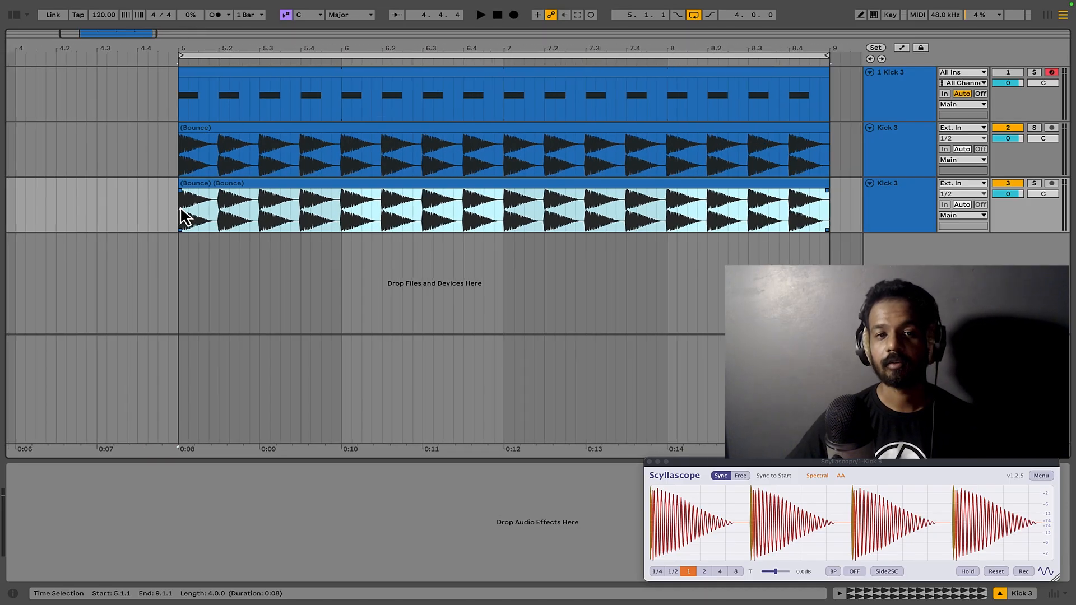
{"action": "left_click_drag", "start_coordinate": [664, 204], "coordinate": [634, 204]}
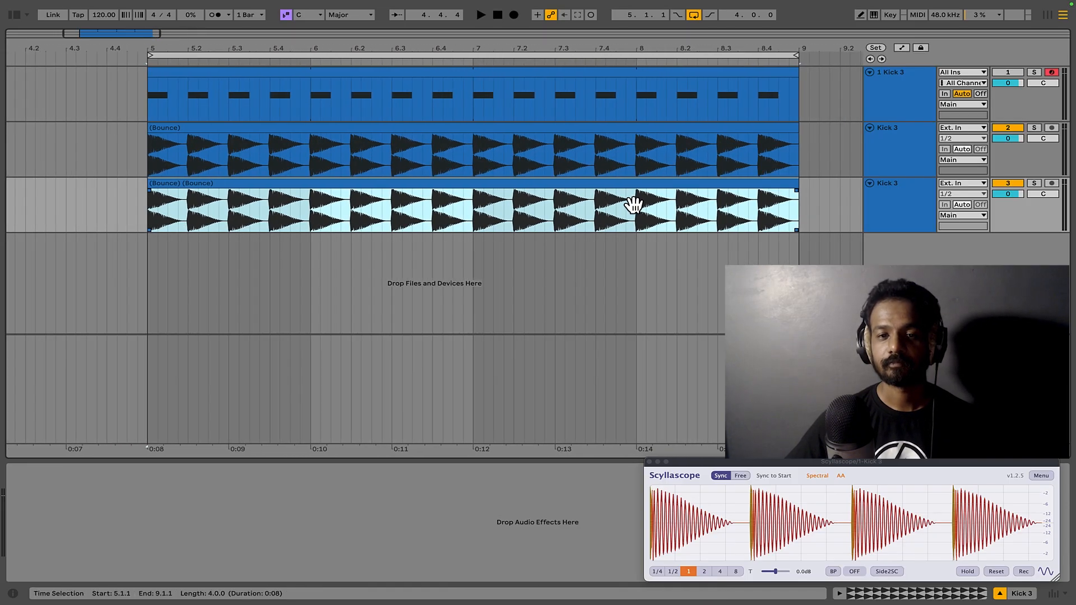
Select tracks 2 and 3 in turn and compare the starts of their aligned waveforms closely at bar 5
{"action": "left_click", "coordinate": [904, 153]}
{"action": "left_click", "coordinate": [906, 207]}
{"action": "left_click", "coordinate": [914, 140]}
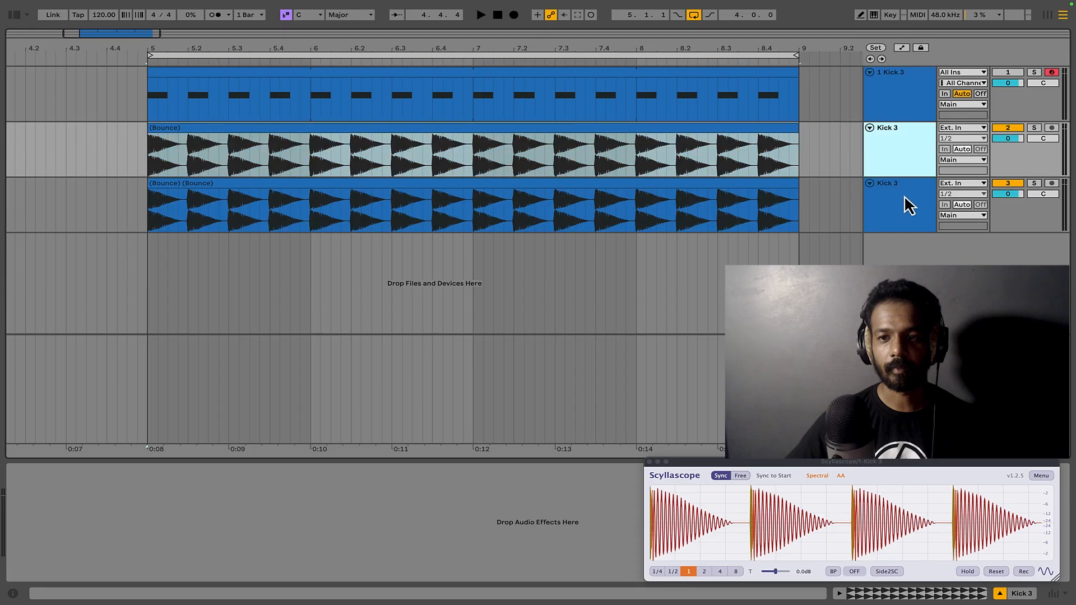
{"action": "left_click", "coordinate": [905, 202]}
{"action": "left_click", "coordinate": [915, 154]}
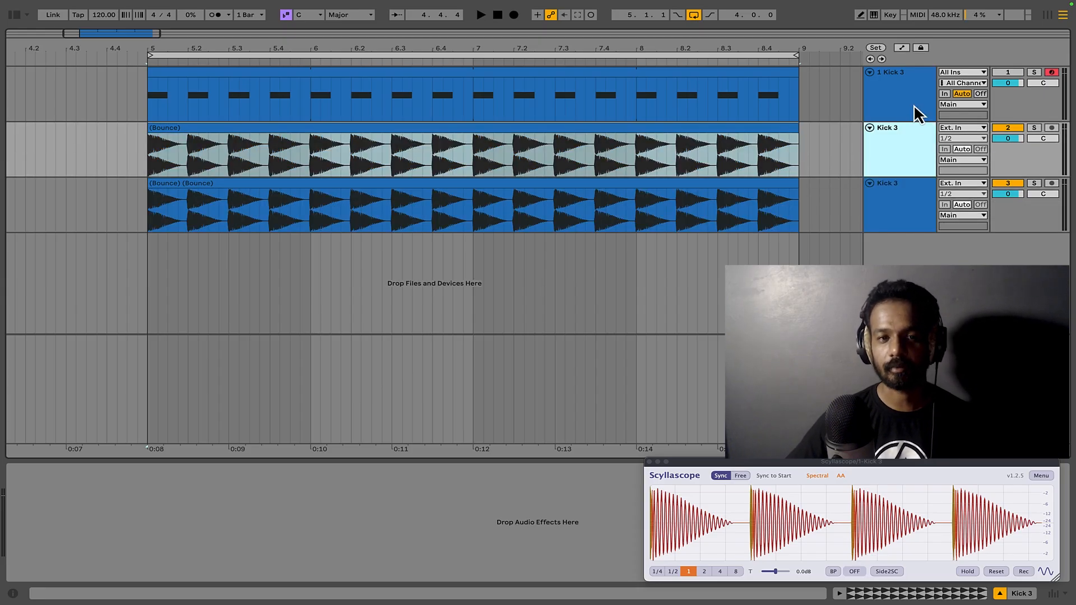
{"action": "scroll", "coordinate": [140, 224], "scroll_direction": "up", "scroll_amount": 15}
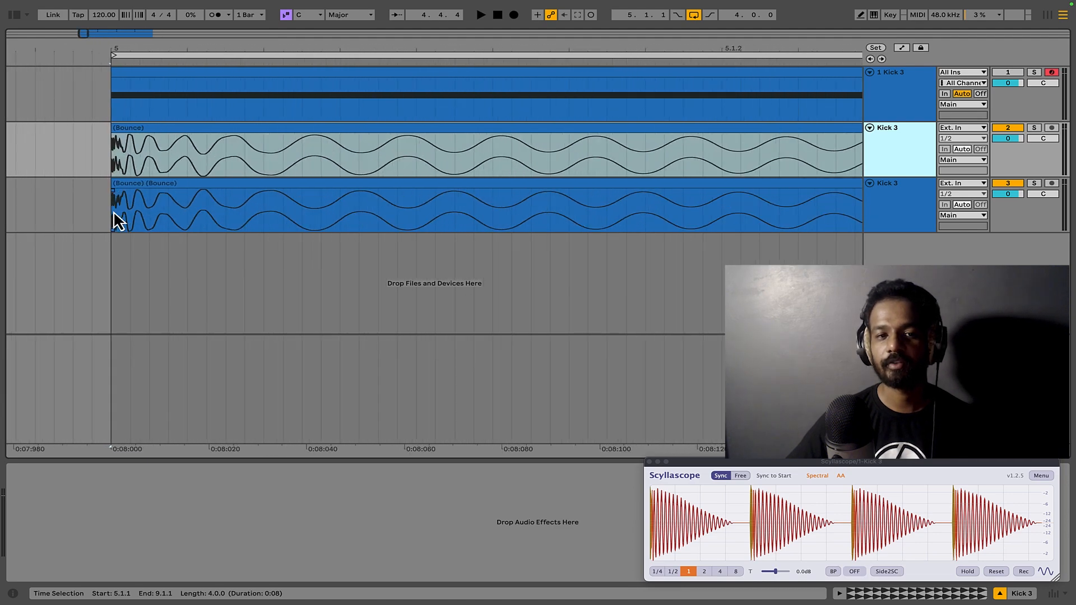
{"action": "scroll", "coordinate": [117, 220], "scroll_direction": "up", "scroll_amount": 5}
{"action": "scroll", "coordinate": [119, 221], "scroll_direction": "up", "scroll_amount": 3}
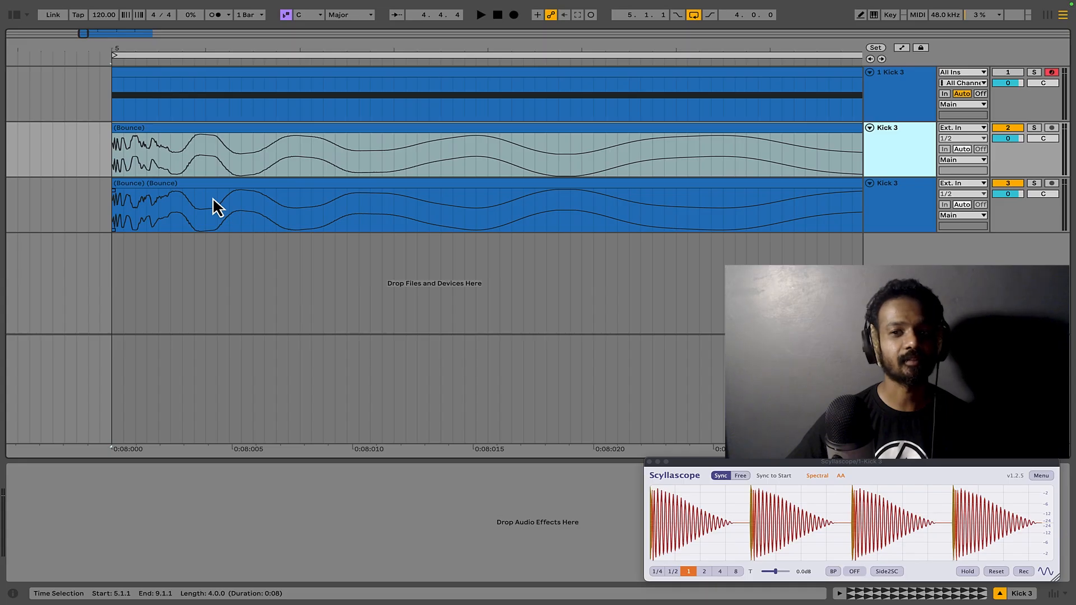
{"action": "scroll", "coordinate": [213, 198], "scroll_direction": "down", "scroll_amount": 15}
{"action": "scroll", "coordinate": [218, 208], "scroll_direction": "down", "scroll_amount": 3}
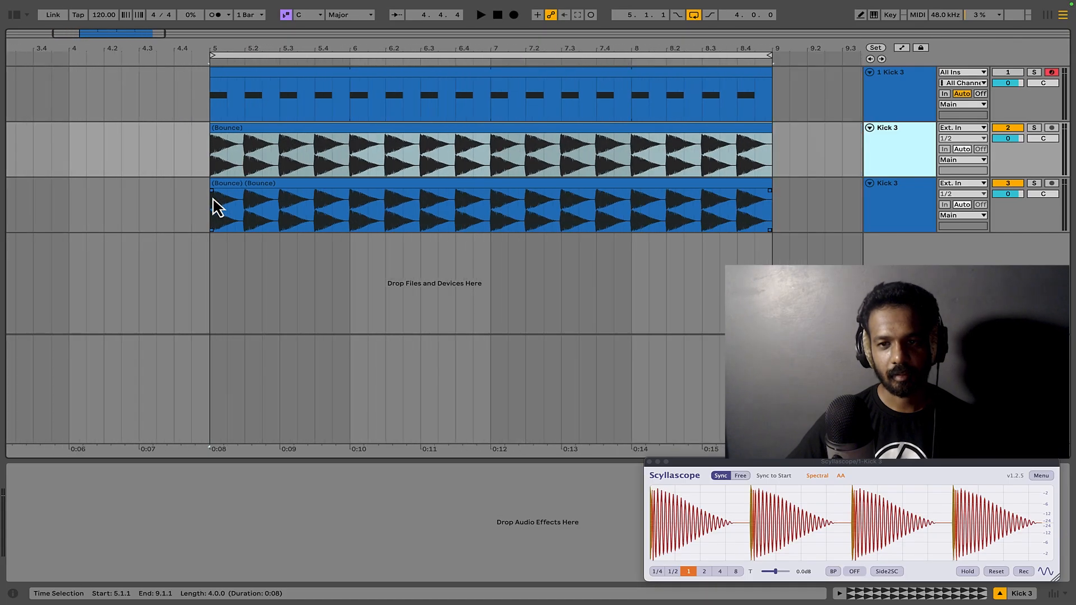
{"action": "scroll", "coordinate": [485, 267], "scroll_direction": "right", "scroll_amount": 3}
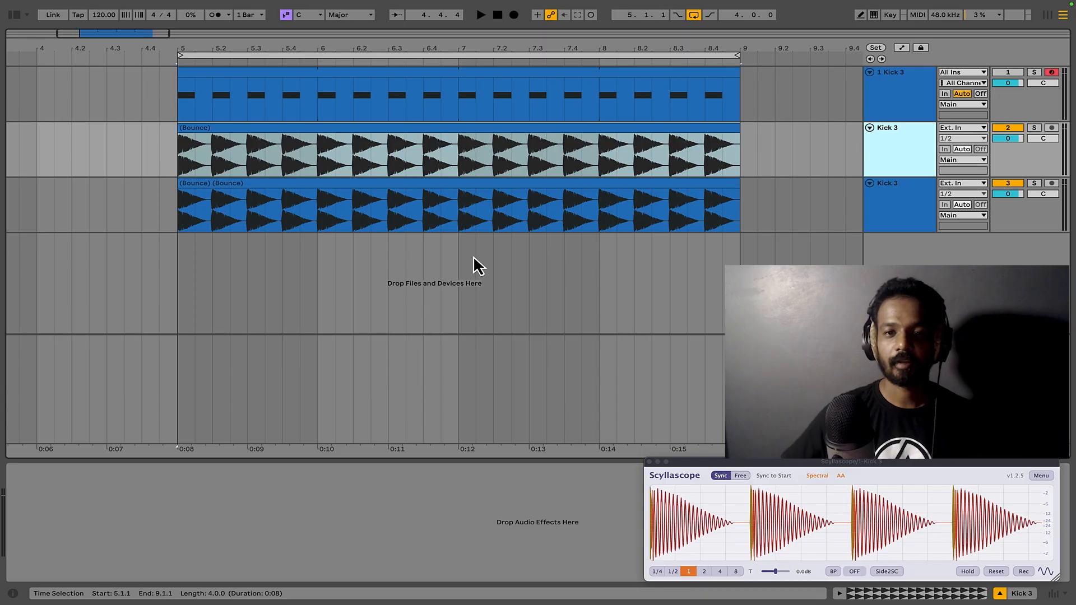
Play both bounced layers together from bar 5, and audition track 2 alone with track 3 deactivated
{"action": "left_click", "coordinate": [181, 222]}
{"action": "key", "text": "space"}
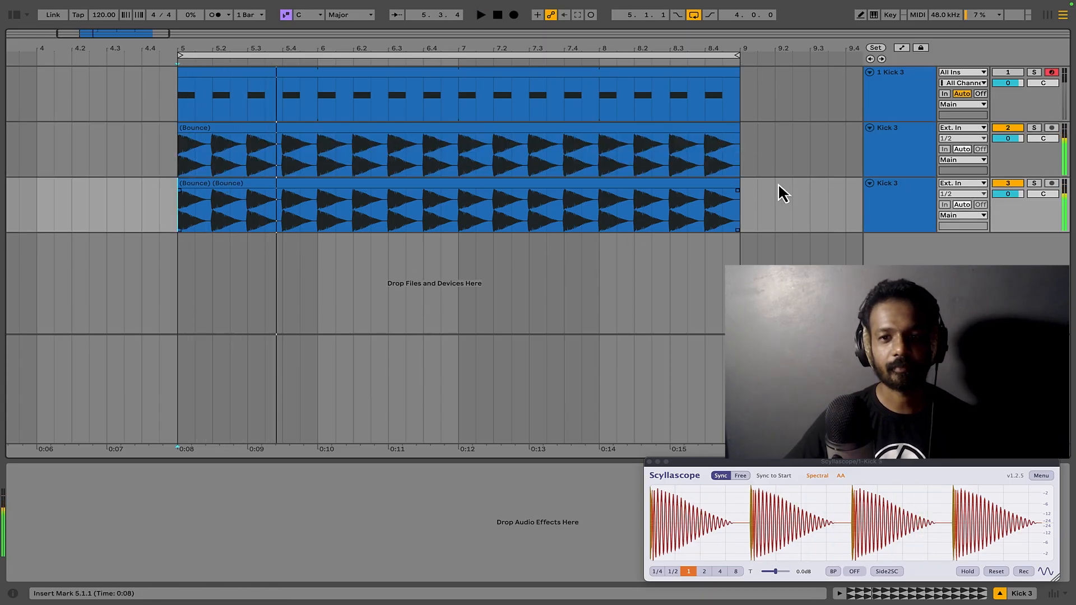
{"action": "left_click", "coordinate": [1007, 183]}
{"action": "key", "text": "space"}
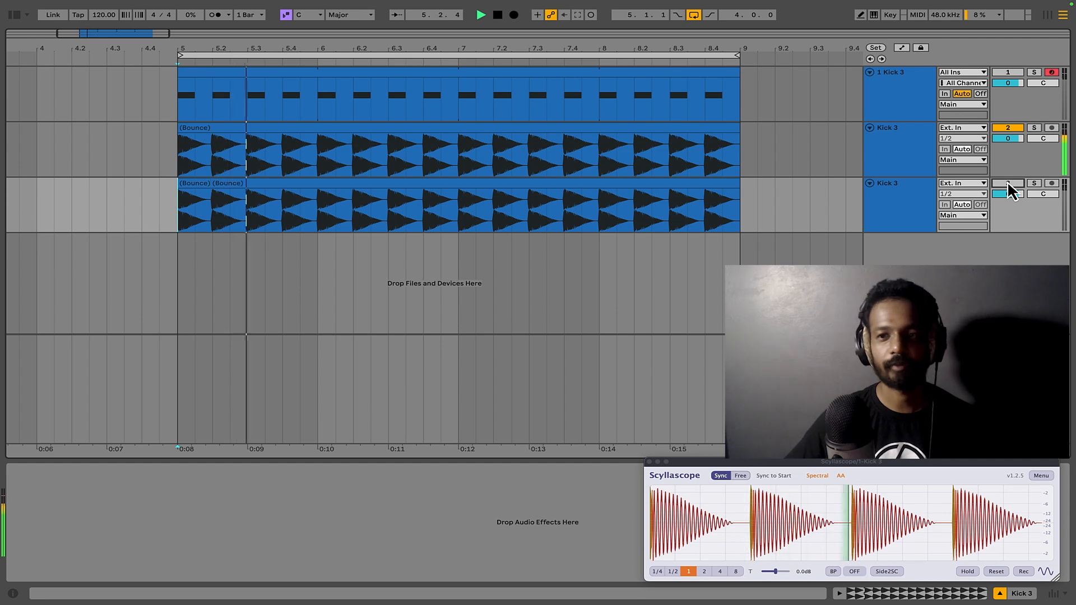
Reactivate track 3, deactivate track 2, and audition the re-bounced kick on its own
{"action": "key", "text": "space"}
{"action": "left_click", "coordinate": [1007, 183]}
{"action": "left_click", "coordinate": [1010, 129]}
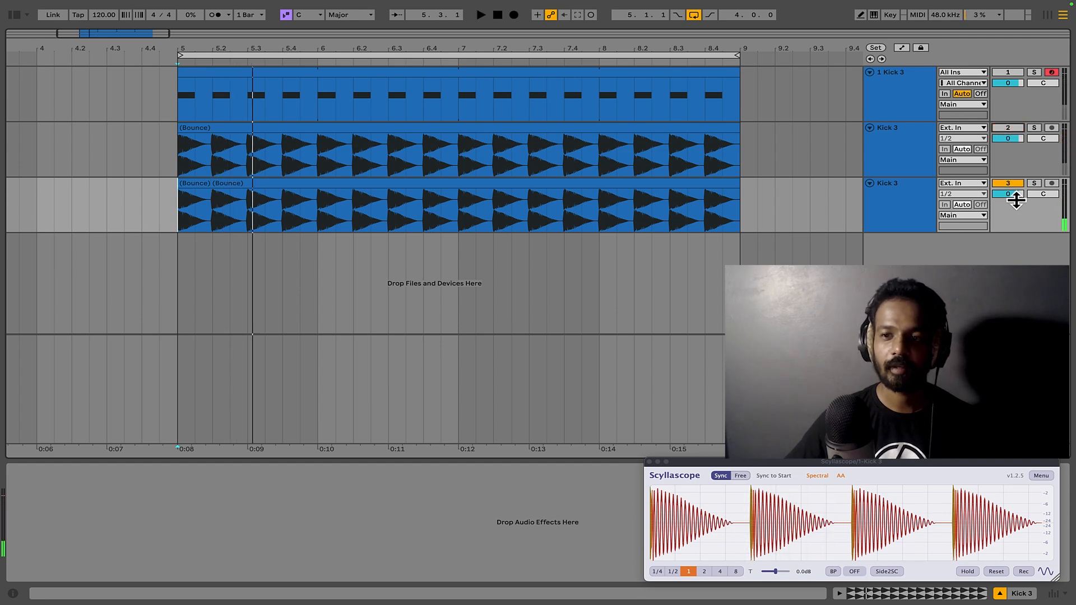
{"action": "key", "text": "space"}
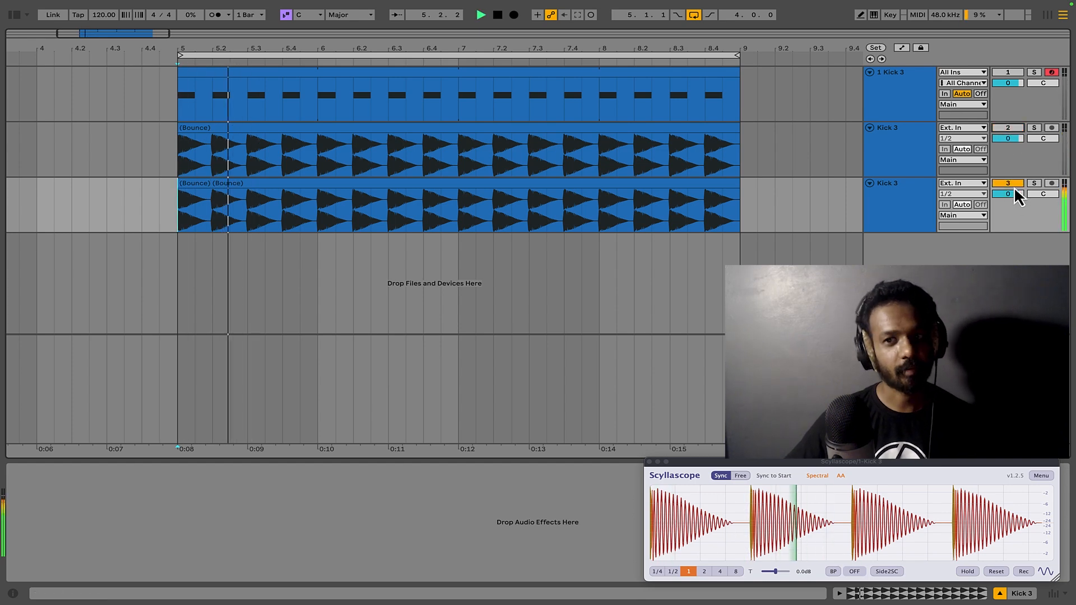
{"action": "key", "text": "space"}
Delete both bounced kick tracks, 2 and 3, keeping only the original Kick 3 MIDI track
{"action": "scroll", "coordinate": [179, 205], "scroll_direction": "up", "scroll_amount": 15}
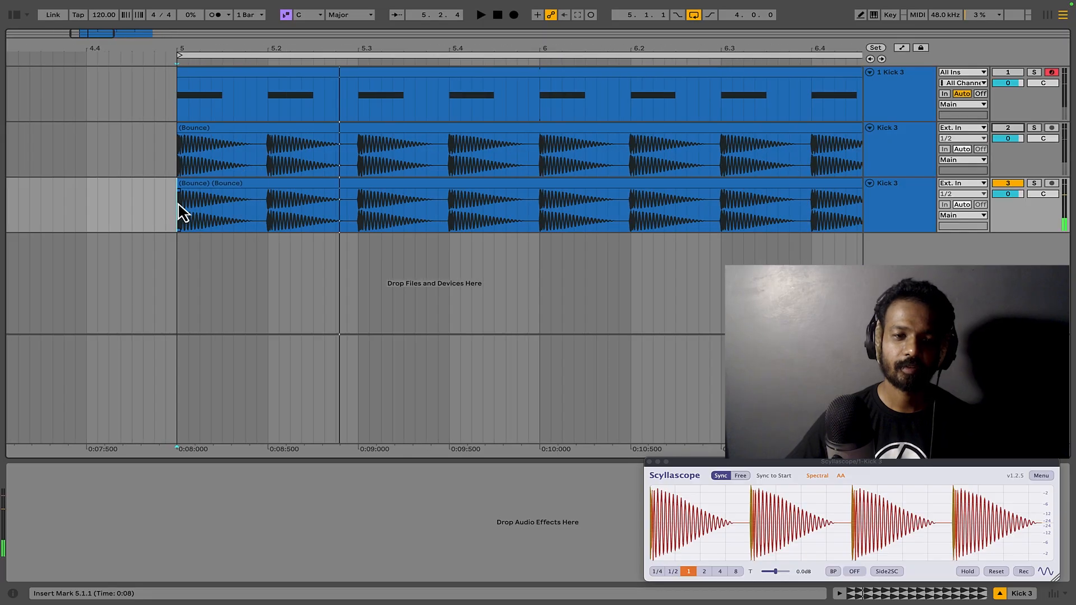
{"action": "scroll", "coordinate": [178, 205], "scroll_direction": "down", "scroll_amount": 10}
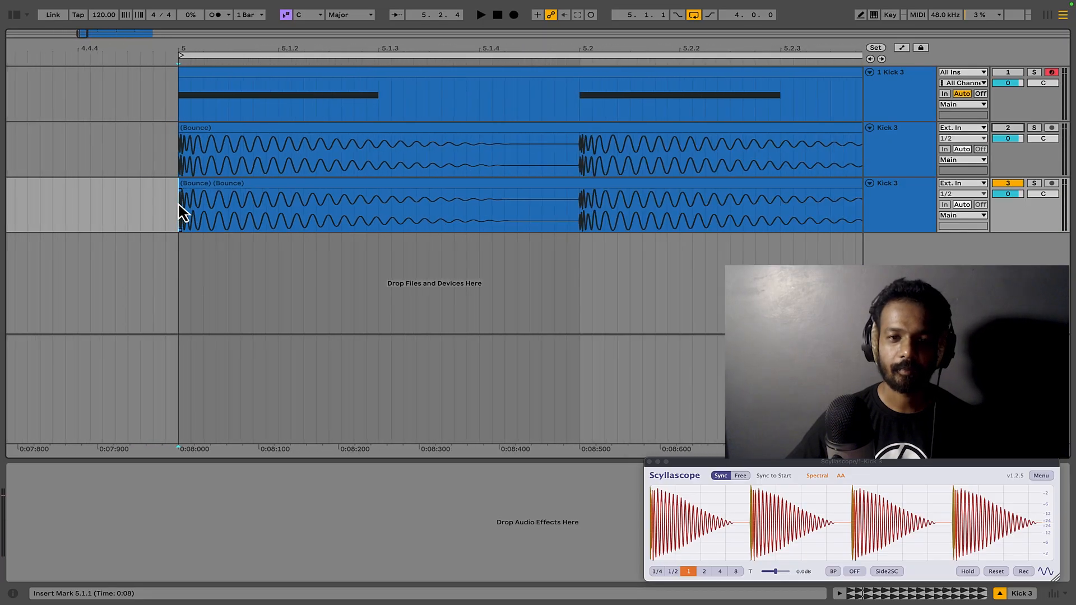
{"action": "scroll", "coordinate": [731, 215], "scroll_direction": "down", "scroll_amount": 6}
{"action": "left_click", "coordinate": [895, 160]}
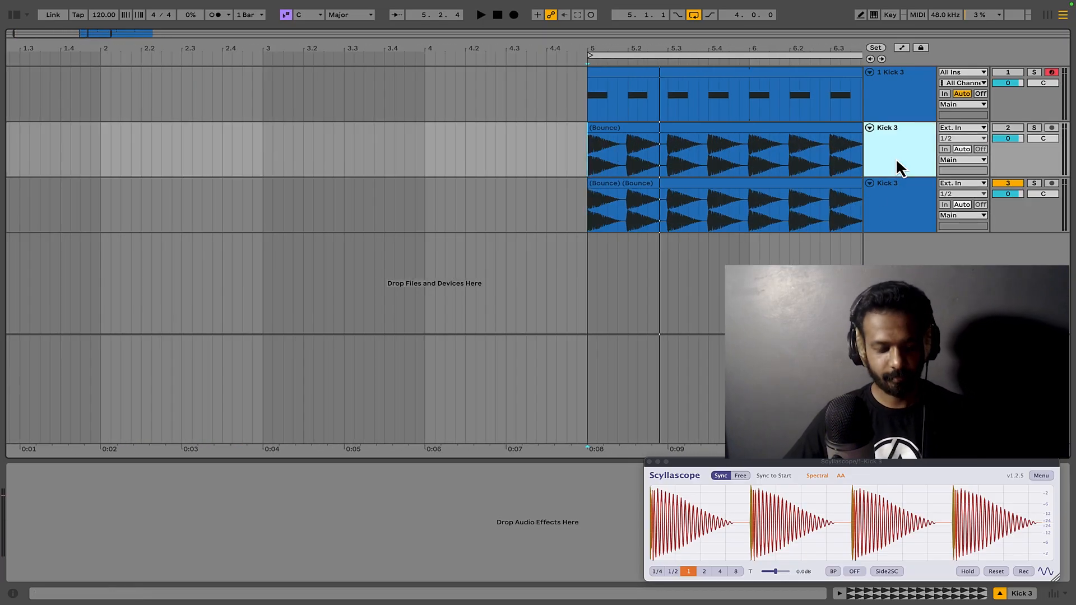
{"action": "key", "text": "Delete"}
{"action": "key", "text": "Delete"}
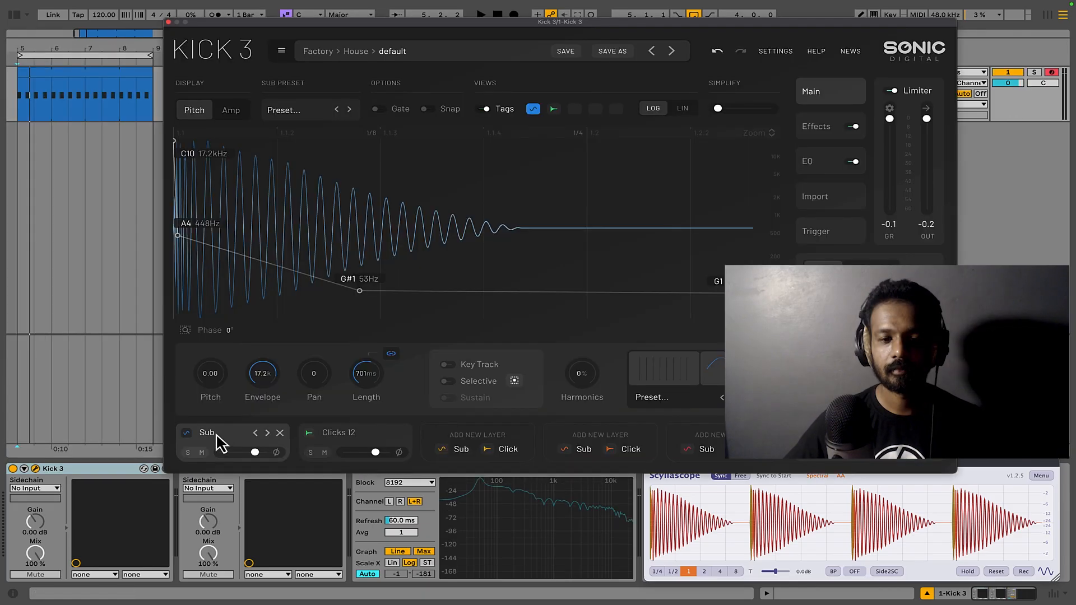
View the Sub and Clicks 12 layers of the Kick 3 instrument in turn and play the kick briefly
{"action": "left_click", "coordinate": [331, 440]}
{"action": "left_click", "coordinate": [234, 446]}
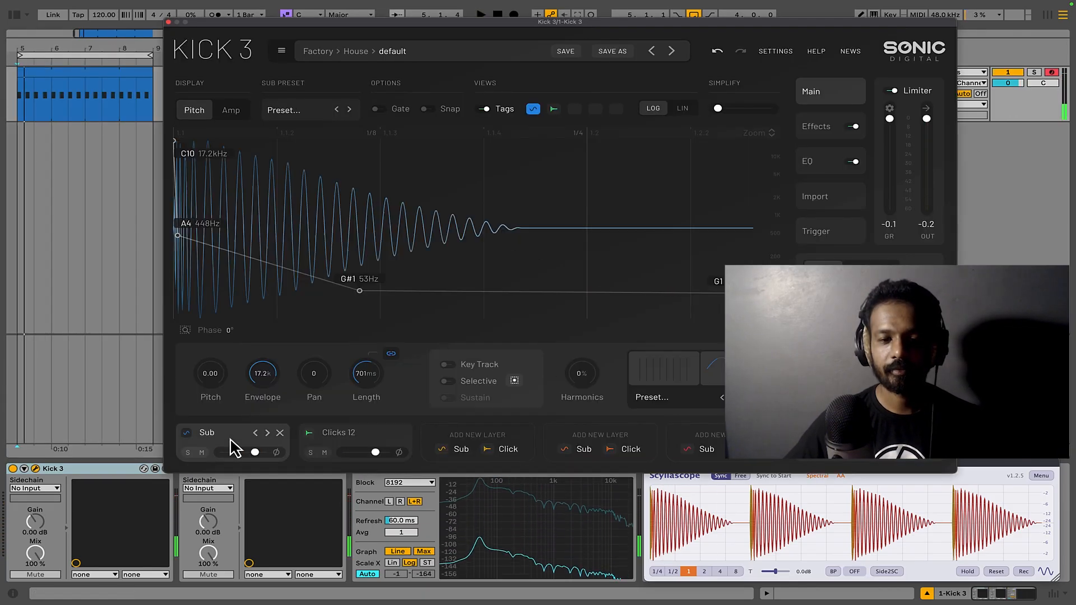
{"action": "left_click", "coordinate": [348, 439]}
{"action": "key", "text": "space"}
{"action": "key", "text": "space"}
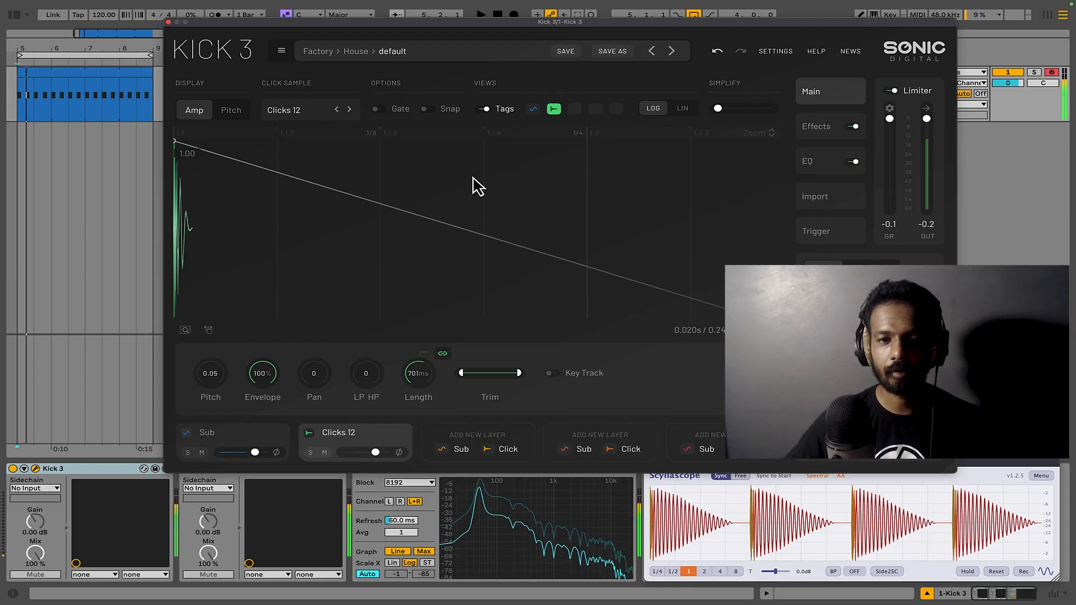
Overlay the Sub waveform on the Clicks 12 display and examine how the two align at the kick's start
{"action": "left_click", "coordinate": [533, 109]}
{"action": "scroll", "coordinate": [192, 245], "scroll_direction": "up", "scroll_amount": 3}
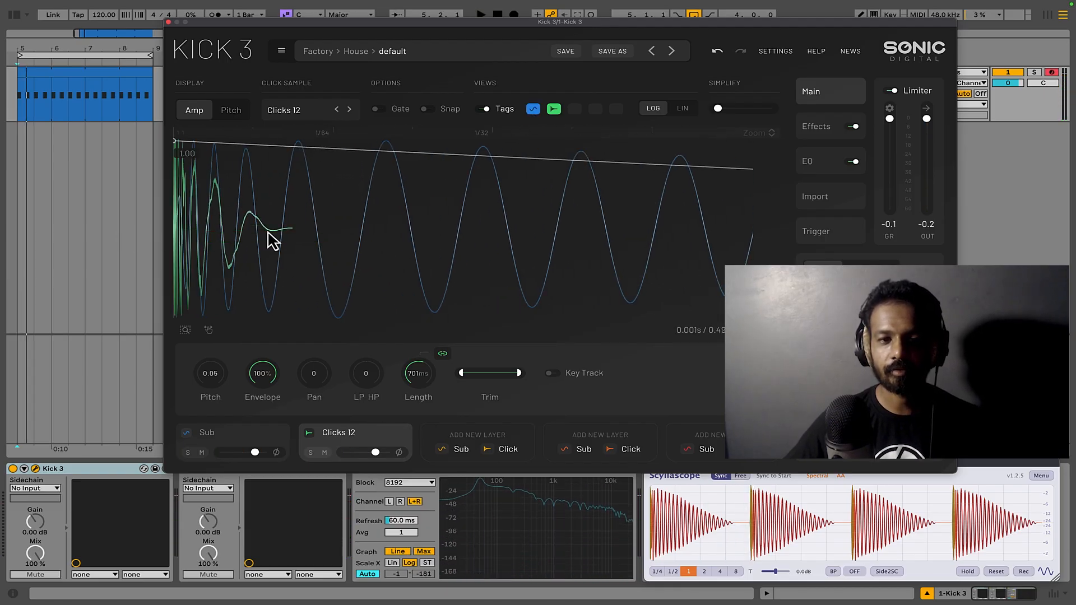
{"action": "scroll", "coordinate": [302, 235], "scroll_direction": "up", "scroll_amount": 2}
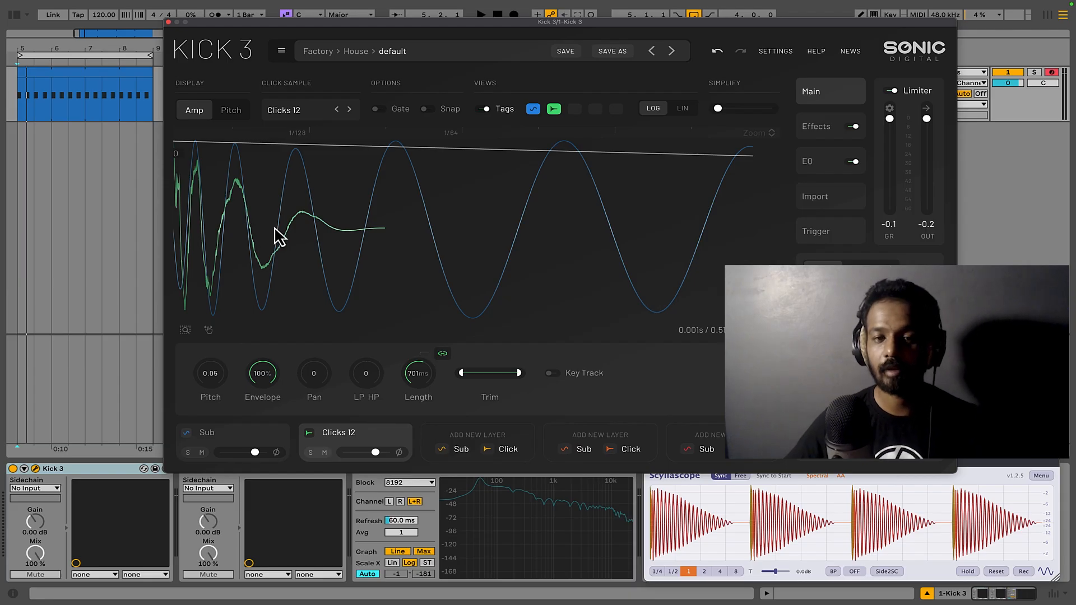
{"action": "scroll", "coordinate": [279, 237], "scroll_direction": "down", "scroll_amount": 6}
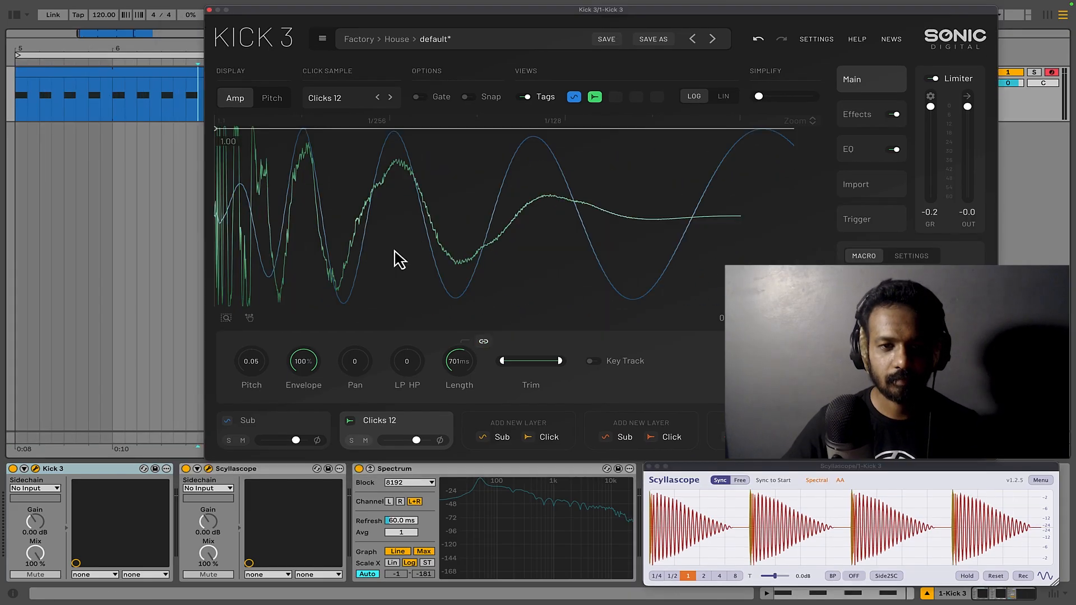
Reset the Clicks 12 pitch to 0.00, try lowering it to -2.00 during playback, and reset it again
{"action": "double_click", "coordinate": [248, 366]}
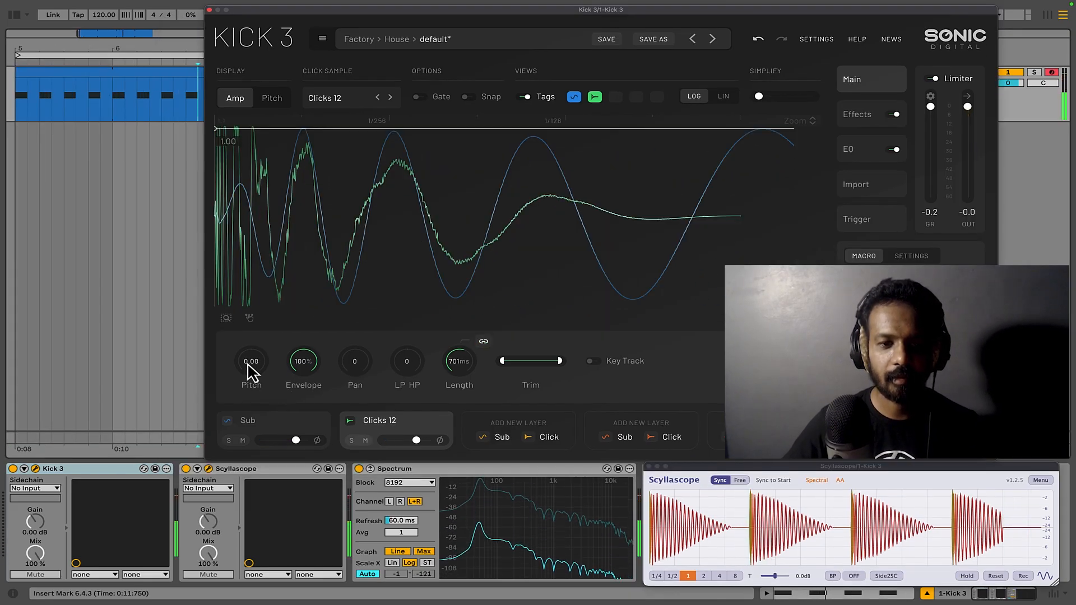
{"action": "mouse_move", "coordinate": [248, 364]}
{"action": "left_mouse_down"}
{"action": "mouse_move", "coordinate": [252, 311]}
{"action": "mouse_move", "coordinate": [243, 439]}
{"action": "mouse_move", "coordinate": [257, 377]}
{"action": "left_mouse_up"}
{"action": "double_click", "coordinate": [246, 365]}
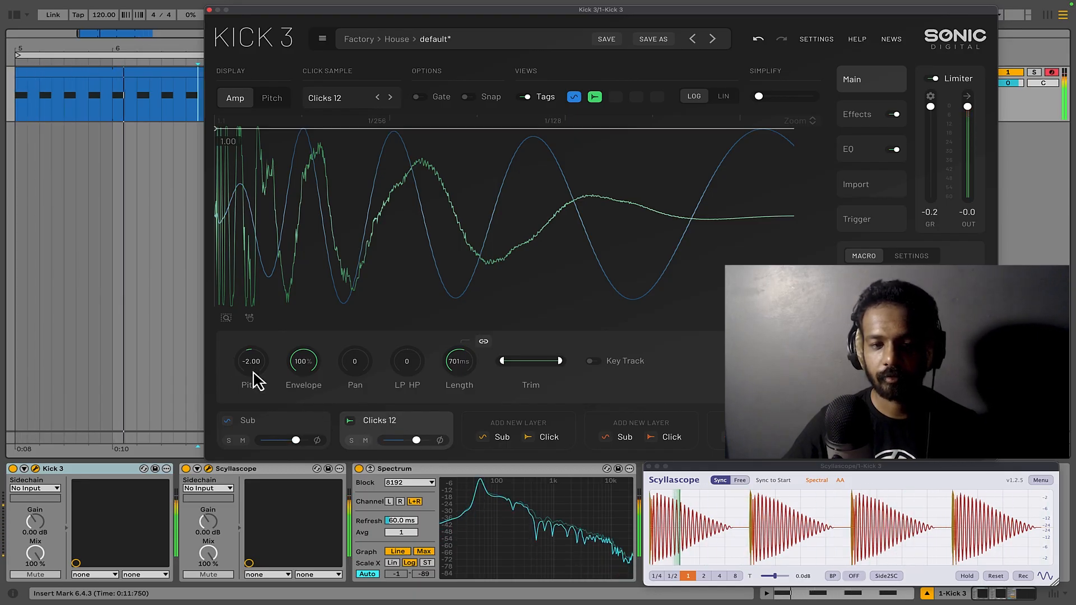
Try panning the Clicks 12 layer to -50, reset its pan, and try the layer's LP HP filter
{"action": "left_click_drag", "start_coordinate": [257, 377], "coordinate": [347, 453]}
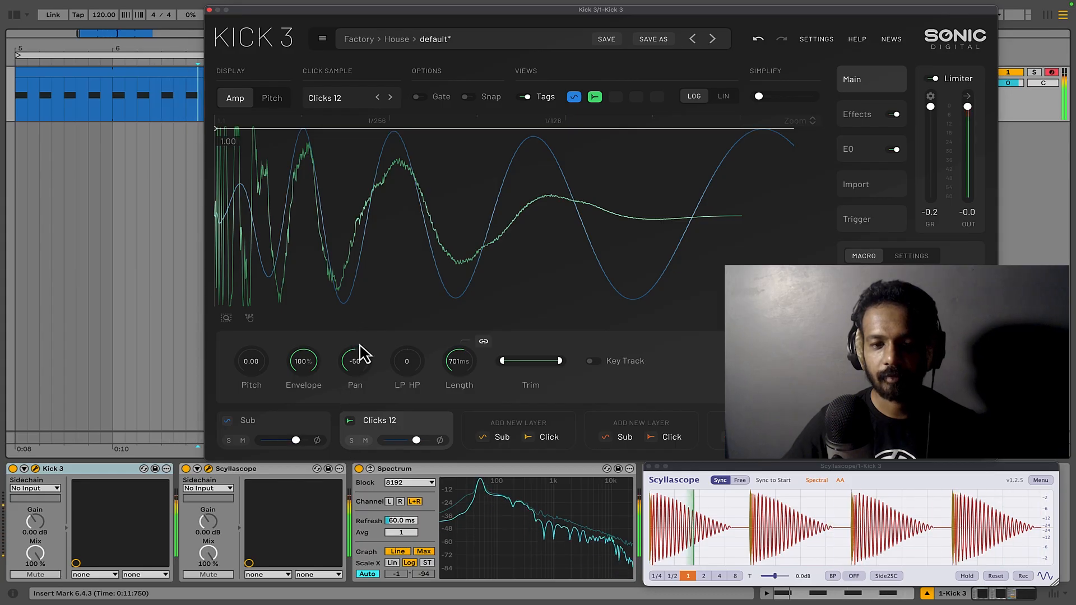
{"action": "double_click", "coordinate": [355, 361]}
{"action": "left_click_drag", "start_coordinate": [414, 364], "coordinate": [405, 488]}
Add a second Sub layer in the third slot and show the factory Acoustic bank for its sub preset
{"action": "left_click", "coordinate": [496, 436]}
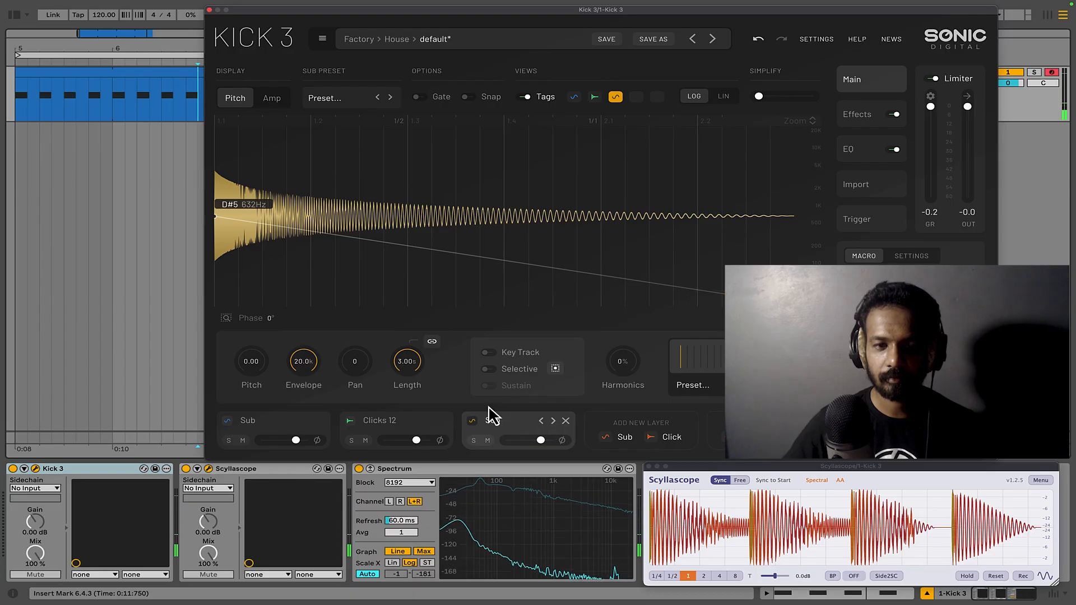
{"action": "left_click", "coordinate": [329, 101]}
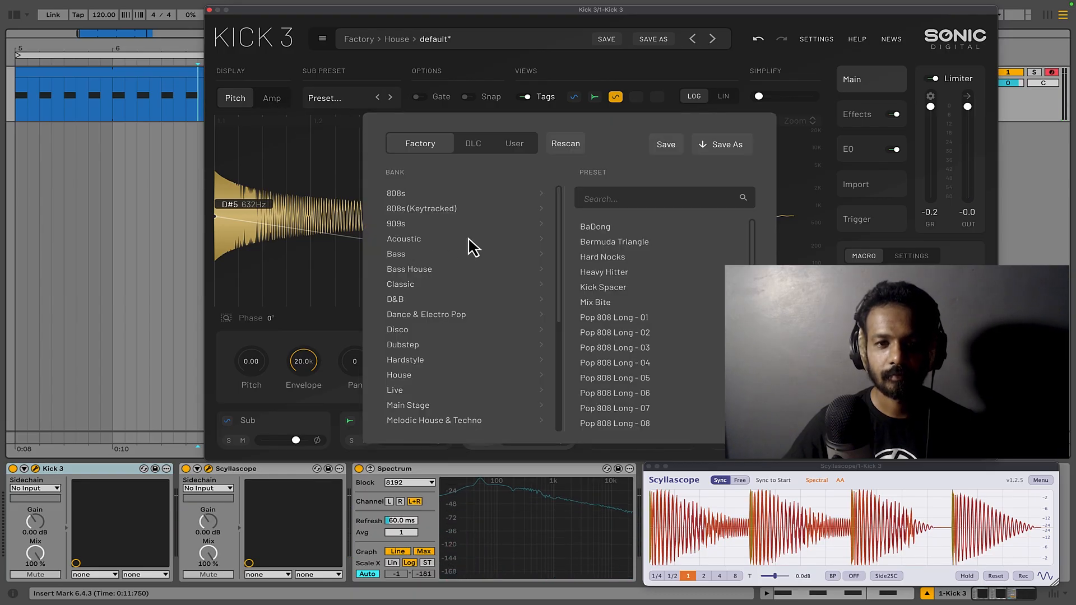
{"action": "left_click", "coordinate": [424, 240]}
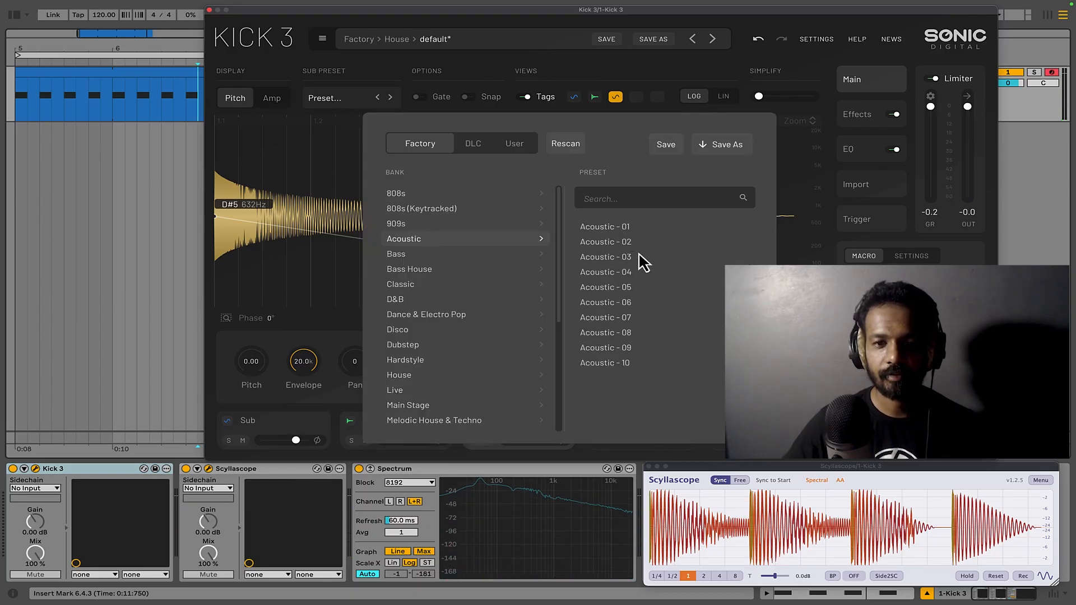
Unsolo the Acoustic - 01 sub layer and overlay the Sub and Clicks 12 waveforms on it to compare their starts
{"action": "left_click", "coordinate": [791, 167]}
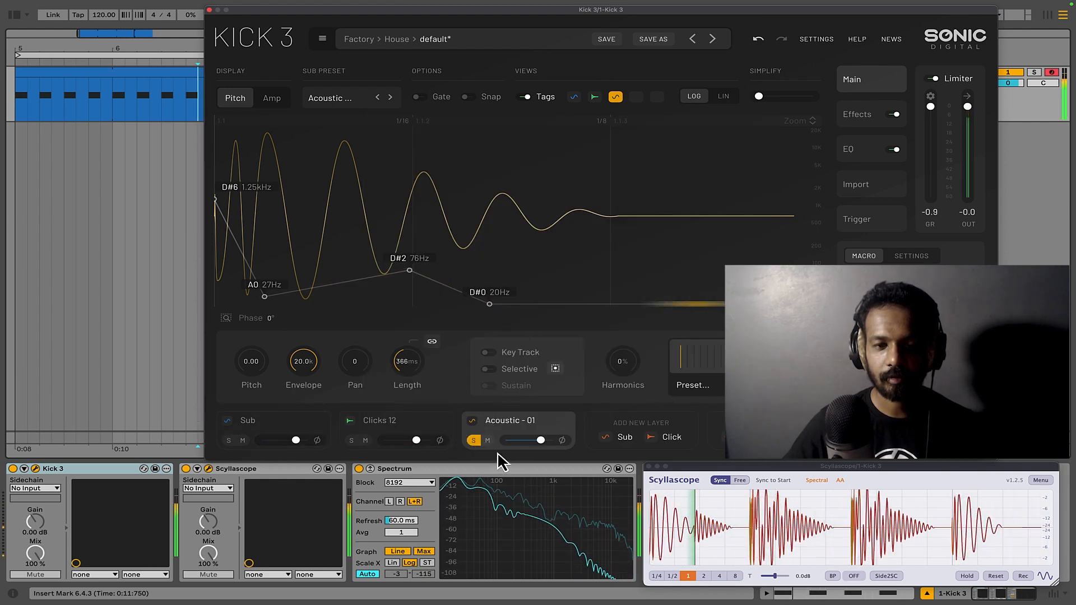
{"action": "left_click", "coordinate": [473, 440]}
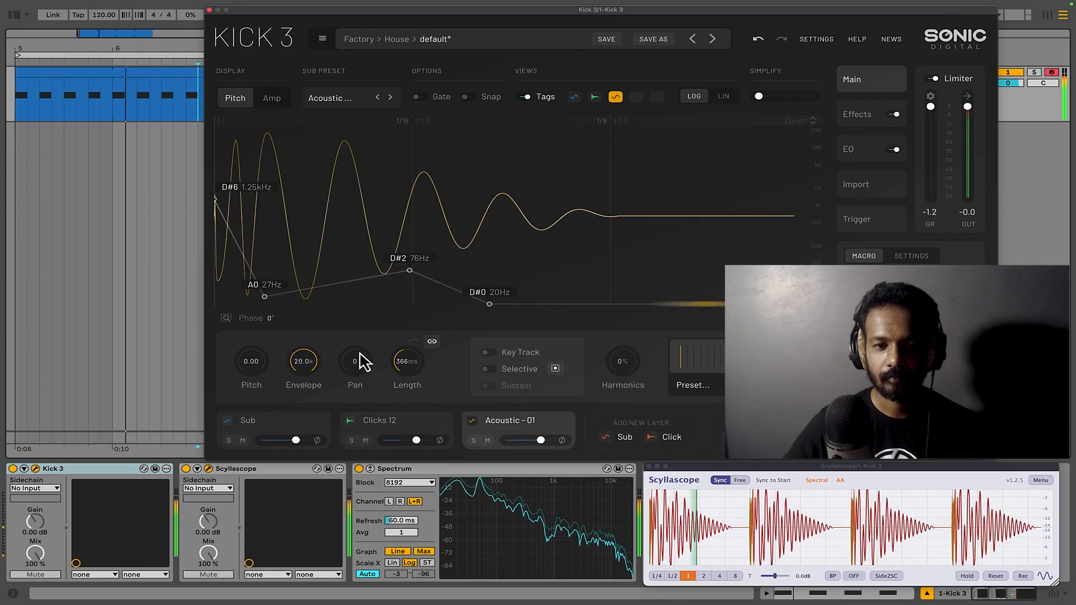
{"action": "left_click", "coordinate": [573, 97]}
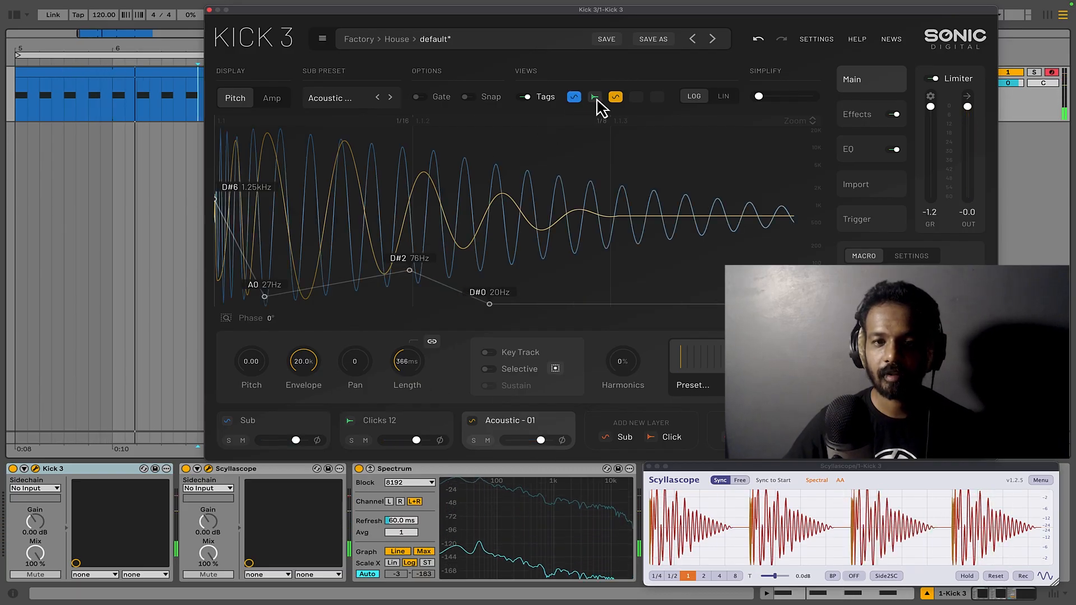
{"action": "left_click", "coordinate": [594, 97]}
{"action": "scroll", "coordinate": [286, 234], "scroll_direction": "up", "scroll_amount": 2}
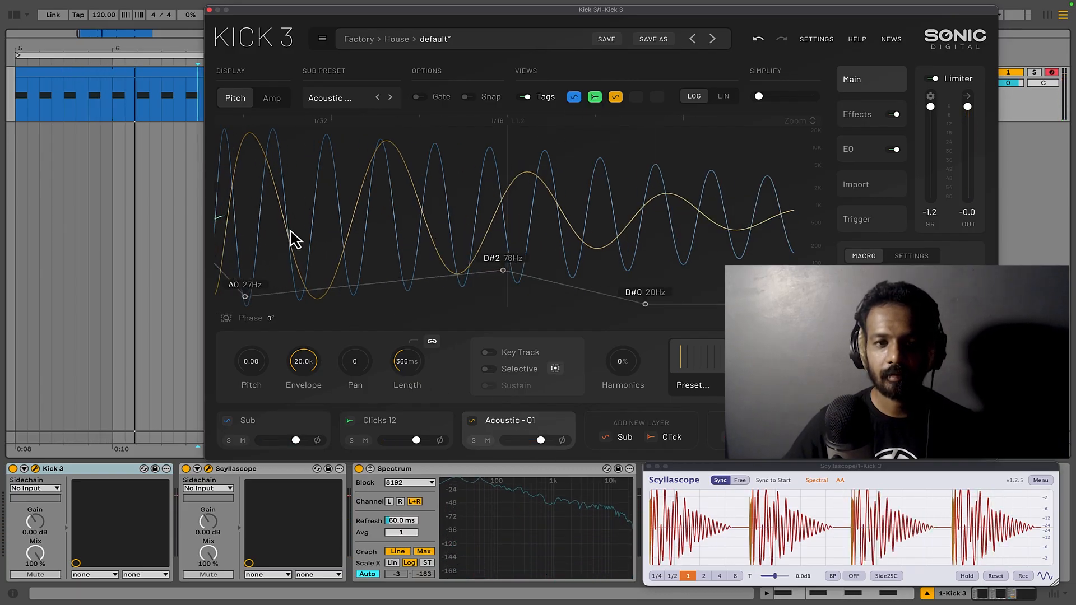
{"action": "left_click_drag", "start_coordinate": [313, 237], "coordinate": [121, 237]}
{"action": "scroll", "coordinate": [281, 215], "scroll_direction": "up", "scroll_amount": 3}
{"action": "left_click_drag", "start_coordinate": [322, 214], "coordinate": [114, 230]}
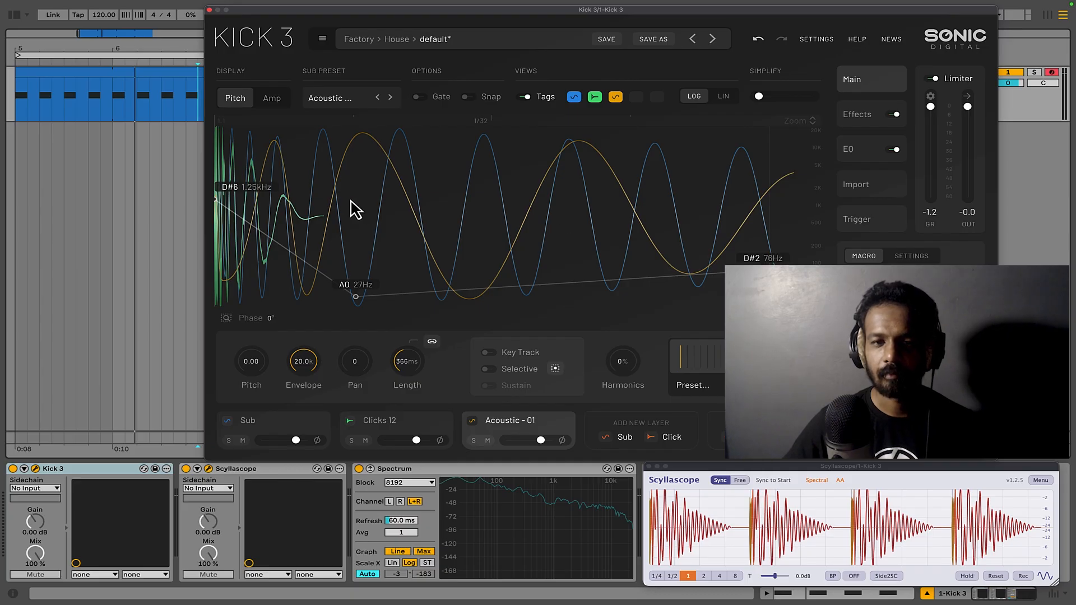
{"action": "scroll", "coordinate": [477, 244], "scroll_direction": "down", "scroll_amount": 3}
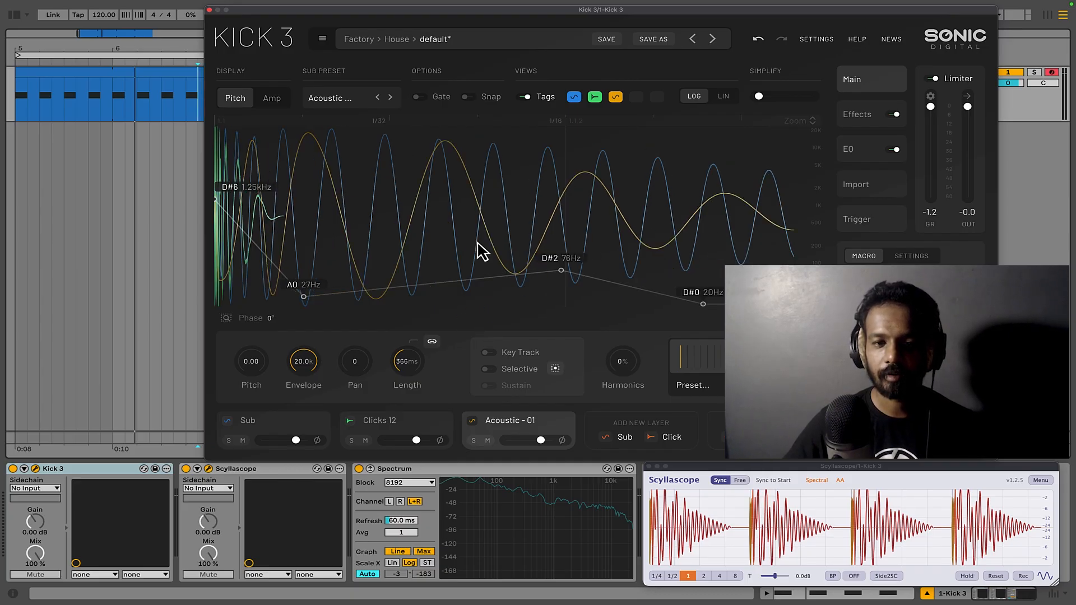
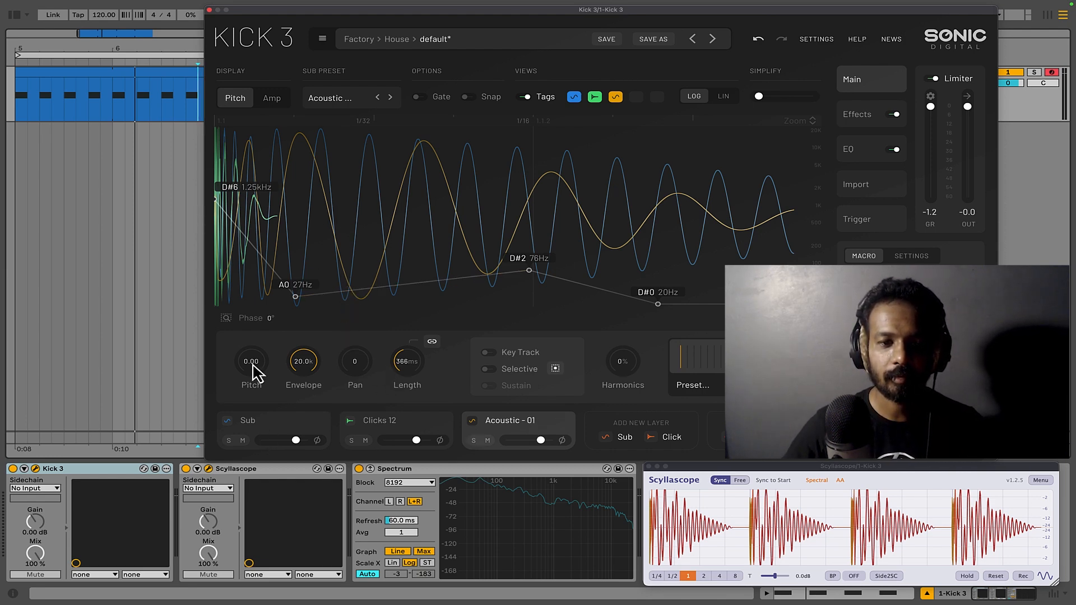
Try the Acoustic - 01 layer's pitch at 5.00 and a lower envelope range, resetting both to their defaults
{"action": "left_click_drag", "start_coordinate": [253, 370], "coordinate": [260, 349]}
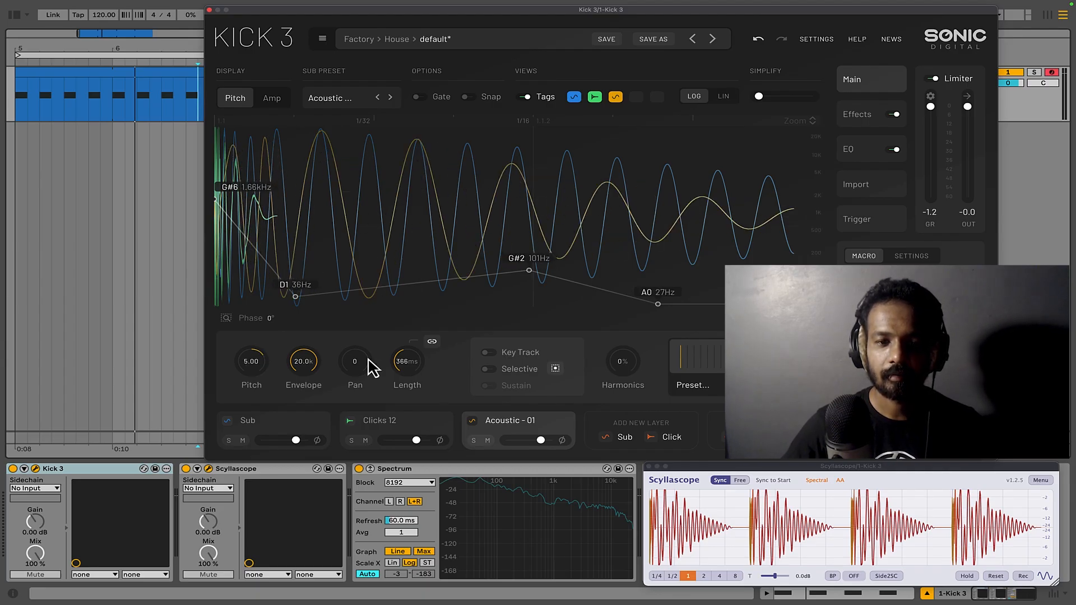
{"action": "double_click", "coordinate": [262, 365]}
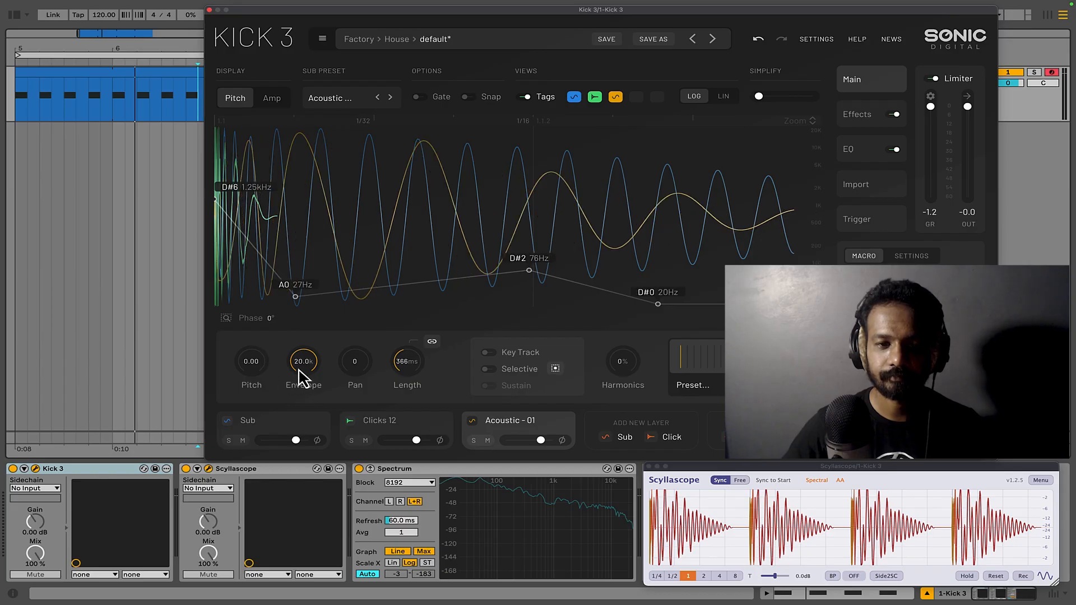
{"action": "left_click_drag", "start_coordinate": [303, 372], "coordinate": [305, 406]}
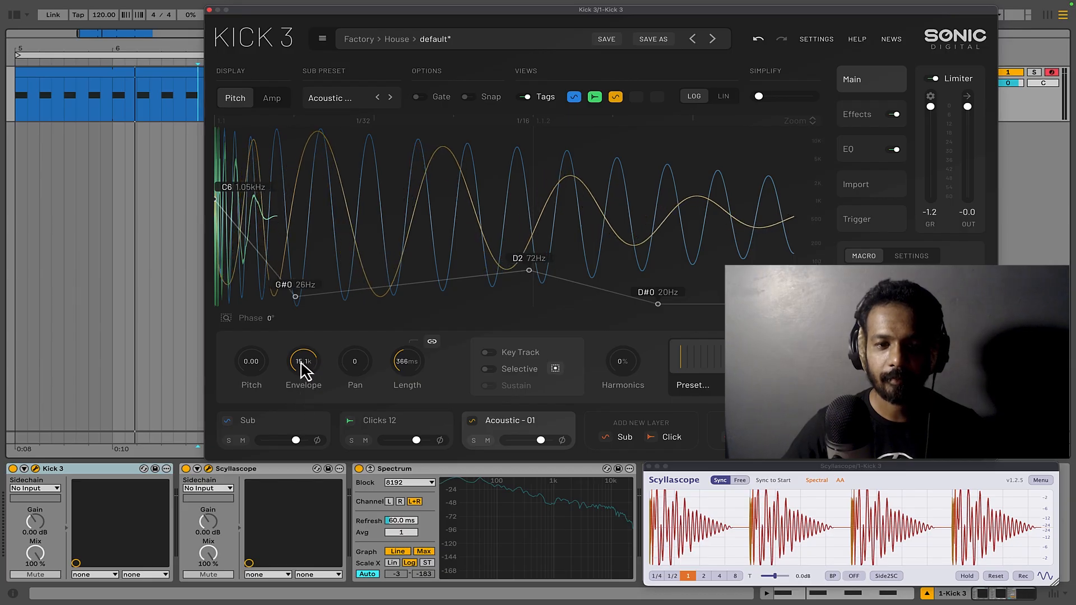
{"action": "left_click_drag", "start_coordinate": [301, 363], "coordinate": [301, 362]}
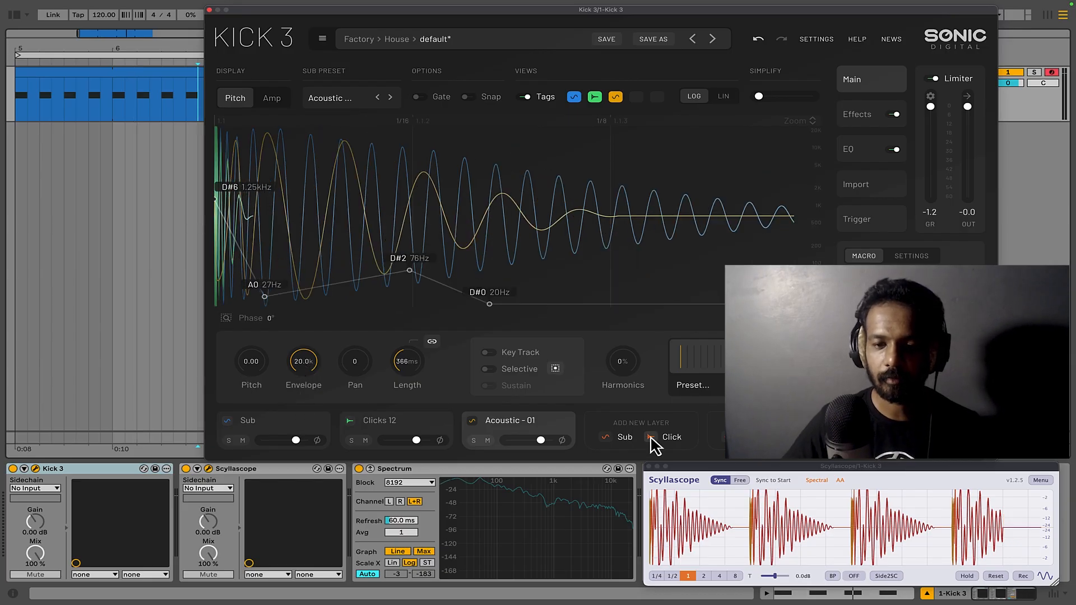
Add a new click layer, solo it and audition successive factory click samples on it
{"action": "left_click", "coordinate": [670, 437]}
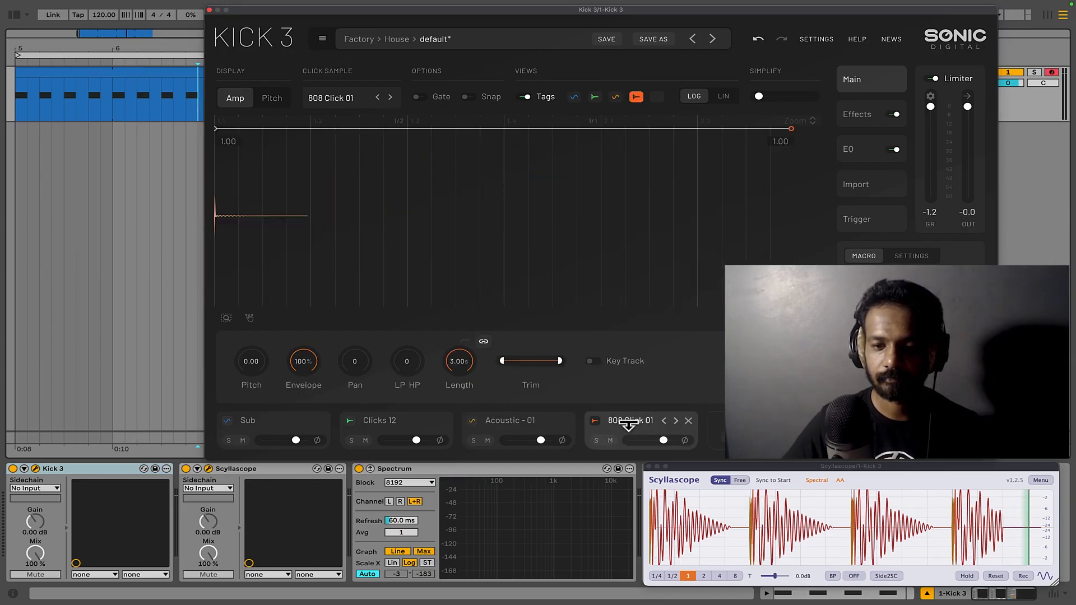
{"action": "left_click", "coordinate": [596, 441]}
{"action": "left_click", "coordinate": [675, 421]}
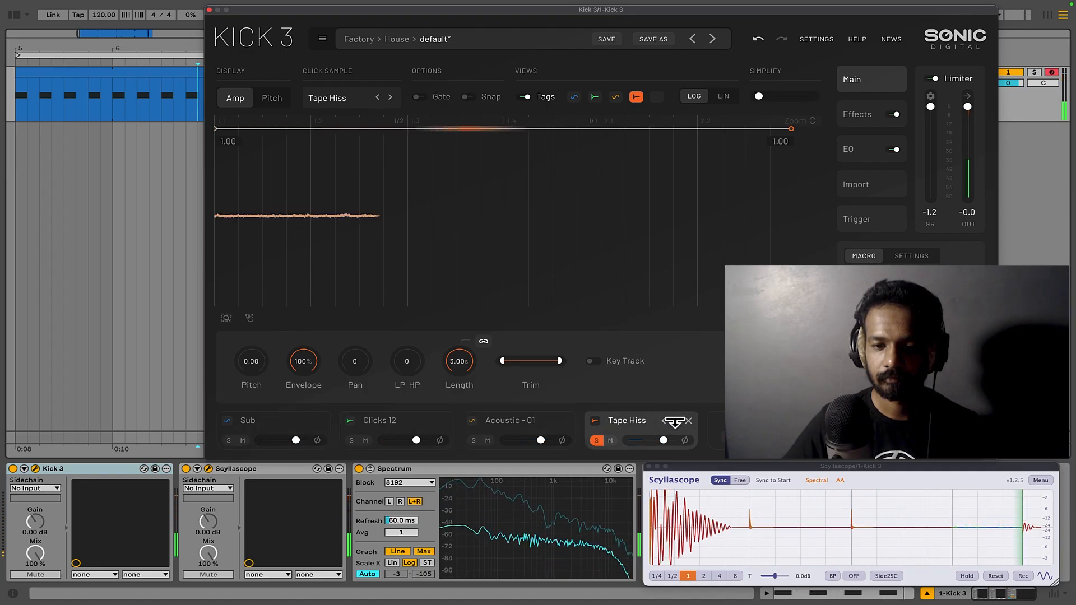
{"action": "left_click", "coordinate": [675, 421]}
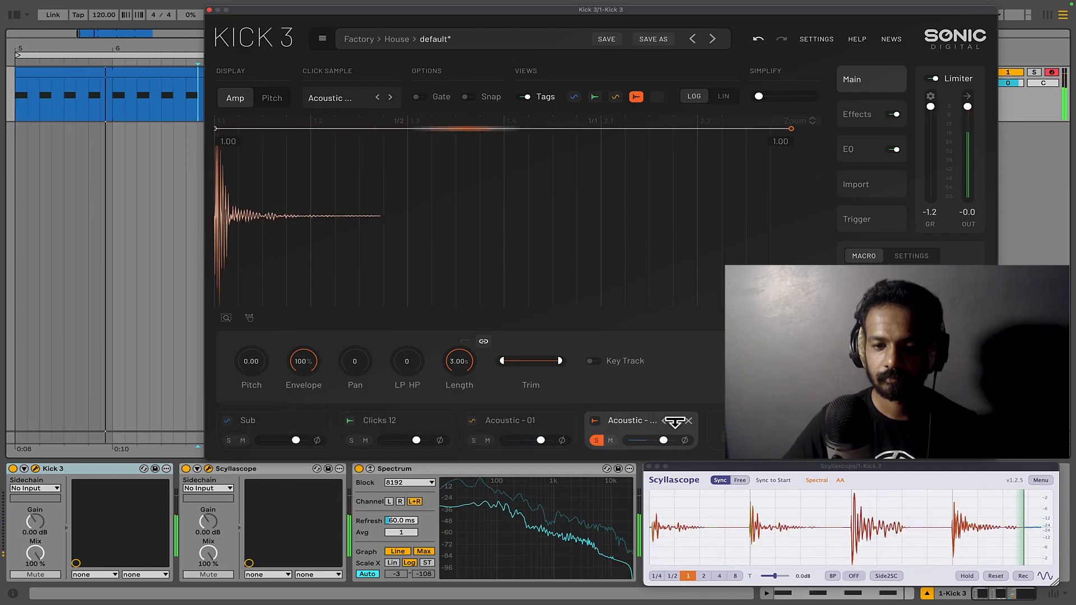
{"action": "left_click", "coordinate": [676, 422]}
Choose a click sample from the factory Clicks bank for the new click layer
{"action": "left_click", "coordinate": [345, 101]}
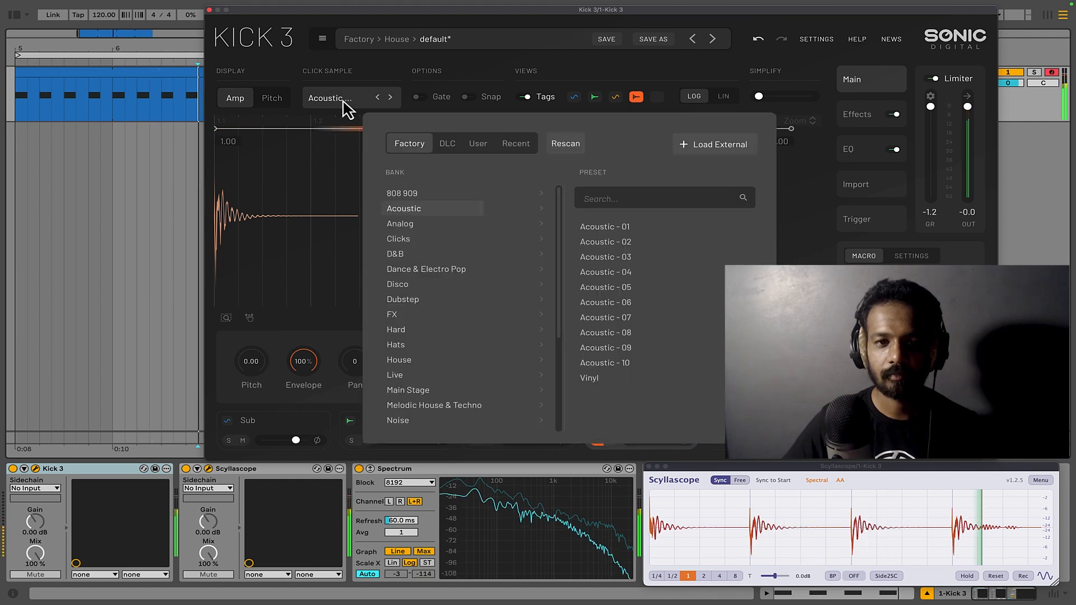
{"action": "left_click", "coordinate": [425, 240]}
{"action": "left_click", "coordinate": [593, 258]}
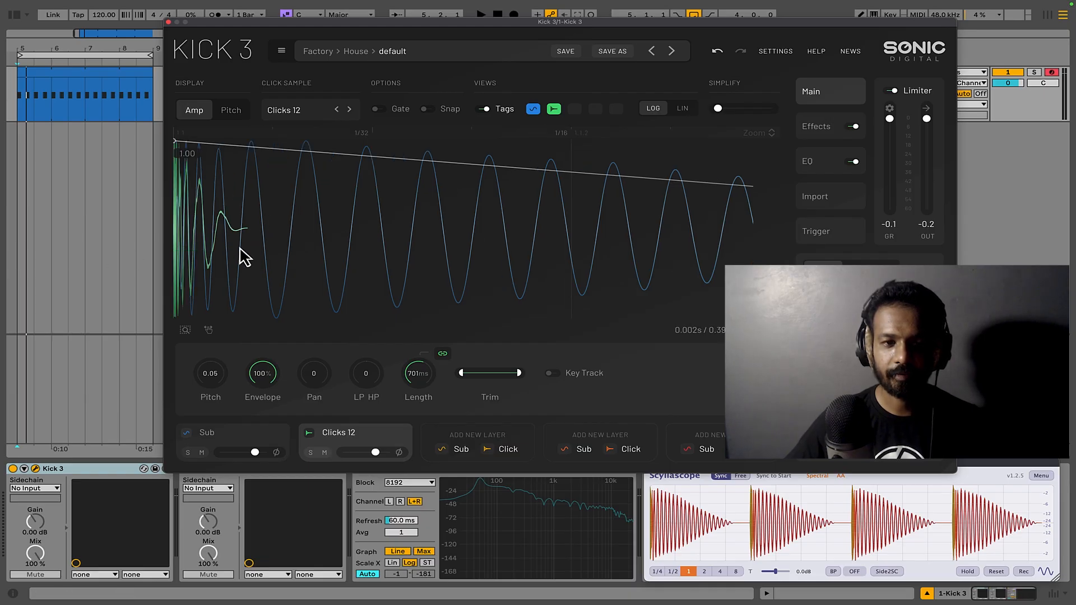
Toggle phase inversion of the Clicks 12 layer on and off repeatedly to compare its waveform with the Sub layer
{"action": "scroll", "coordinate": [242, 253], "scroll_direction": "down", "scroll_amount": 3}
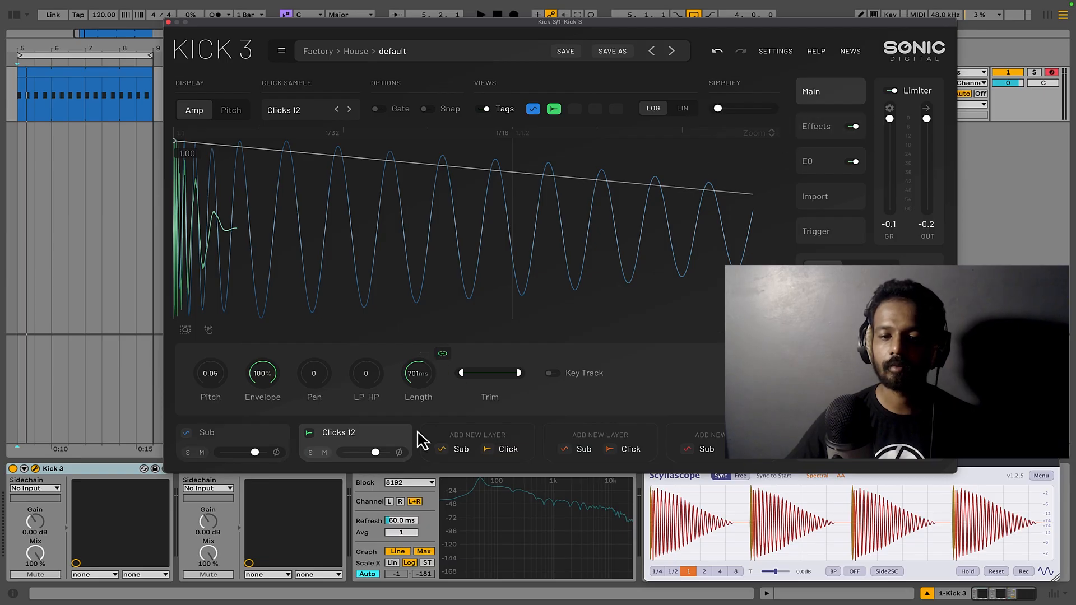
{"action": "left_click", "coordinate": [401, 458]}
{"action": "left_click", "coordinate": [402, 458]}
{"action": "left_click", "coordinate": [401, 458]}
{"action": "left_click", "coordinate": [401, 458]}
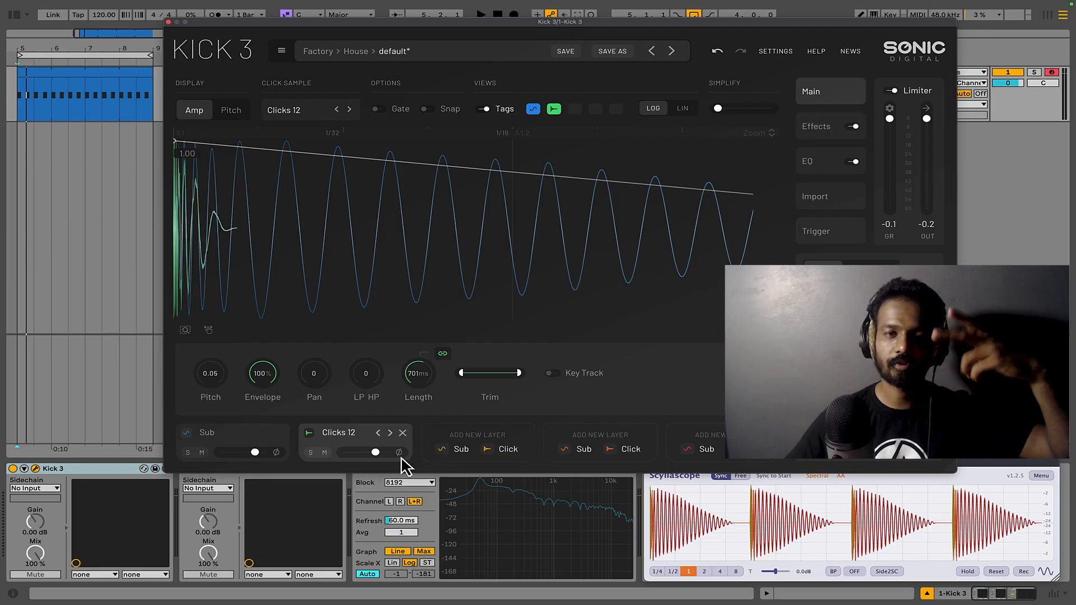
{"action": "left_click", "coordinate": [401, 458]}
{"action": "left_click", "coordinate": [402, 457]}
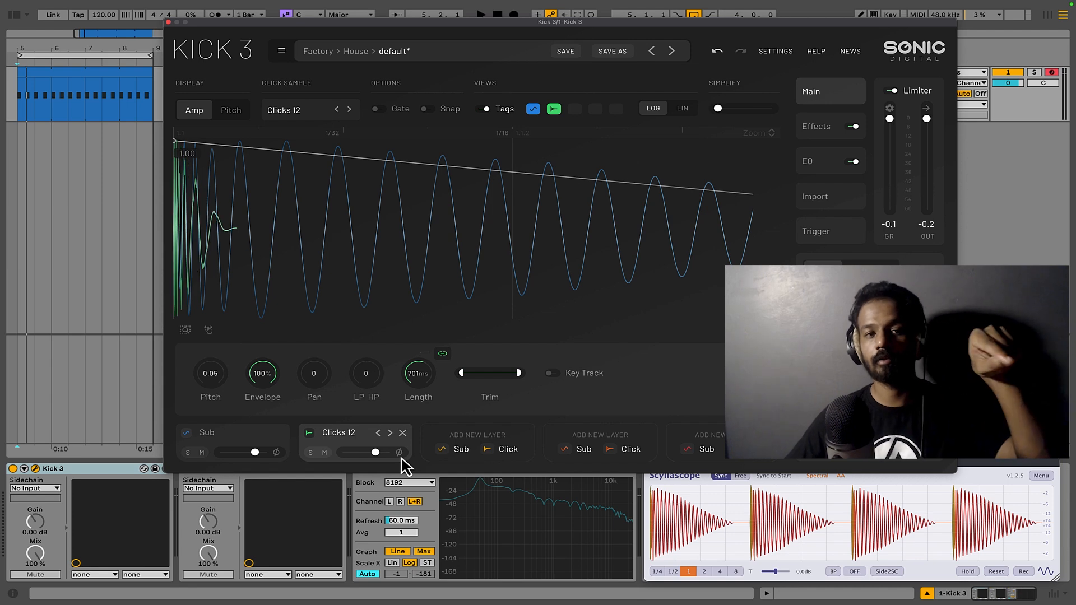
{"action": "left_click", "coordinate": [401, 458]}
{"action": "left_click", "coordinate": [401, 458]}
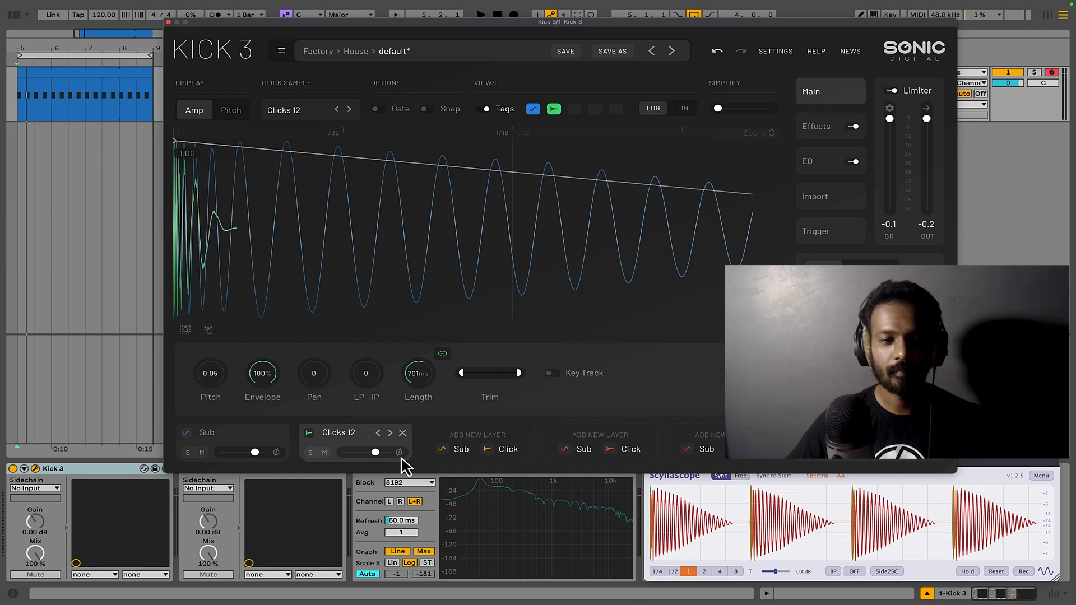
{"action": "left_click", "coordinate": [401, 458]}
{"action": "left_click", "coordinate": [402, 457]}
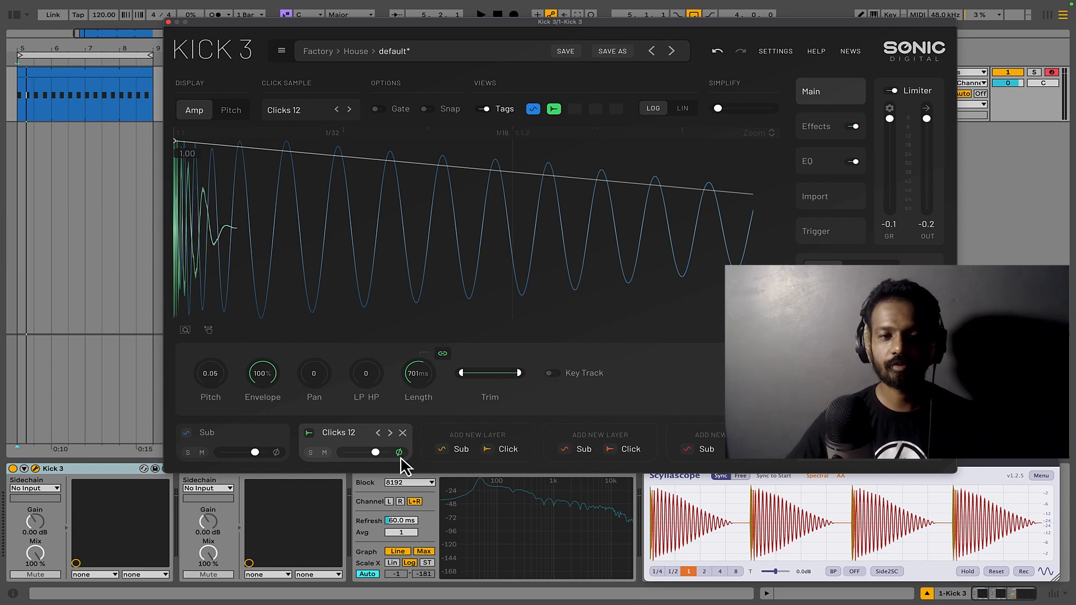
{"action": "left_click", "coordinate": [401, 457]}
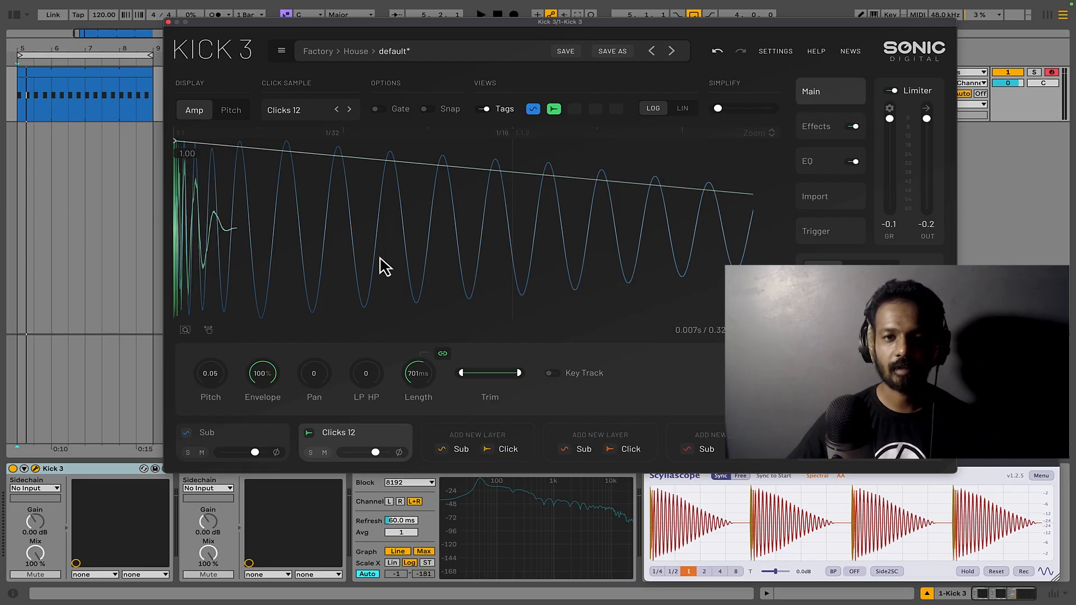
Review the Effects and EQ pages of the kick and open the Import page for sample analysis
{"action": "left_click", "coordinate": [817, 127]}
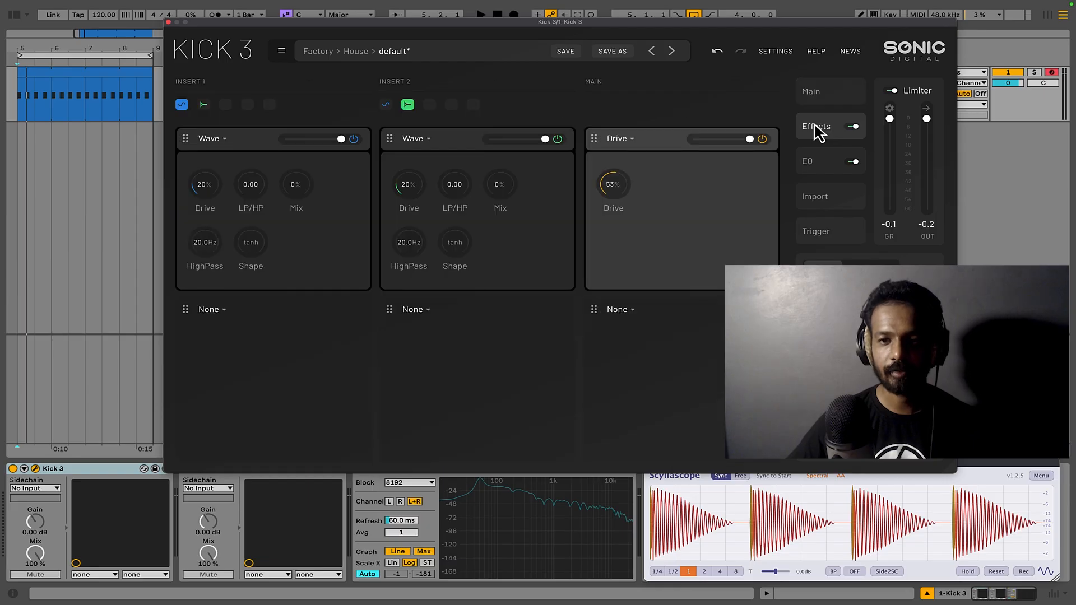
{"action": "left_click", "coordinate": [807, 164]}
{"action": "left_click", "coordinate": [813, 199]}
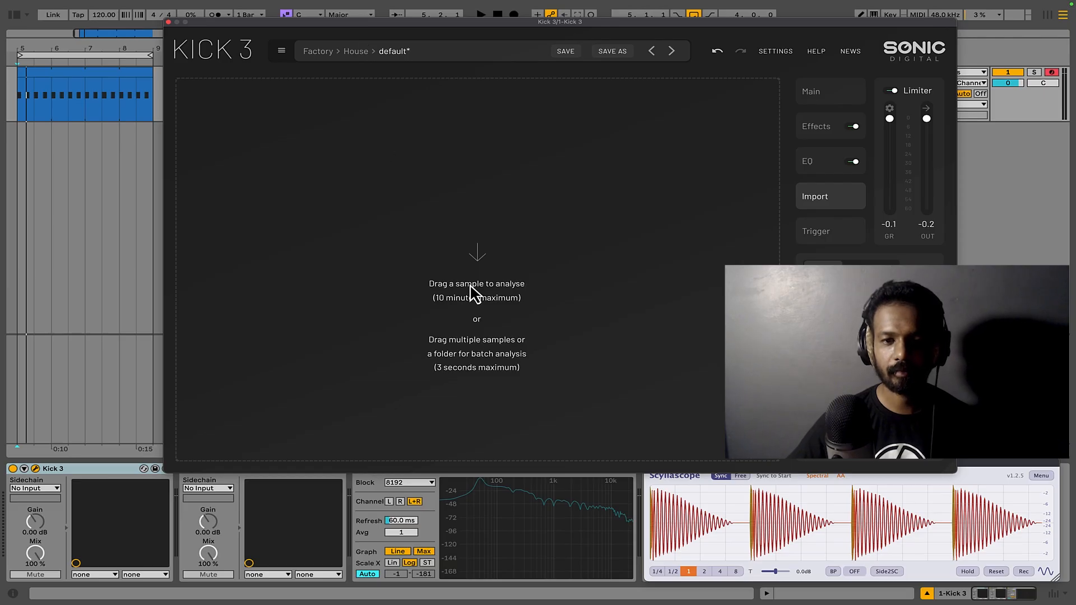
Load 909 Core Kit.adg from the Drums library onto a new MIDI track, with the plugin window moved aside
{"action": "left_click", "coordinate": [15, 16]}
{"action": "left_click_drag", "start_coordinate": [223, 24], "coordinate": [314, 156]}
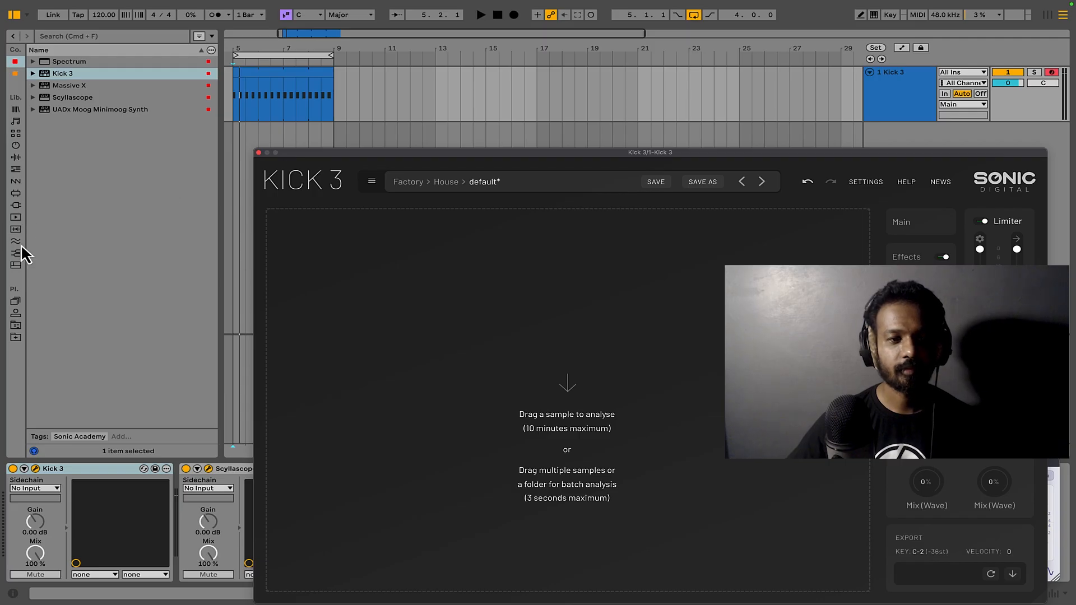
{"action": "left_click", "coordinate": [16, 134]}
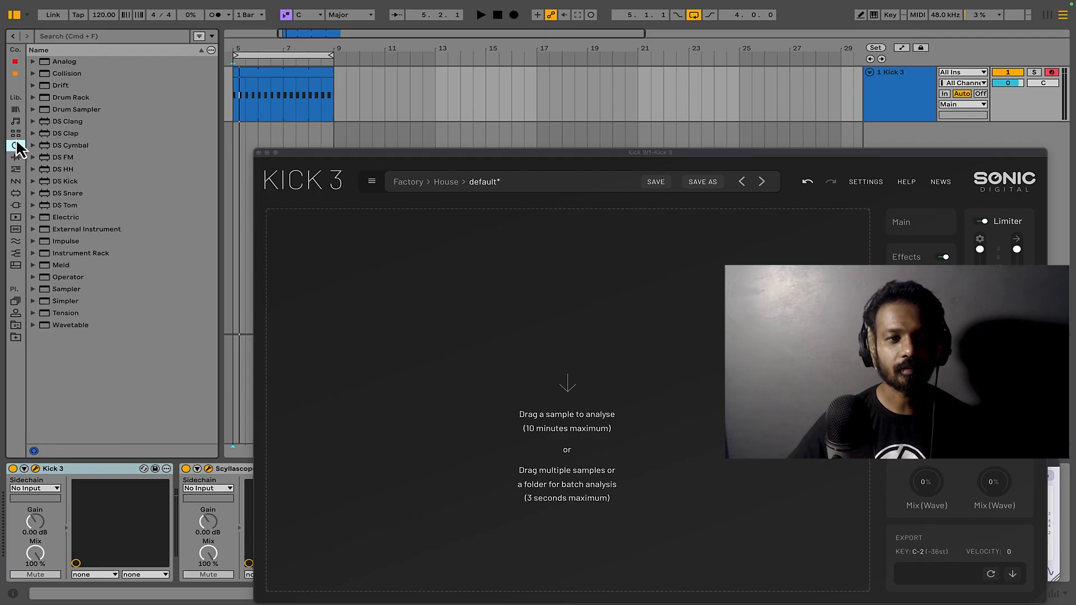
{"action": "left_click", "coordinate": [91, 207]}
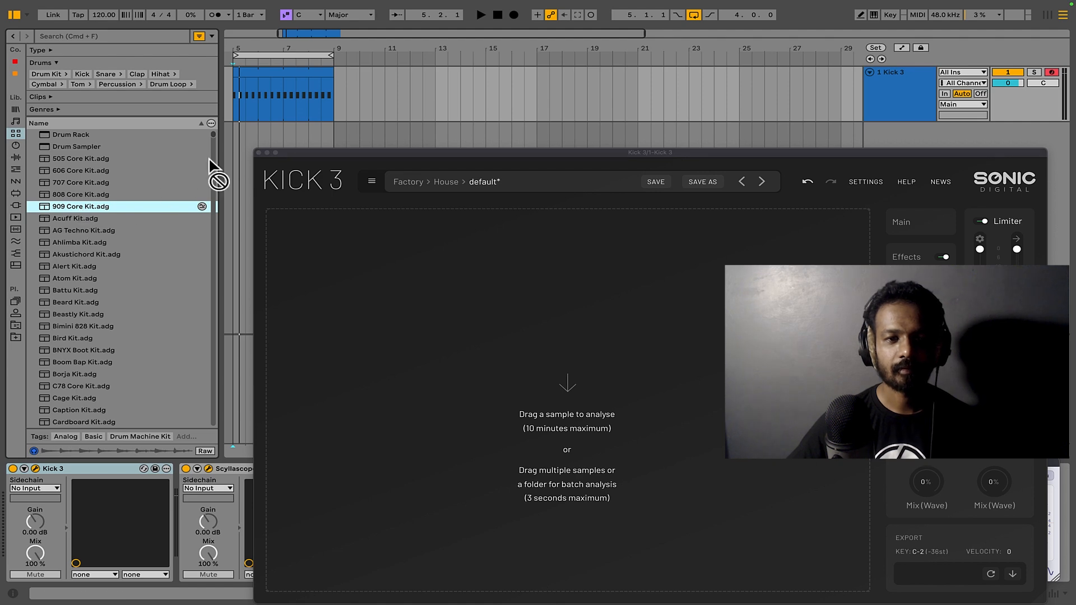
{"action": "left_click_drag", "start_coordinate": [209, 159], "coordinate": [242, 140]}
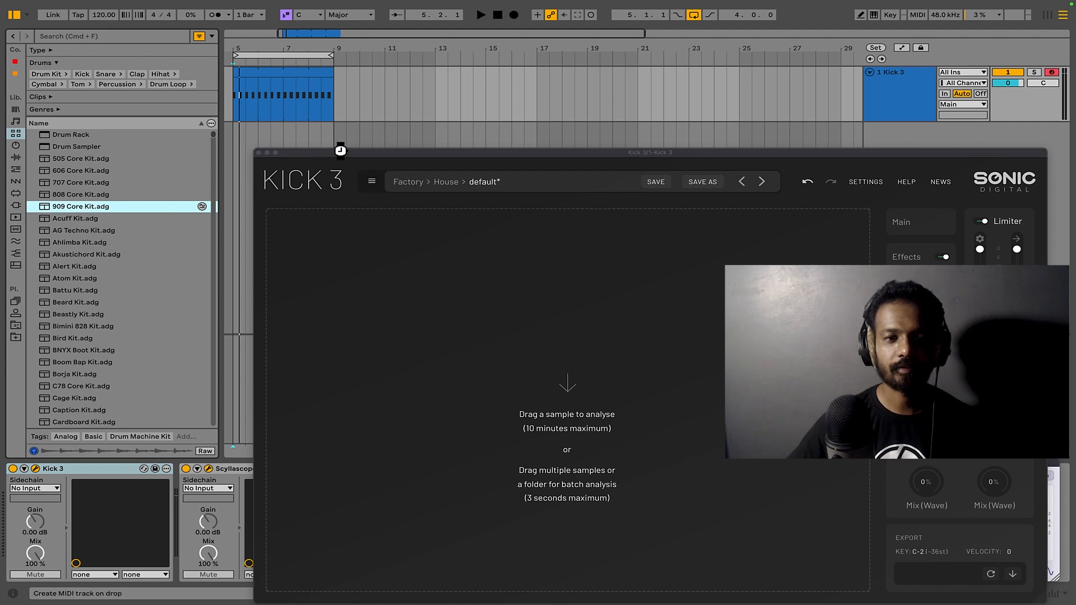
{"action": "left_click_drag", "start_coordinate": [342, 152], "coordinate": [342, 151]}
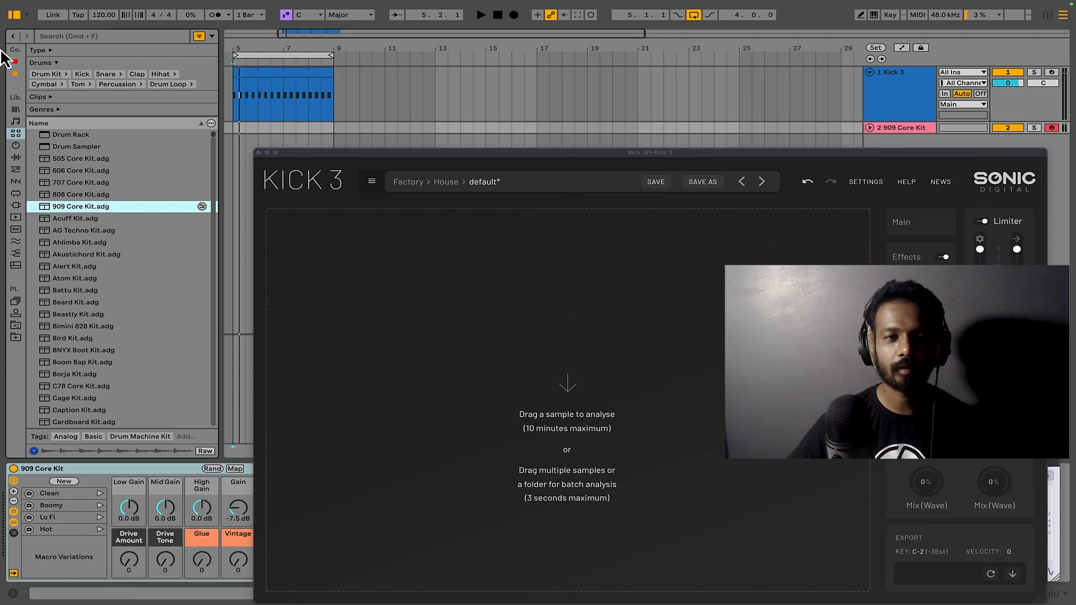
{"action": "left_click", "coordinate": [13, 36]}
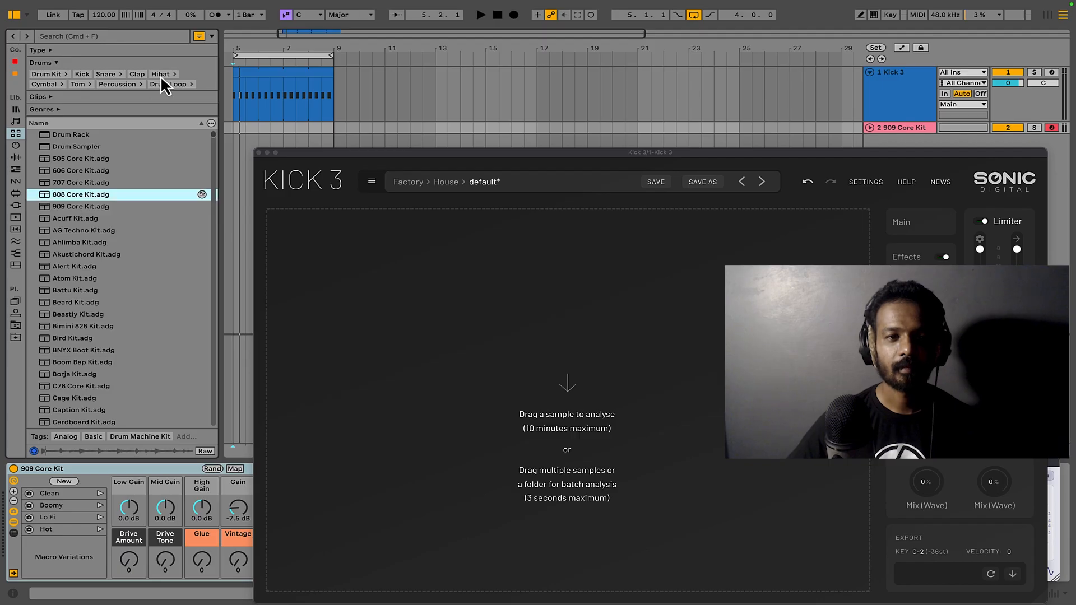
{"action": "left_click", "coordinate": [15, 15]}
Copy the Kick 3 track's MIDI clip to the 909 Core Kit track and play that track soloed
{"action": "left_click_drag", "start_coordinate": [81, 82], "coordinate": [79, 132]}
{"action": "key", "text": "space"}
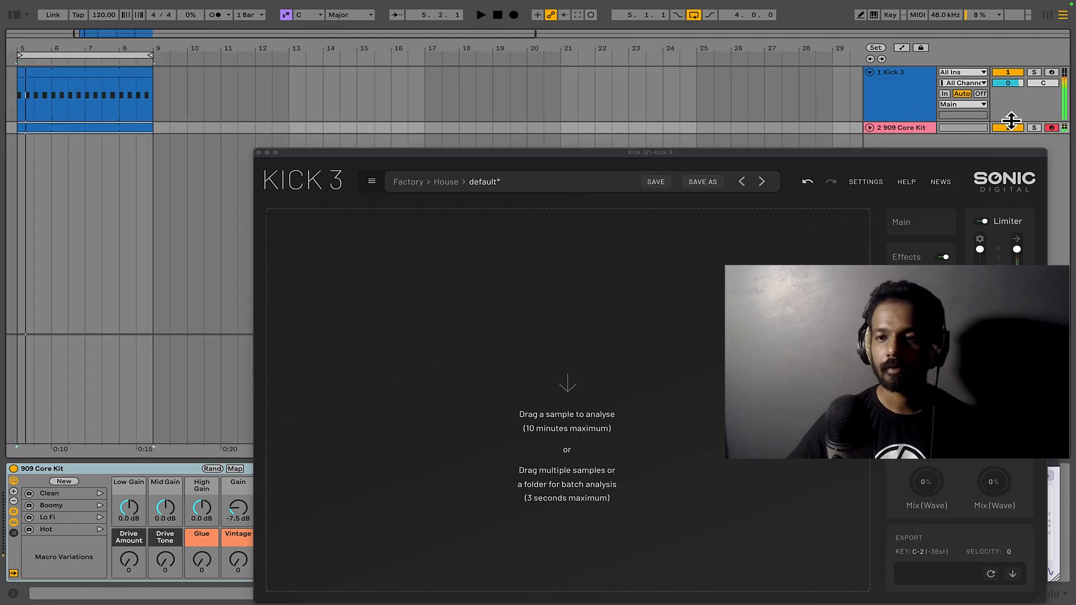
{"action": "left_click_drag", "start_coordinate": [718, 152], "coordinate": [700, 62]}
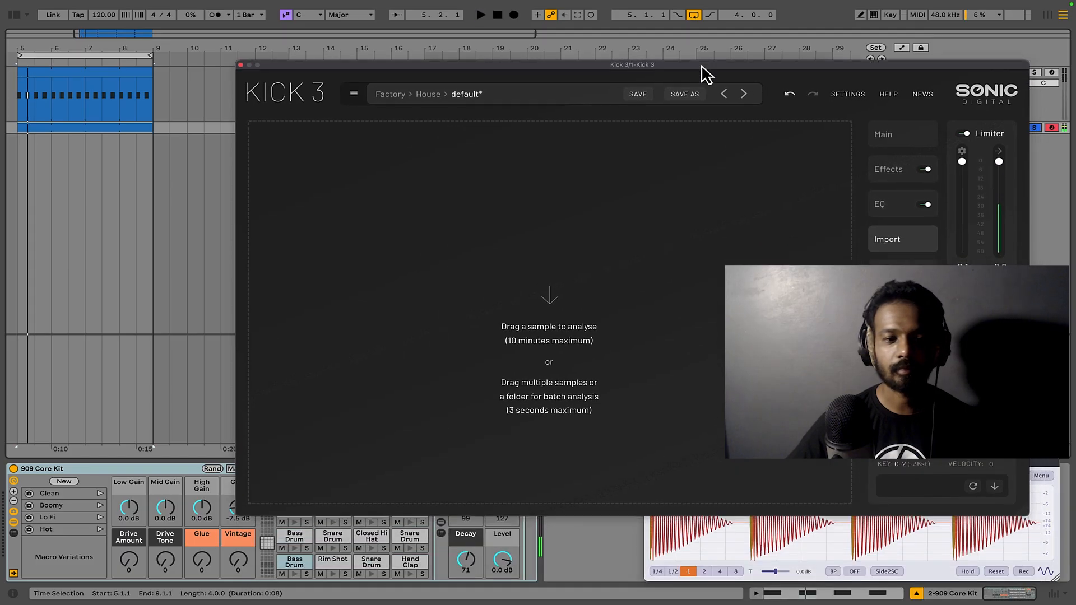
{"action": "left_click", "coordinate": [294, 571]}
Transpose all notes in the 909 Core Kit clip down from Crash to the C1 Bass Drum and play them back
{"action": "double_click", "coordinate": [89, 134]}
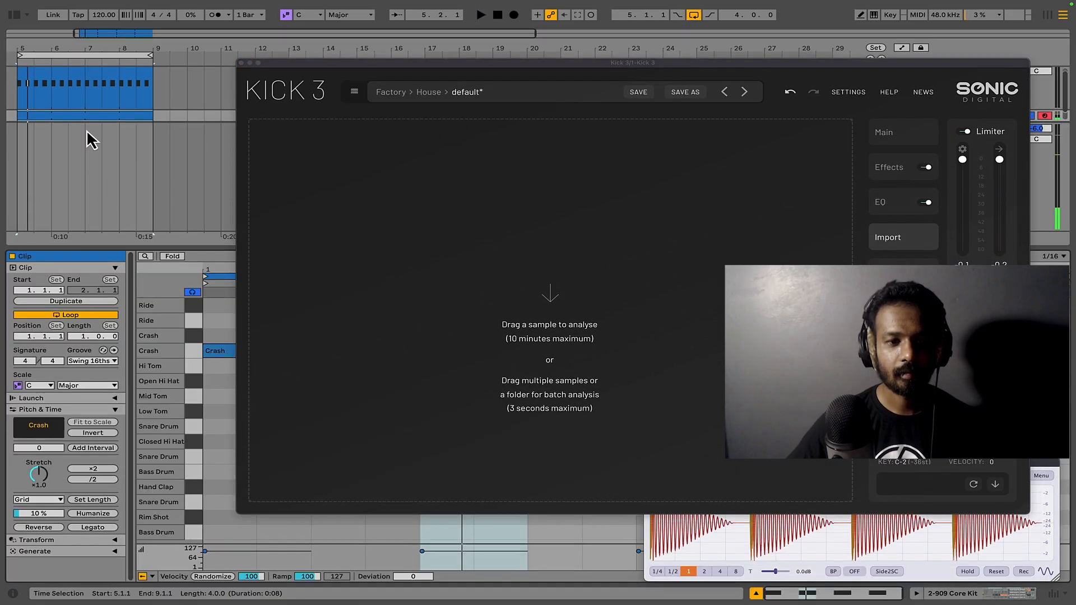
{"action": "key", "text": "ctrl+a"}
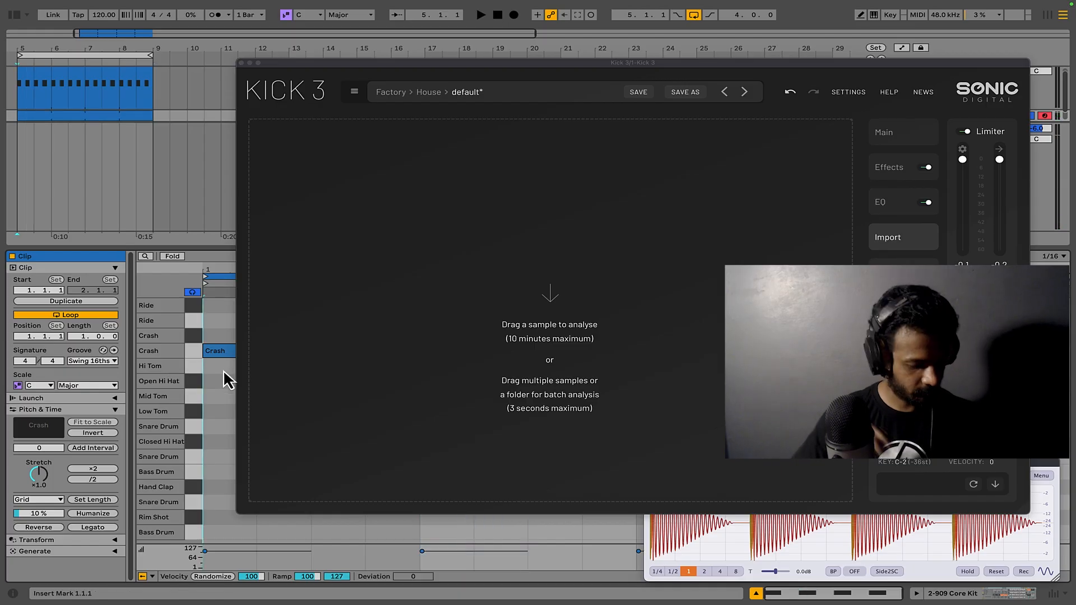
{"action": "key", "text": "Down"}
{"action": "key", "text": "Down"}
{"action": "key", "text": "Down"}
{"action": "key", "text": "Down"}
{"action": "key", "text": "Down"}
{"action": "key", "text": "Down"}
{"action": "key", "text": "Down"}
{"action": "key", "text": "Down"}
{"action": "key", "text": "Down"}
{"action": "key", "text": "Down"}
{"action": "key", "text": "Down"}
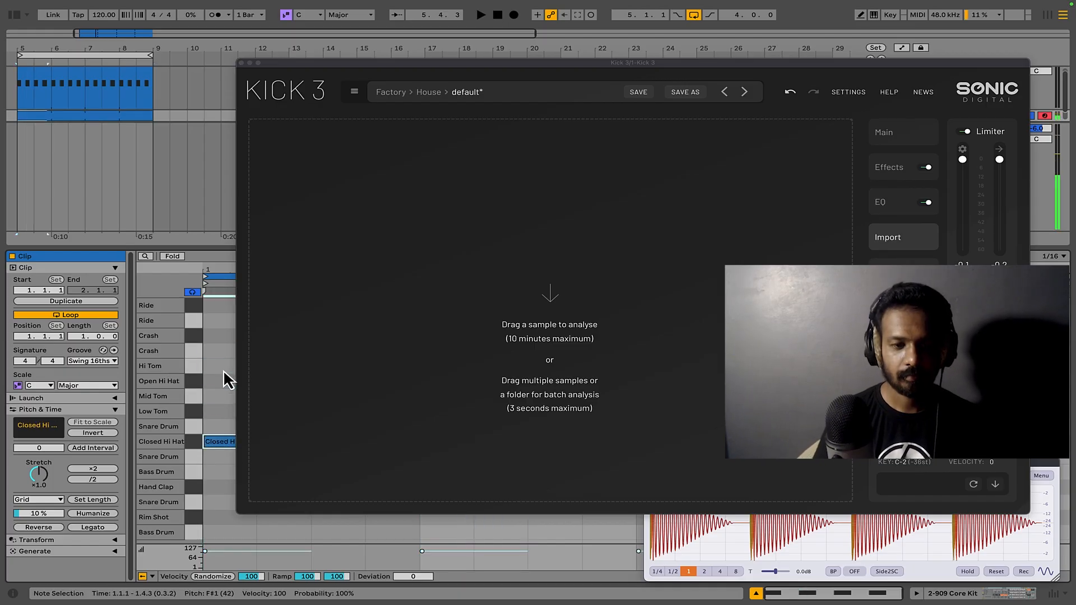
{"action": "key", "text": "Down"}
{"action": "key", "text": "space"}
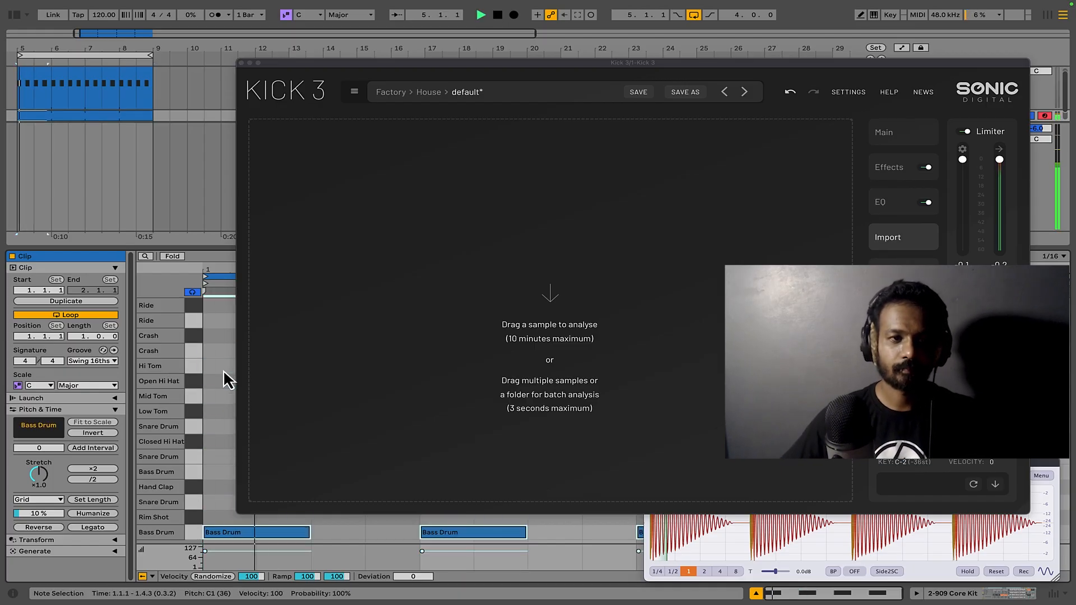
{"action": "left_click_drag", "start_coordinate": [771, 63], "coordinate": [675, 69]}
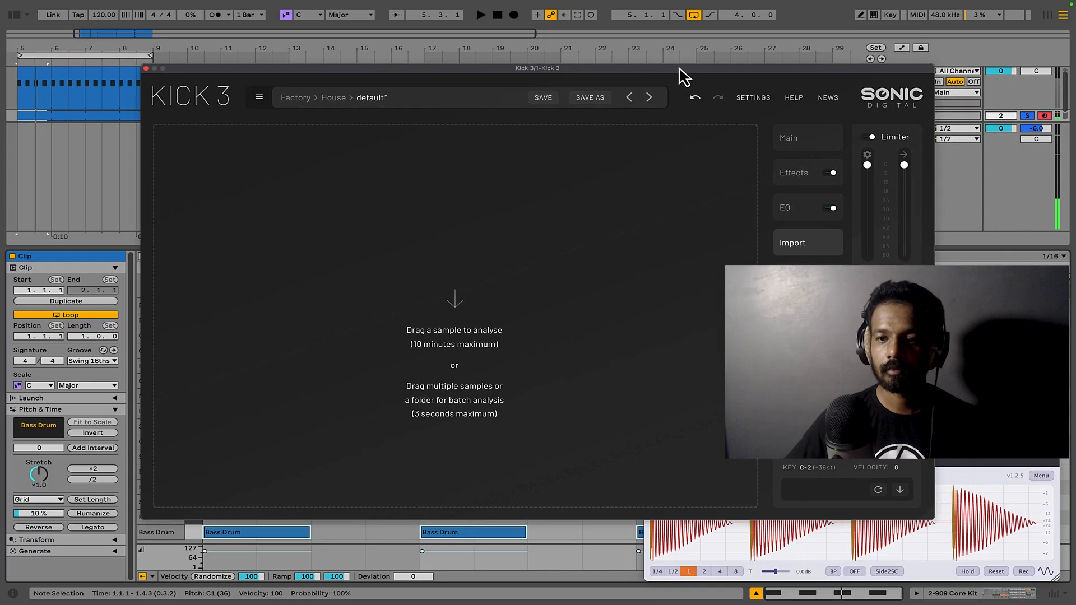
{"action": "key", "text": "space"}
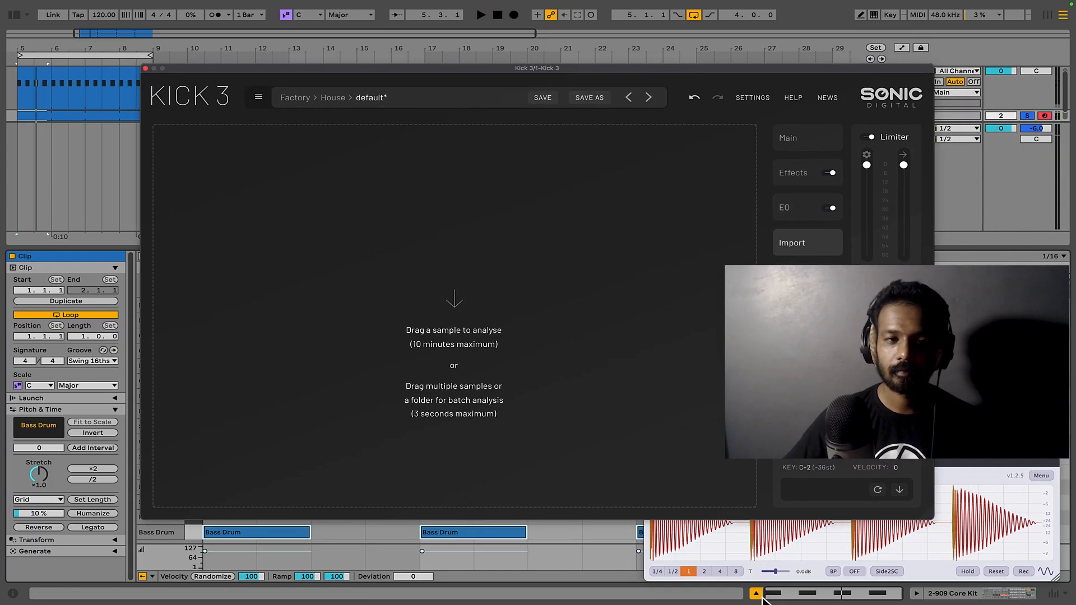
Bounce the 909 Core Kit track to audio in place and unfold it in the arrangement
{"action": "left_click", "coordinate": [756, 595]}
{"action": "left_click_drag", "start_coordinate": [845, 69], "coordinate": [903, 197]}
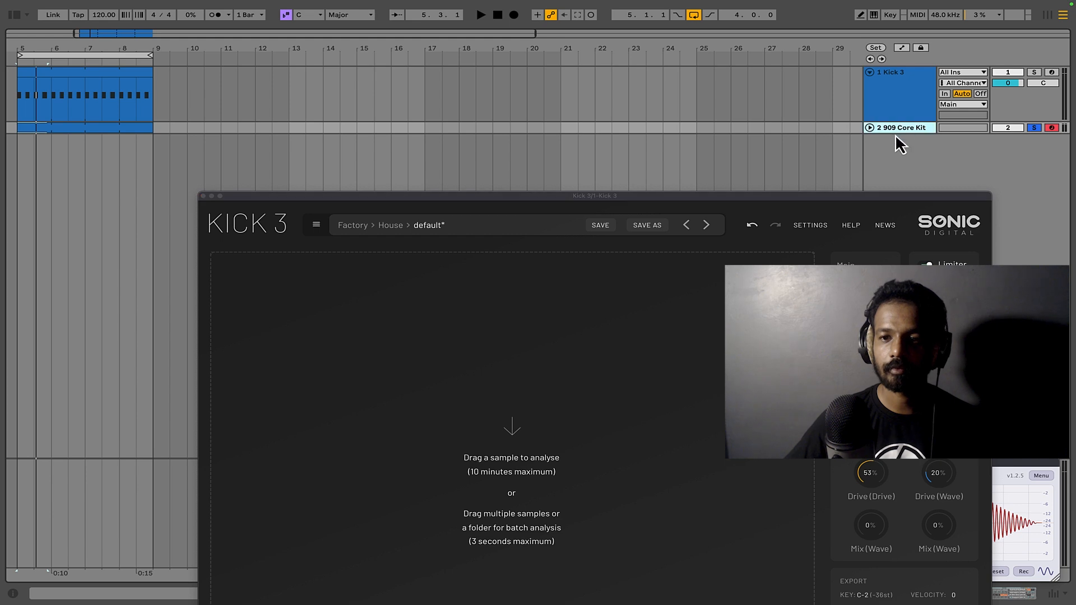
{"action": "right_click", "coordinate": [898, 129]}
{"action": "left_click", "coordinate": [949, 216]}
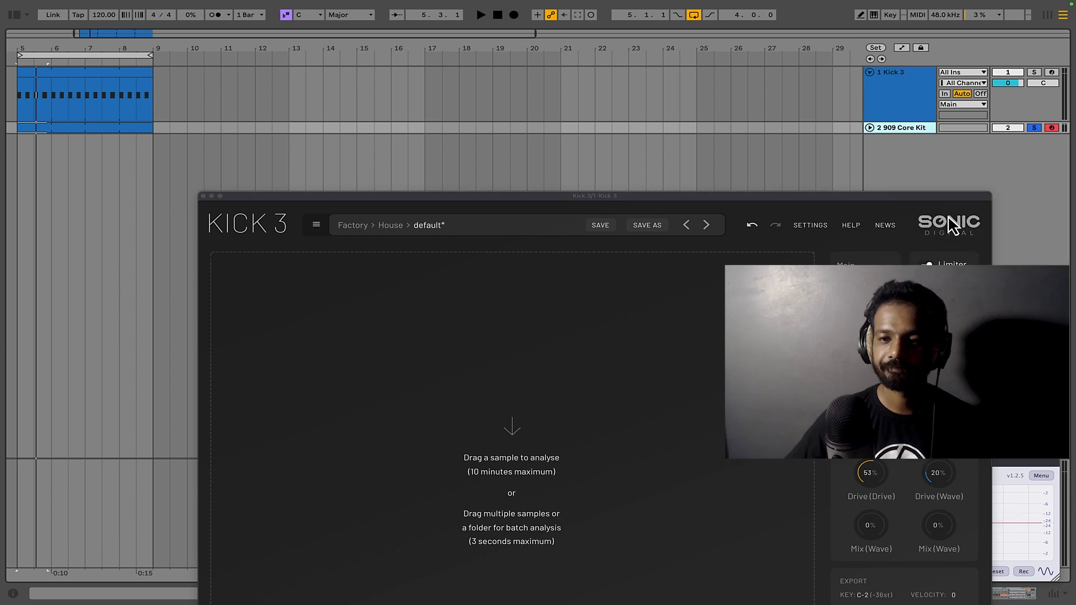
{"action": "left_click", "coordinate": [871, 129]}
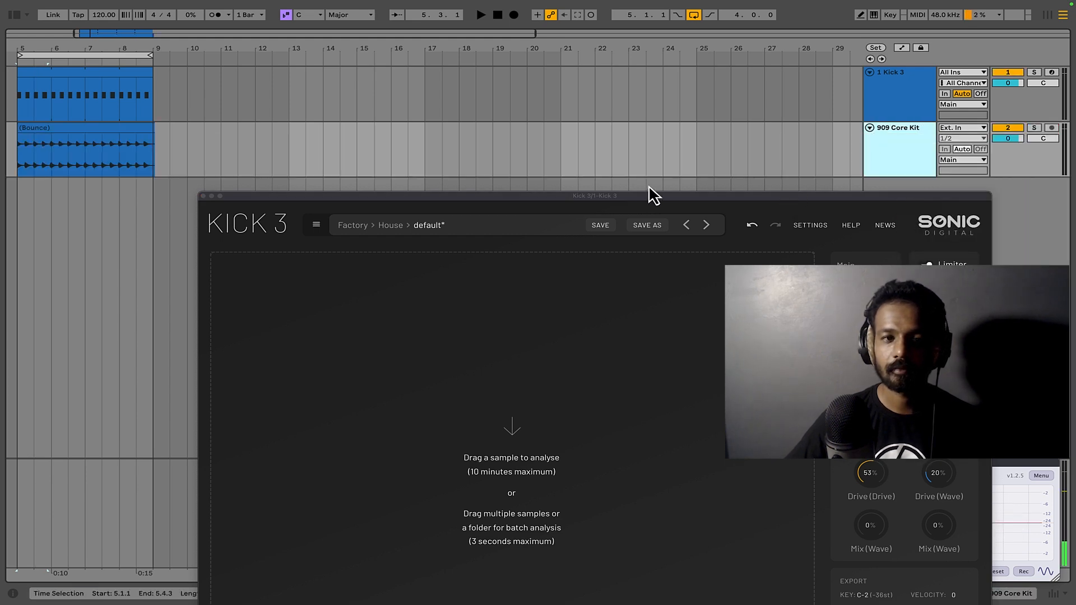
Play the bounced 909 Core Kit track soloed, and reposition the plugin window beside its audio clip
{"action": "left_click_drag", "start_coordinate": [657, 195], "coordinate": [659, 74]}
{"action": "key", "text": "space"}
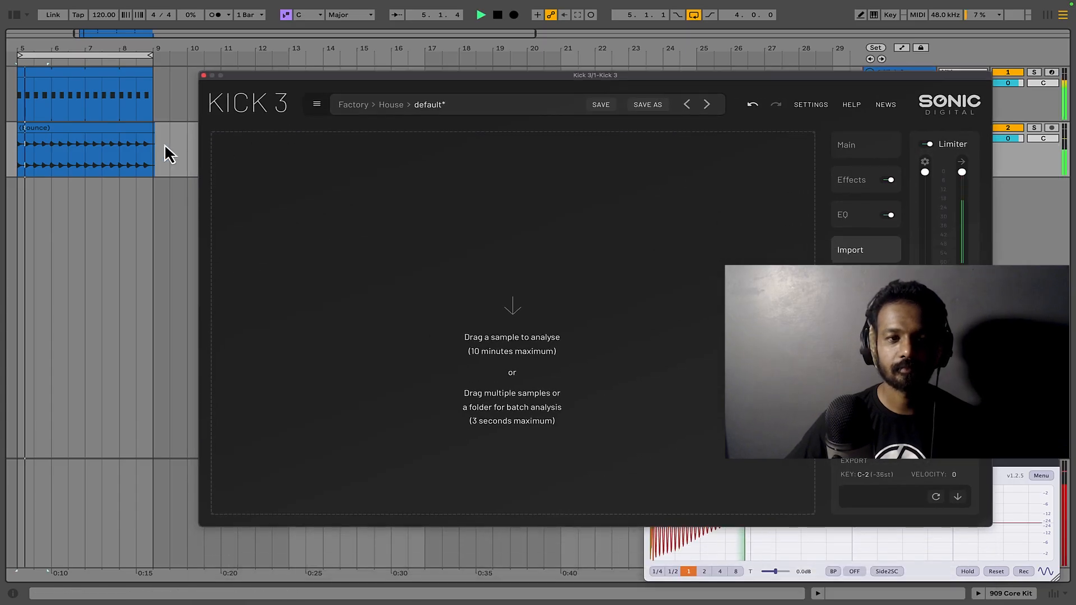
{"action": "key", "text": "space"}
{"action": "left_click", "coordinate": [1034, 128]}
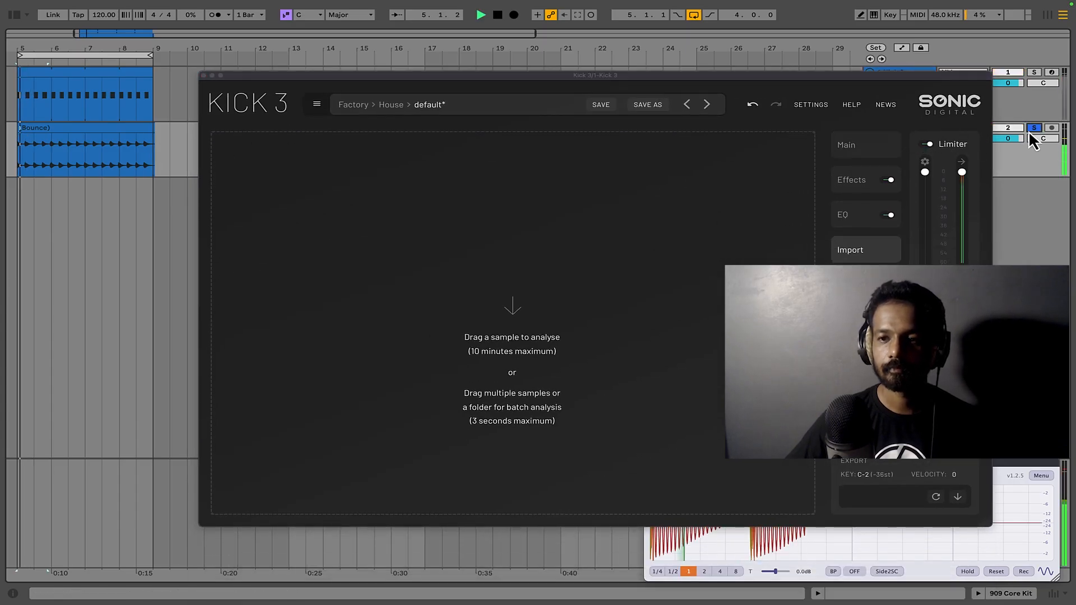
{"action": "left_click_drag", "start_coordinate": [657, 75], "coordinate": [623, 73]}
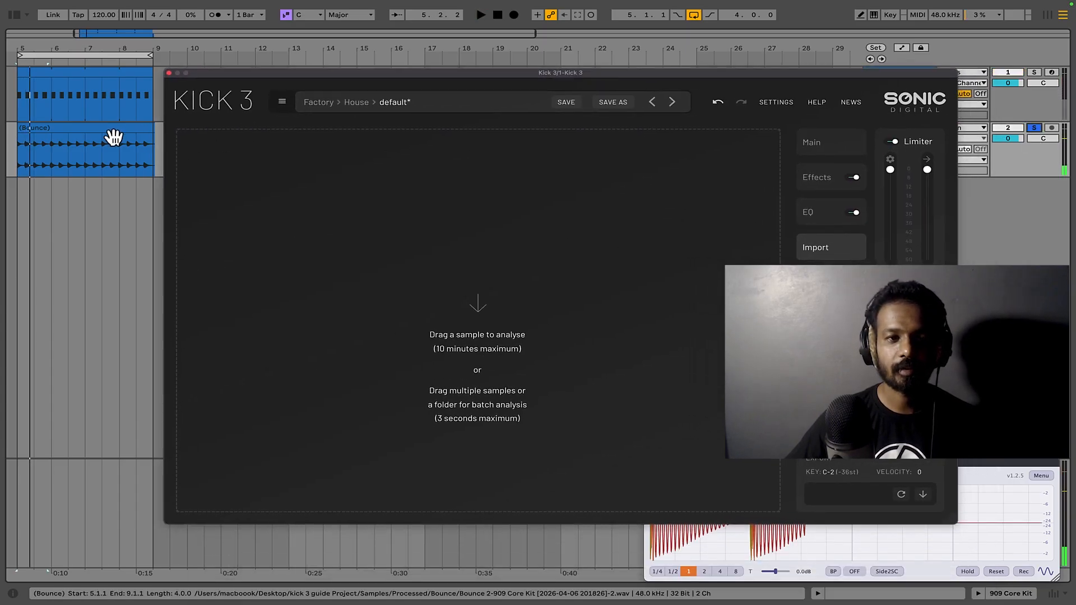
Load the bounced 909 clip into KICK 3's Import page, trim the selection to the first kick, and run Analyse & Import
{"action": "left_click_drag", "start_coordinate": [113, 136], "coordinate": [448, 266]}
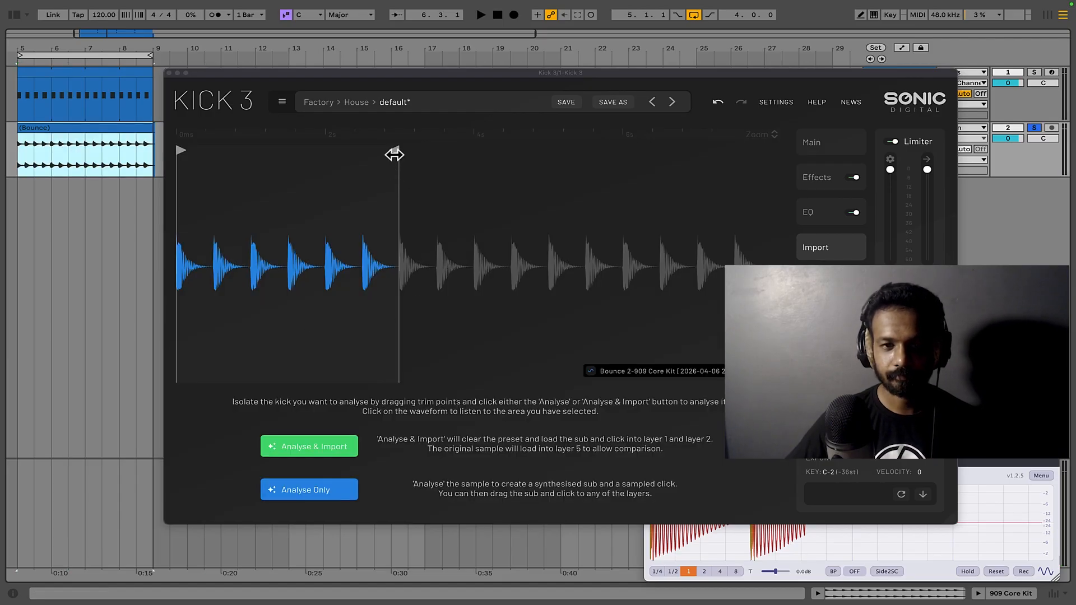
{"action": "mouse_move", "coordinate": [396, 155]}
{"action": "left_mouse_down"}
{"action": "mouse_move", "coordinate": [207, 178]}
{"action": "mouse_move", "coordinate": [835, 179]}
{"action": "mouse_move", "coordinate": [48, 217]}
{"action": "mouse_move", "coordinate": [223, 238]}
{"action": "mouse_move", "coordinate": [43, 241]}
{"action": "left_mouse_up"}
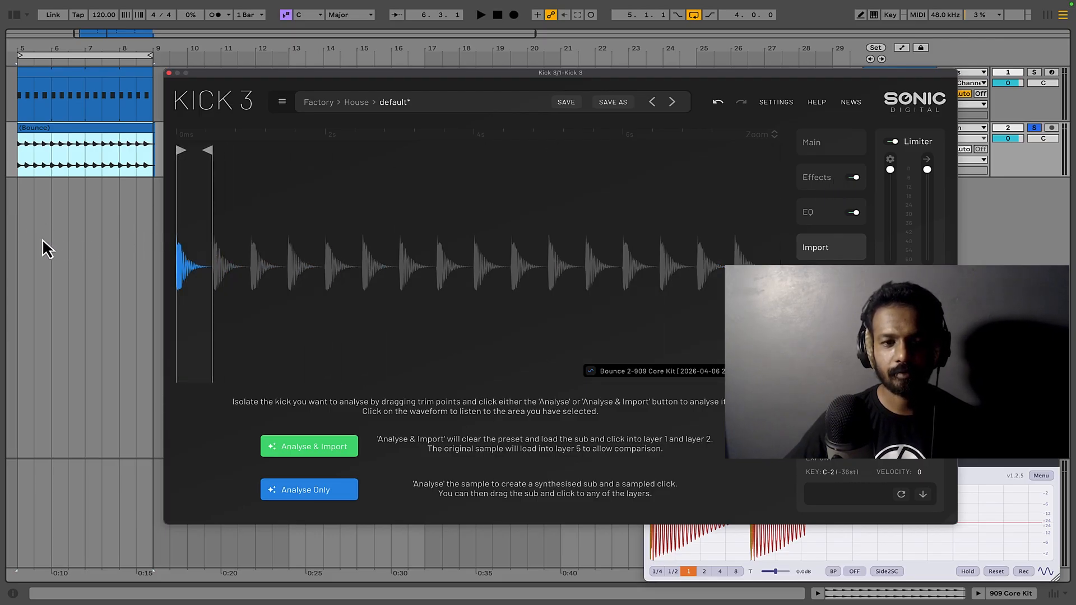
{"action": "left_click", "coordinate": [317, 445]}
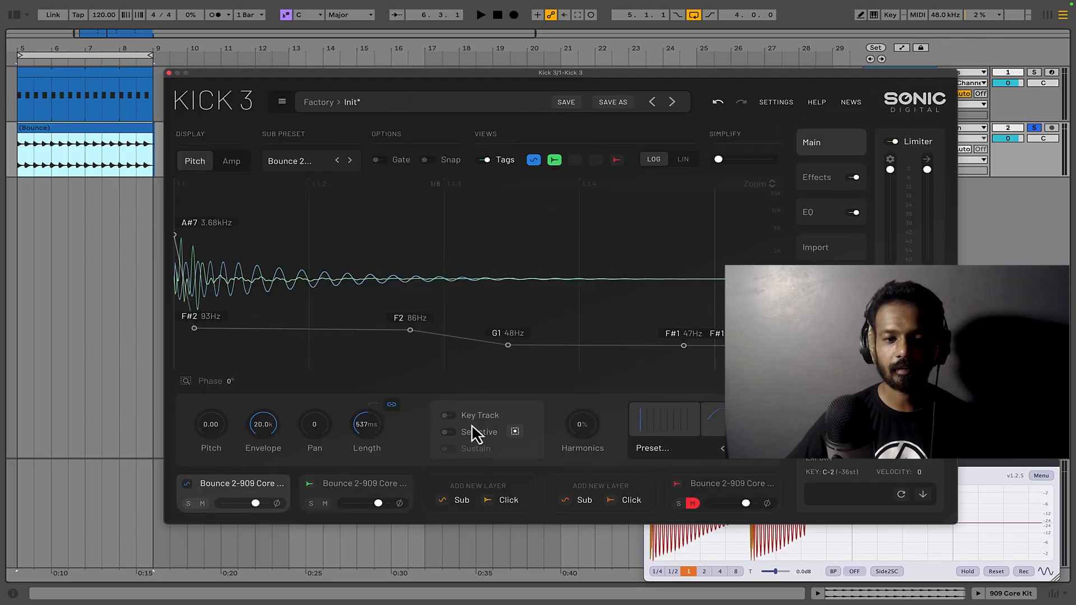
{"action": "key", "text": "space"}
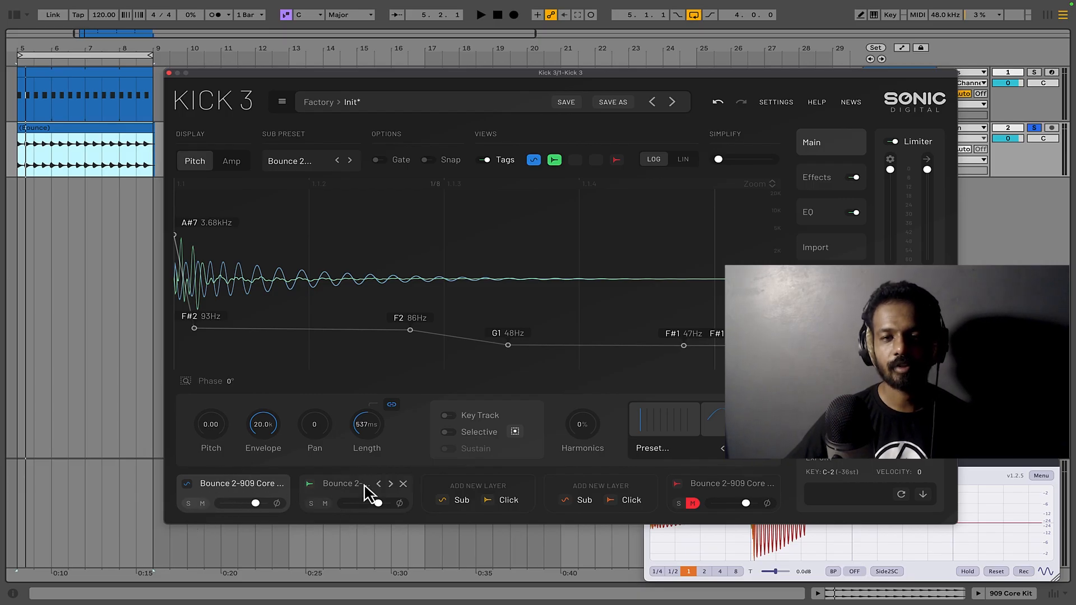
Solo the Kick 3 track, inspect the imported sub and click waveforms individually, and play the kick with both shown
{"action": "left_click", "coordinate": [1032, 73]}
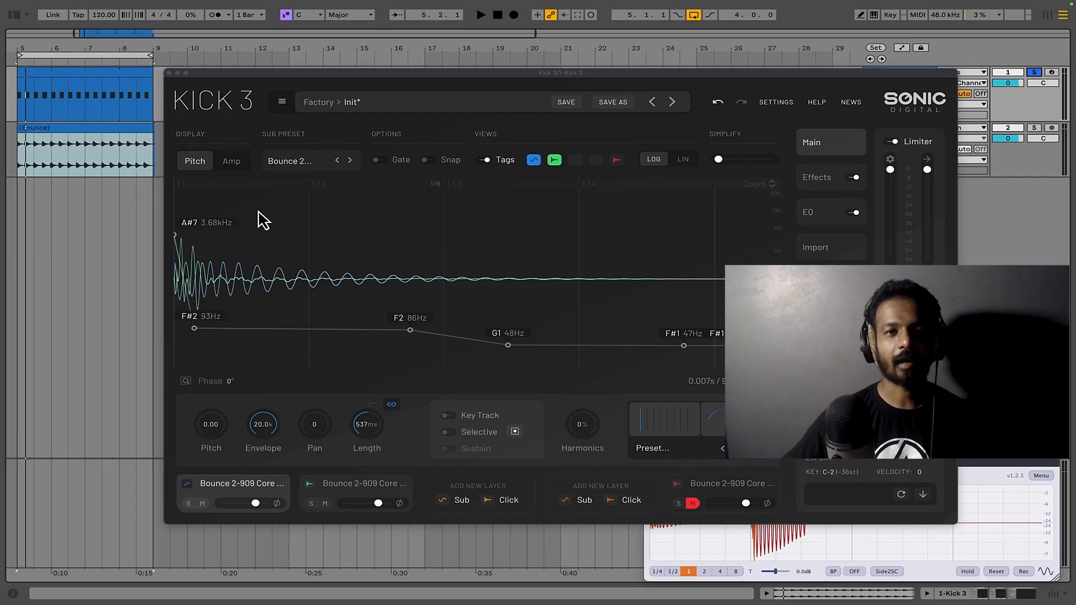
{"action": "left_click", "coordinate": [555, 160]}
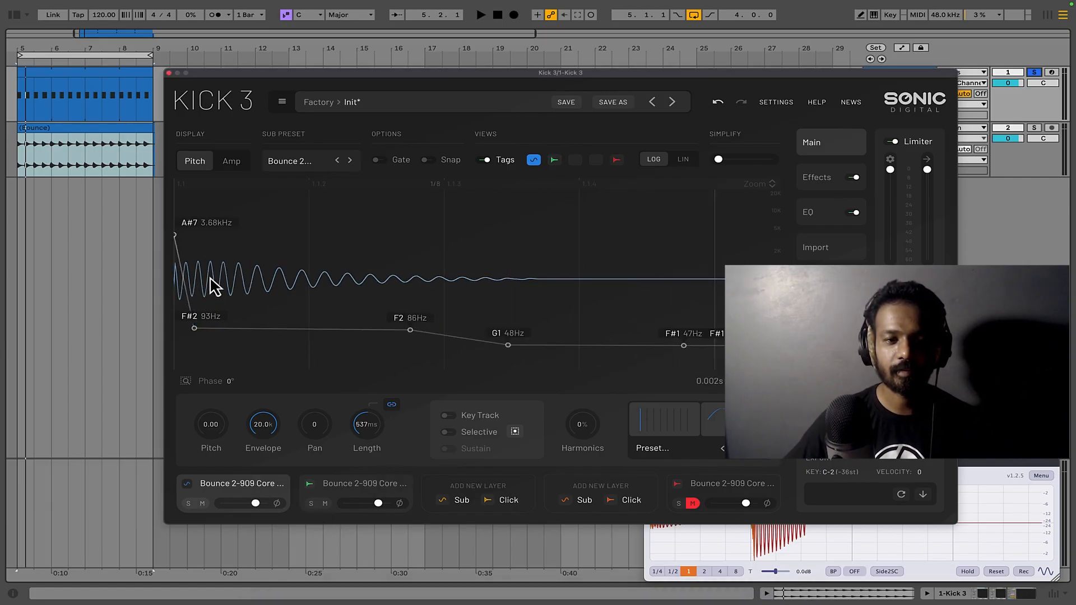
{"action": "left_click", "coordinate": [554, 163]}
{"action": "left_click", "coordinate": [530, 163]}
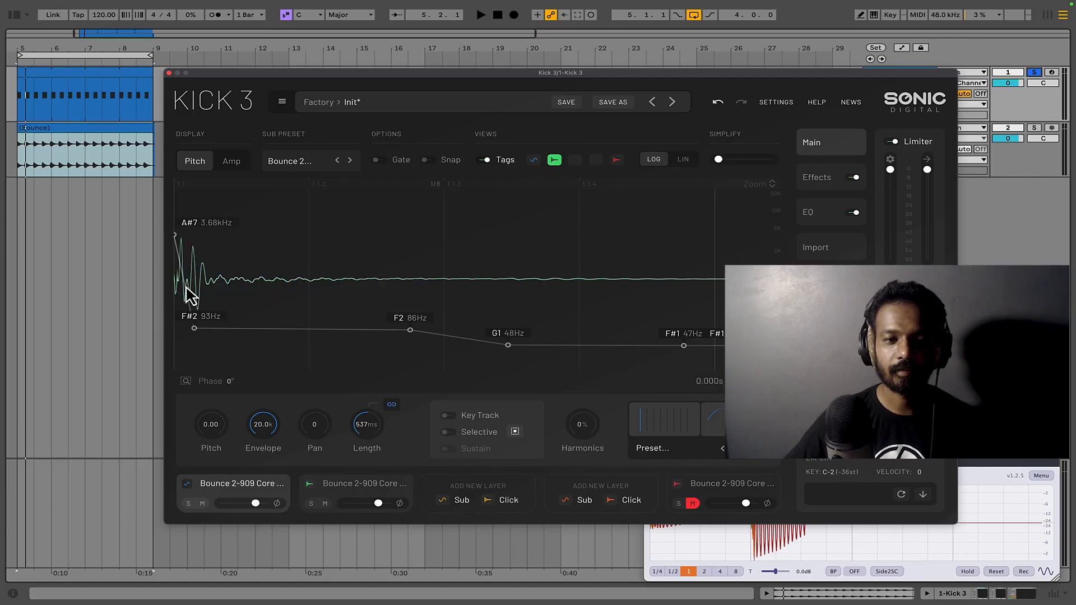
{"action": "left_click", "coordinate": [534, 161]}
{"action": "key", "text": "space"}
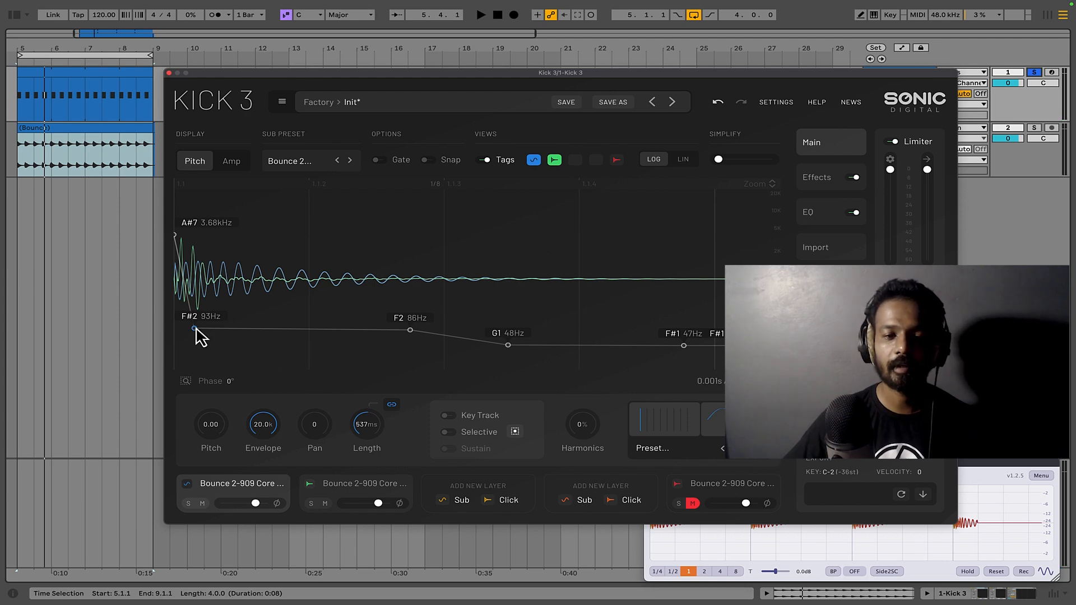
Reshape the sub's pitch envelope during playback, moving its second point to B2 125 Hz and the third to F2 85 Hz
{"action": "key", "text": "space"}
{"action": "mouse_move", "coordinate": [197, 334]}
{"action": "left_mouse_down"}
{"action": "mouse_move", "coordinate": [276, 274]}
{"action": "mouse_move", "coordinate": [238, 353]}
{"action": "mouse_move", "coordinate": [210, 321]}
{"action": "left_mouse_up"}
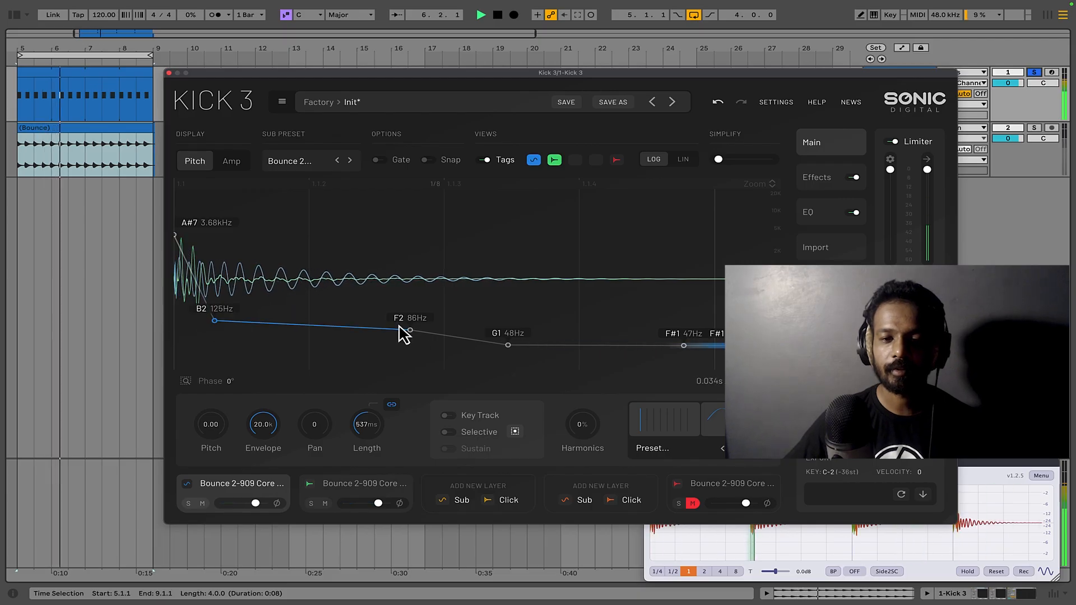
{"action": "mouse_move", "coordinate": [405, 328]}
{"action": "left_mouse_down"}
{"action": "mouse_move", "coordinate": [406, 337]}
{"action": "mouse_move", "coordinate": [407, 322]}
{"action": "left_mouse_up"}
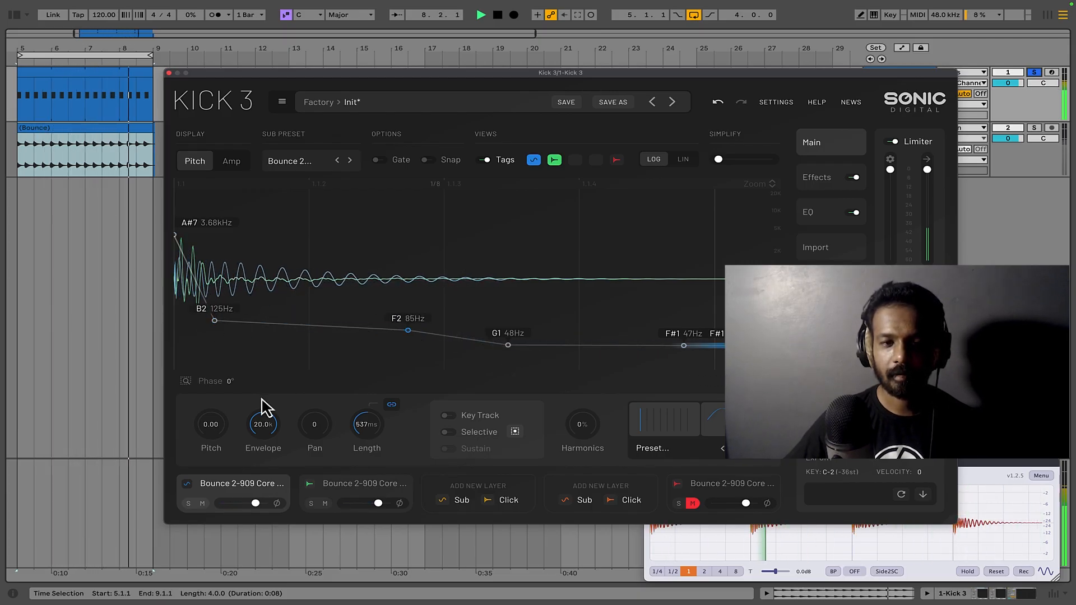
Raise the early peak of the sub's amp envelope to 0.31 and return to the pitch envelope display
{"action": "left_click", "coordinate": [232, 162]}
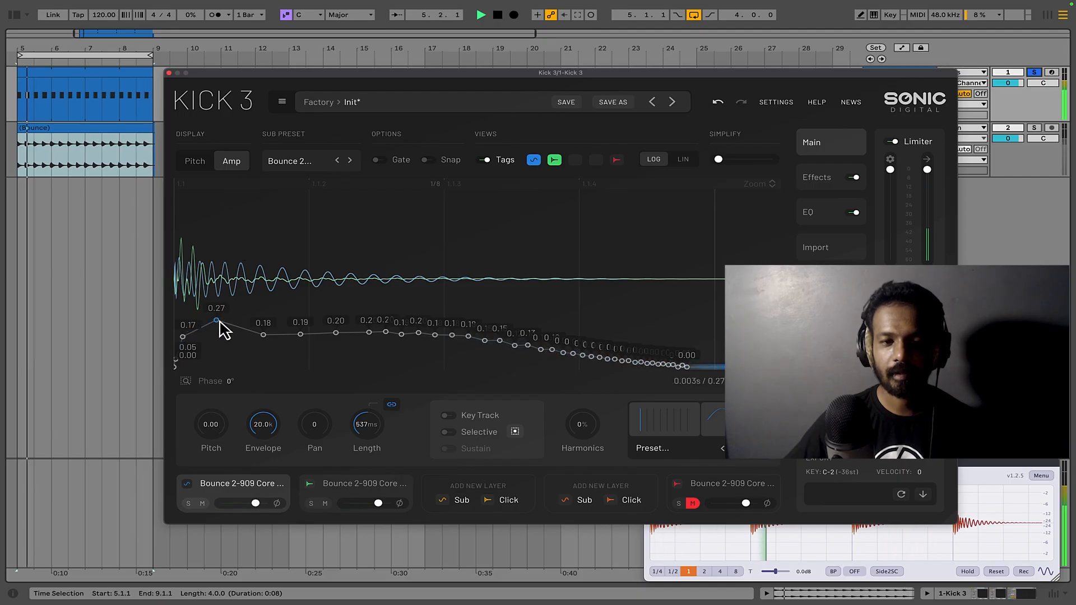
{"action": "mouse_move", "coordinate": [216, 319]}
{"action": "left_mouse_down"}
{"action": "mouse_move", "coordinate": [199, 232]}
{"action": "mouse_move", "coordinate": [212, 312]}
{"action": "left_mouse_up"}
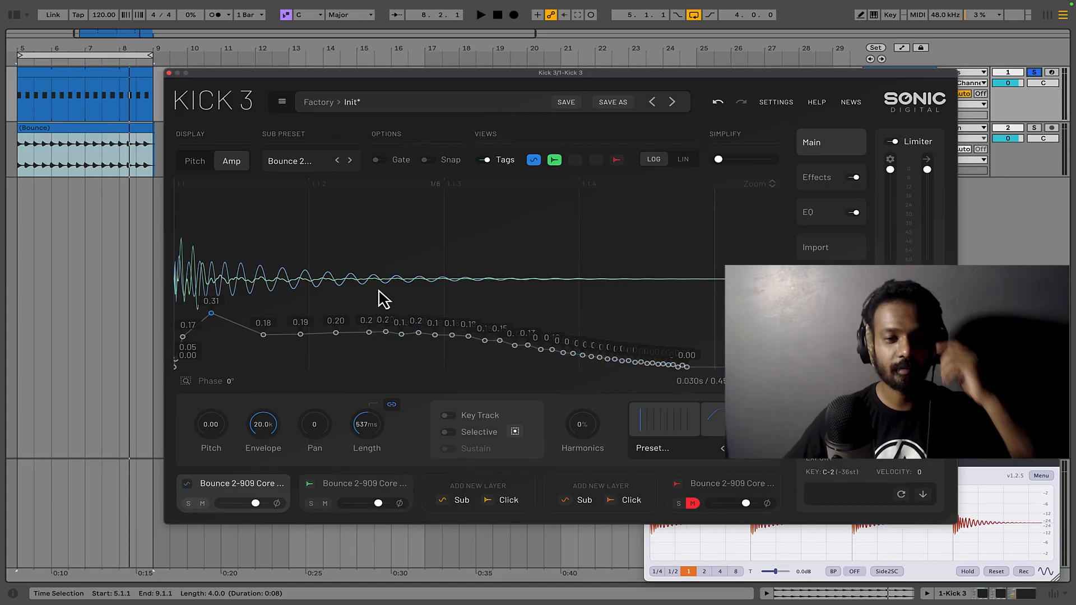
{"action": "left_click", "coordinate": [196, 164]}
{"action": "left_click", "coordinate": [238, 164]}
{"action": "left_click", "coordinate": [208, 163]}
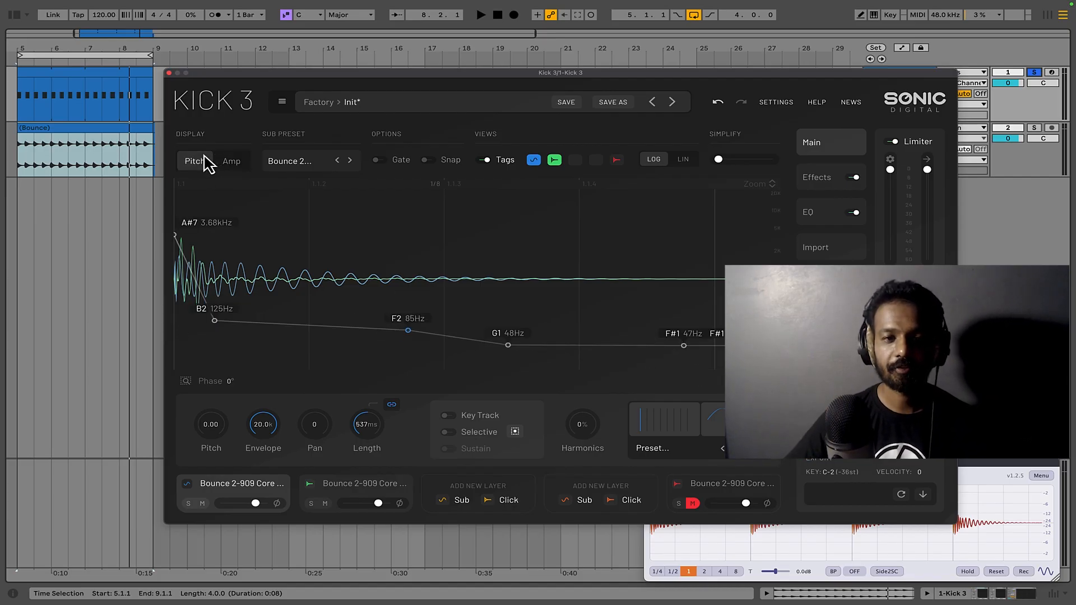
Audition the original 909 sample layer against the soloed synthesised sub and click layers
{"action": "left_click", "coordinate": [717, 487]}
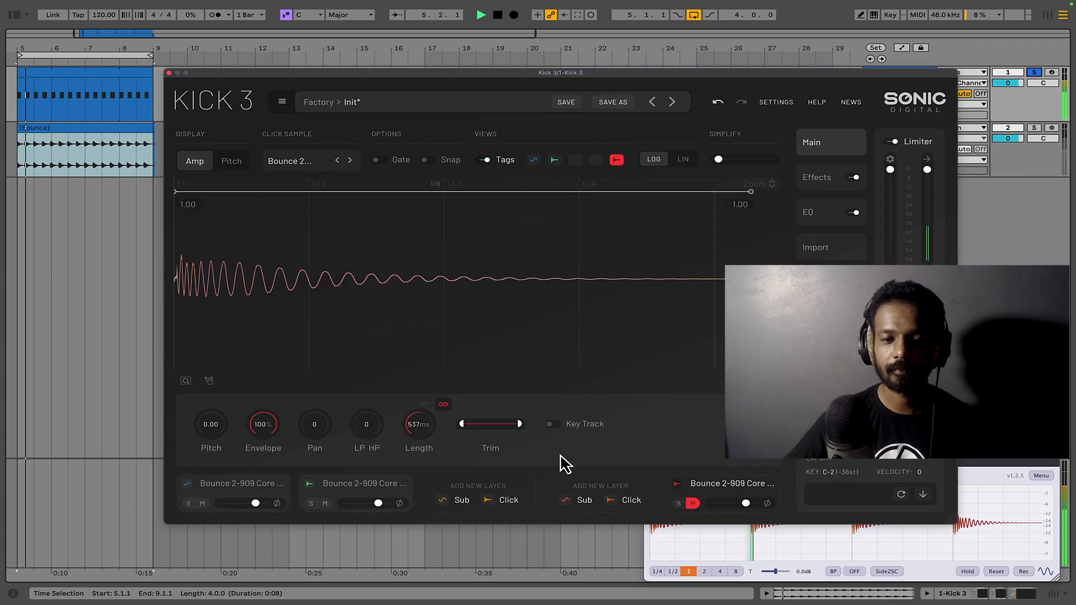
{"action": "left_click", "coordinate": [693, 503]}
{"action": "left_click", "coordinate": [678, 503]}
{"action": "key", "text": "space"}
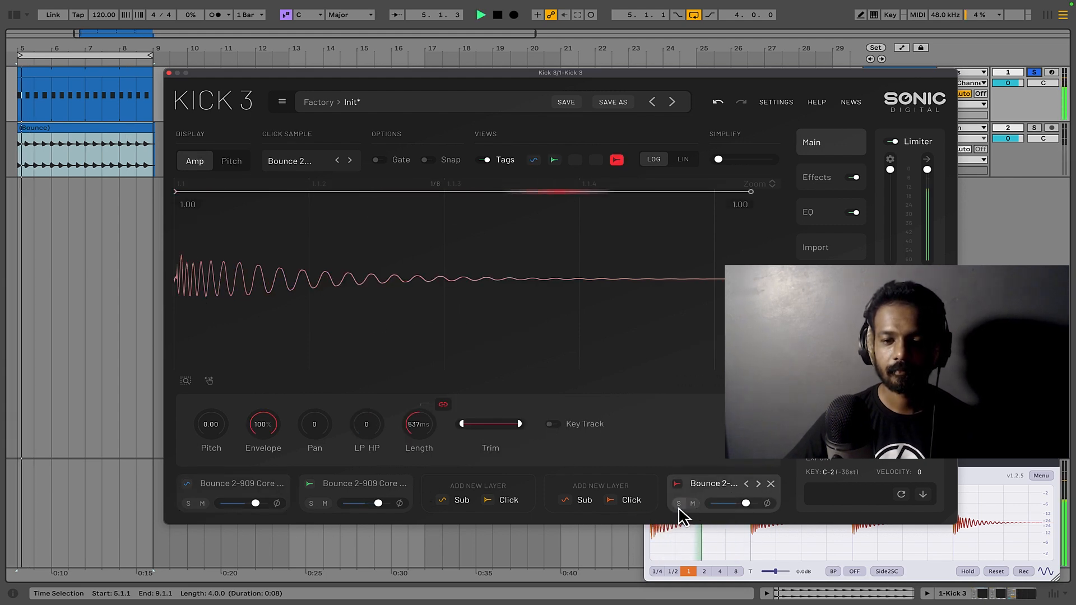
{"action": "left_click", "coordinate": [311, 503]}
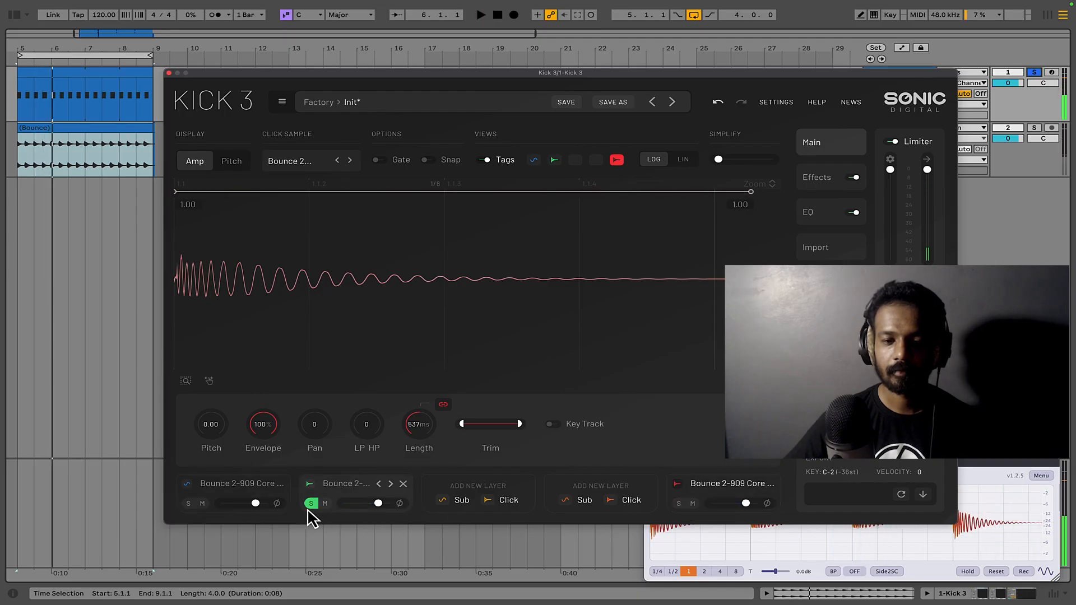
{"action": "left_click", "coordinate": [189, 503]}
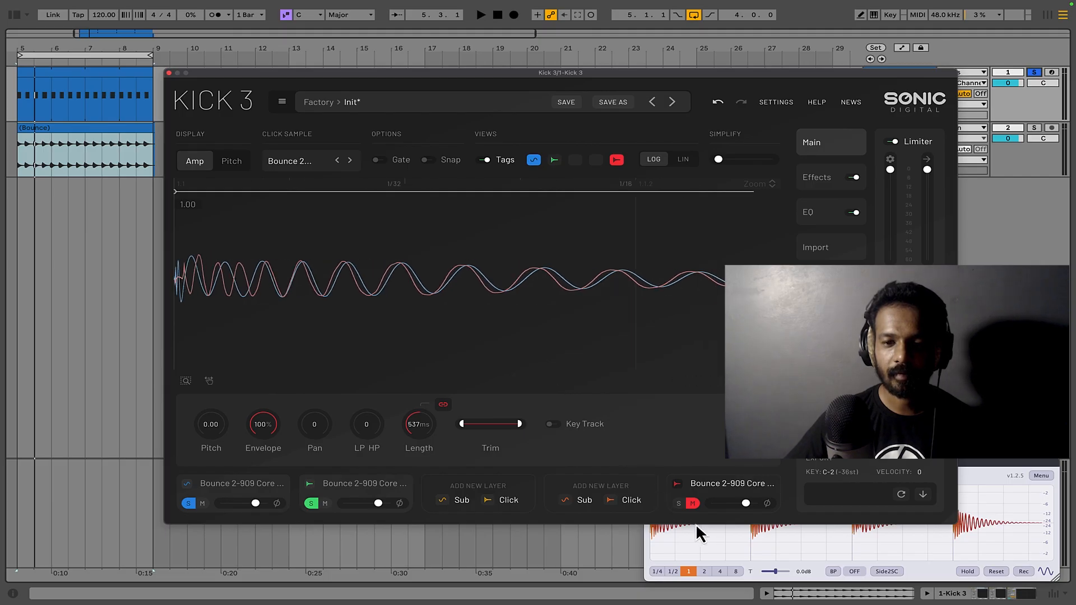
Toggle the original sample layer's phase inversion while playing it soloed with the sub, with the click layer muted
{"action": "left_click", "coordinate": [767, 504]}
{"action": "key", "text": "space"}
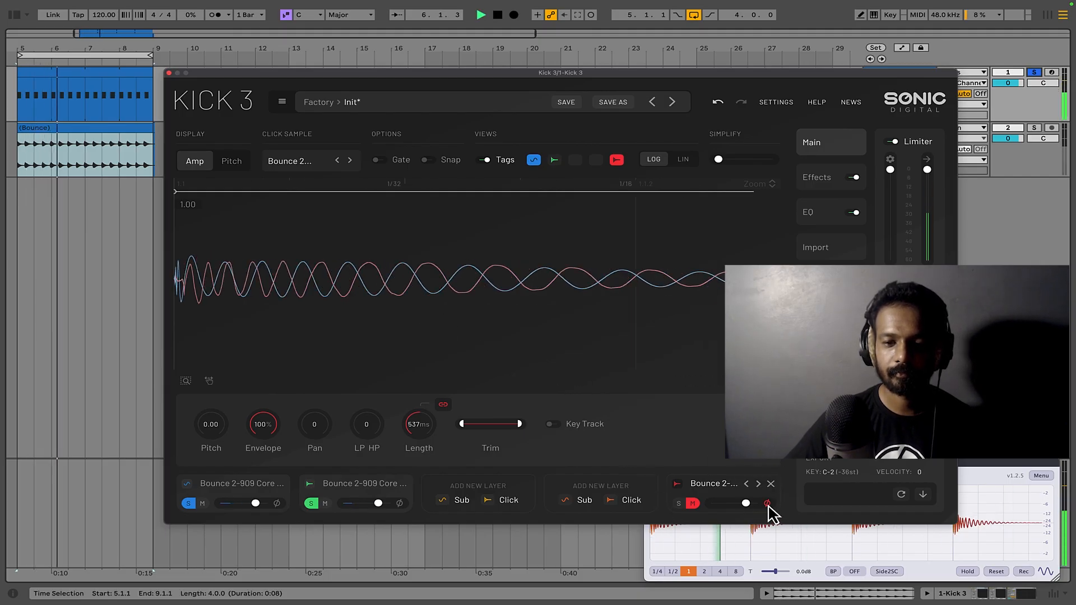
{"action": "key", "text": "space"}
{"action": "left_click", "coordinate": [680, 504]}
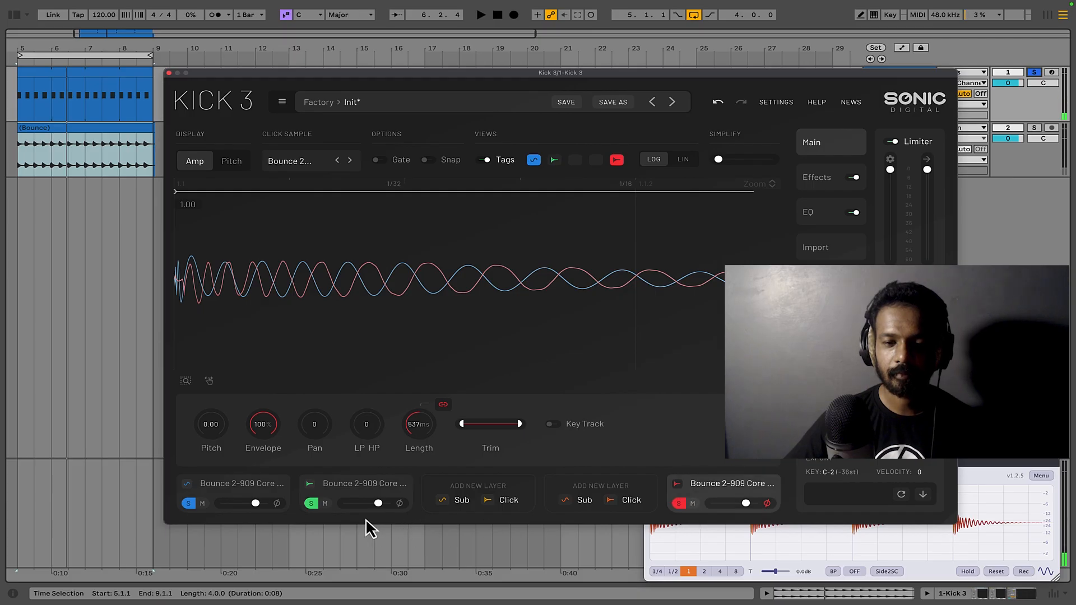
{"action": "key", "text": "space"}
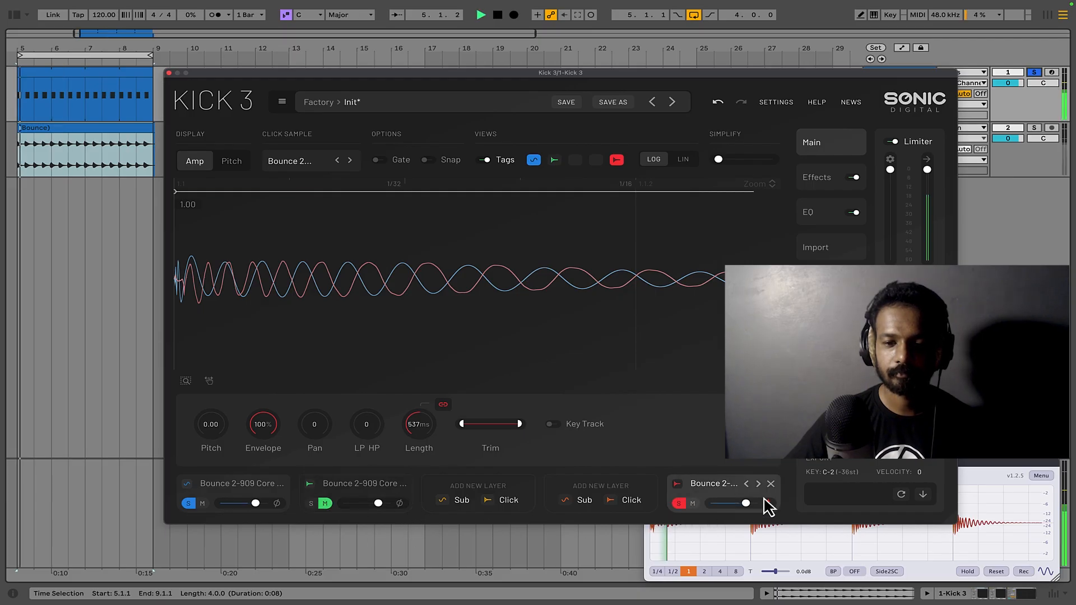
{"action": "left_click", "coordinate": [767, 503]}
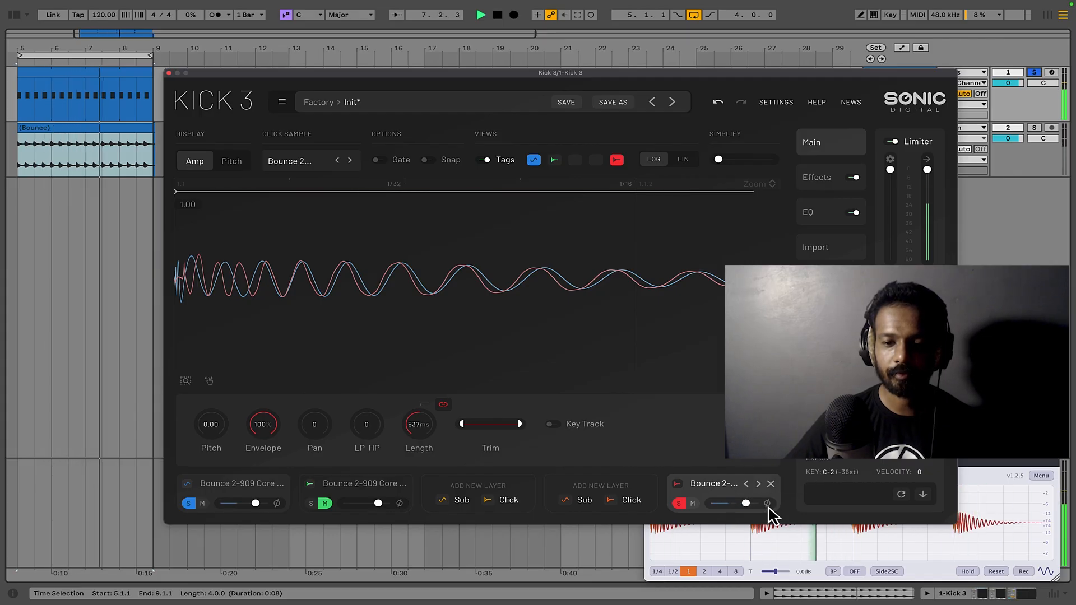
{"action": "left_click", "coordinate": [767, 503]}
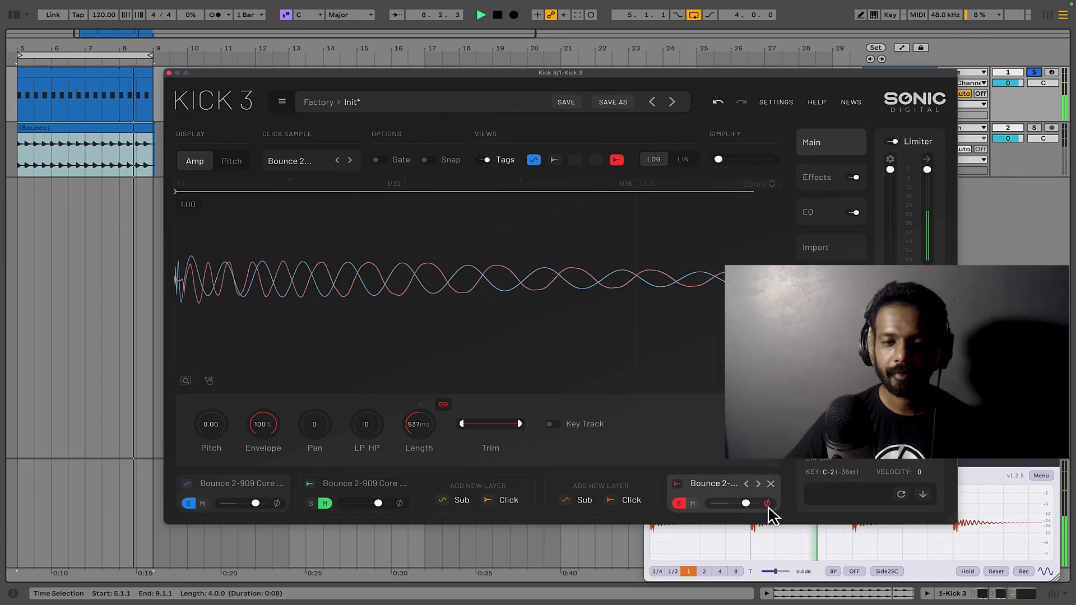
{"action": "left_click", "coordinate": [767, 504]}
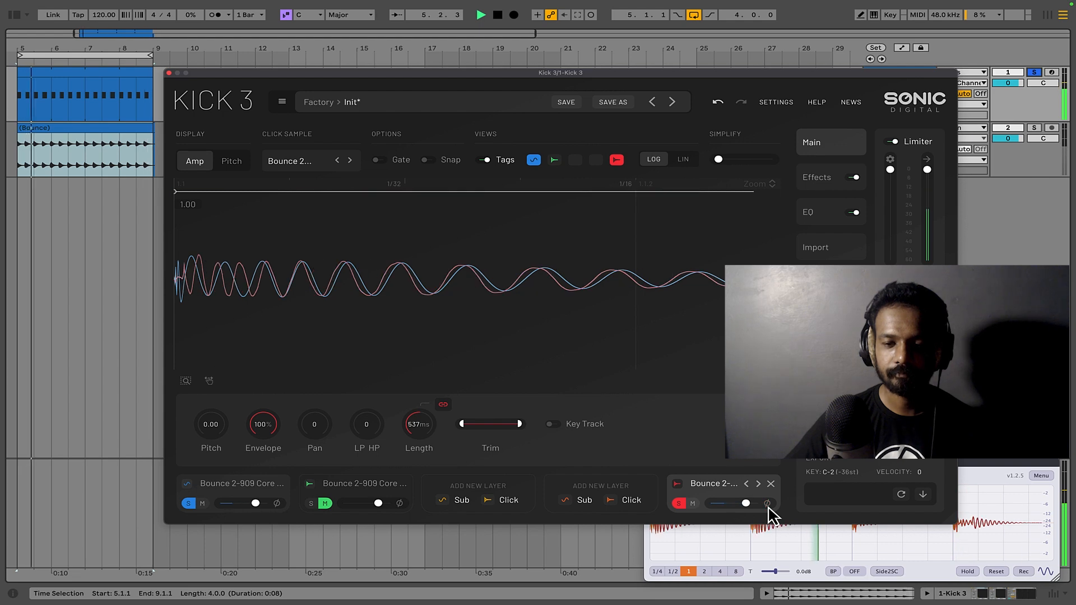
Unsolo the original sample layer, clear its phase inversion and lower its volume to minimum while muted, and audition the soloed sub and click layers
{"action": "key", "text": "space"}
{"action": "left_click", "coordinate": [767, 503]}
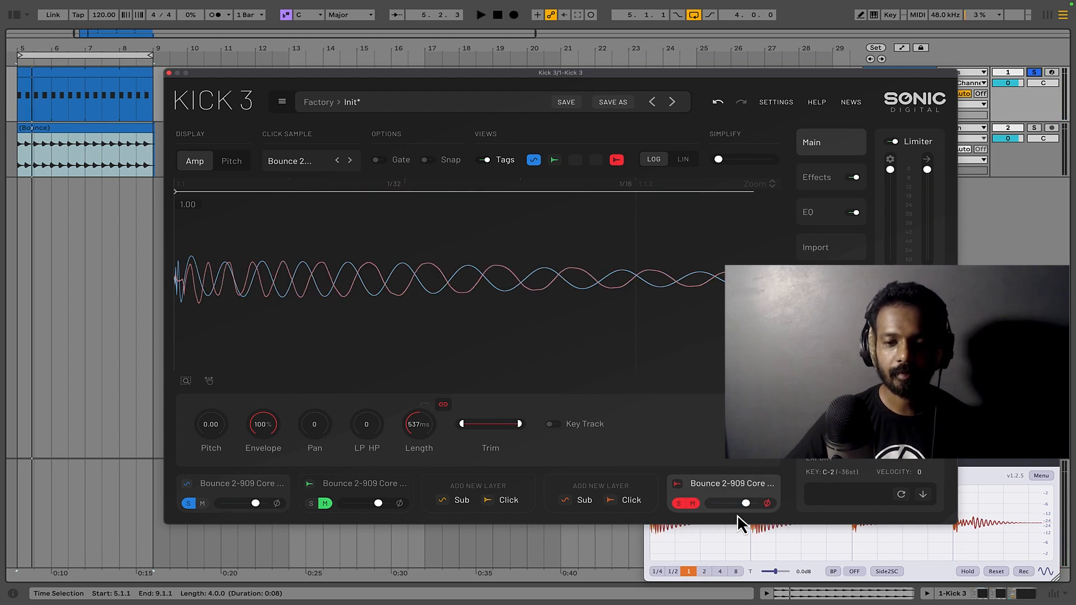
{"action": "left_click", "coordinate": [679, 503]}
{"action": "left_click", "coordinate": [767, 503]}
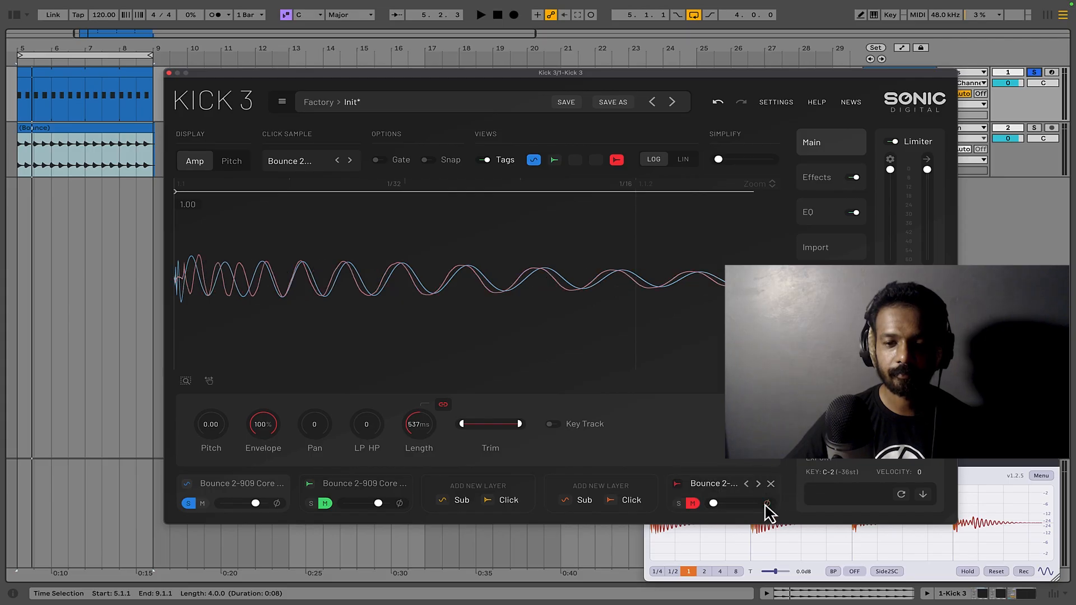
{"action": "key", "text": "space"}
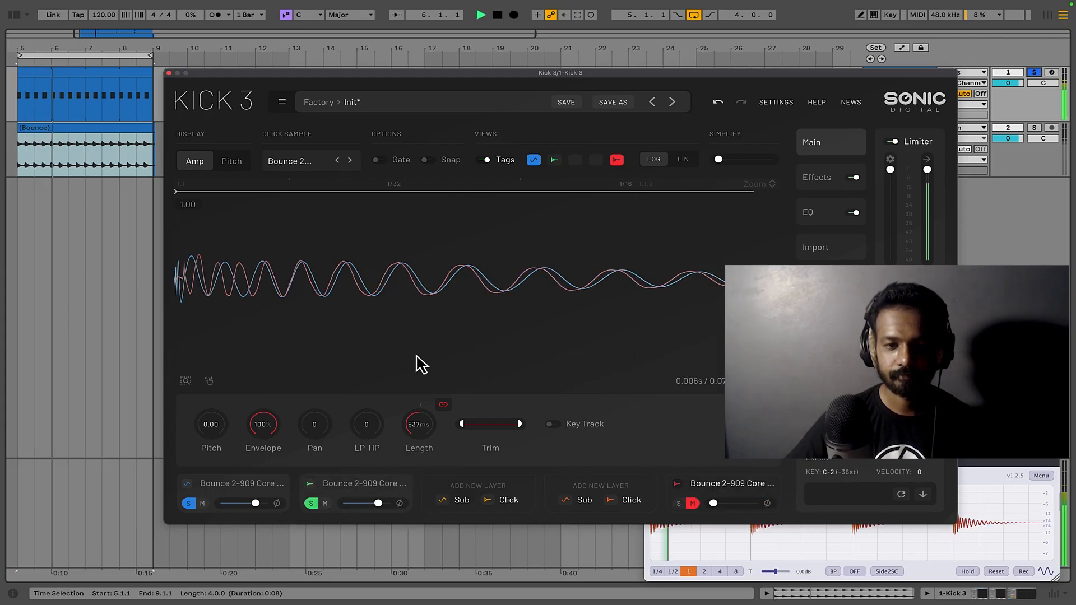
{"action": "key", "text": "space"}
Compare the waveforms by toggling the sub, click and original sample views, and return to the sub layer's pitch display
{"action": "left_click", "coordinate": [554, 160]}
{"action": "left_click", "coordinate": [535, 162]}
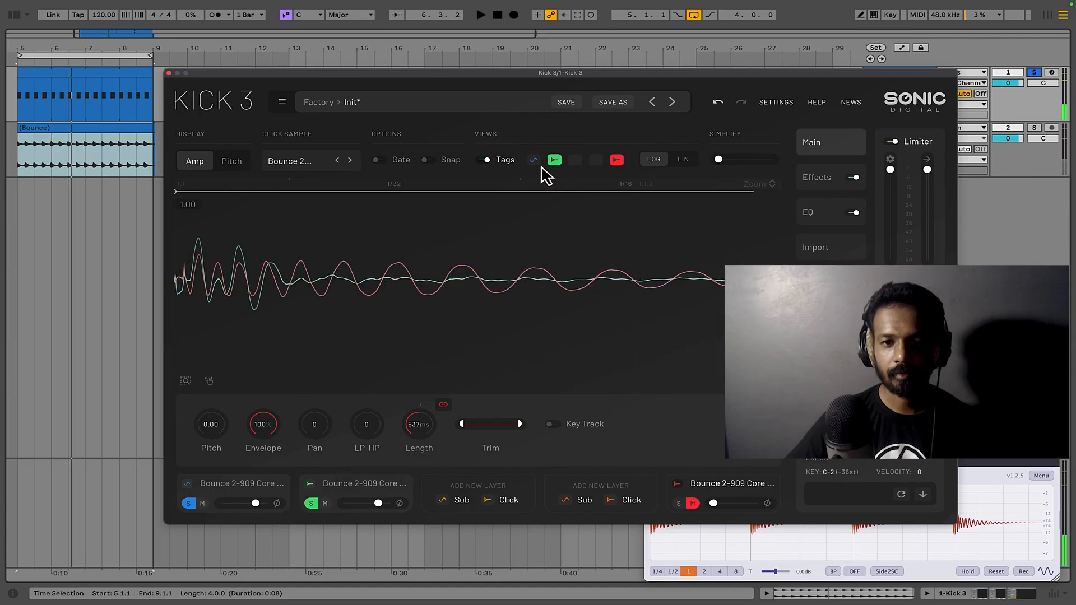
{"action": "left_click", "coordinate": [617, 160]}
{"action": "left_click", "coordinate": [533, 160]}
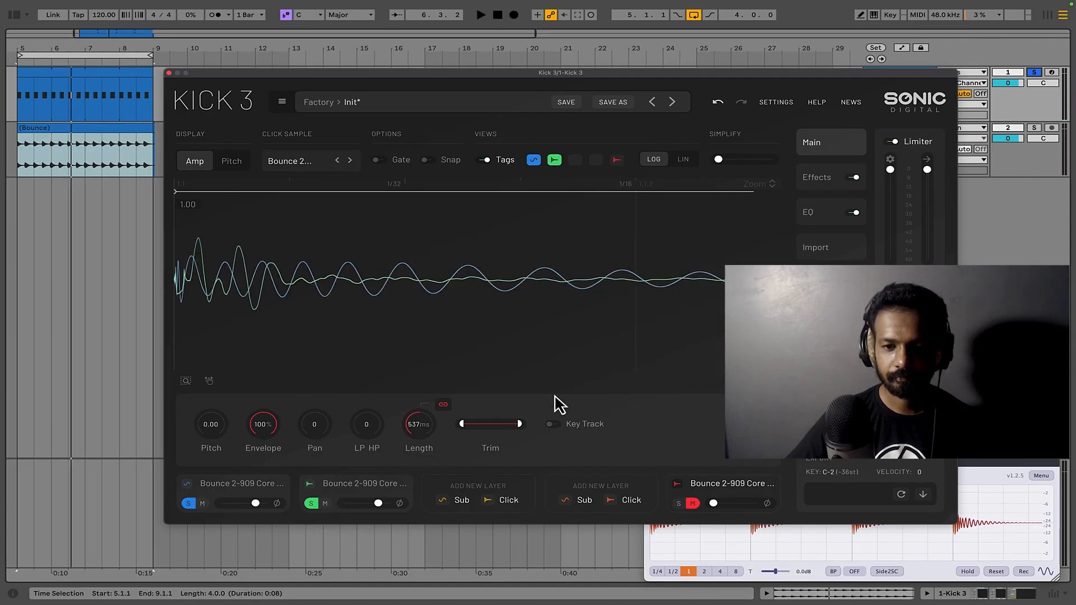
{"action": "left_click", "coordinate": [220, 491]}
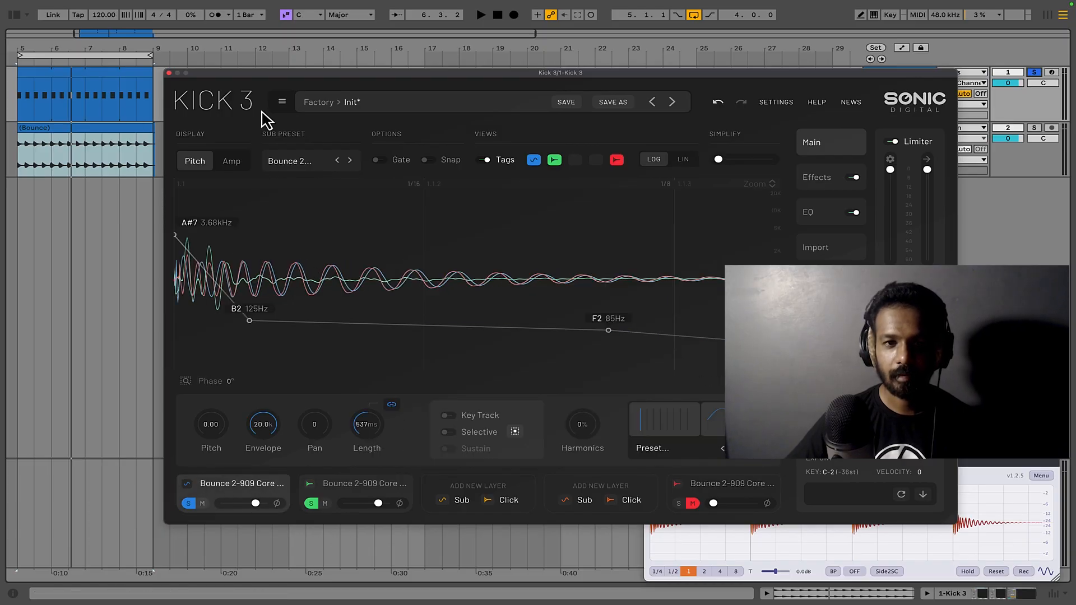
Open the Trigger page and play the bounced 909 clip from bar 5 with its track soloed
{"action": "left_click", "coordinate": [813, 250]}
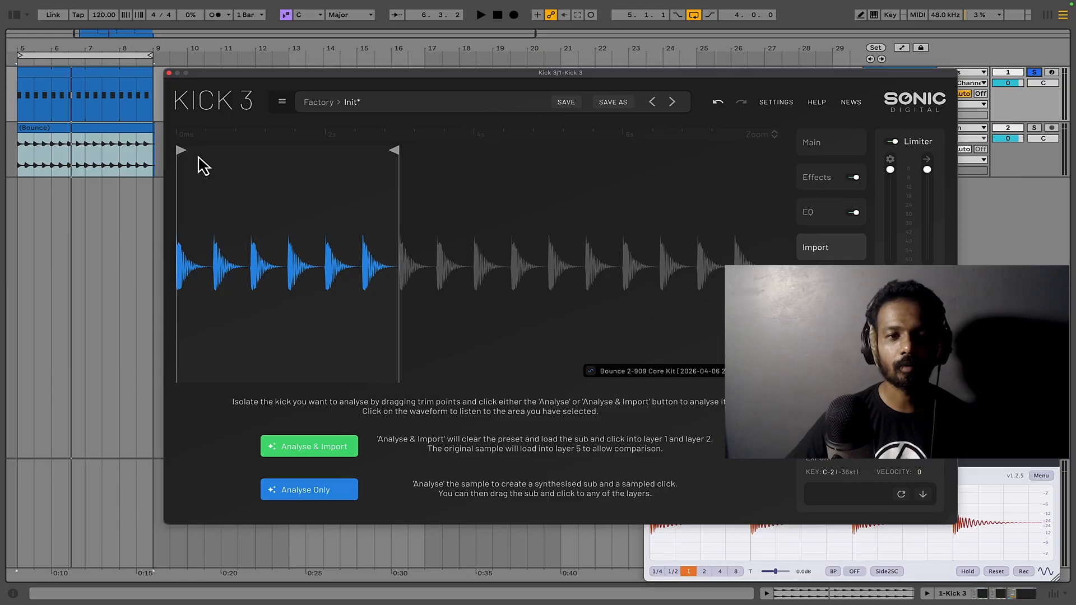
{"action": "left_click", "coordinate": [827, 285]}
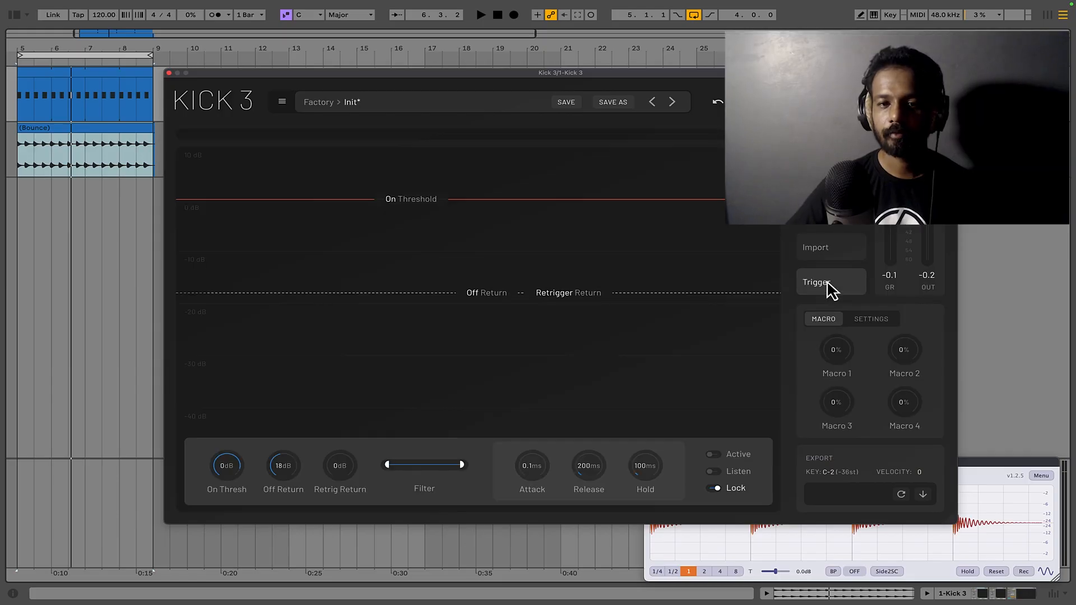
{"action": "left_click_drag", "start_coordinate": [476, 74], "coordinate": [576, 190]}
{"action": "left_click", "coordinate": [136, 151]}
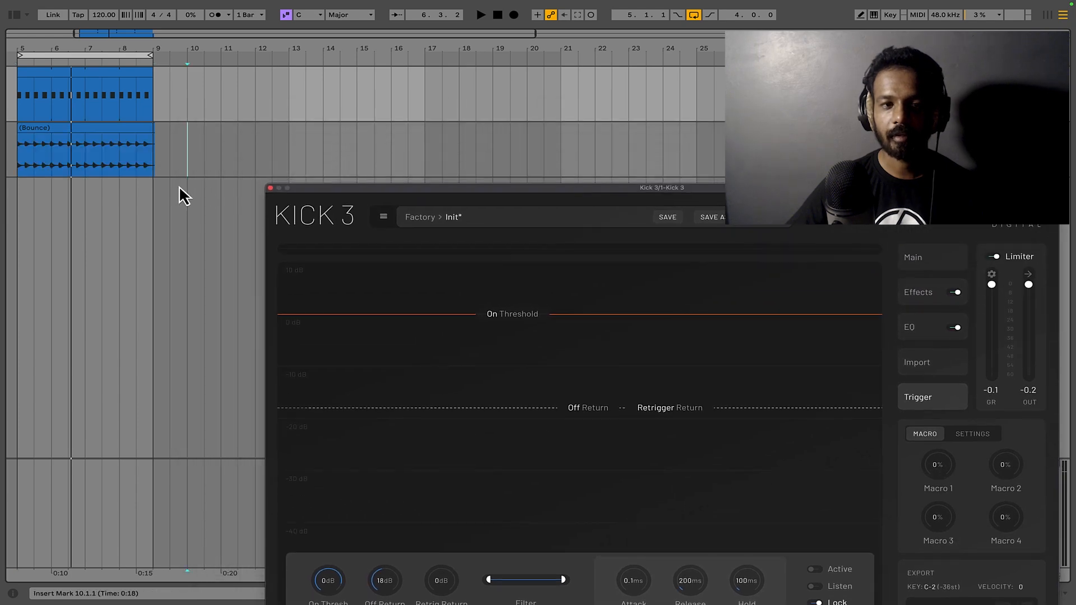
{"action": "left_click_drag", "start_coordinate": [169, 140], "coordinate": [154, 140]}
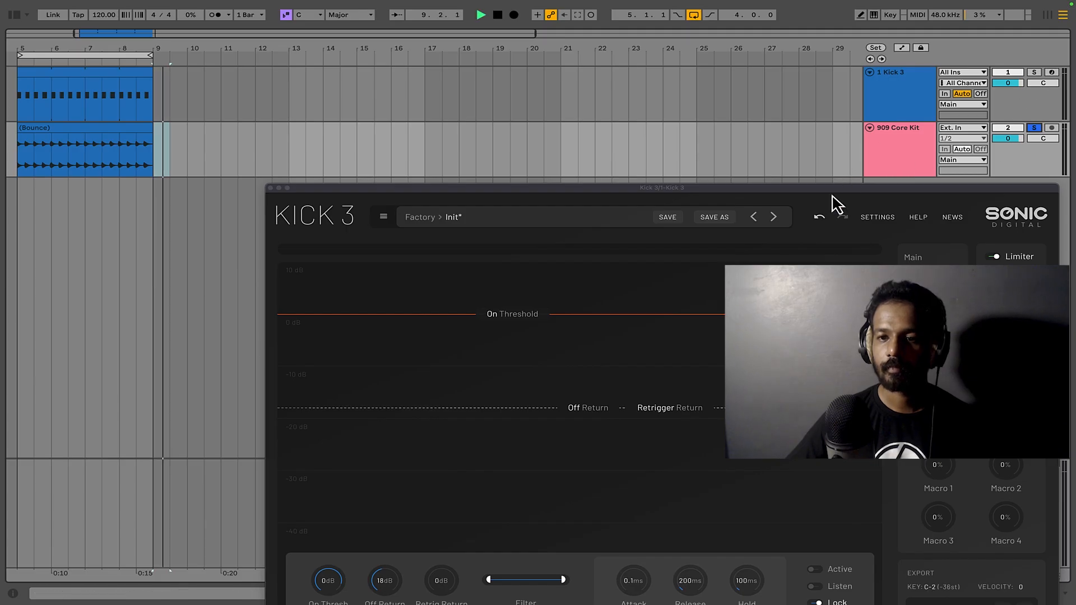
{"action": "left_click_drag", "start_coordinate": [829, 188], "coordinate": [804, 172]}
{"action": "key", "text": "space"}
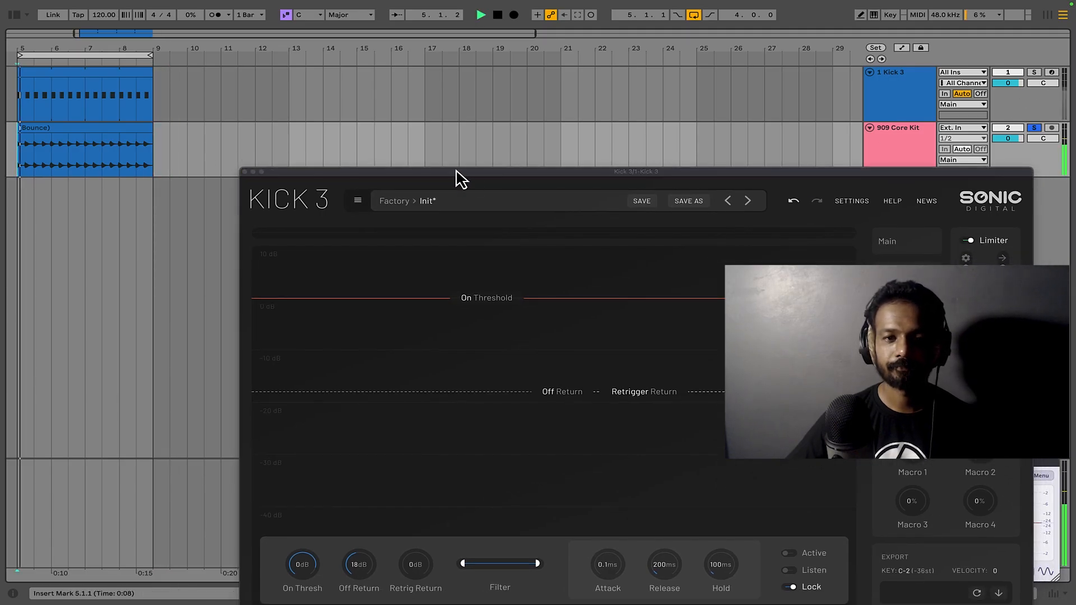
{"action": "left_click_drag", "start_coordinate": [553, 176], "coordinate": [509, 258]}
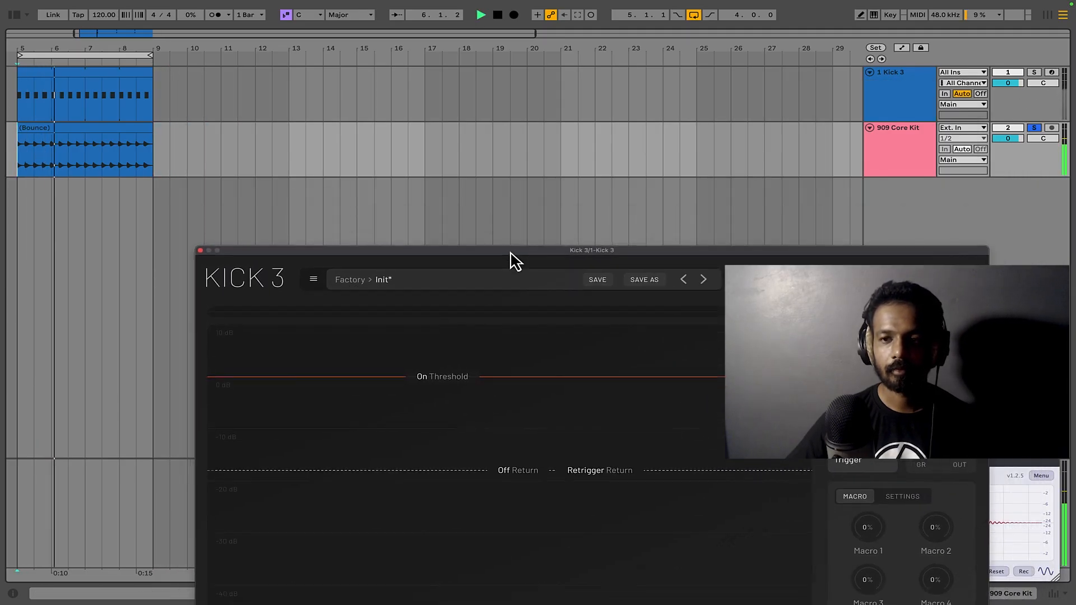
Set the Kick 3 track's monitoring to In, unsolo the 909 Core Kit track, route its output to 1-Kick 3 and play it
{"action": "left_click", "coordinate": [945, 94]}
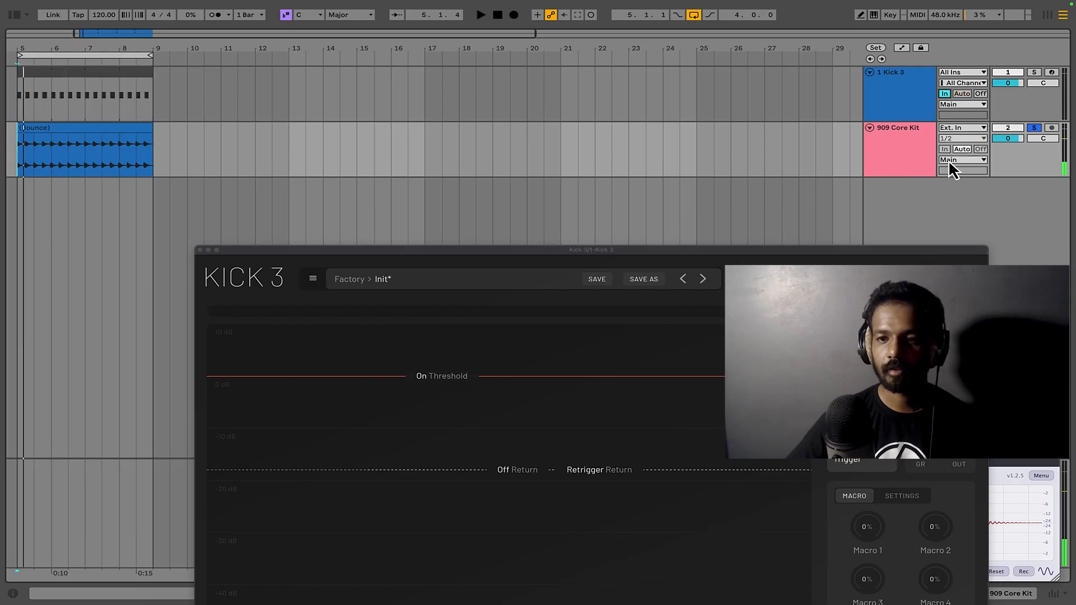
{"action": "left_click", "coordinate": [1032, 129]}
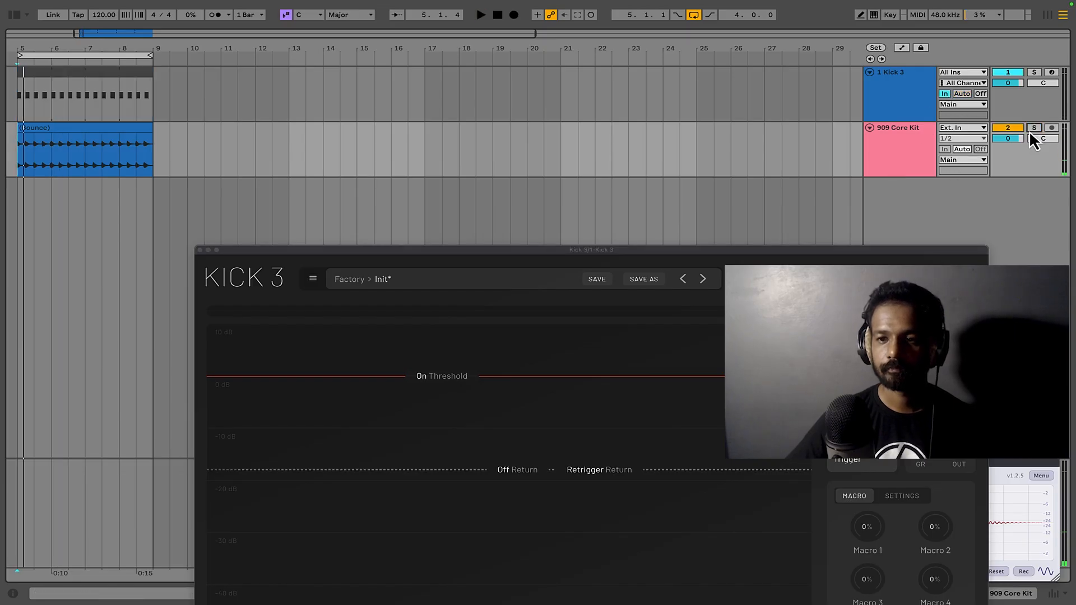
{"action": "left_click", "coordinate": [968, 161]}
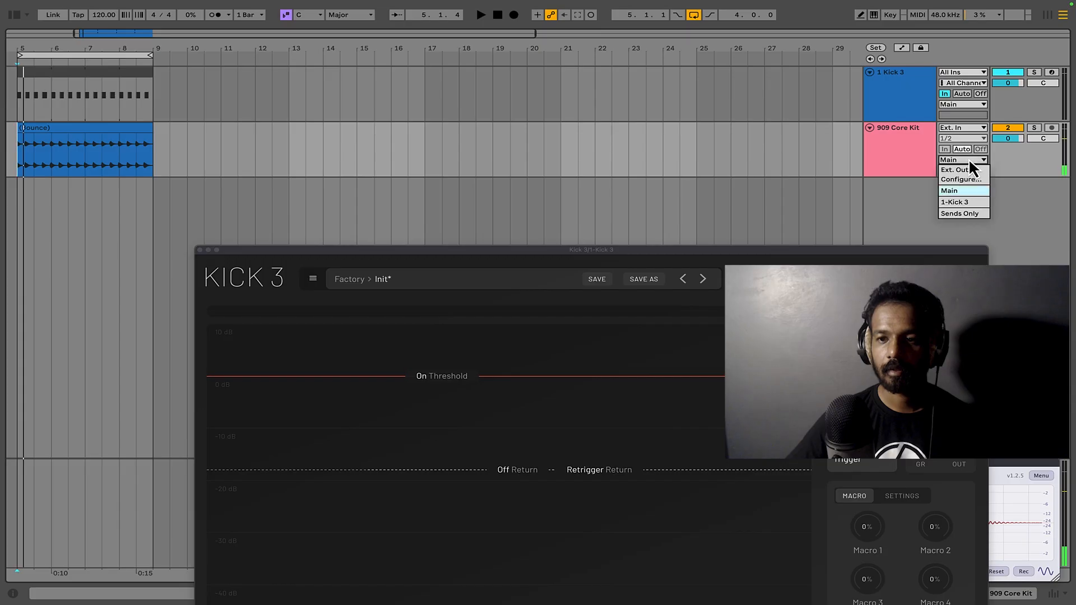
{"action": "left_click", "coordinate": [966, 201]}
{"action": "key", "text": "space"}
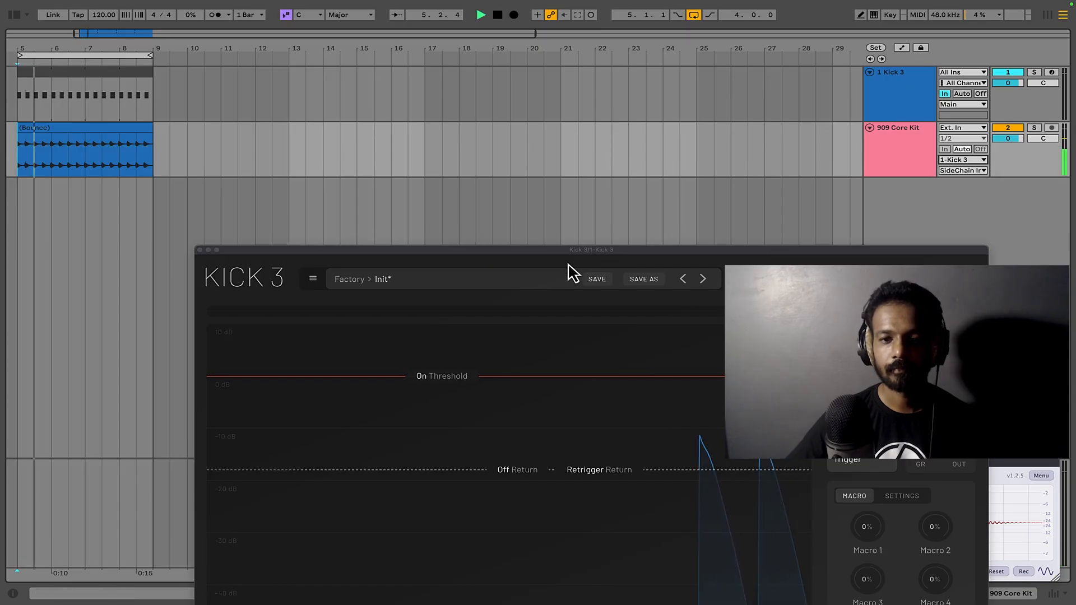
{"action": "left_click_drag", "start_coordinate": [591, 250], "coordinate": [462, 229]}
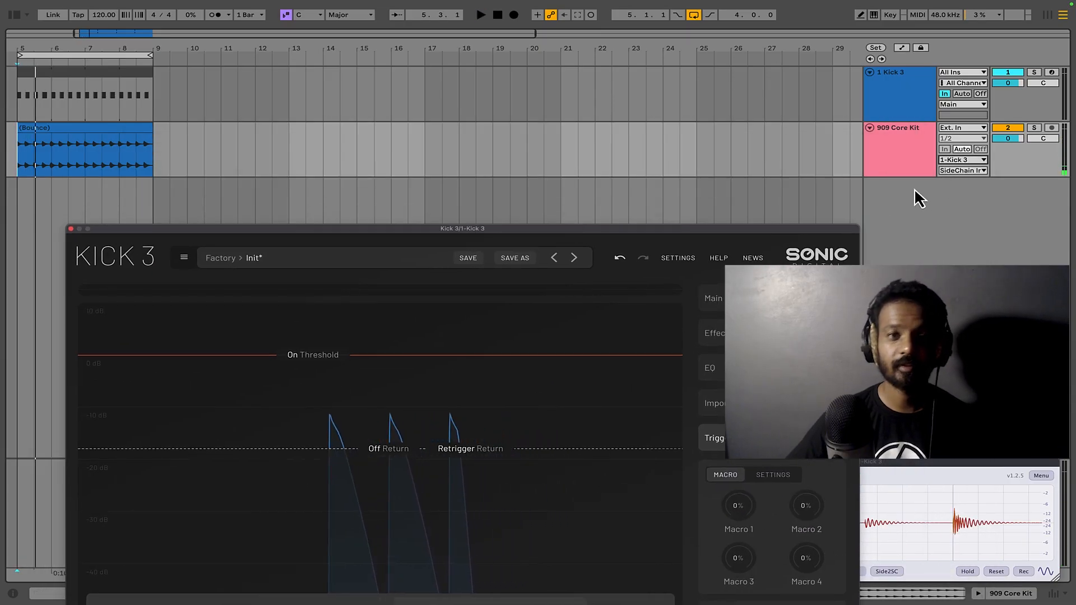
Move the bounced 909 clip to bar 13, shift the loop to bars 13–17 and start playback there
{"action": "left_click_drag", "start_coordinate": [629, 247], "coordinate": [711, 145]}
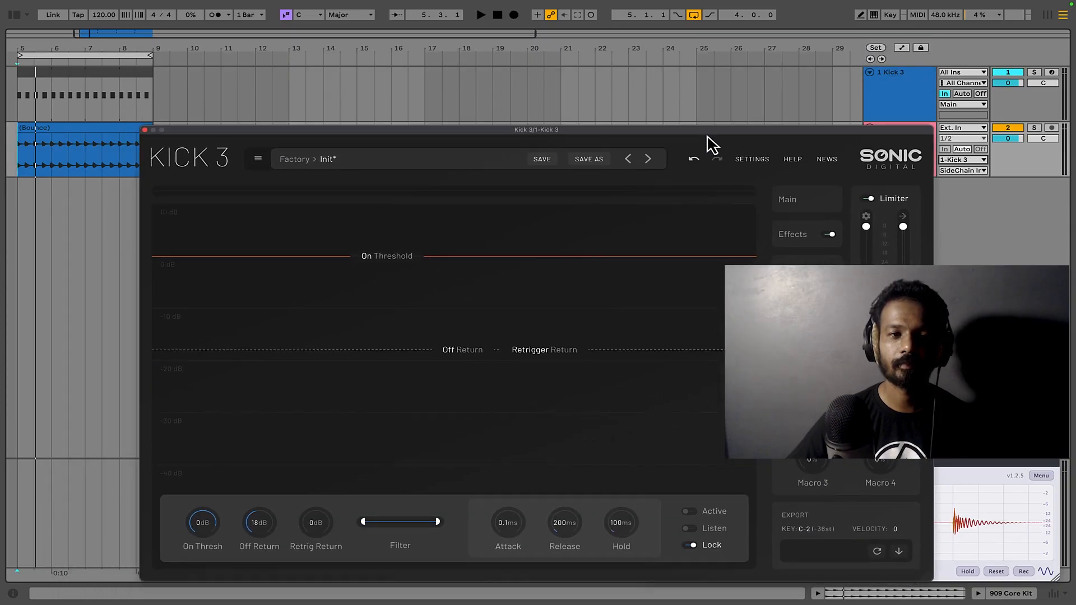
{"action": "left_click_drag", "start_coordinate": [196, 149], "coordinate": [225, 255]}
{"action": "left_click_drag", "start_coordinate": [116, 140], "coordinate": [374, 143]}
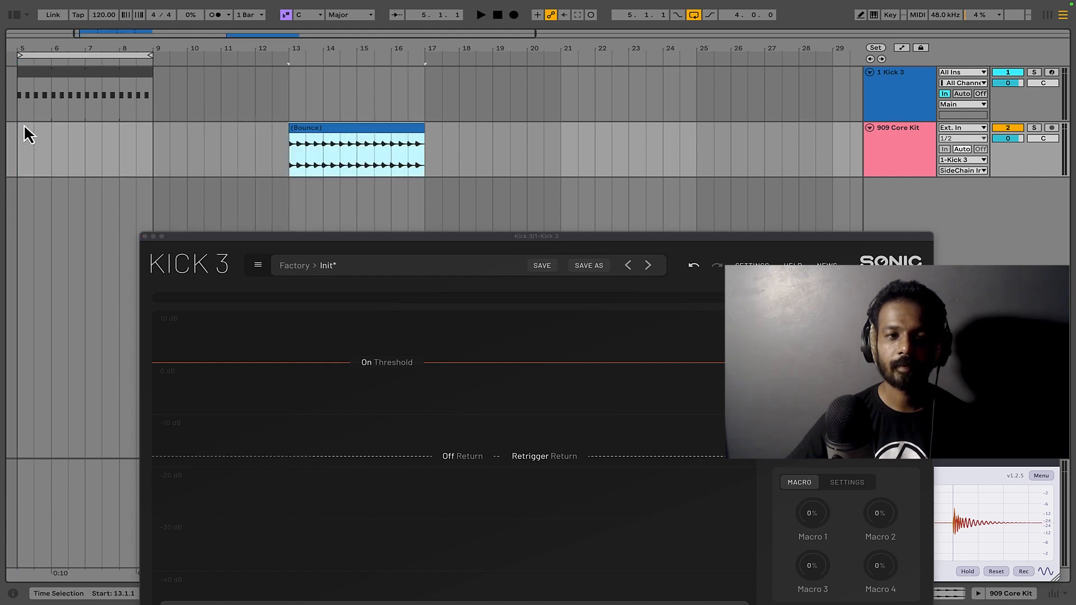
{"action": "left_click", "coordinate": [291, 112]}
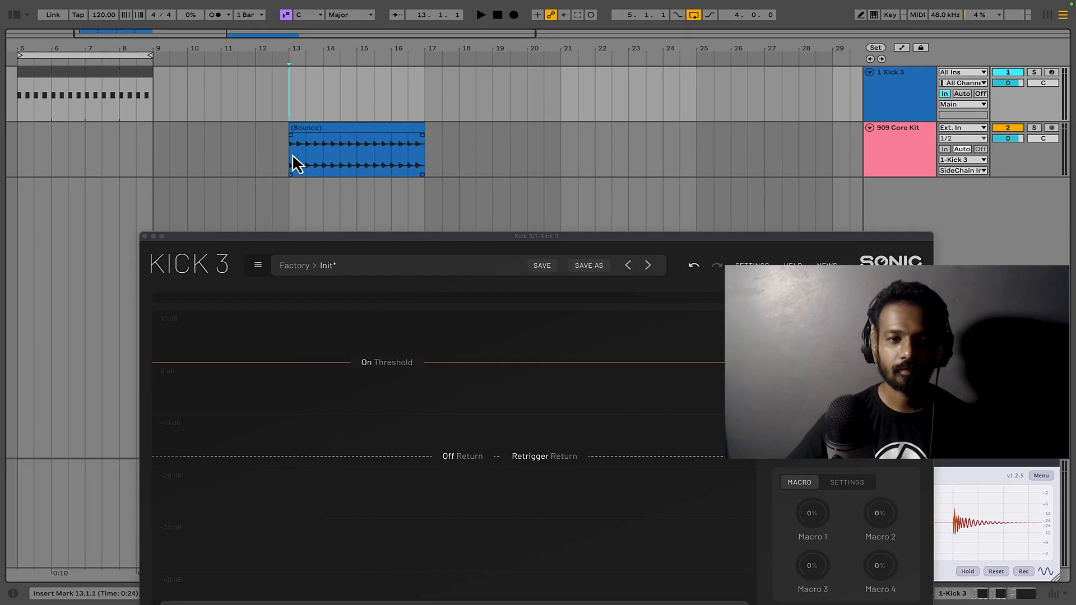
{"action": "left_click", "coordinate": [308, 134]}
{"action": "left_click_drag", "start_coordinate": [91, 51], "coordinate": [374, 53]}
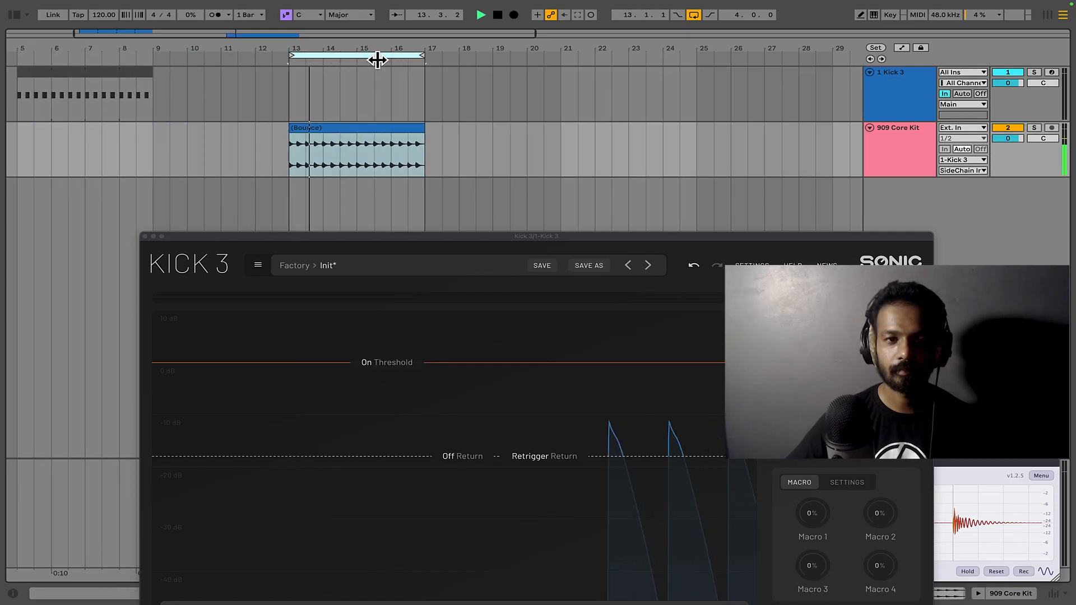
Examine the 909 Core Kit track's output routing options and its 1-Kick 3 destination
{"action": "left_click", "coordinate": [959, 161]}
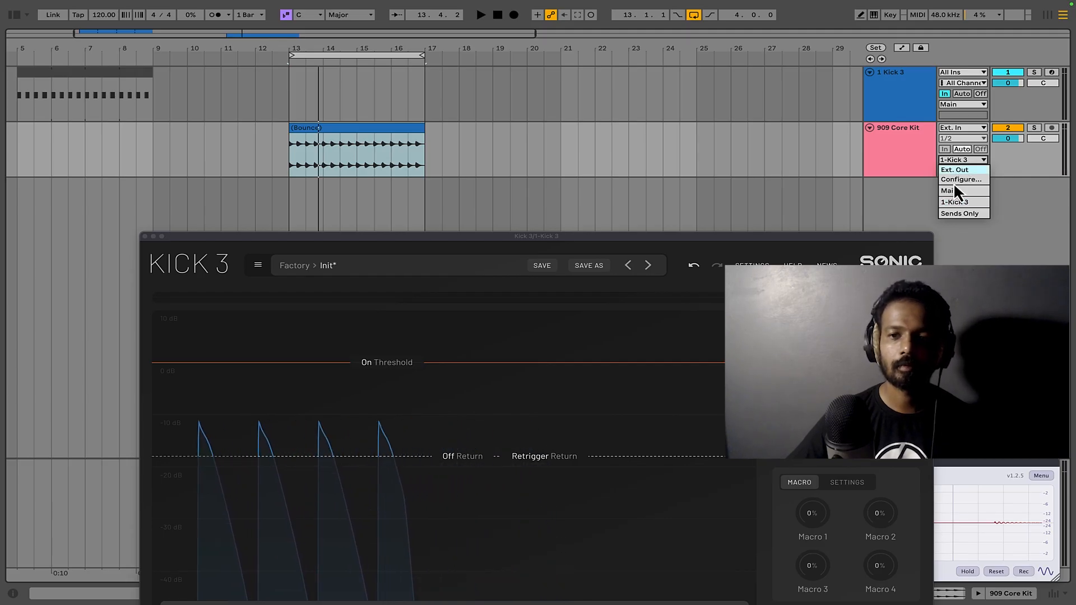
{"action": "left_click", "coordinate": [919, 154]}
{"action": "left_click", "coordinate": [960, 162]}
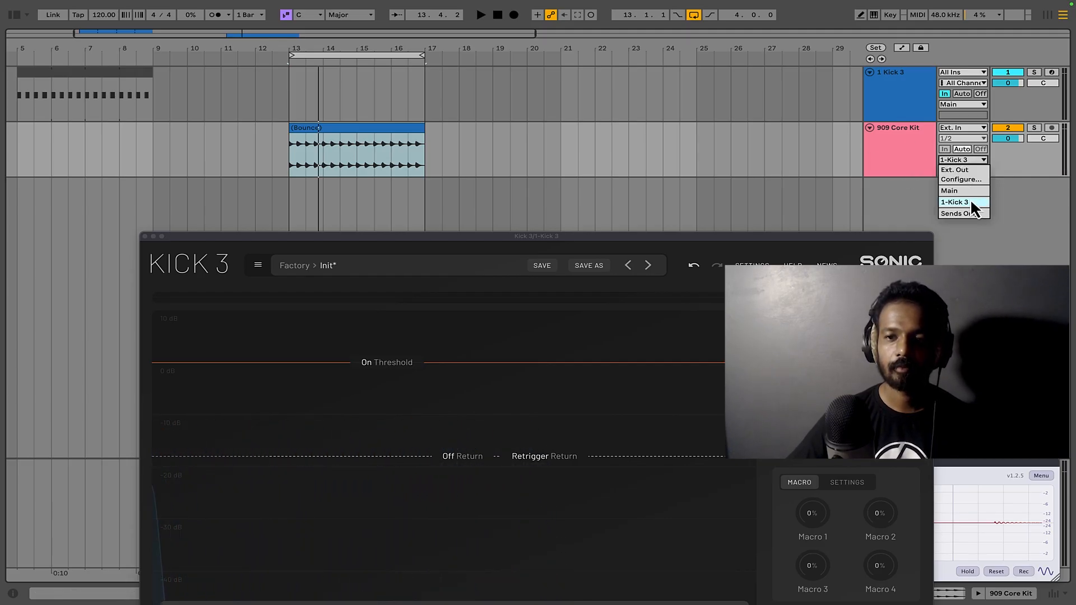
{"action": "left_click", "coordinate": [900, 78]}
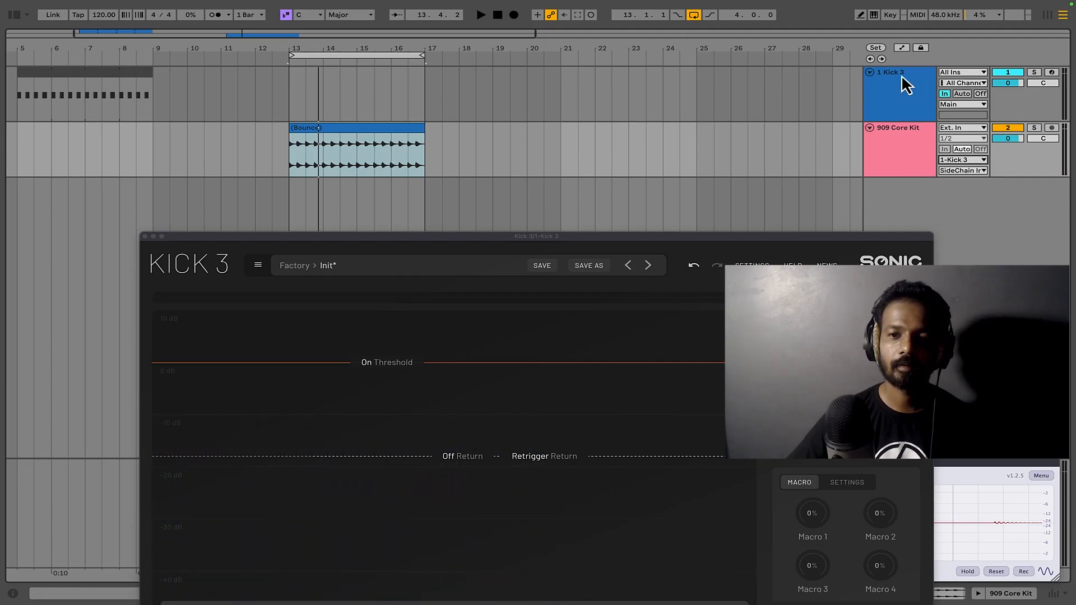
Play the looped 909 clip and examine its incoming sidechain signal on the Trigger display
{"action": "left_click_drag", "start_coordinate": [728, 240], "coordinate": [726, 112]}
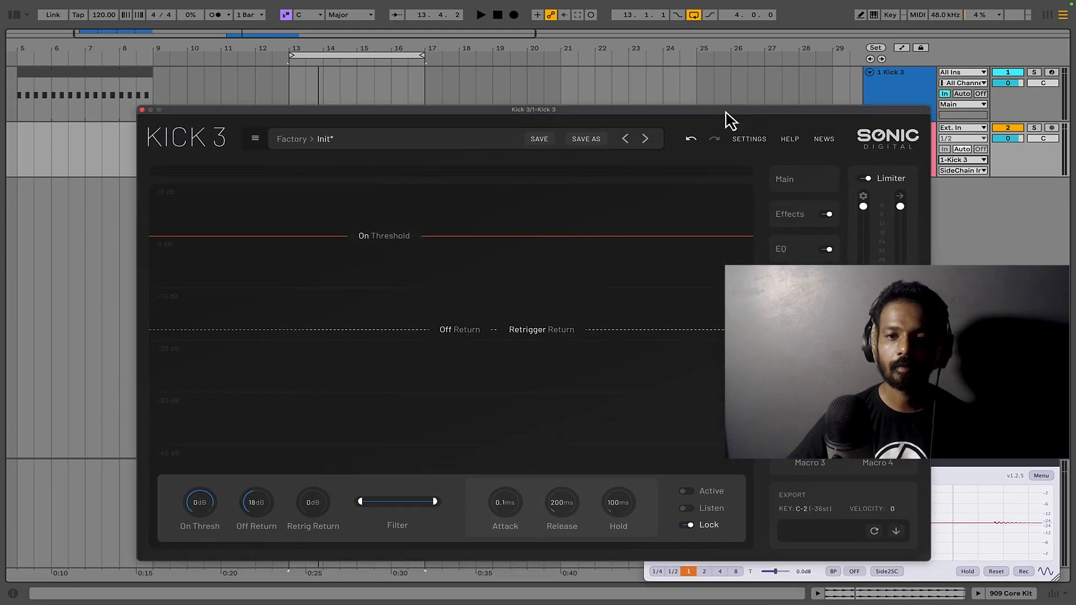
{"action": "left_click_drag", "start_coordinate": [800, 110], "coordinate": [757, 70]}
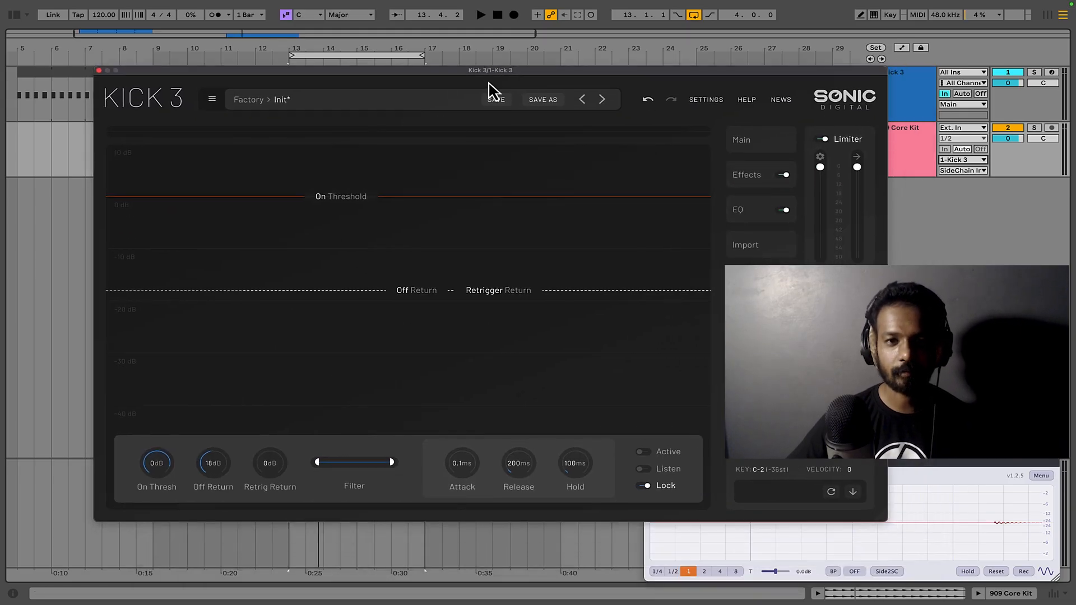
{"action": "left_click_drag", "start_coordinate": [507, 74], "coordinate": [523, 56]}
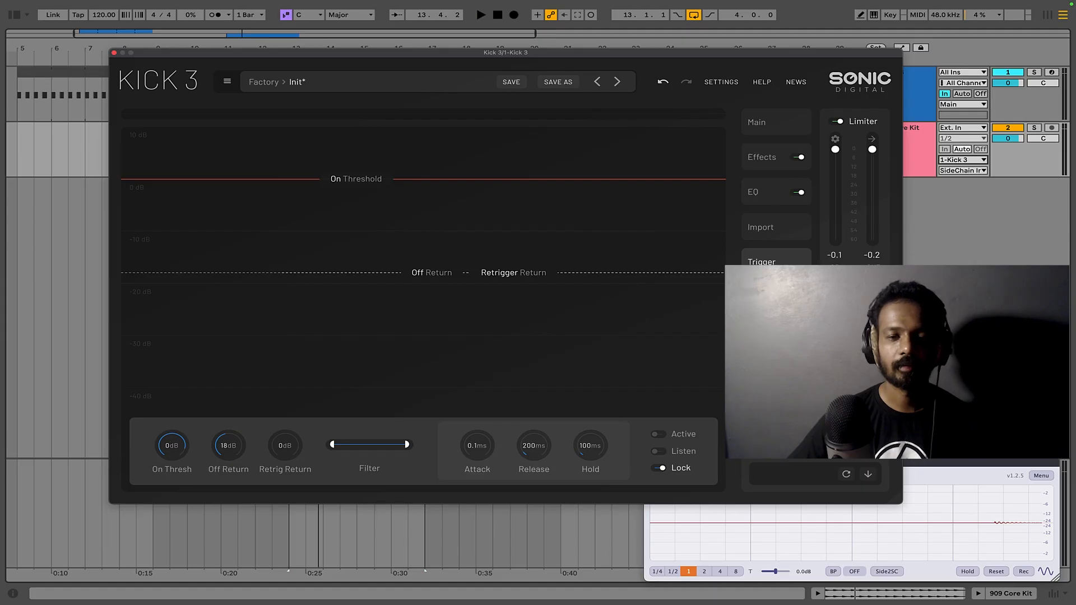
{"action": "key", "text": "space"}
{"action": "mouse_move", "coordinate": [696, 71]}
{"action": "left_mouse_down"}
{"action": "mouse_move", "coordinate": [726, 324]}
{"action": "mouse_move", "coordinate": [736, 230]}
{"action": "left_mouse_up"}
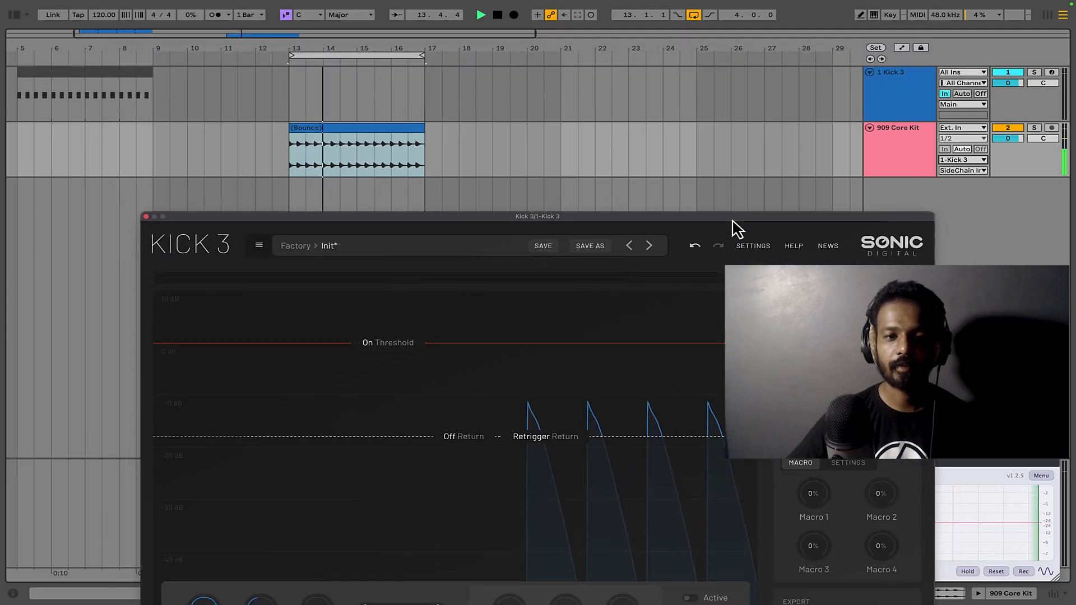
{"action": "left_click_drag", "start_coordinate": [592, 218], "coordinate": [586, 74]}
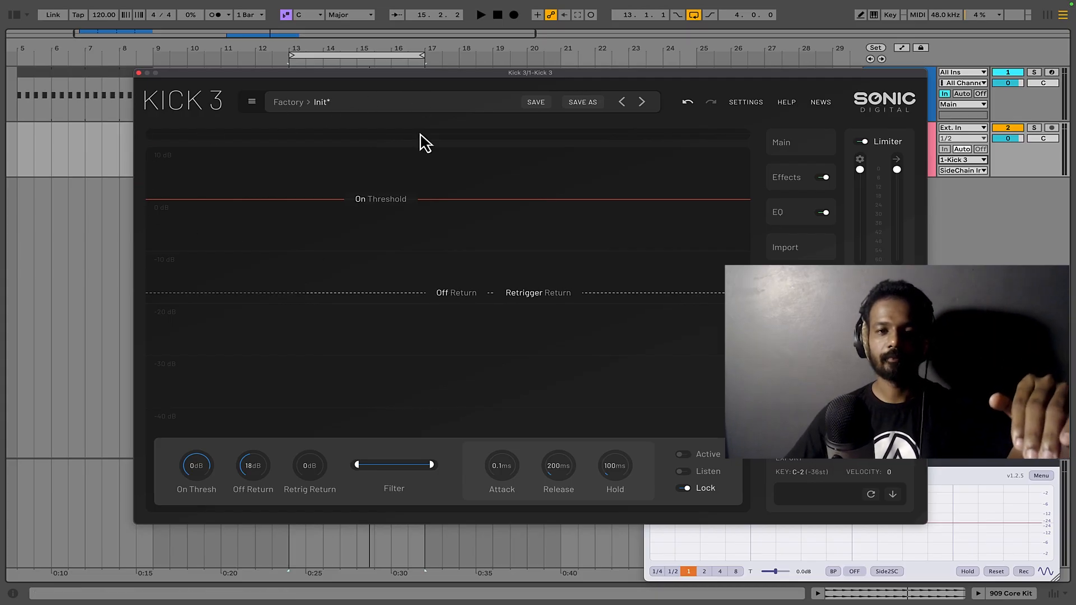
{"action": "left_click_drag", "start_coordinate": [472, 72], "coordinate": [406, 79]}
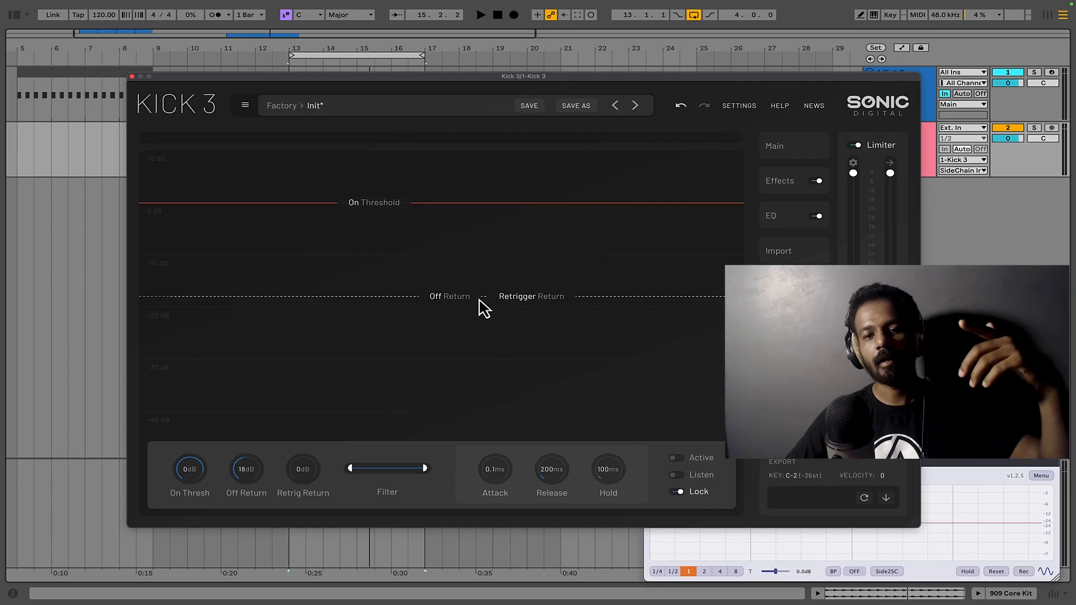
Set the trigger's On Threshold to -7 dB and Off Return to 20 dB, and test them with the looped clip
{"action": "left_click_drag", "start_coordinate": [451, 297], "coordinate": [451, 360]}
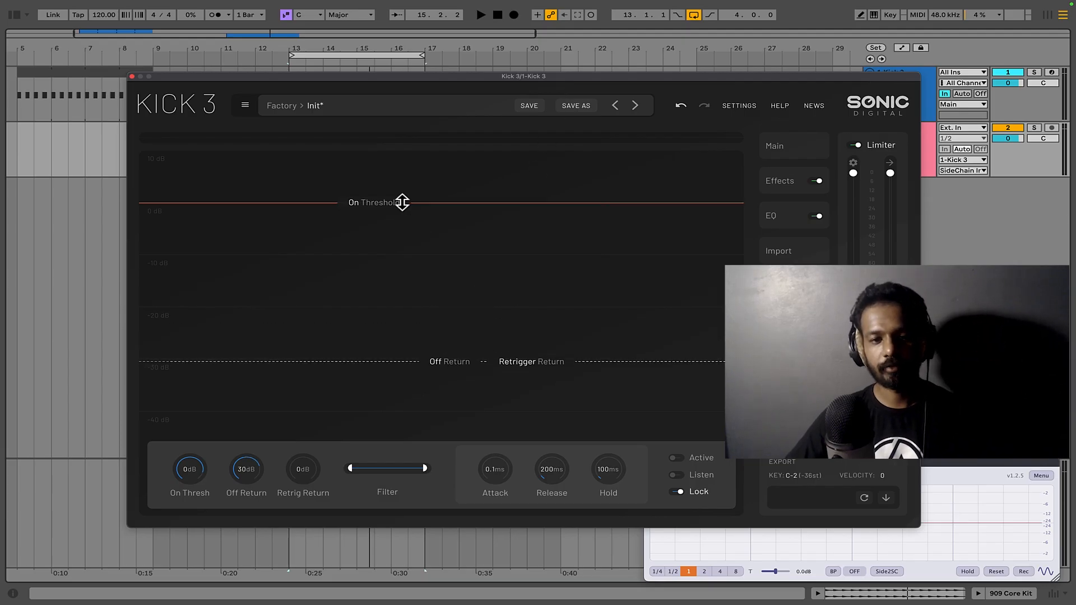
{"action": "left_click_drag", "start_coordinate": [403, 202], "coordinate": [406, 252]}
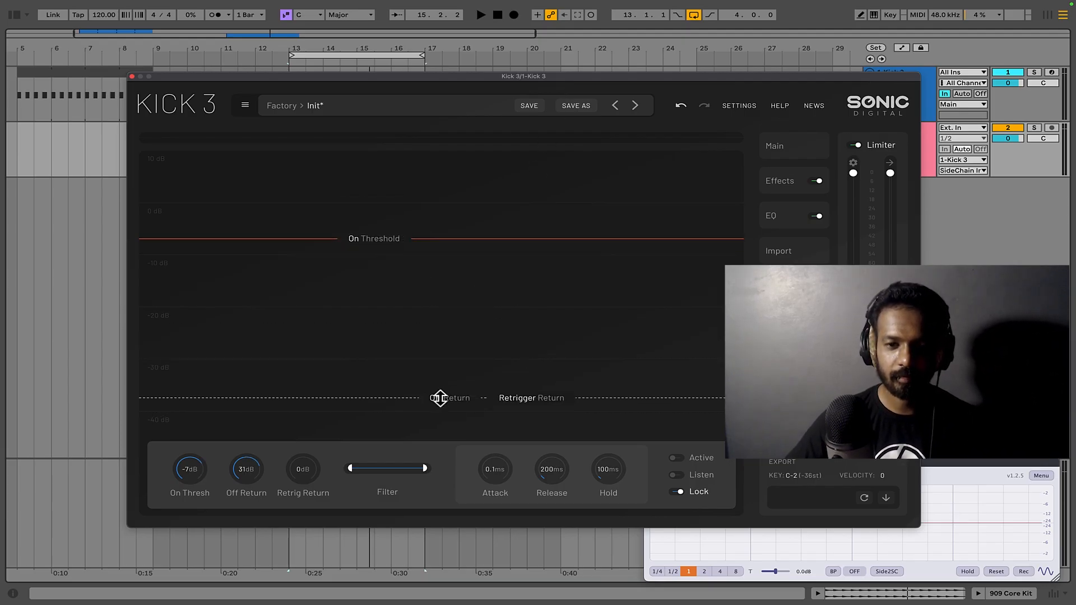
{"action": "left_click_drag", "start_coordinate": [440, 398], "coordinate": [461, 341]}
{"action": "key", "text": "space"}
{"action": "key", "text": "space"}
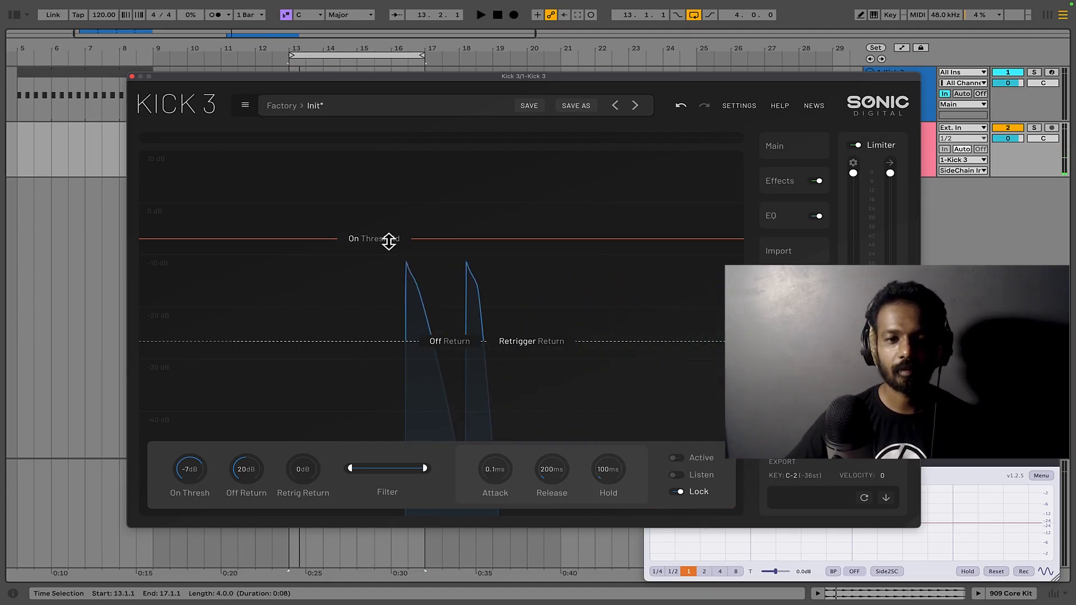
Nudge the On Threshold line slightly higher, play the loop to test it, and return to the Main page
{"action": "mouse_move", "coordinate": [386, 240]}
{"action": "left_mouse_down"}
{"action": "mouse_move", "coordinate": [388, 305]}
{"action": "mouse_move", "coordinate": [399, 238]}
{"action": "left_mouse_up"}
{"action": "key", "text": "space"}
{"action": "key", "text": "space"}
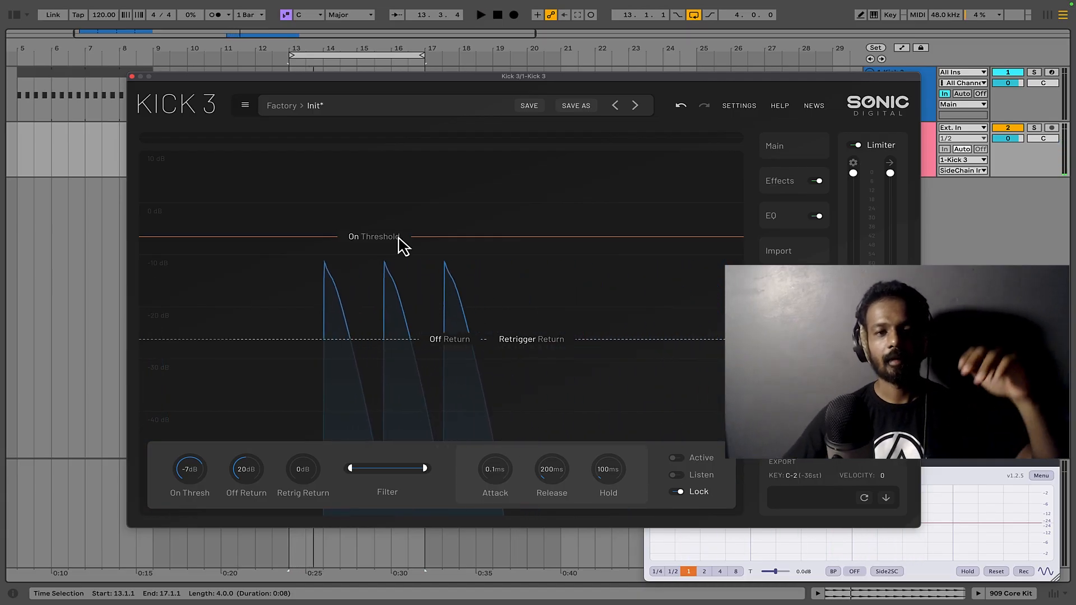
{"action": "left_click", "coordinate": [790, 148]}
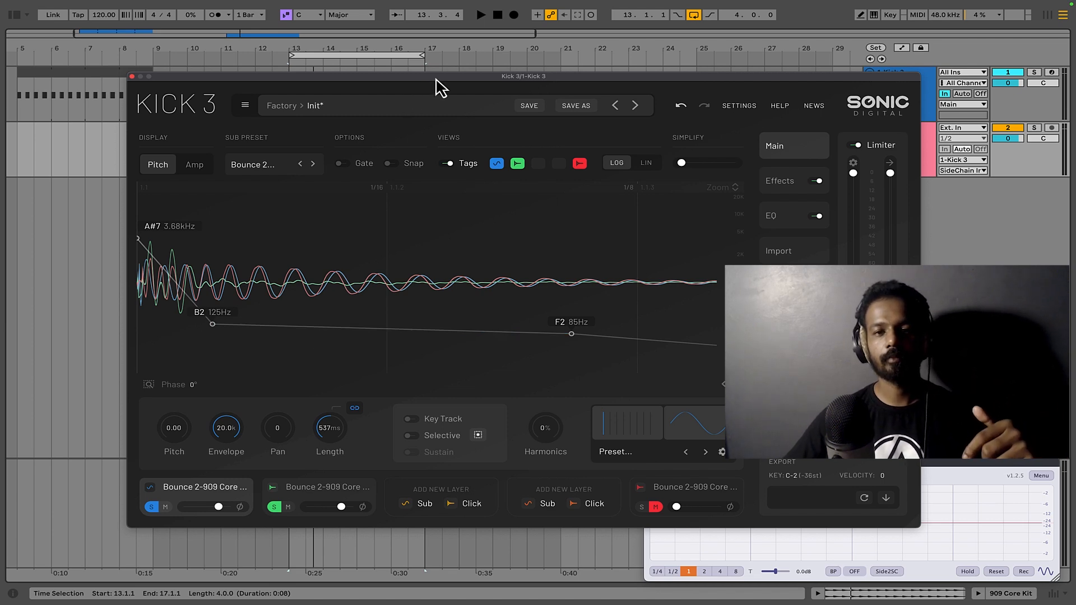
Select bars 13 to 17 on the 1-Kick 3 track above the bounced clip, moving the plugin window clear and back
{"action": "left_click_drag", "start_coordinate": [438, 77], "coordinate": [462, 216]}
{"action": "left_click", "coordinate": [329, 155]}
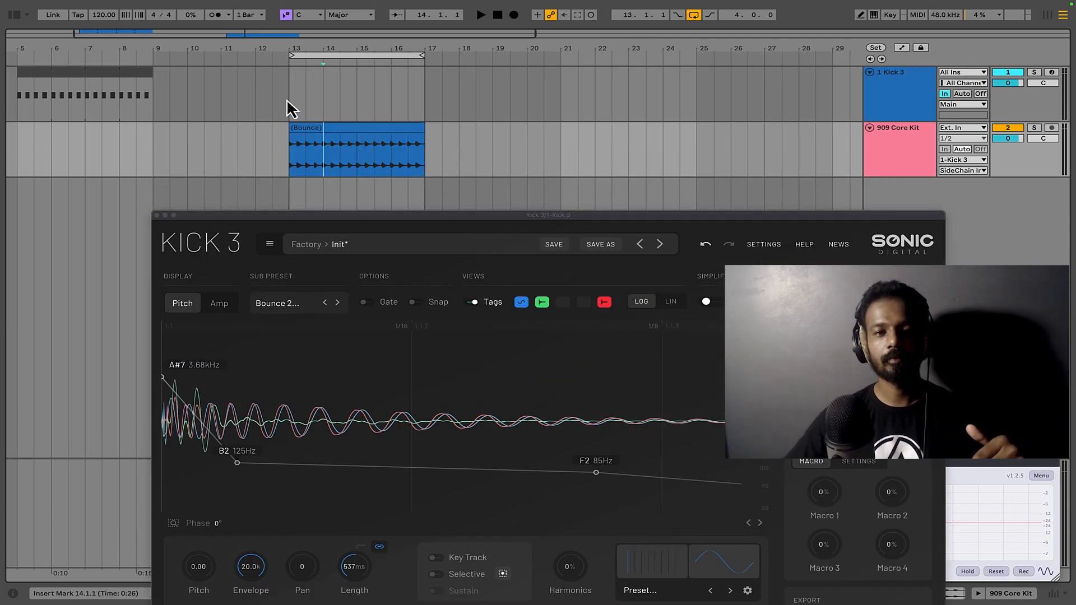
{"action": "left_click_drag", "start_coordinate": [287, 100], "coordinate": [426, 113]}
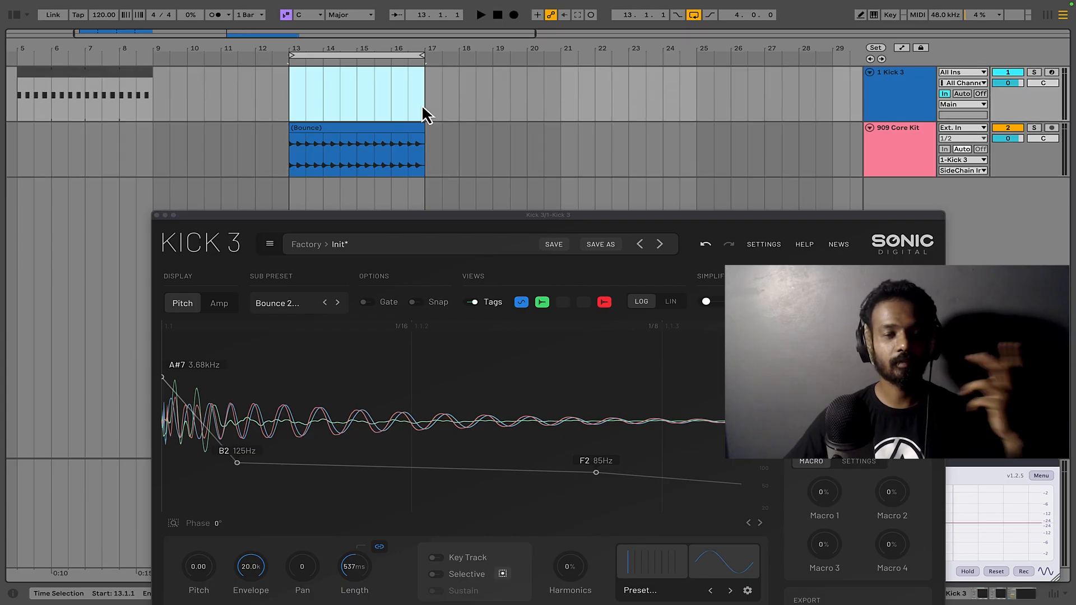
{"action": "left_click", "coordinate": [307, 166]}
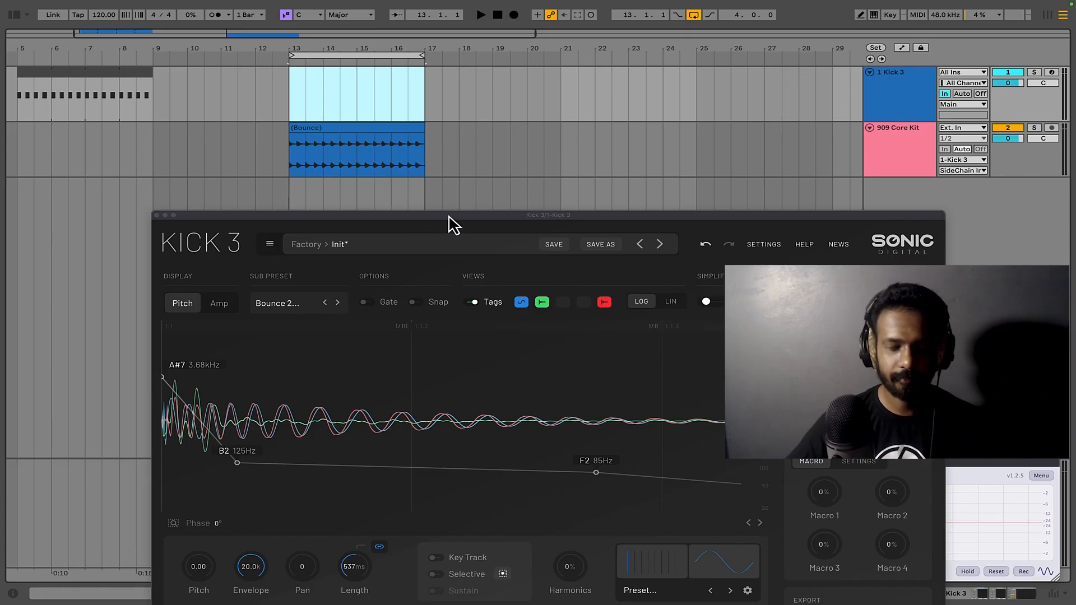
{"action": "left_click_drag", "start_coordinate": [447, 223], "coordinate": [431, 67]}
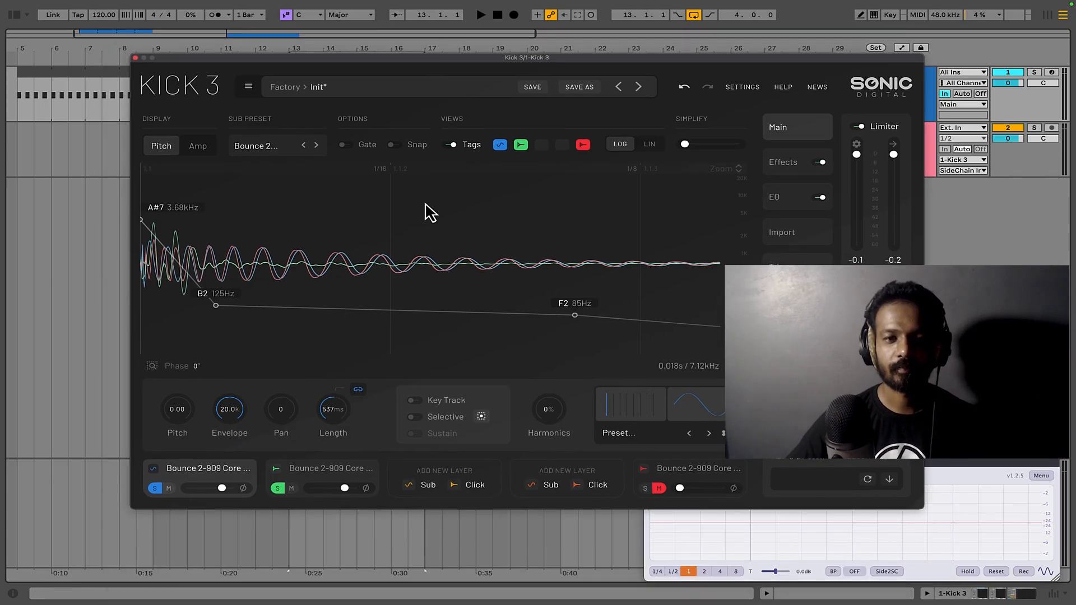
Load the Dusty preset from the factory 808s bank and start the loop
{"action": "left_click", "coordinate": [336, 90]}
{"action": "left_click", "coordinate": [339, 186]}
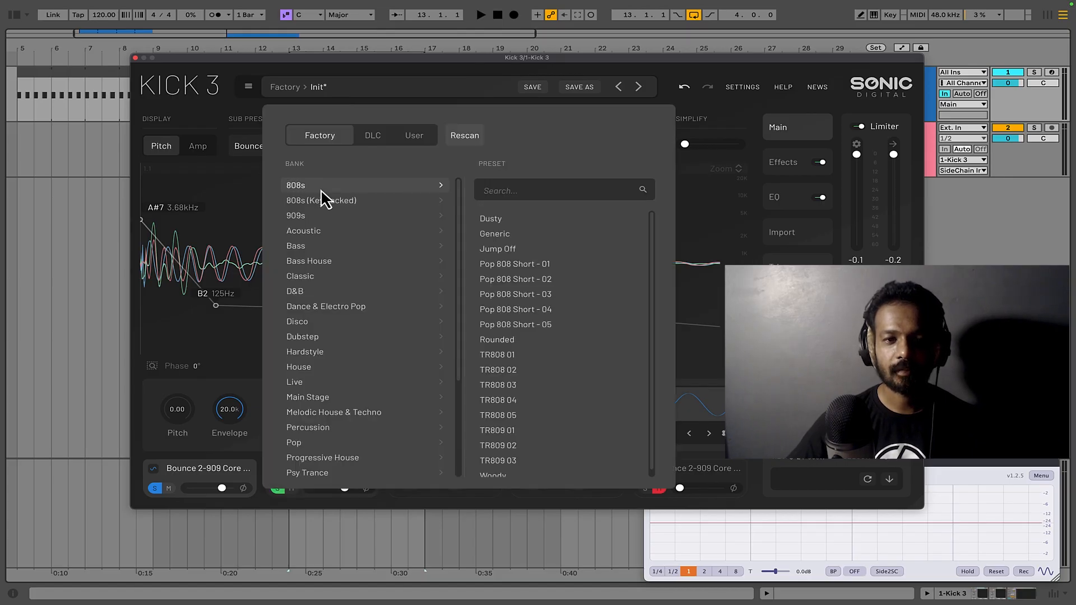
{"action": "left_click", "coordinate": [493, 218]}
{"action": "left_click", "coordinate": [408, 94]}
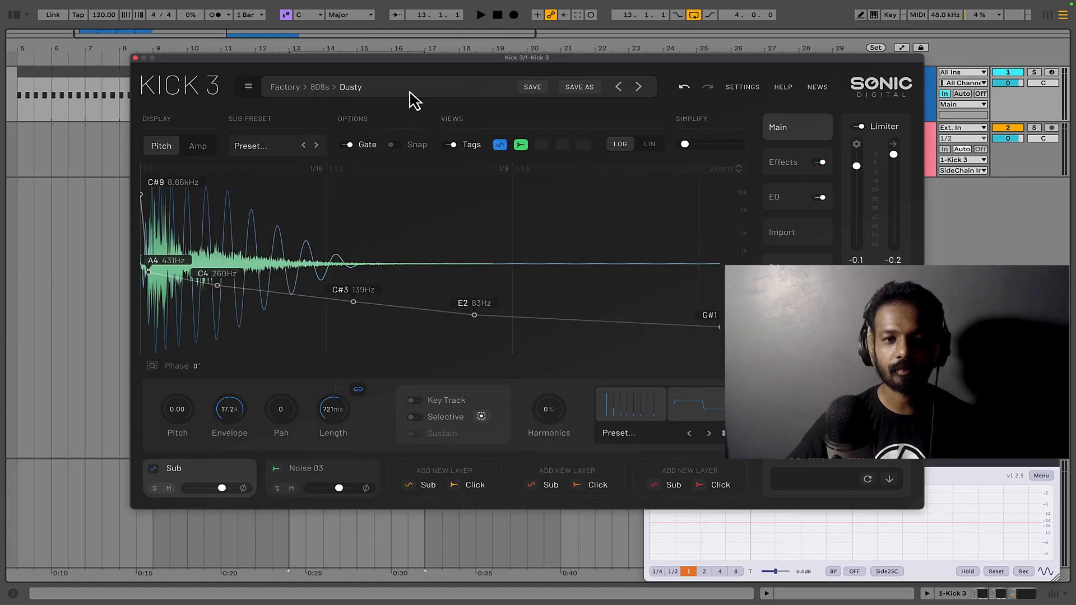
{"action": "key", "text": "space"}
{"action": "left_click_drag", "start_coordinate": [431, 58], "coordinate": [425, 136]}
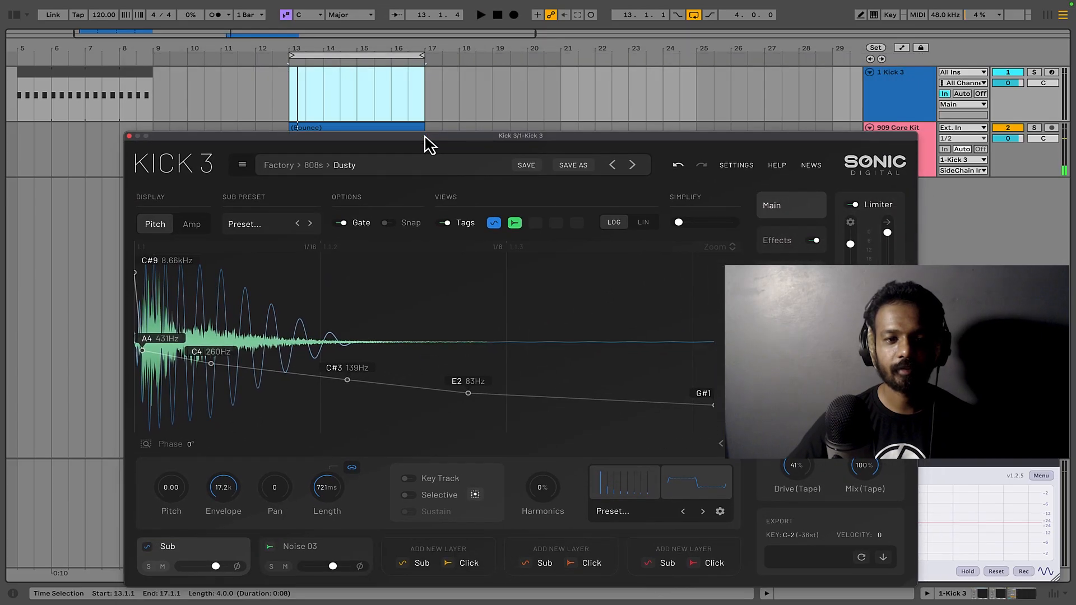
Mute the Noise 03 layer and hide its waveform from the display
{"action": "left_click", "coordinate": [271, 567]}
{"action": "left_click", "coordinate": [273, 568]}
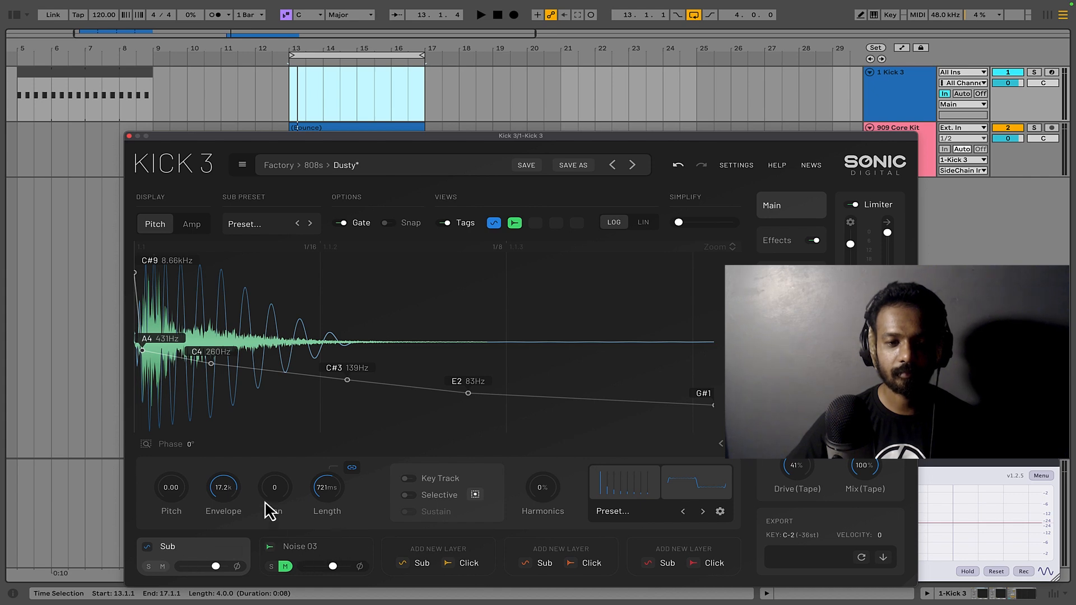
{"action": "left_click", "coordinate": [514, 224]}
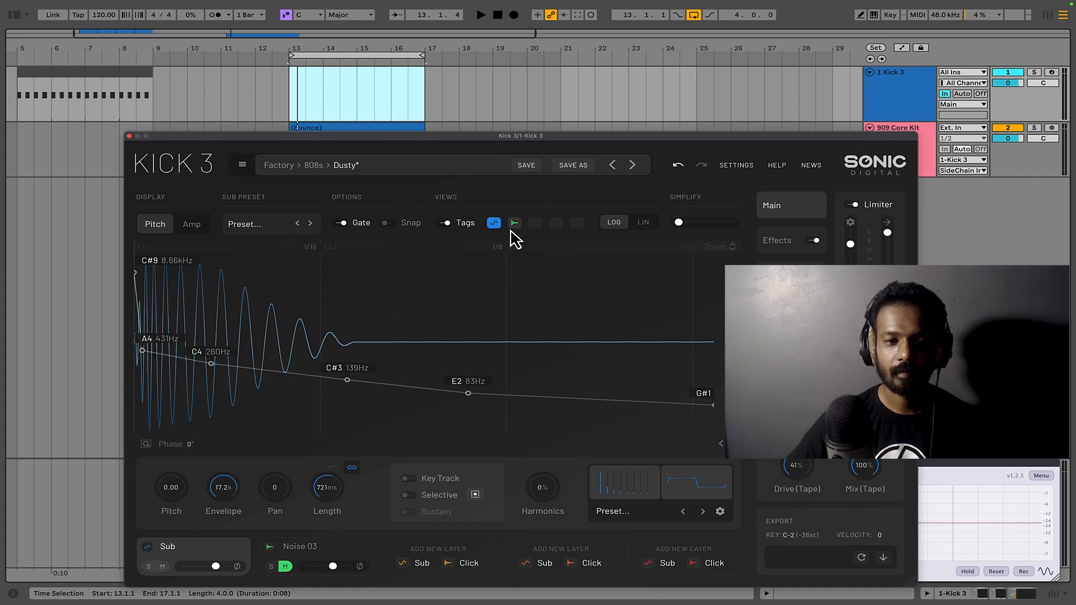
{"action": "left_click_drag", "start_coordinate": [486, 140], "coordinate": [493, 202]}
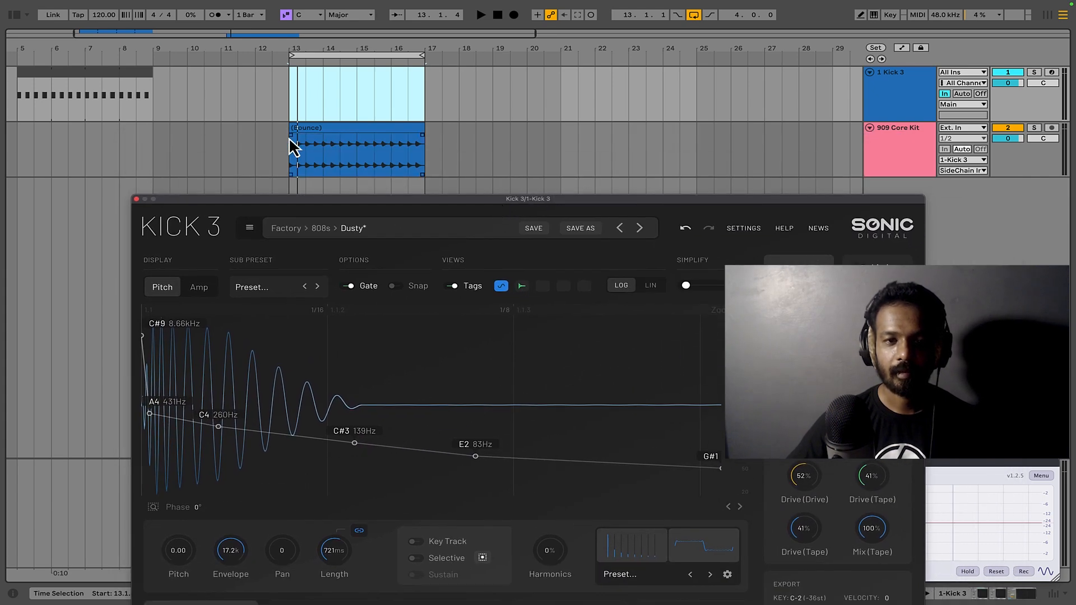
Open the Trigger page, activate triggering and play the looped 909 clip
{"action": "left_click", "coordinate": [798, 270]}
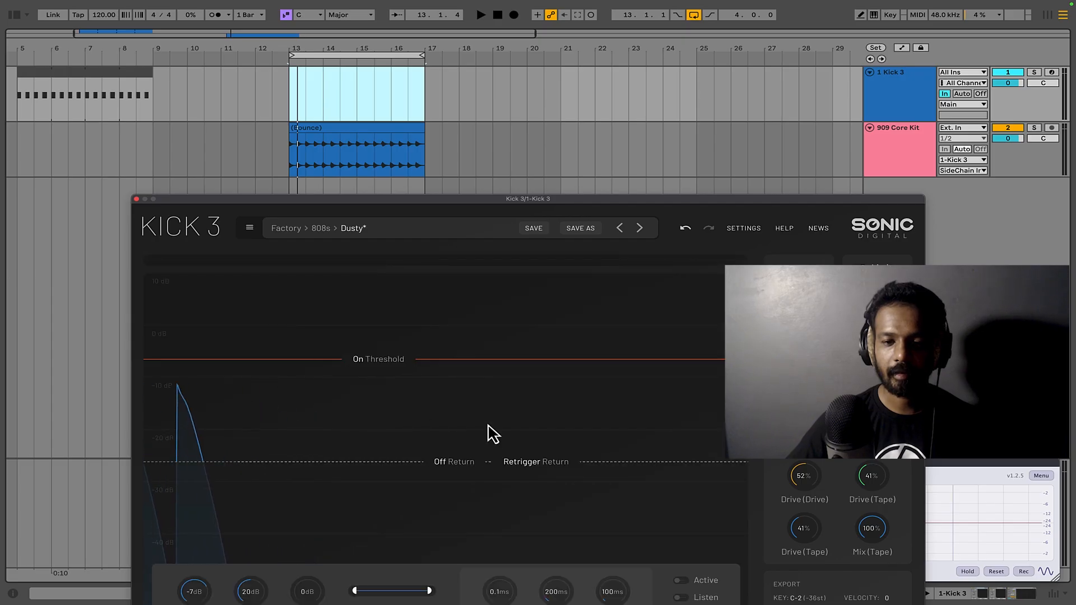
{"action": "left_click_drag", "start_coordinate": [496, 199], "coordinate": [443, 133]}
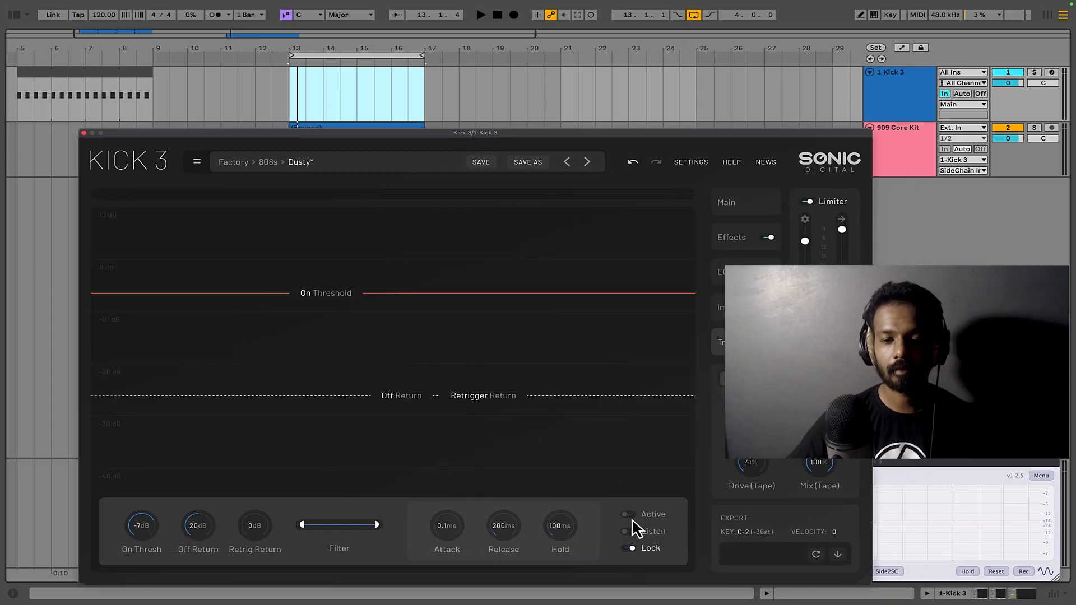
{"action": "key", "text": "space"}
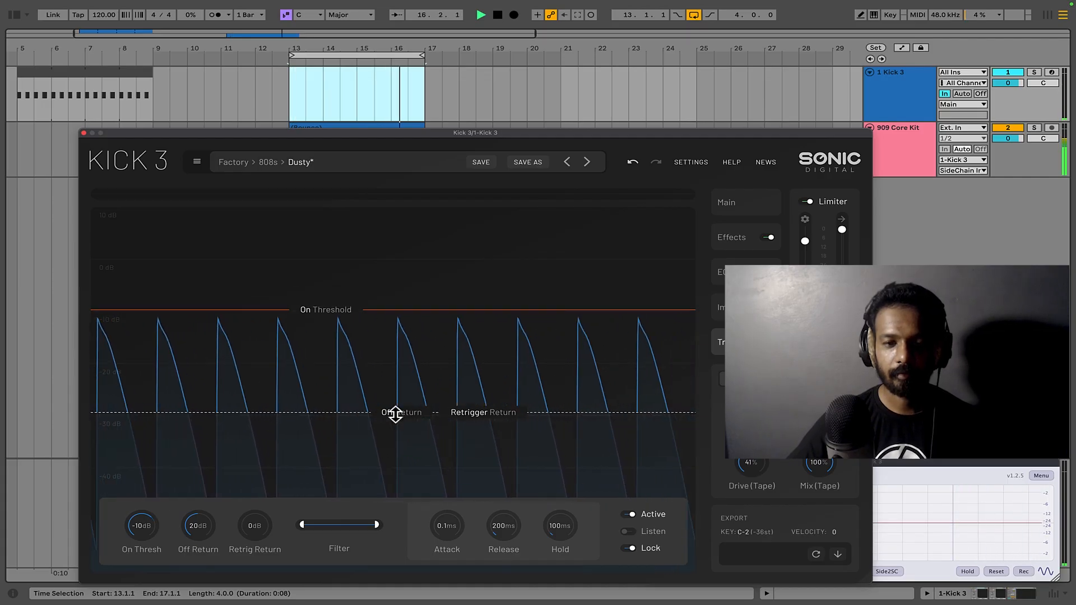
Test On Threshold levels between 3 dB and -16 dB during playback, and settle on -13 dB with an Off Return of 11 dB
{"action": "left_click_drag", "start_coordinate": [313, 310], "coordinate": [341, 243]}
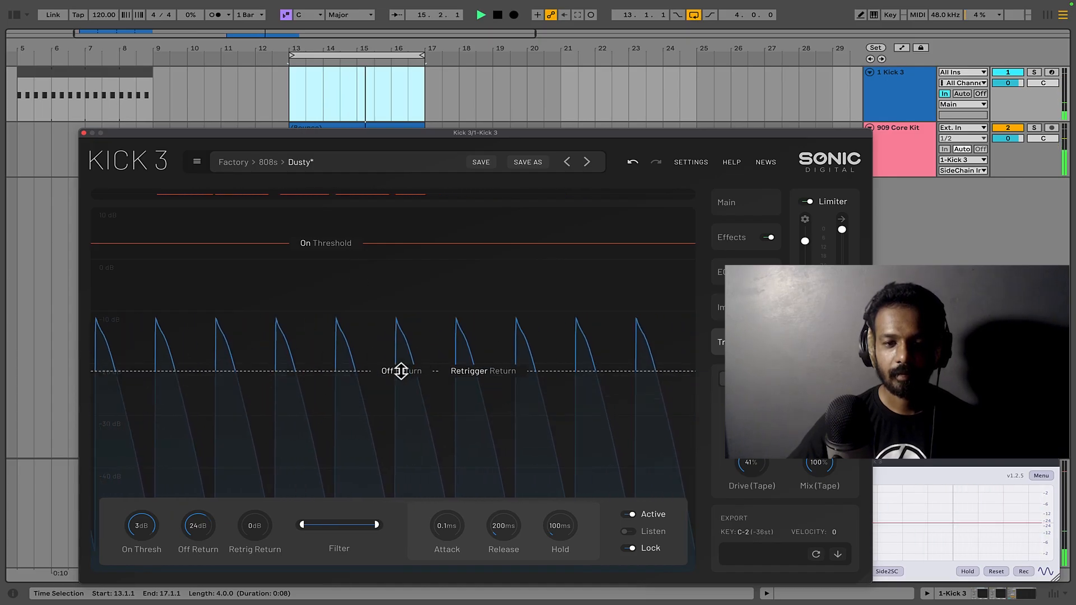
{"action": "left_click_drag", "start_coordinate": [343, 243], "coordinate": [343, 387]}
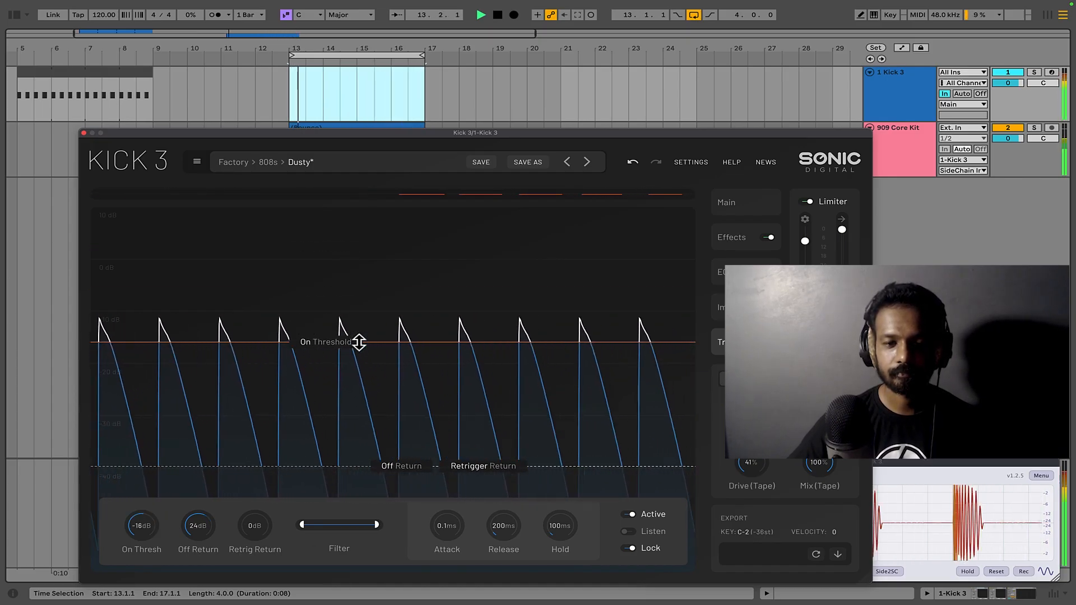
{"action": "left_click_drag", "start_coordinate": [365, 347], "coordinate": [382, 324]}
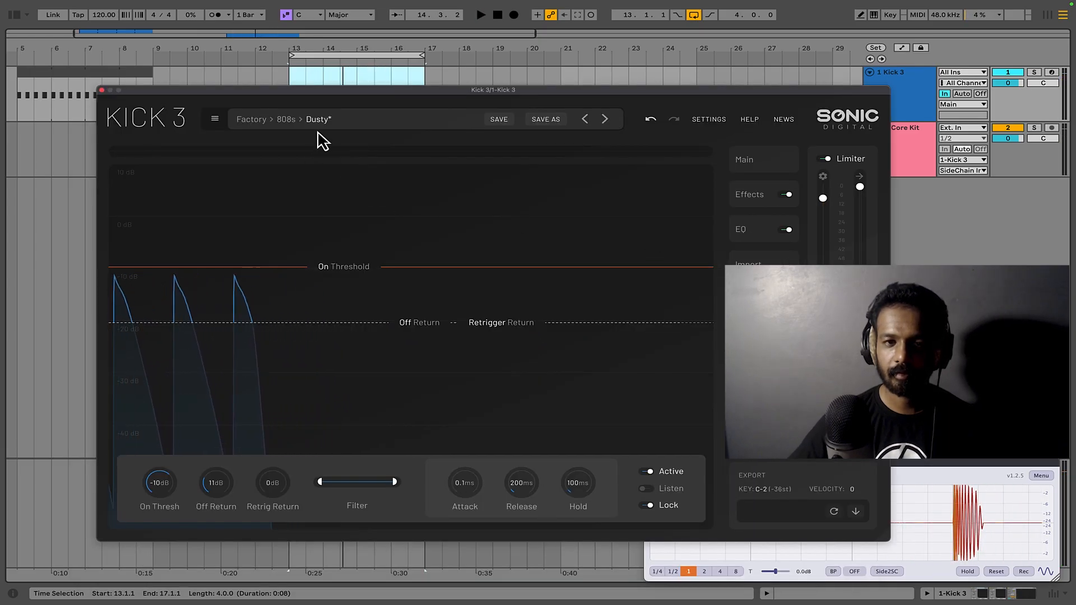
{"action": "key", "text": "space"}
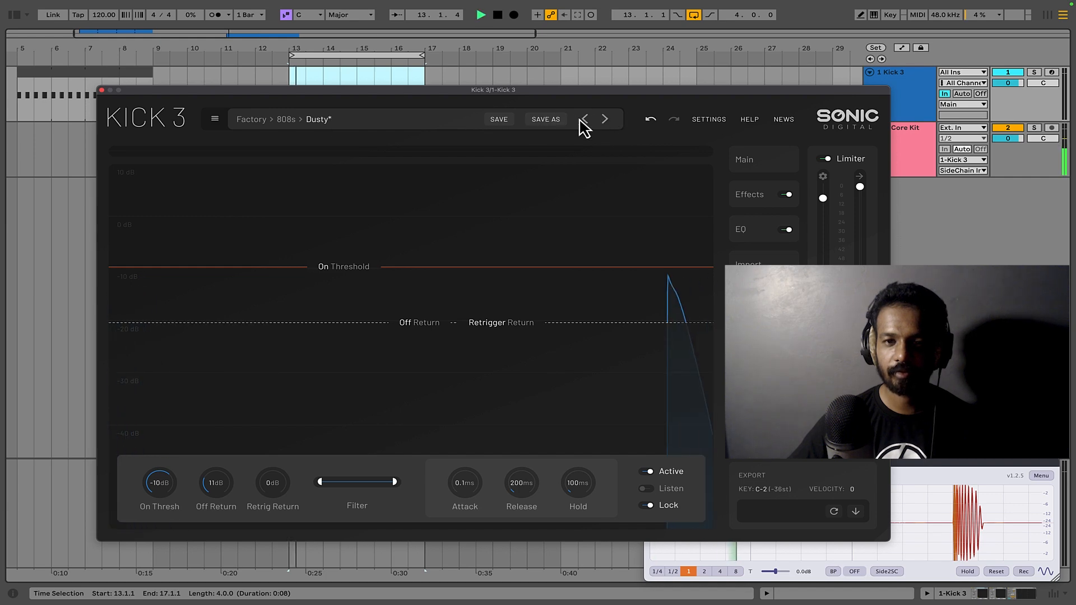
{"action": "left_click_drag", "start_coordinate": [335, 266], "coordinate": [344, 287]}
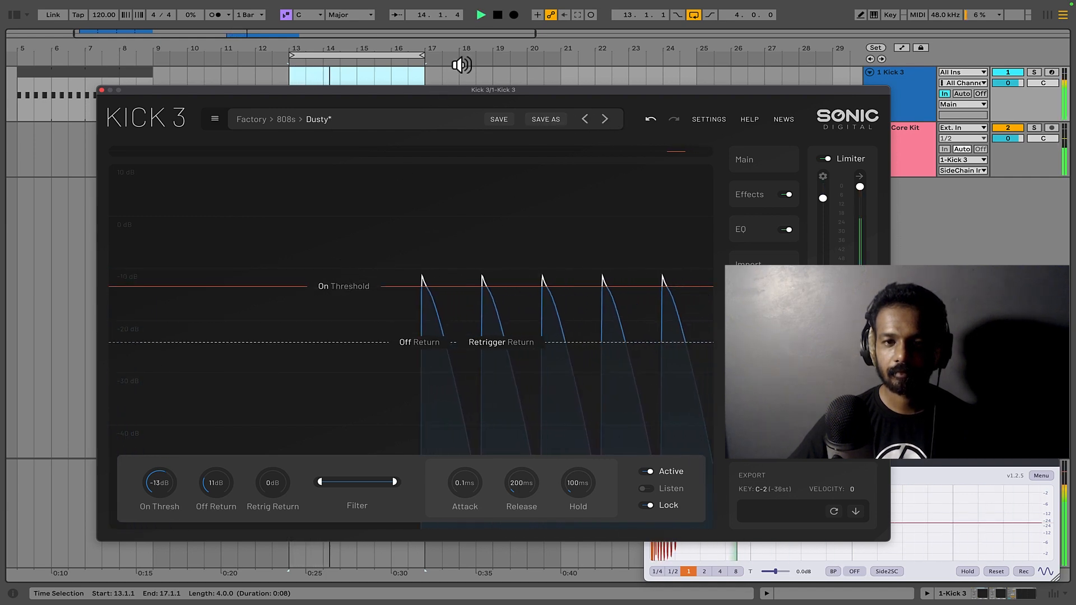
Step forward through the 808s presets past Jump Off while the 909 clip triggers them
{"action": "left_click_drag", "start_coordinate": [471, 91], "coordinate": [462, 215]}
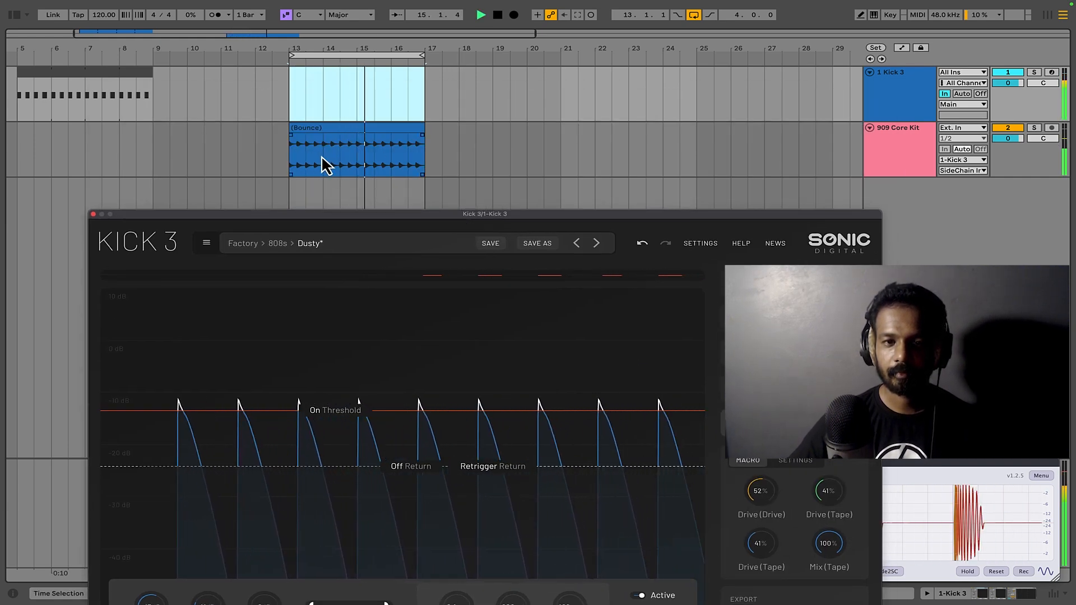
{"action": "left_click", "coordinate": [598, 243]}
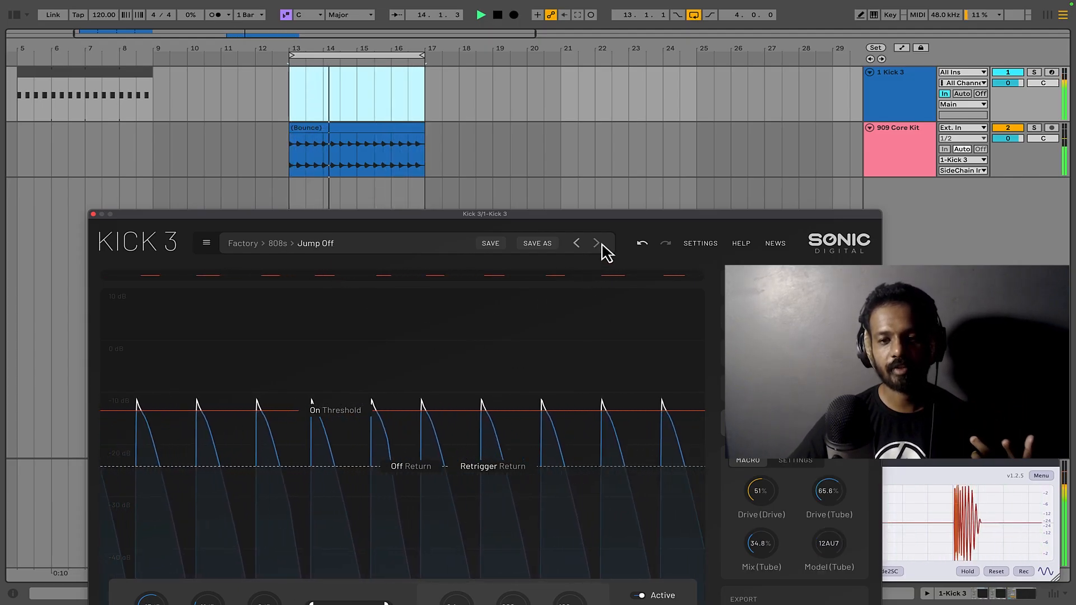
{"action": "left_click", "coordinate": [602, 244]}
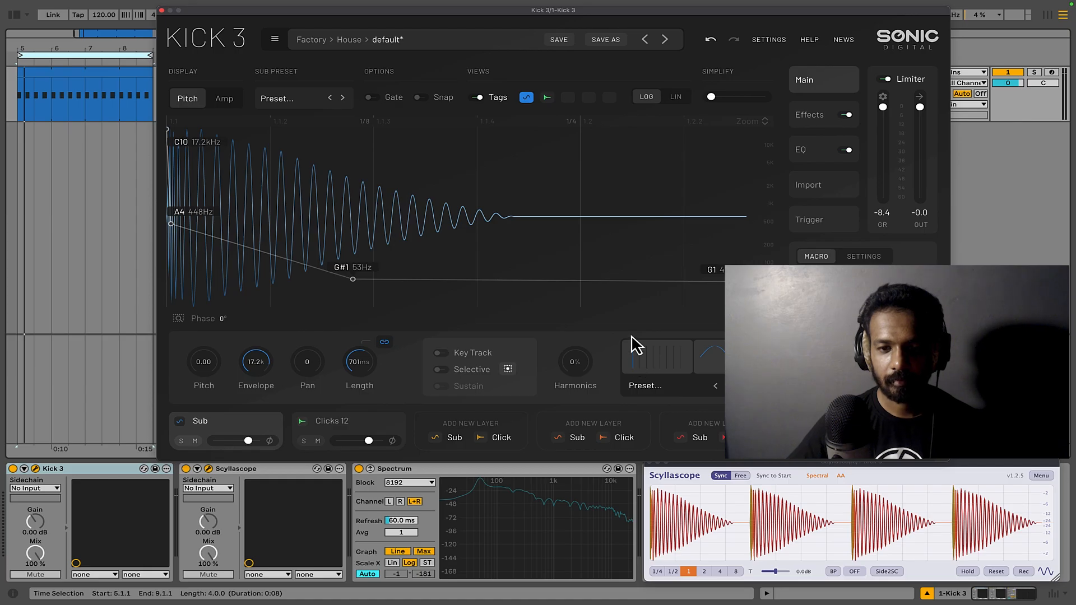
Play the default House kick and raise the Sub layer's Harmonics amount to 100%
{"action": "key", "text": "space"}
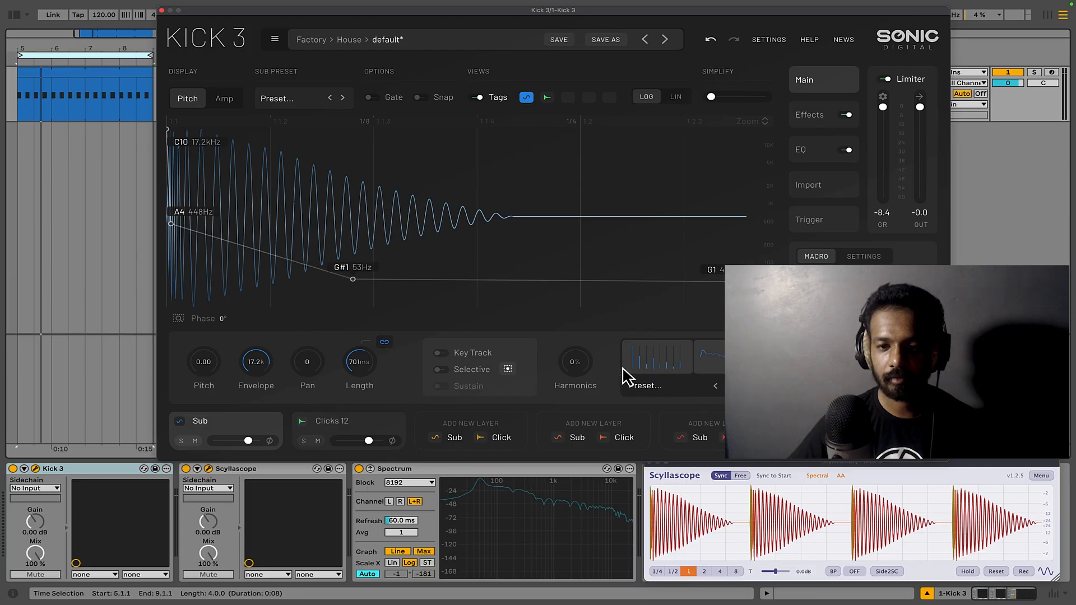
{"action": "key", "text": "space"}
{"action": "key", "text": "space"}
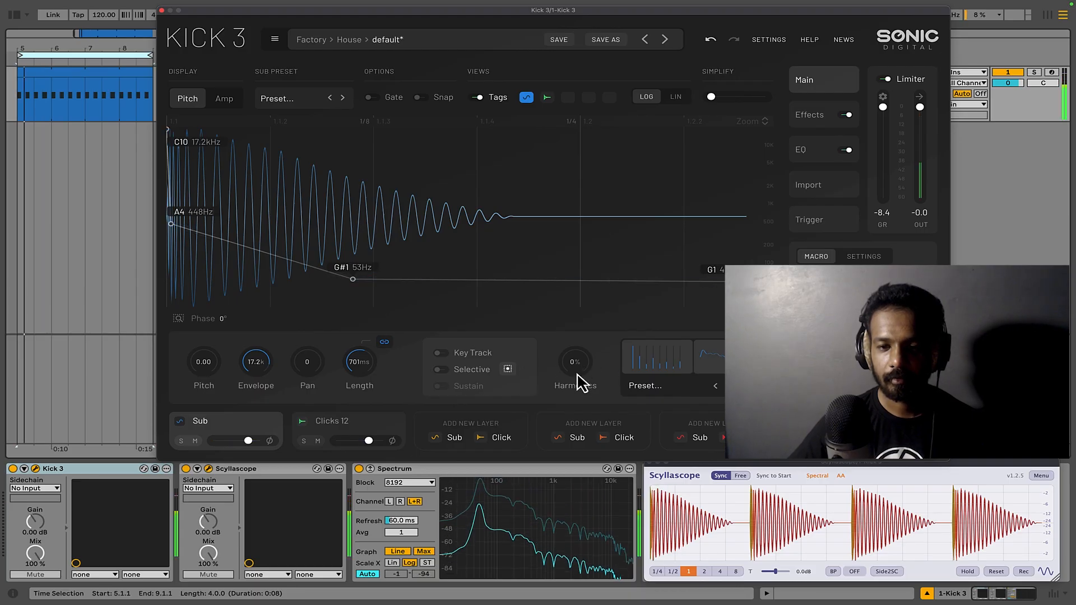
{"action": "left_click_drag", "start_coordinate": [578, 376], "coordinate": [575, 373]}
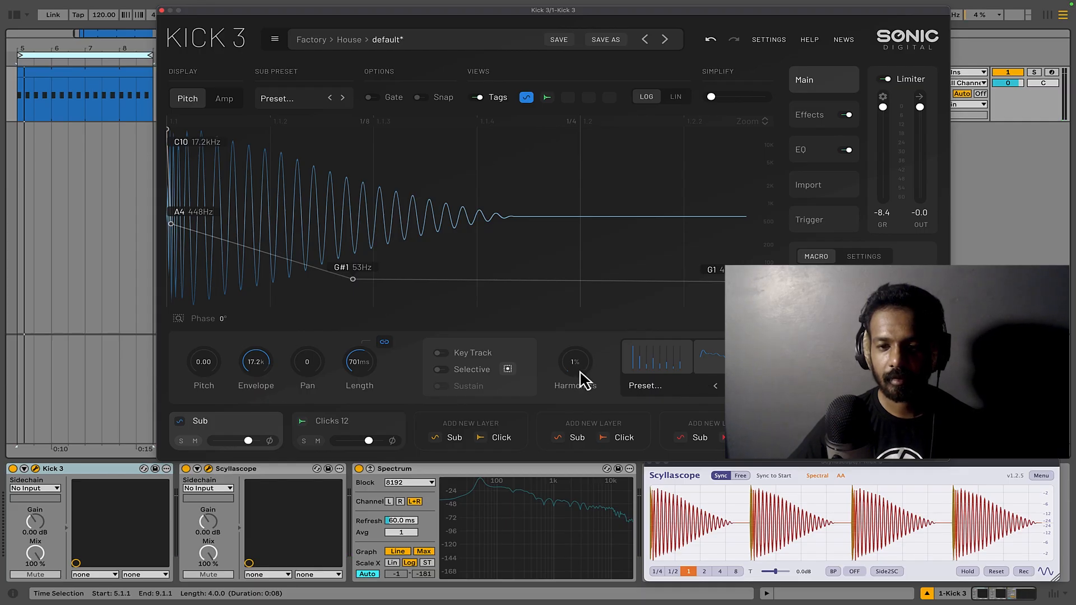
{"action": "left_click_drag", "start_coordinate": [581, 372], "coordinate": [600, 228]}
{"action": "key", "text": "space"}
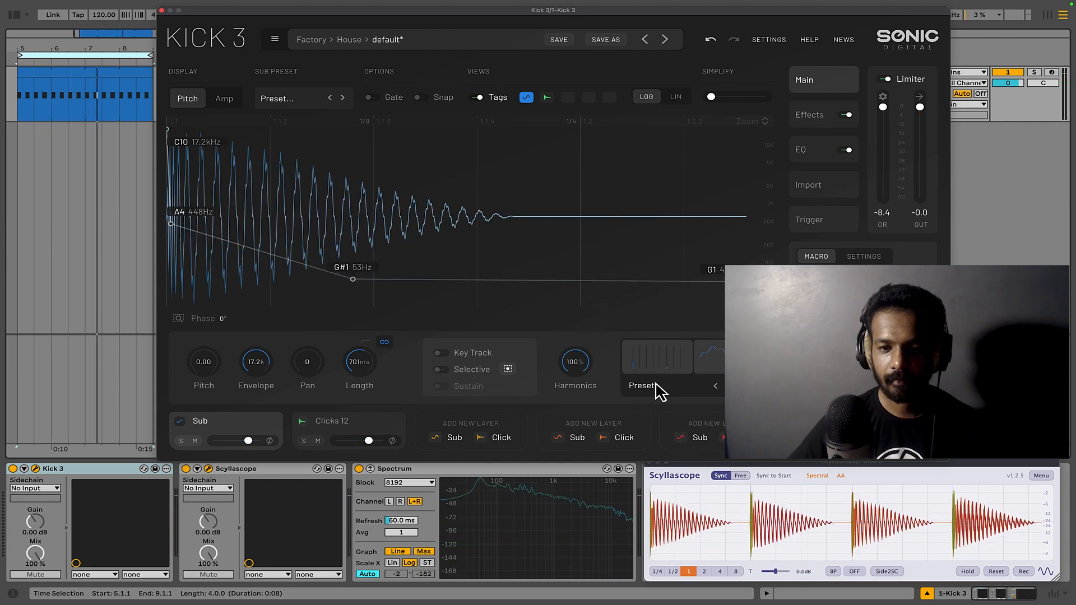
Redraw the Sub layer's harmonic bars to leave only the first one raised, and play the loop
{"action": "left_click_drag", "start_coordinate": [666, 367], "coordinate": [668, 398]}
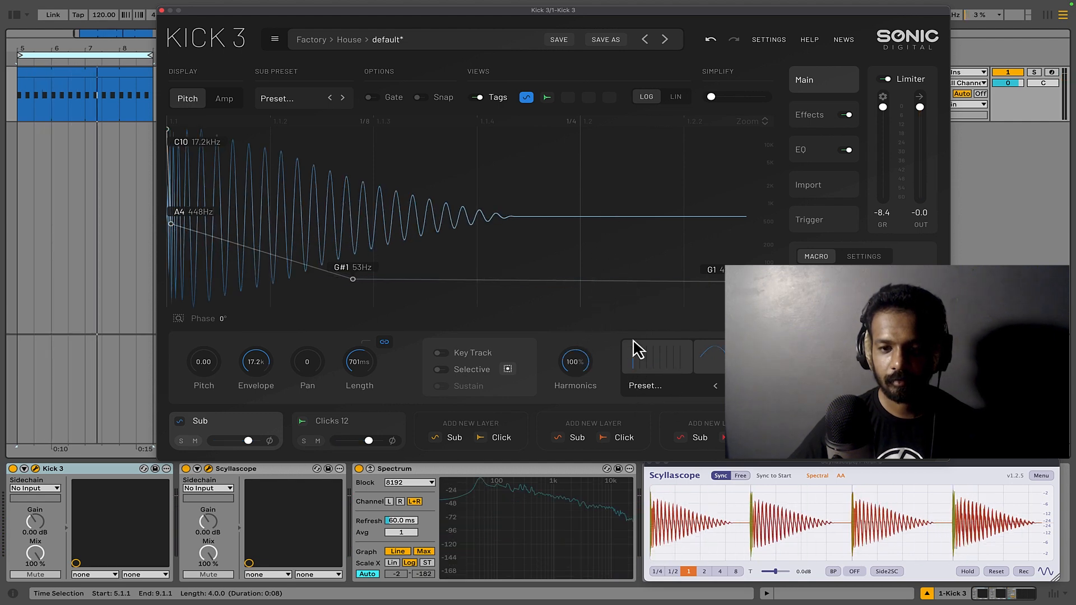
{"action": "mouse_move", "coordinate": [638, 350]}
{"action": "left_mouse_down"}
{"action": "mouse_move", "coordinate": [636, 391]}
{"action": "mouse_move", "coordinate": [641, 333]}
{"action": "mouse_move", "coordinate": [637, 384]}
{"action": "mouse_move", "coordinate": [656, 355]}
{"action": "mouse_move", "coordinate": [636, 368]}
{"action": "mouse_move", "coordinate": [641, 393]}
{"action": "mouse_move", "coordinate": [655, 386]}
{"action": "left_mouse_up"}
{"action": "key", "text": "space"}
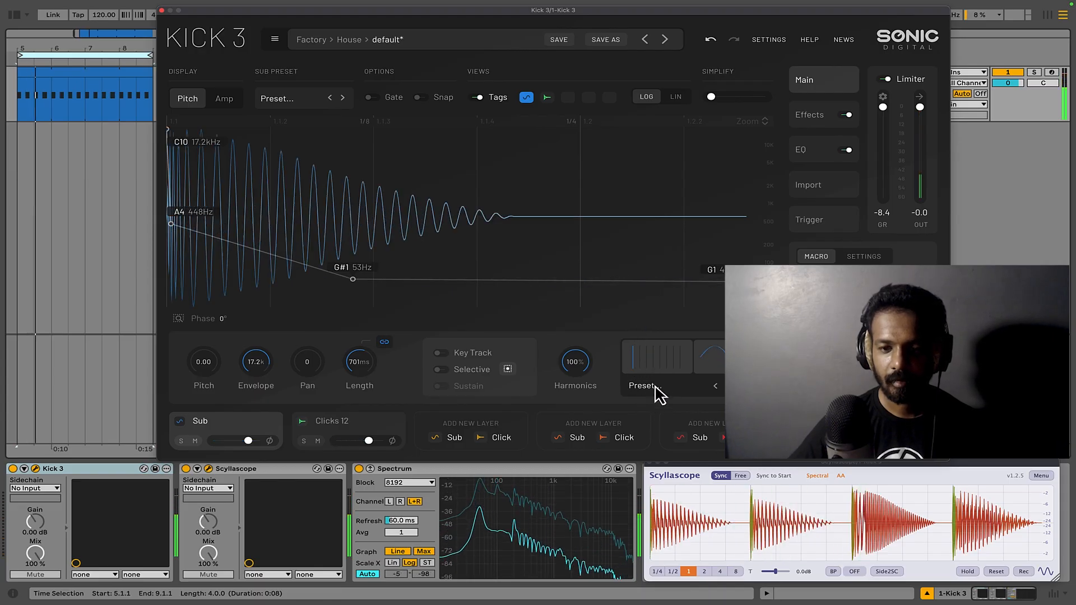
Audition factory Kicks harmonics presets such as KickLive and PR40 Kick on the Sub layer
{"action": "left_click", "coordinate": [650, 387]}
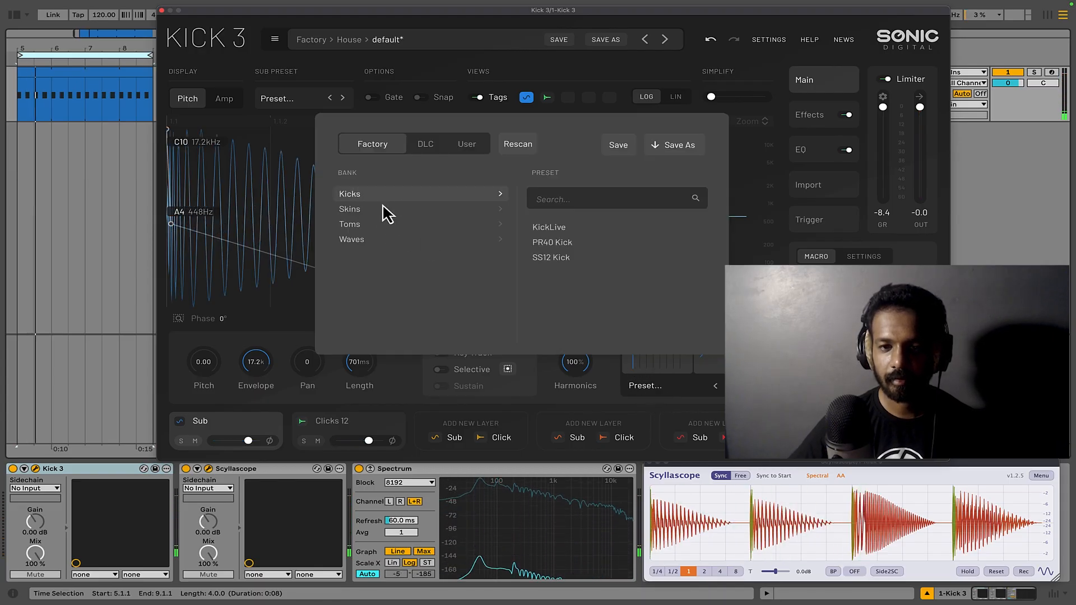
{"action": "left_click", "coordinate": [559, 232]}
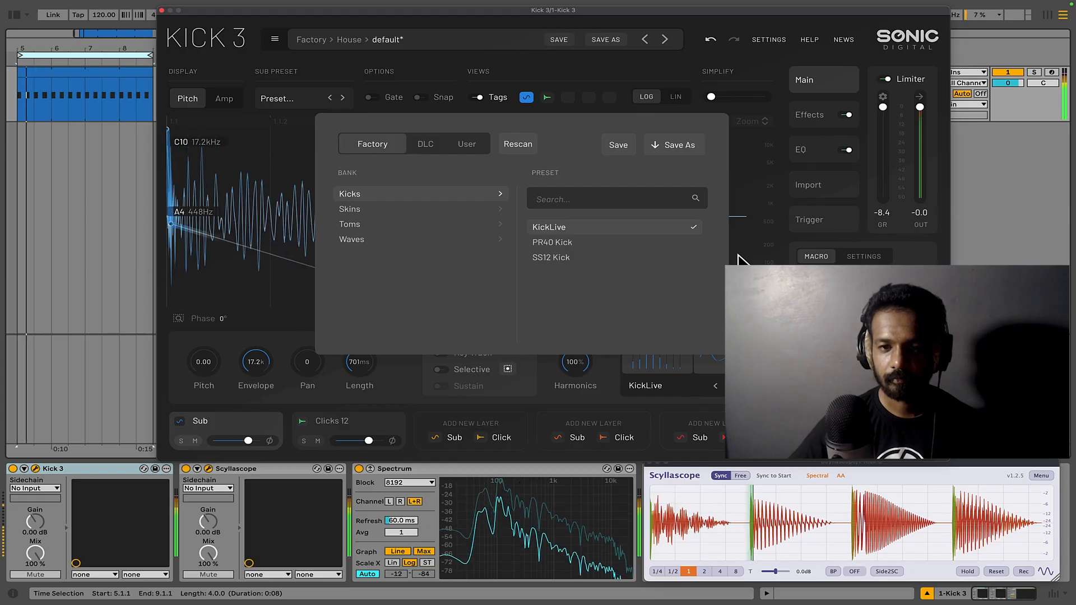
{"action": "left_click", "coordinate": [573, 257]}
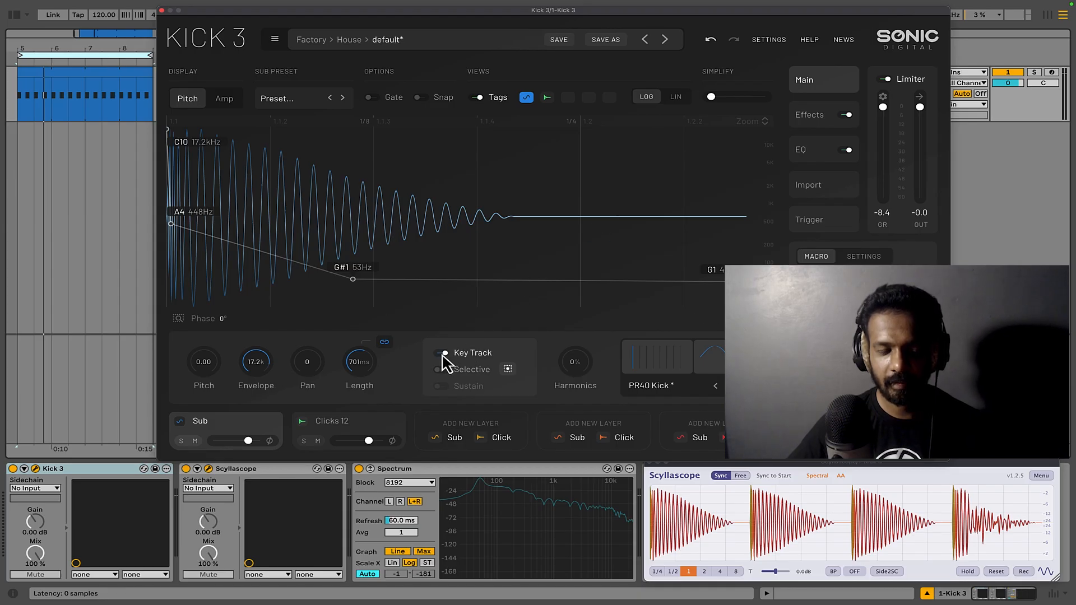
Enable Key Track, play the loop, and open the kick's MIDI clip with the plugin window moved off its notes
{"action": "key", "text": "space"}
{"action": "key", "text": "space"}
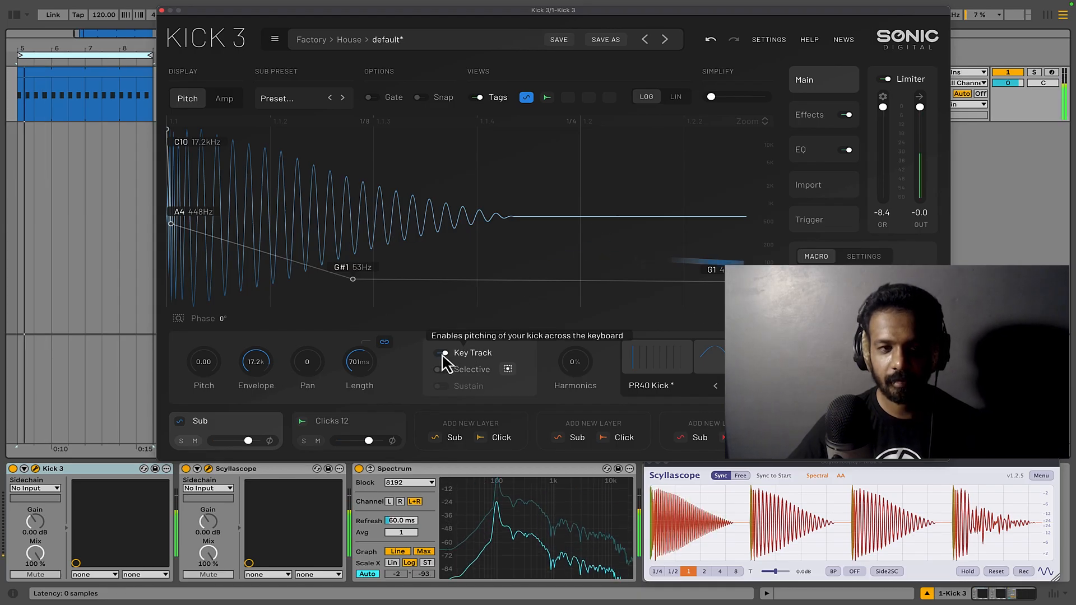
{"action": "double_click", "coordinate": [71, 94]}
{"action": "left_click_drag", "start_coordinate": [287, 15], "coordinate": [431, 25]}
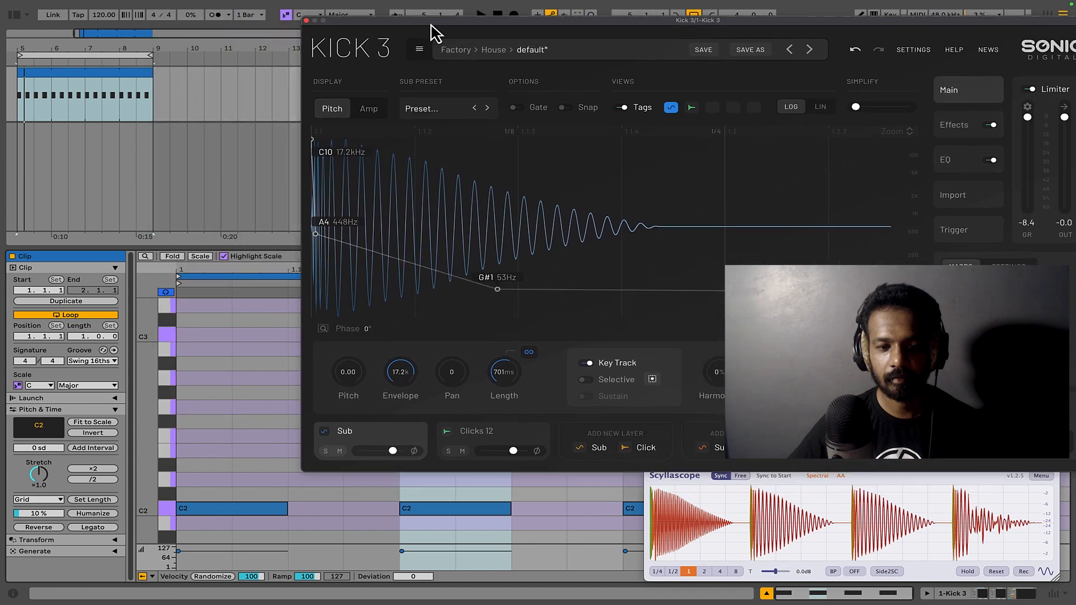
Move the clip's first note up to F2 to hear the key tracking, and return it to C2
{"action": "left_click", "coordinate": [203, 516]}
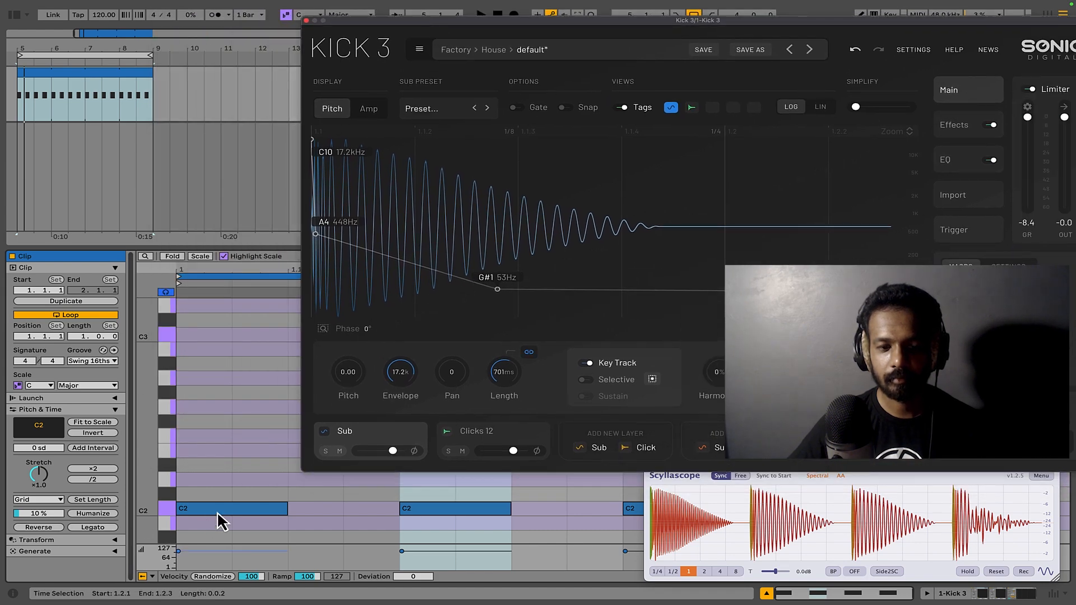
{"action": "left_click_drag", "start_coordinate": [217, 511], "coordinate": [215, 442]}
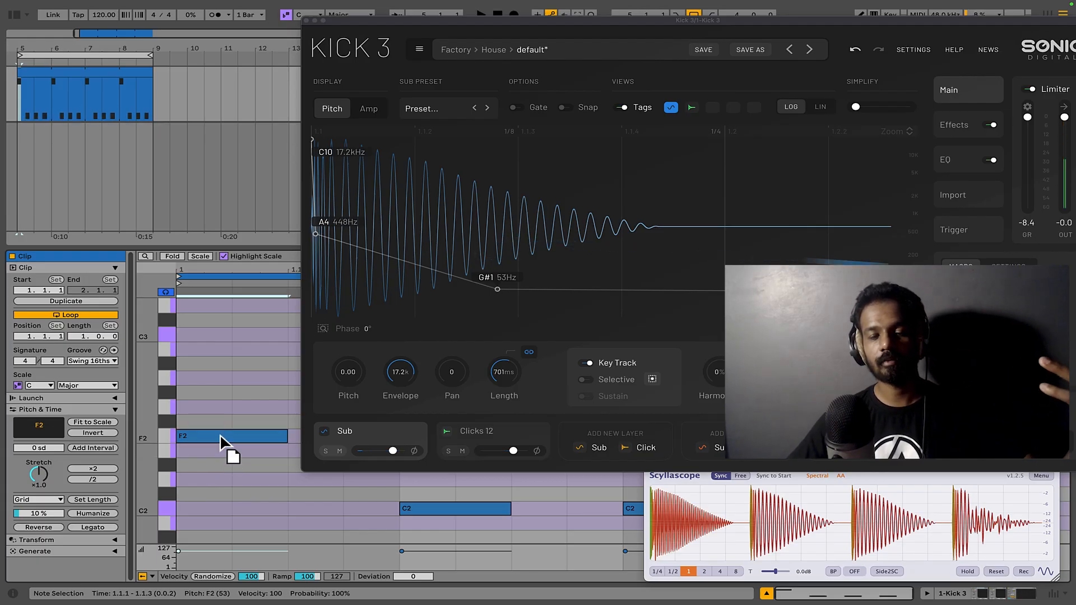
{"action": "left_click_drag", "start_coordinate": [220, 442], "coordinate": [224, 501]}
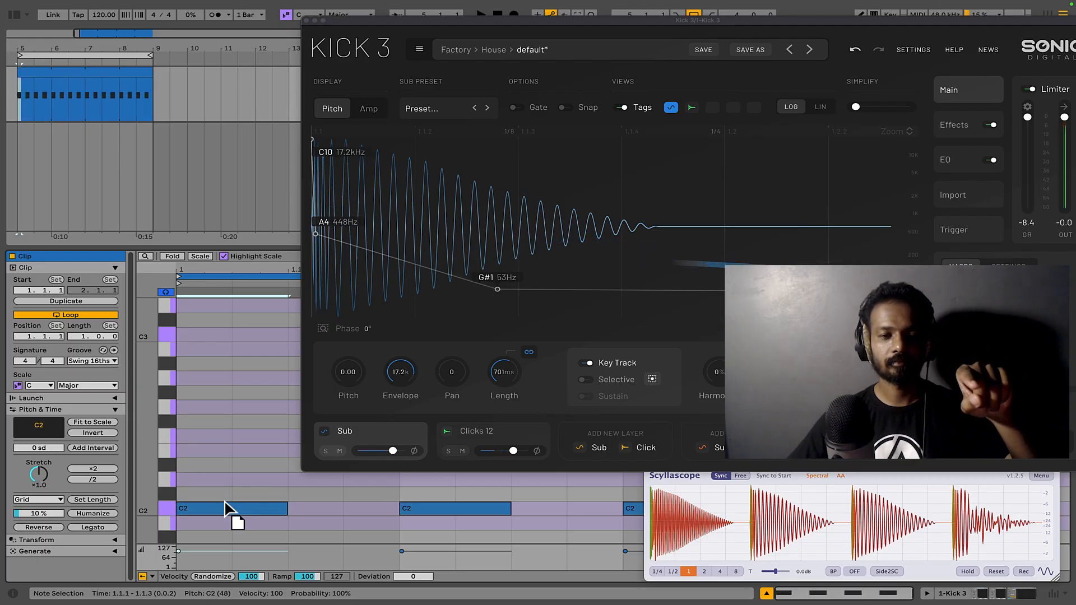
Enable Key Track again, move the clip's first note down an octave to C1, and play the loop
{"action": "scroll", "coordinate": [222, 470], "scroll_direction": "down", "scroll_amount": 4}
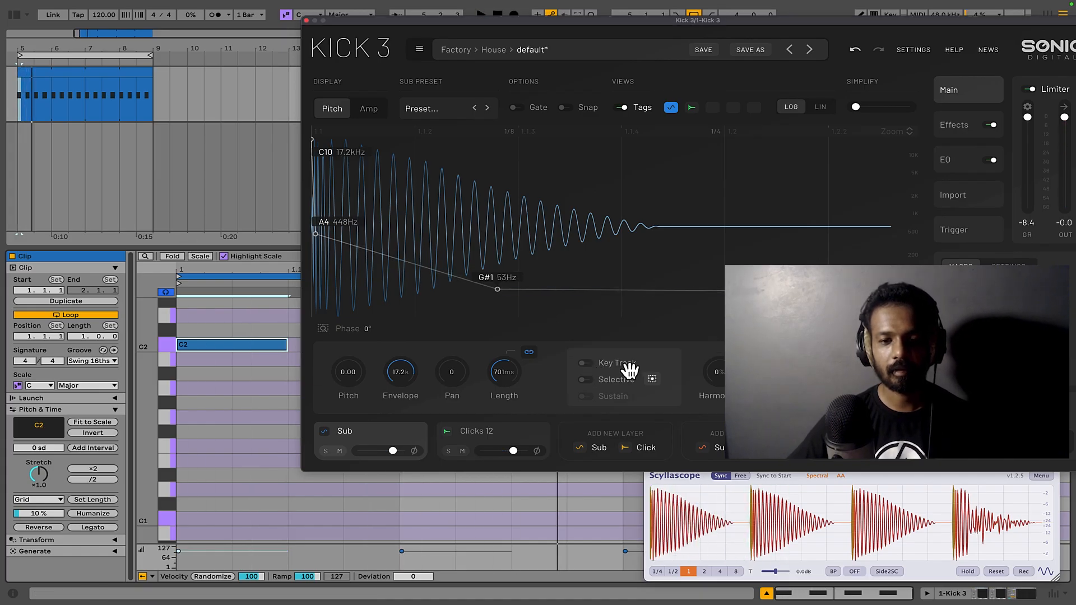
{"action": "left_click", "coordinate": [595, 365]}
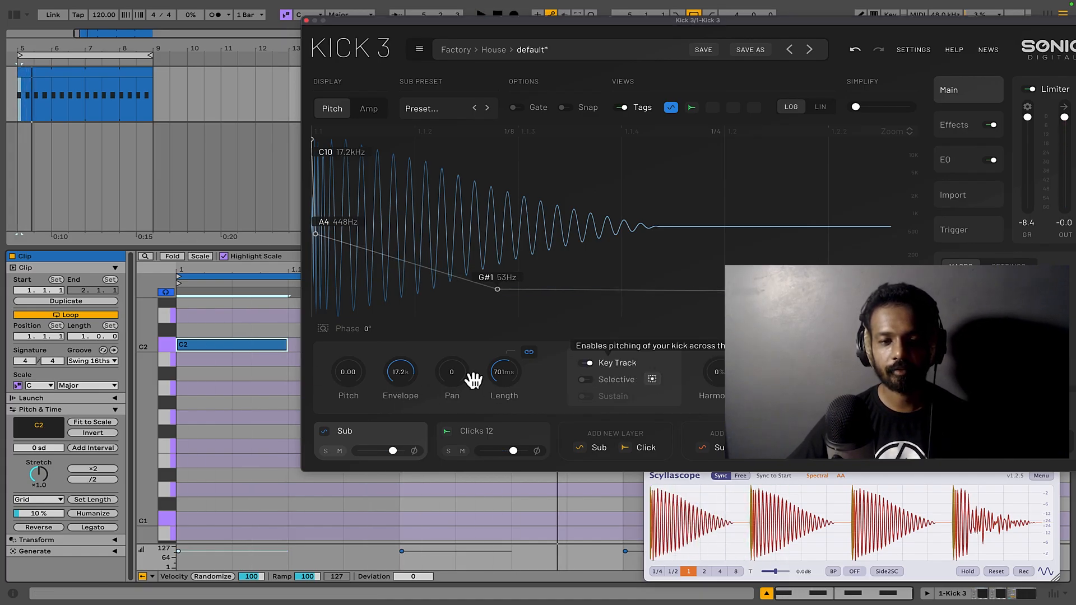
{"action": "scroll", "coordinate": [234, 345], "scroll_direction": "down", "scroll_amount": 2}
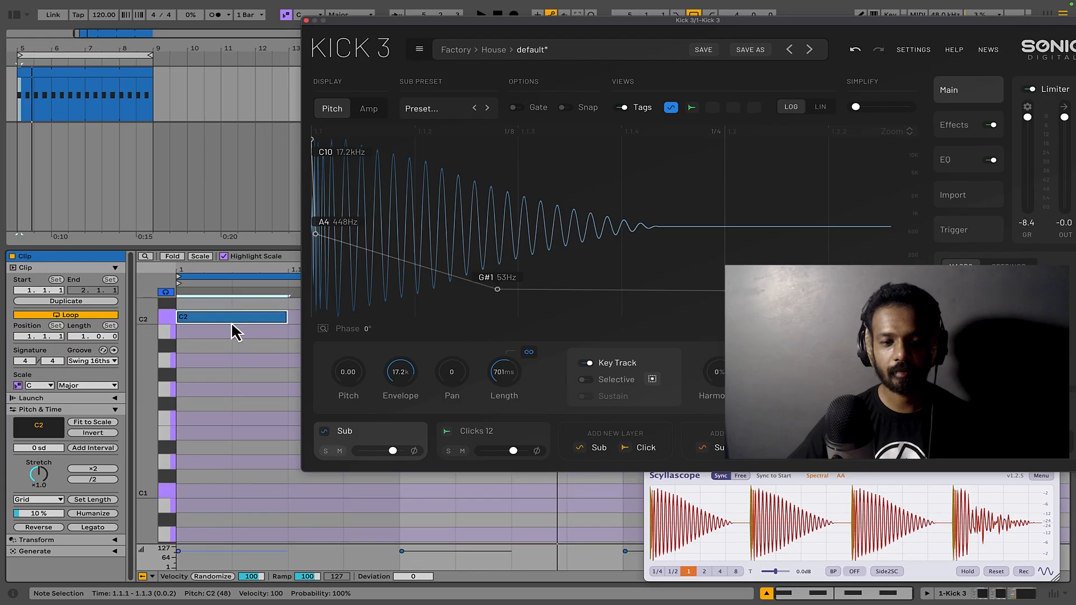
{"action": "left_click_drag", "start_coordinate": [232, 325], "coordinate": [247, 490]}
{"action": "key", "text": "space"}
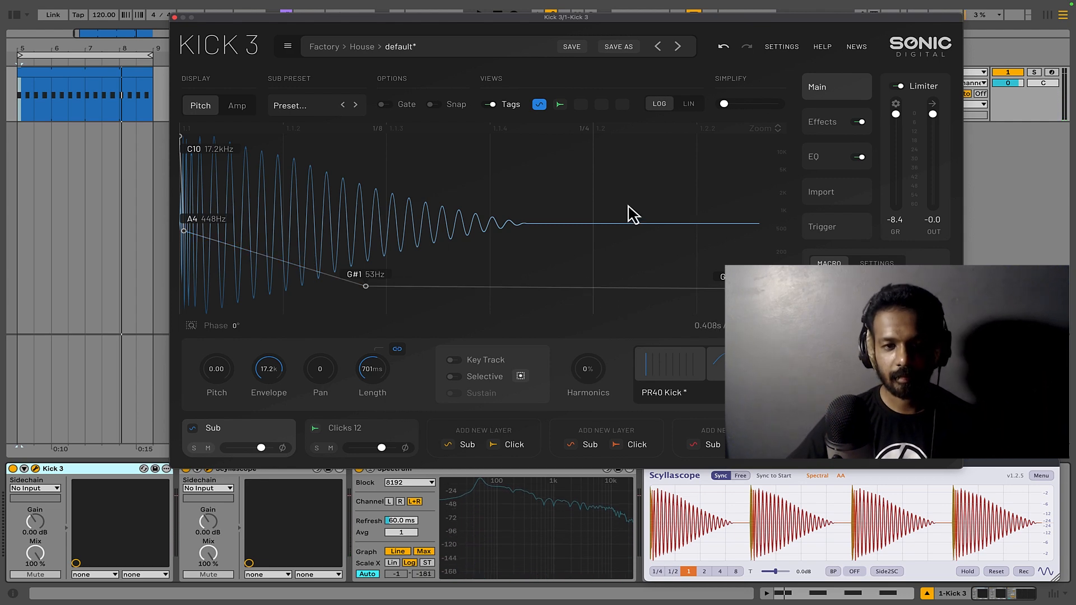
Review the Sub and Clicks layers, the Pitch and Amp displays, and the Import and Trigger pages, ending on the Main page
{"action": "left_click", "coordinate": [322, 430]}
{"action": "left_click", "coordinate": [233, 430]}
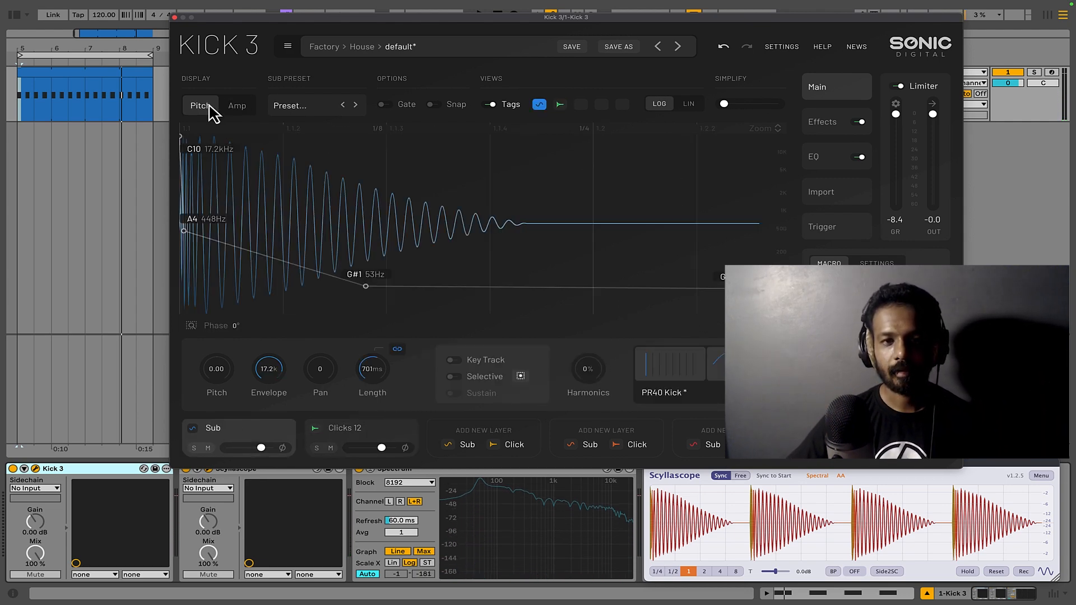
{"action": "left_click", "coordinate": [227, 111]}
{"action": "left_click", "coordinate": [208, 106]}
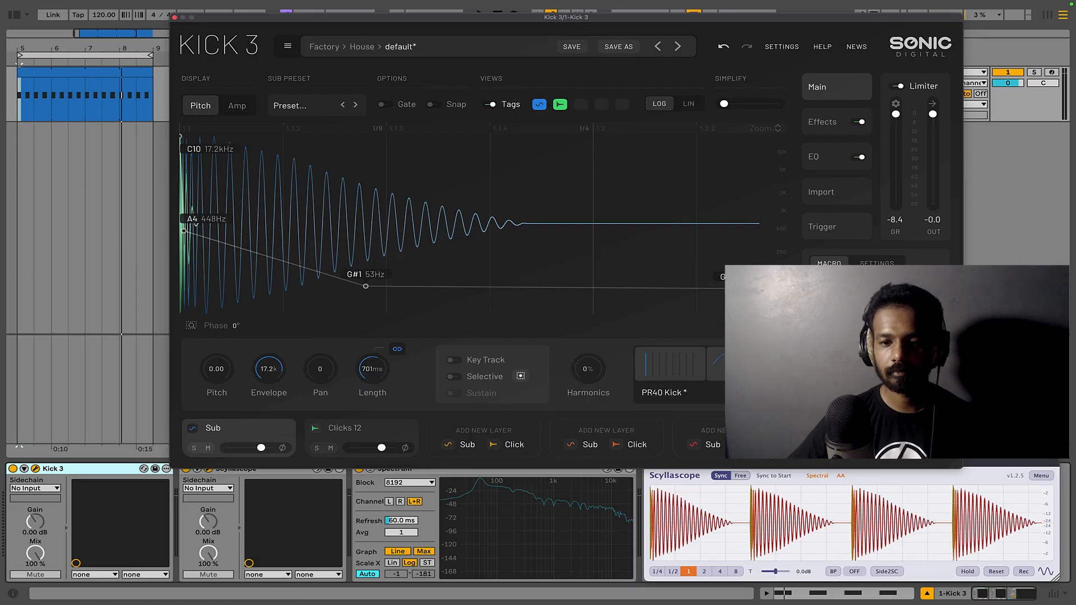
{"action": "left_click", "coordinate": [835, 194]}
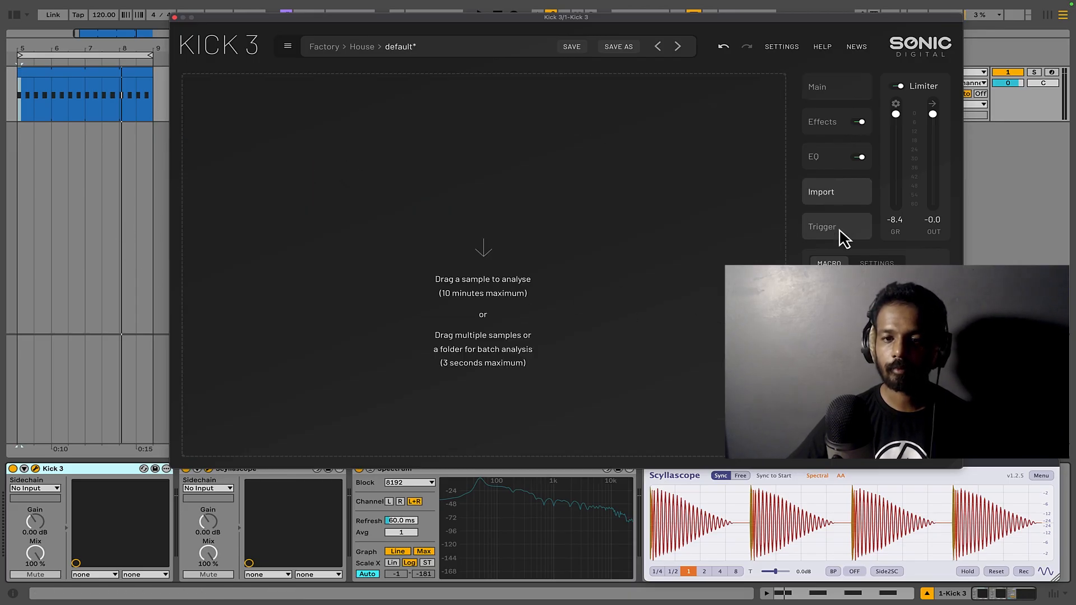
{"action": "left_click", "coordinate": [839, 227]}
{"action": "left_click", "coordinate": [837, 193]}
{"action": "left_click", "coordinate": [841, 89]}
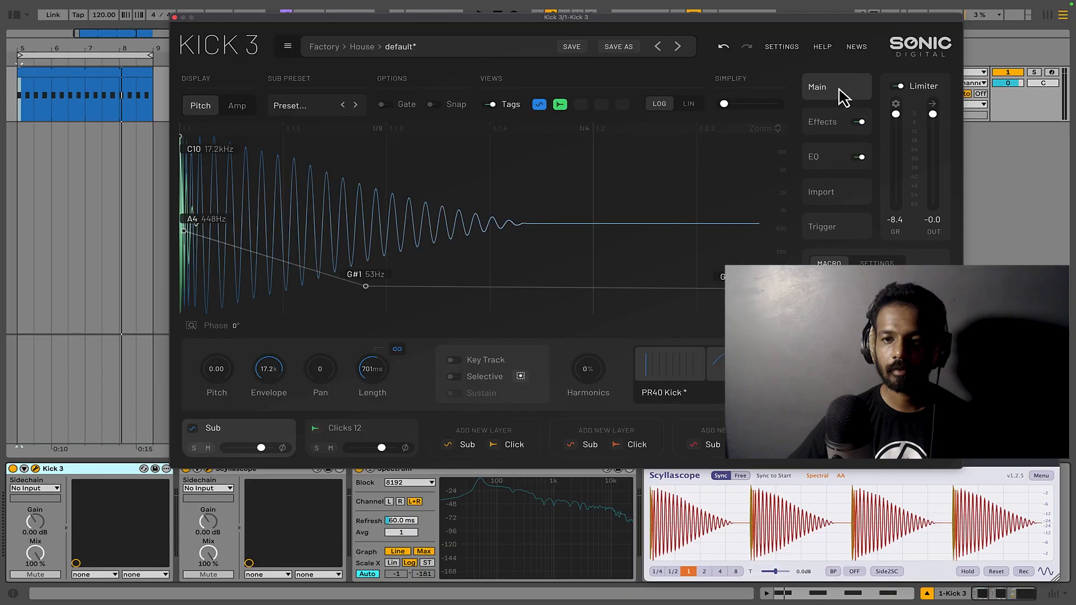
Shape the EQ during playback with 1.7 dB at 86 Hz, -4.3 dB at 328 Hz and 2.0 dB at 1.8 kHz
{"action": "left_click", "coordinate": [834, 162]}
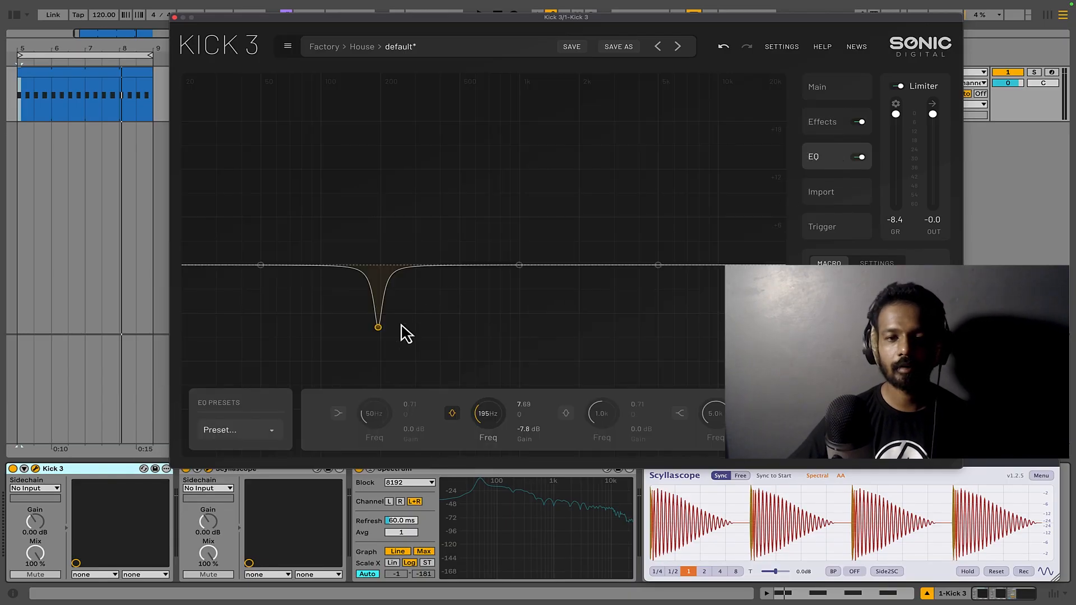
{"action": "key", "text": "space"}
{"action": "left_click_drag", "start_coordinate": [379, 327], "coordinate": [379, 252]}
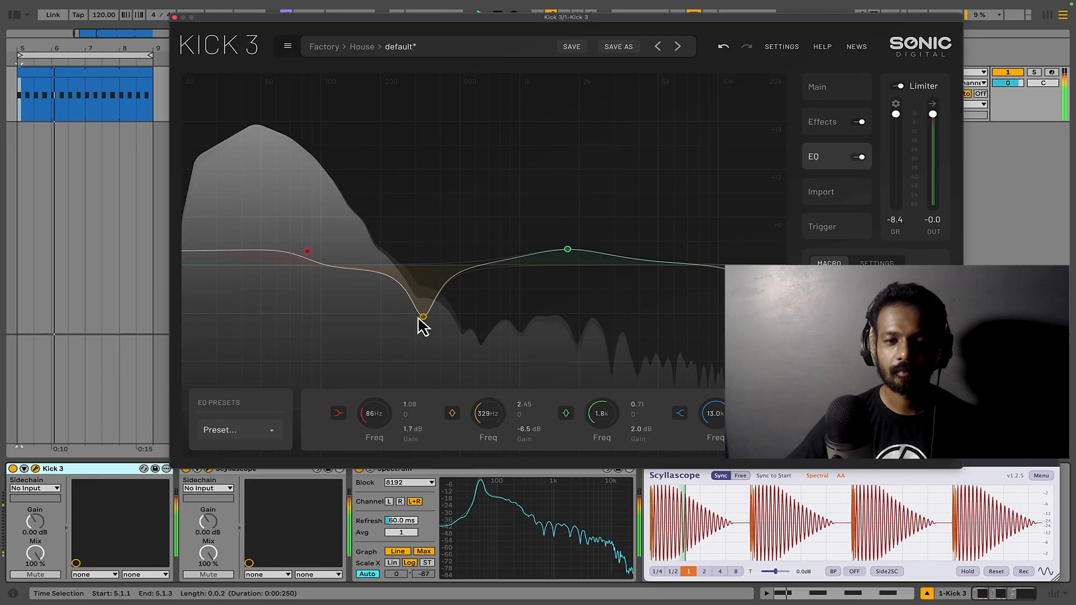
{"action": "left_click_drag", "start_coordinate": [420, 318], "coordinate": [424, 303]}
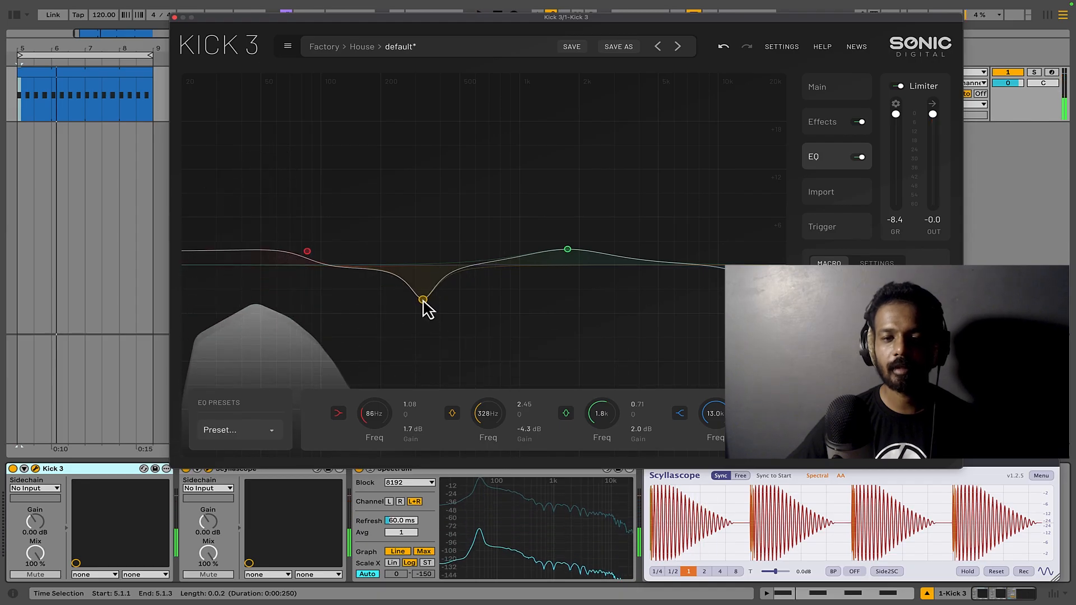
{"action": "key", "text": "space"}
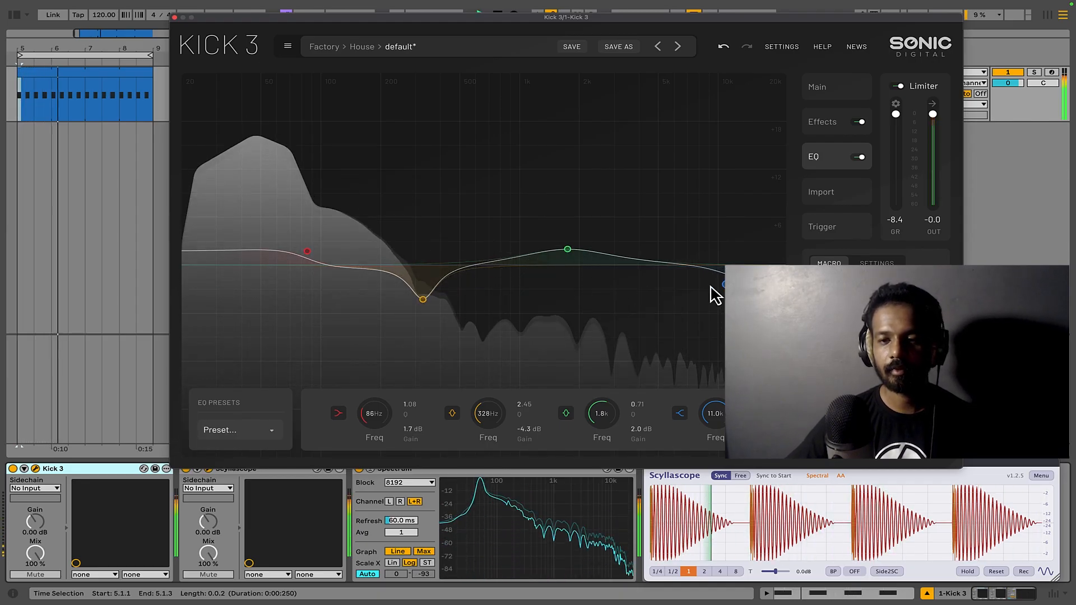
Load Clipper in Insert 1 and set its Drive to 14%, Mix to 44% and Shape to 66% during playback
{"action": "left_click", "coordinate": [824, 127]}
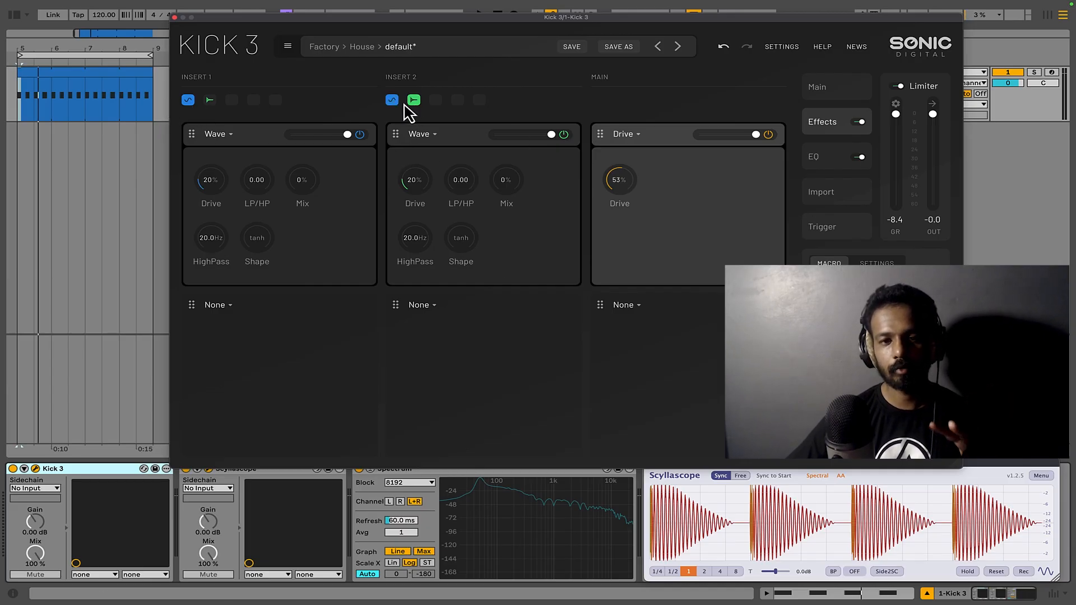
{"action": "left_click", "coordinate": [233, 139]}
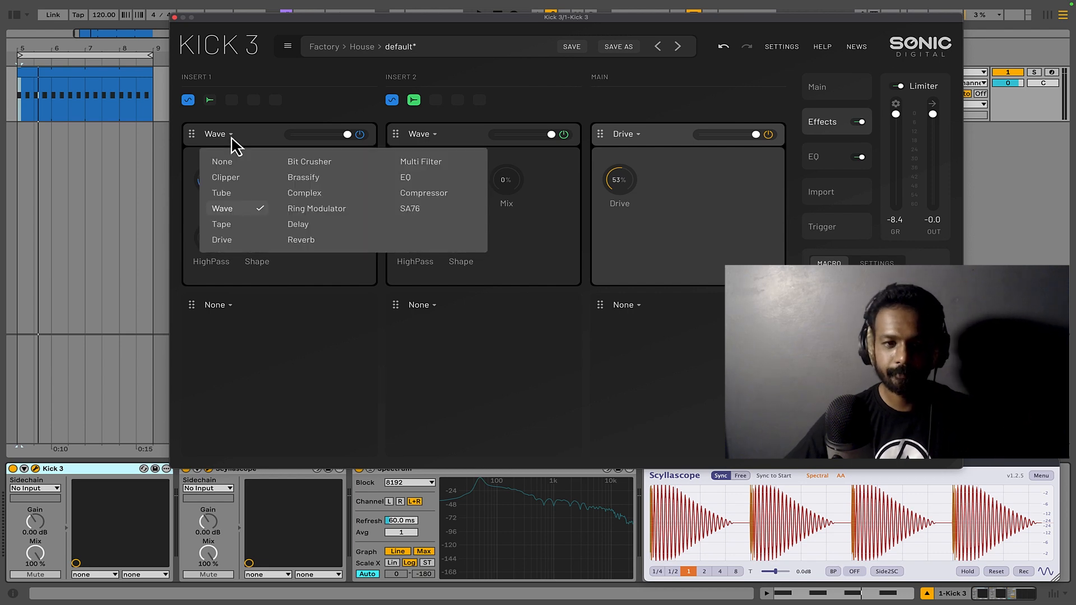
{"action": "left_click", "coordinate": [247, 184]}
{"action": "key", "text": "space"}
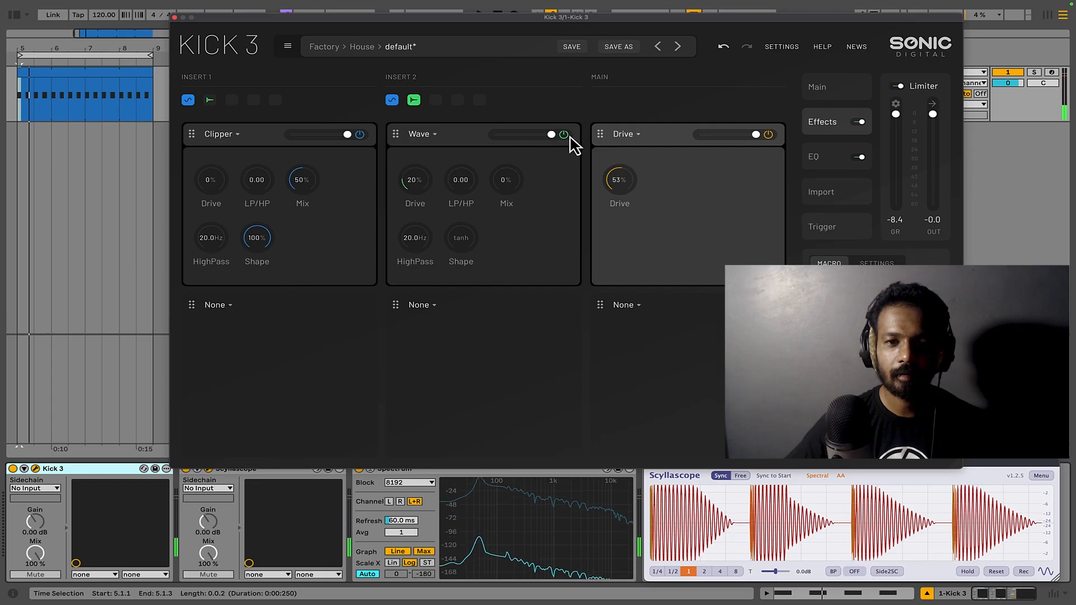
{"action": "key", "text": "space"}
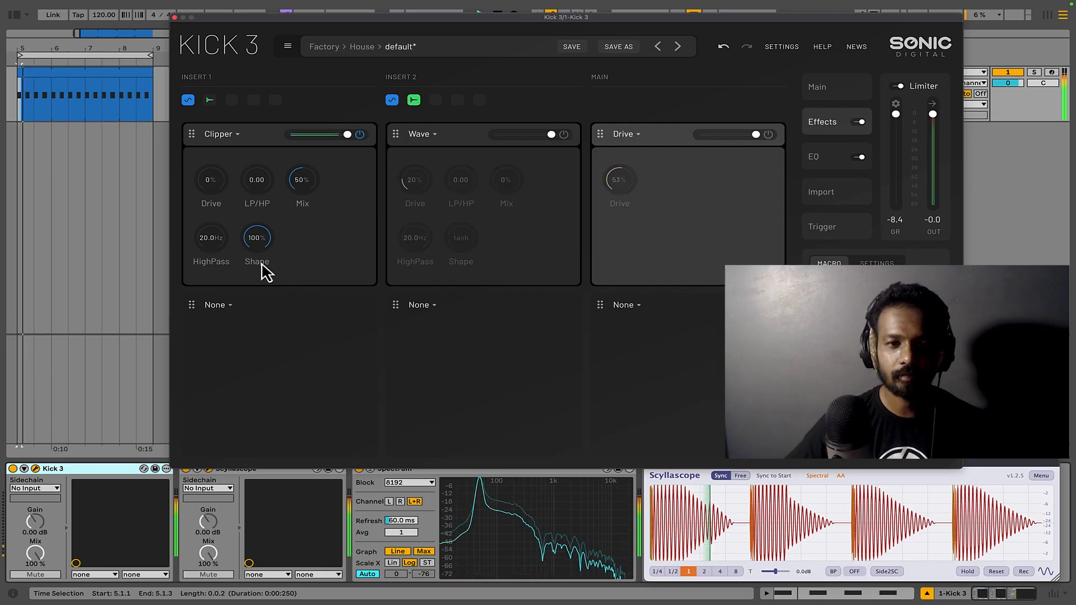
{"action": "left_click_drag", "start_coordinate": [297, 189], "coordinate": [306, 61]}
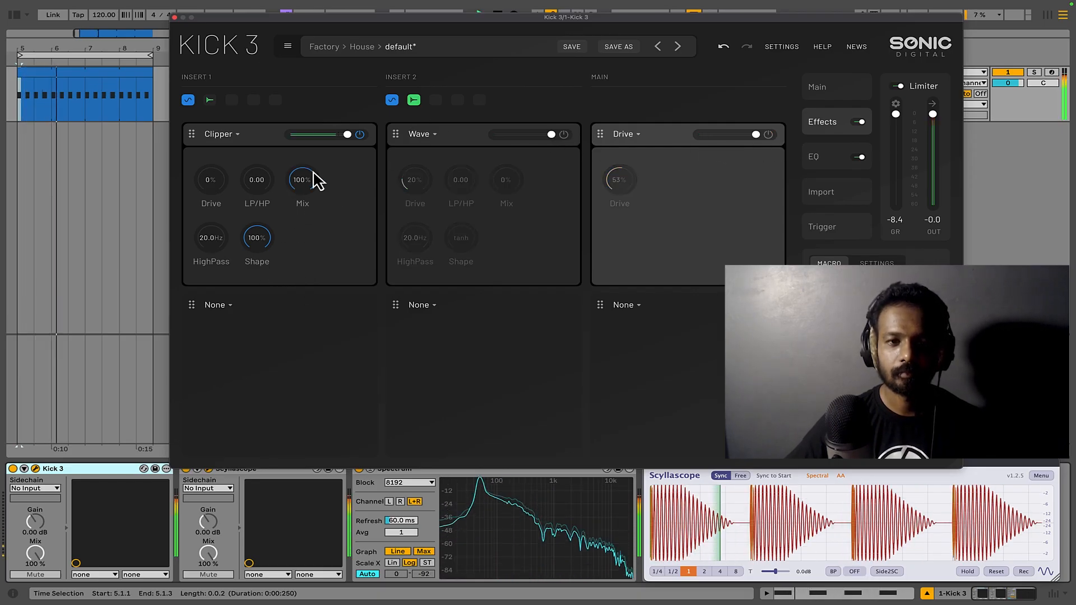
{"action": "left_click_drag", "start_coordinate": [210, 193], "coordinate": [225, 158]}
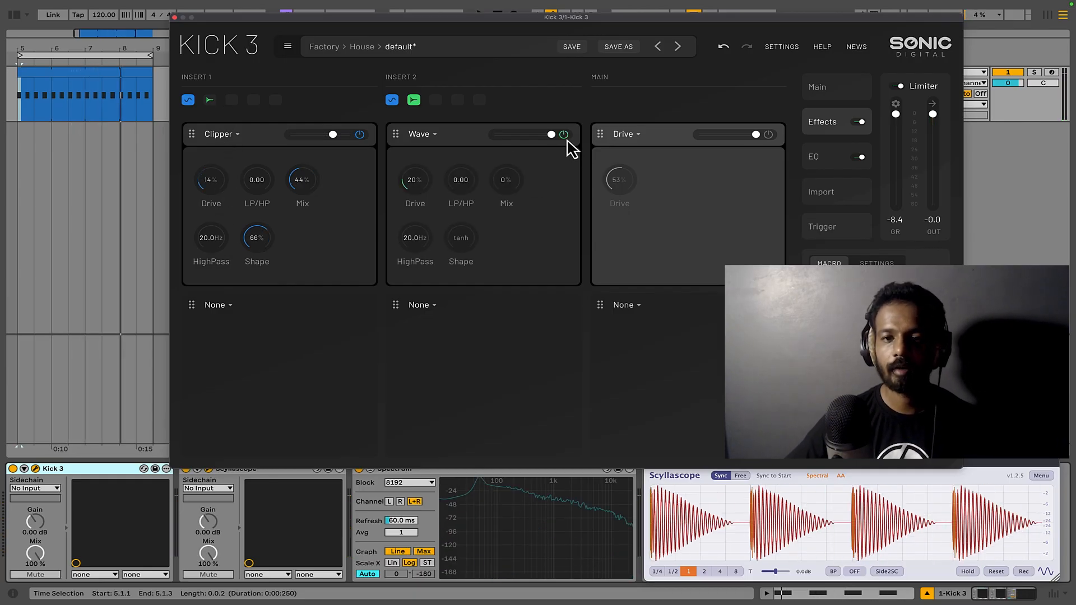
Load Bit Crusher in Insert 2 and set its Drive to 6% and Mix to 93% during playback
{"action": "left_click", "coordinate": [421, 137]}
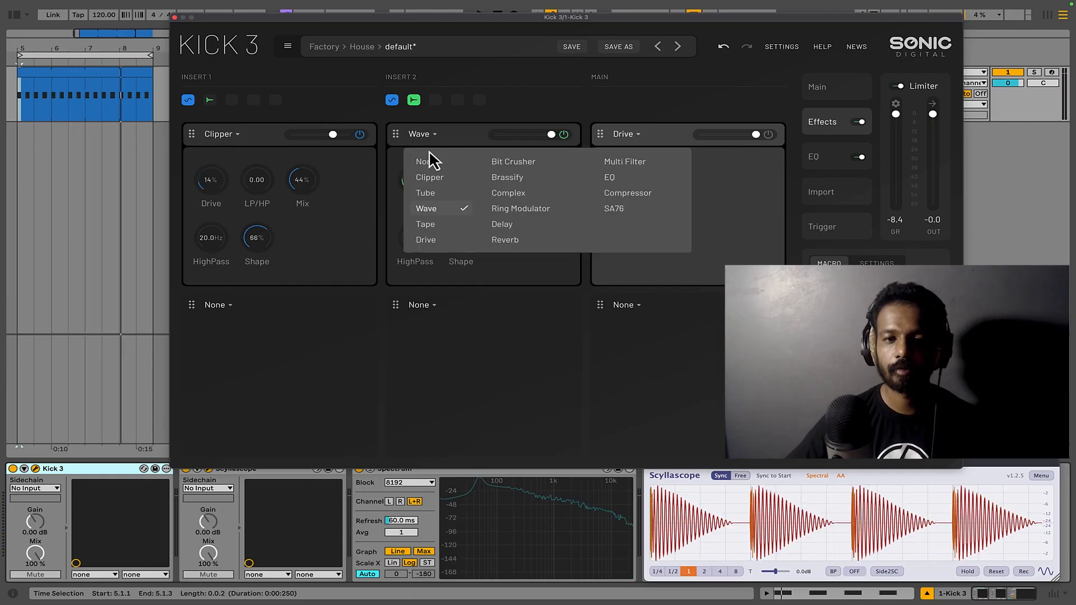
{"action": "left_click", "coordinate": [520, 168]}
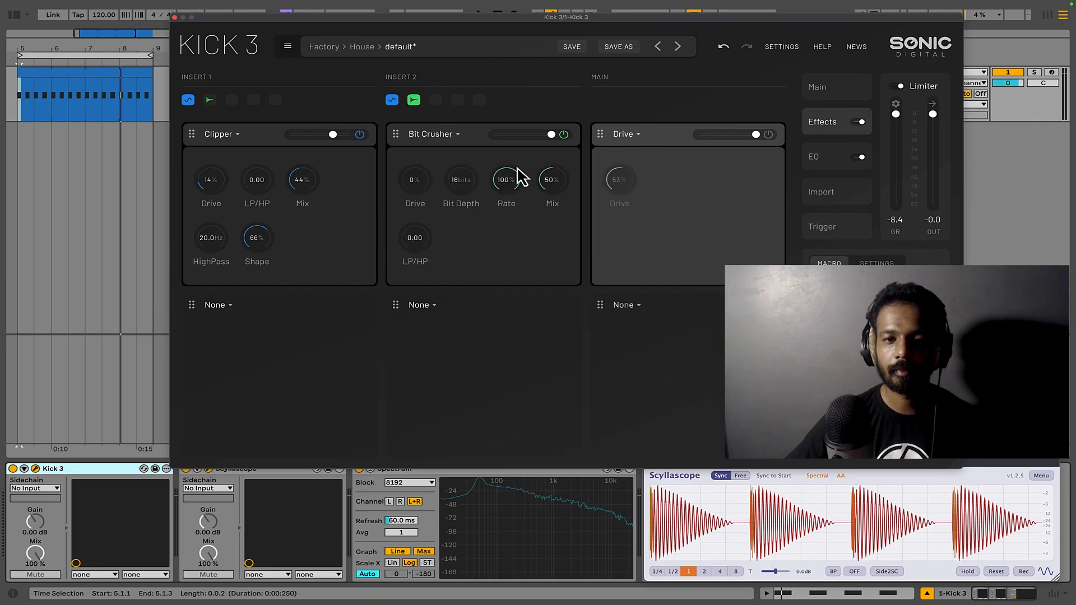
{"action": "key", "text": "space"}
{"action": "left_click_drag", "start_coordinate": [548, 125], "coordinate": [549, 103]}
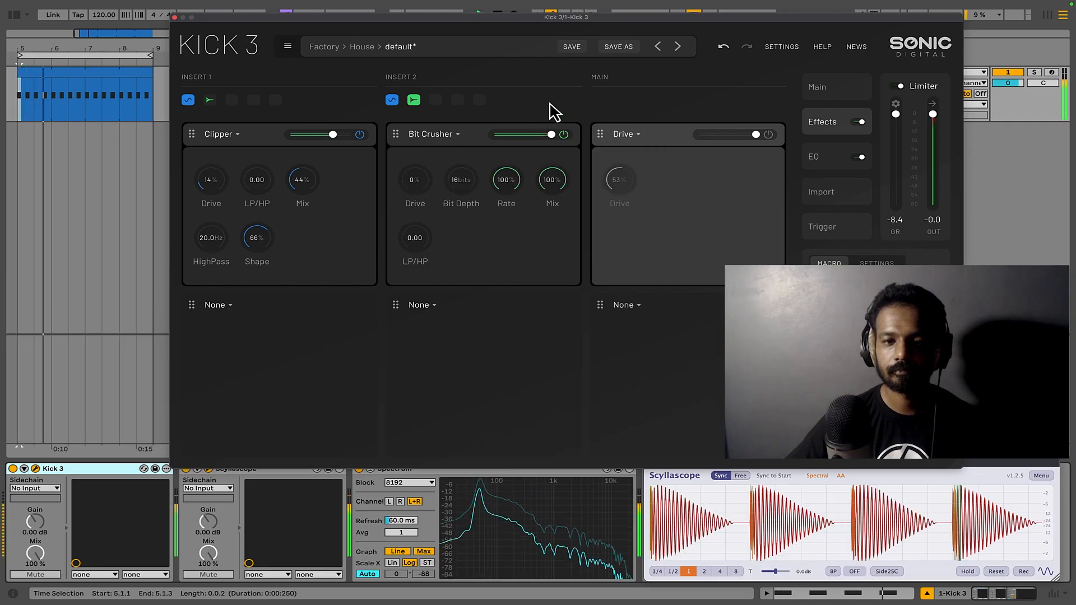
{"action": "left_click_drag", "start_coordinate": [421, 186], "coordinate": [455, 131]}
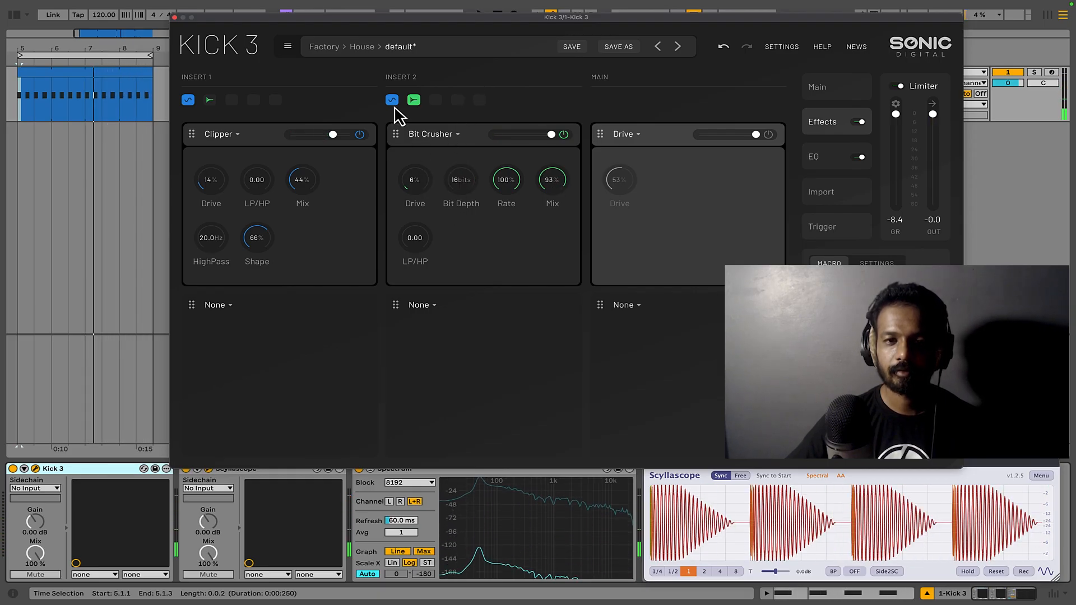
Take the Sub layer out of Insert 2, try the Bit Crusher's Bit Depth at 12 bits, and raise its Drive to 46%
{"action": "key", "text": "space"}
{"action": "left_click_drag", "start_coordinate": [457, 201], "coordinate": [492, 149]}
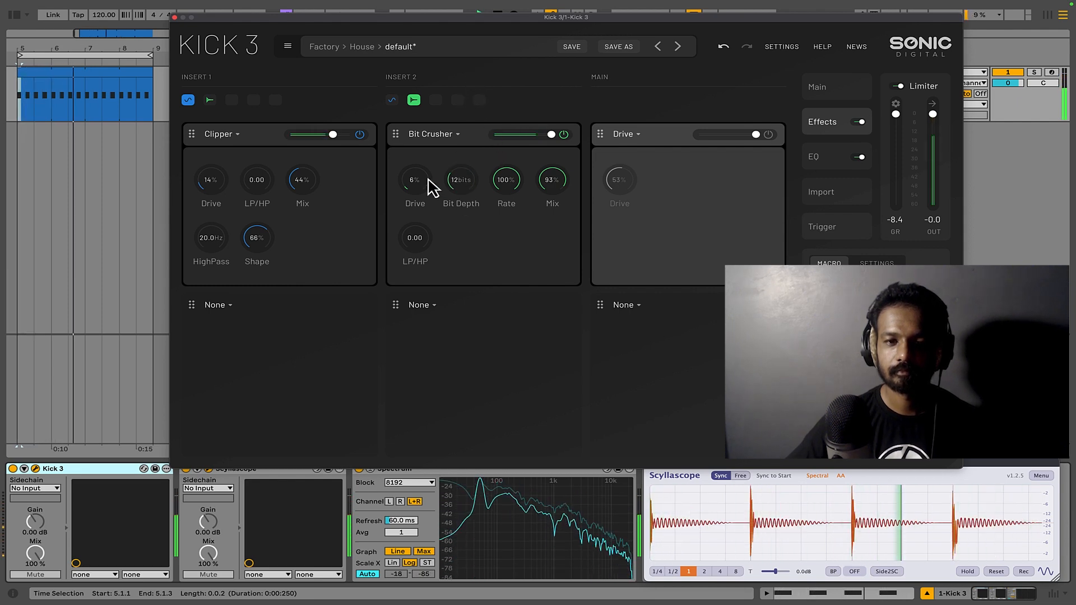
{"action": "left_click_drag", "start_coordinate": [430, 185], "coordinate": [424, 136]}
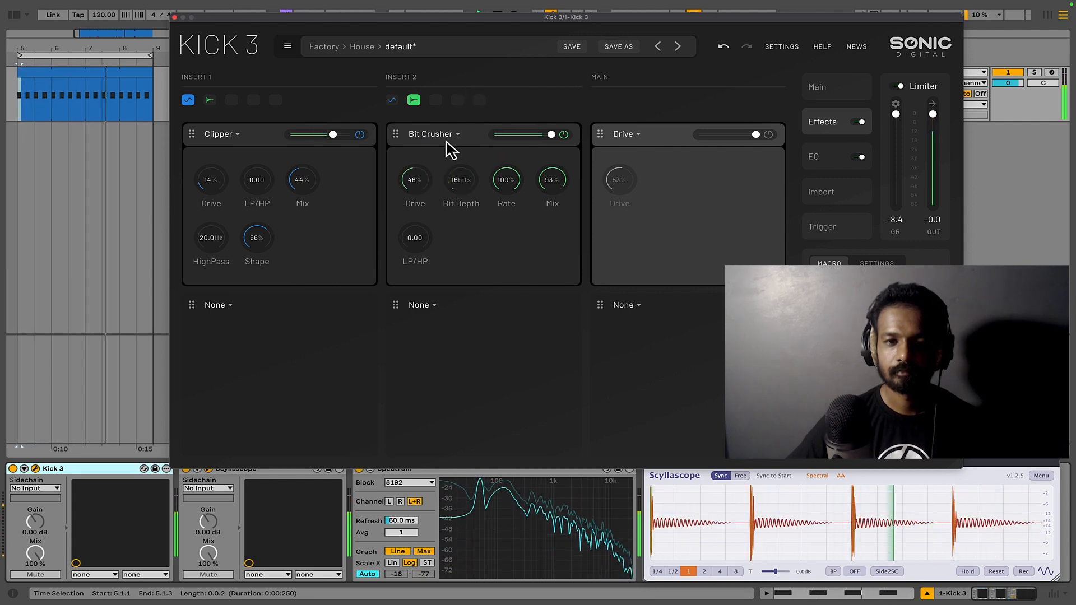
Replace Bit Crusher with Tube in Insert 2, setting its Drive to 21.4% and Mix to 81.5%
{"action": "left_click", "coordinate": [444, 136]}
{"action": "left_click", "coordinate": [428, 193]}
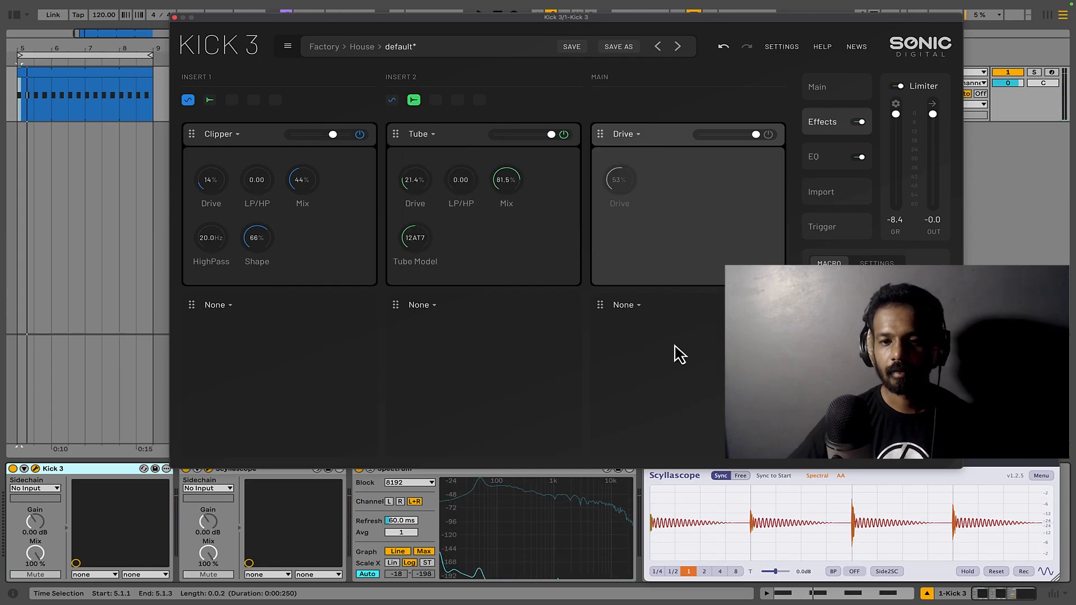
Browse the available effects and load Multi Filter in the first Main slot
{"action": "left_click", "coordinate": [628, 135]}
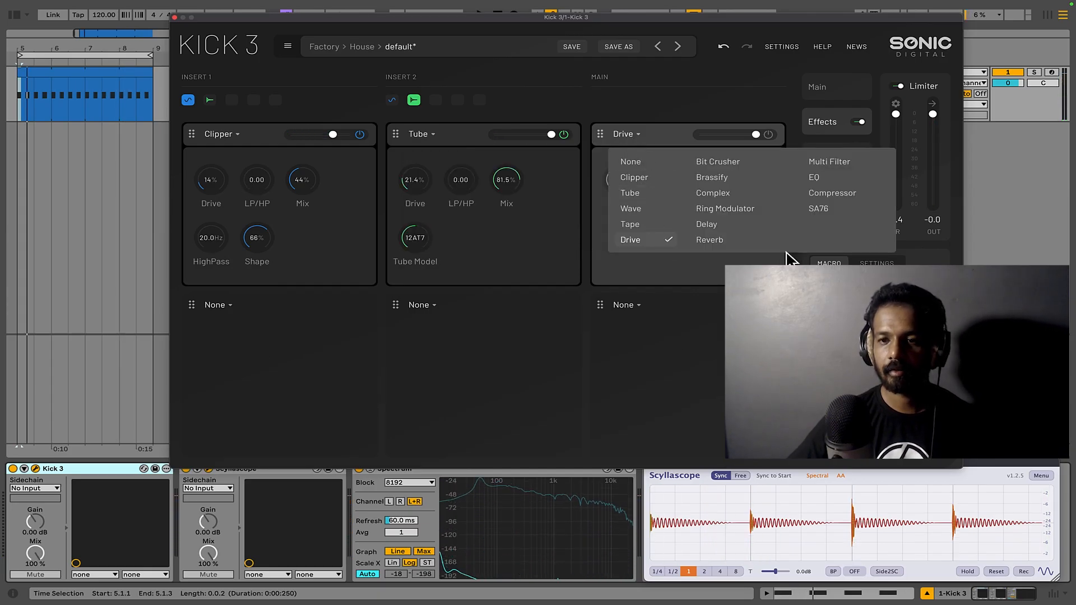
{"action": "left_click", "coordinate": [778, 273]}
{"action": "left_click", "coordinate": [634, 139]}
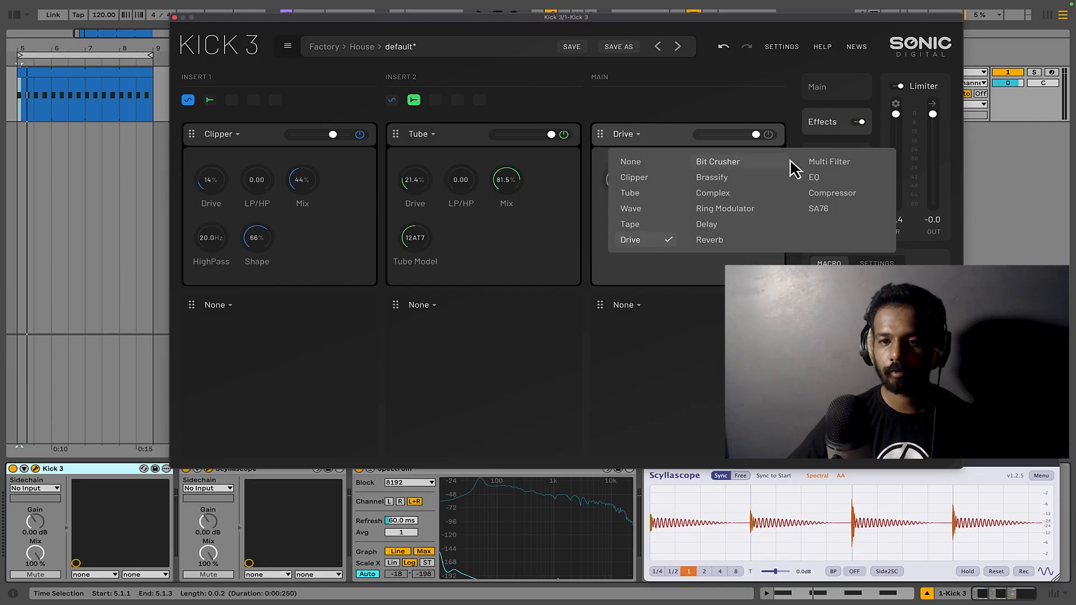
{"action": "left_click", "coordinate": [420, 134]}
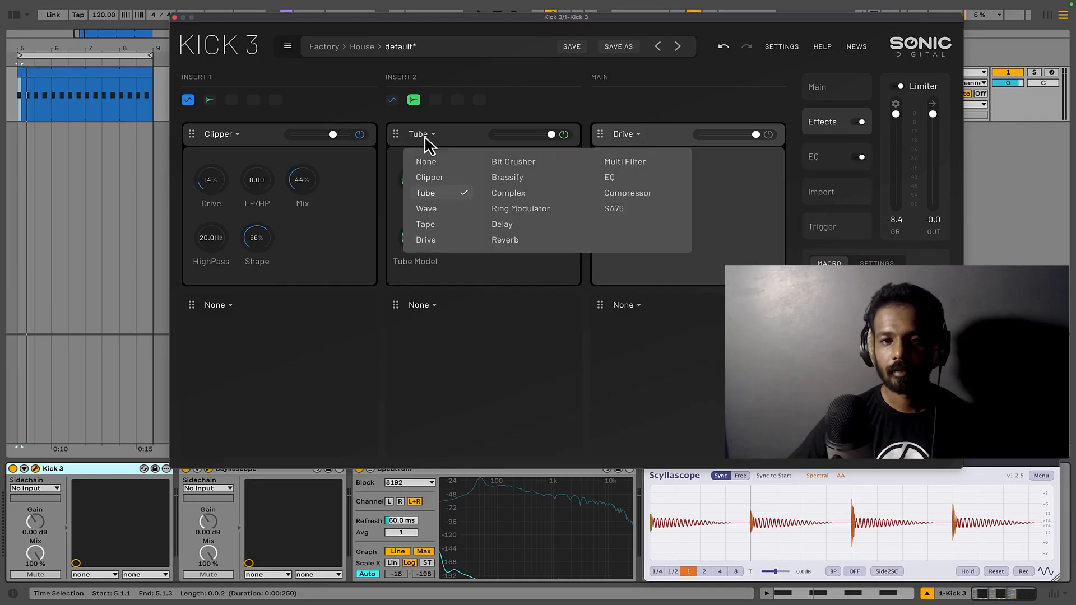
{"action": "left_click", "coordinate": [626, 133]}
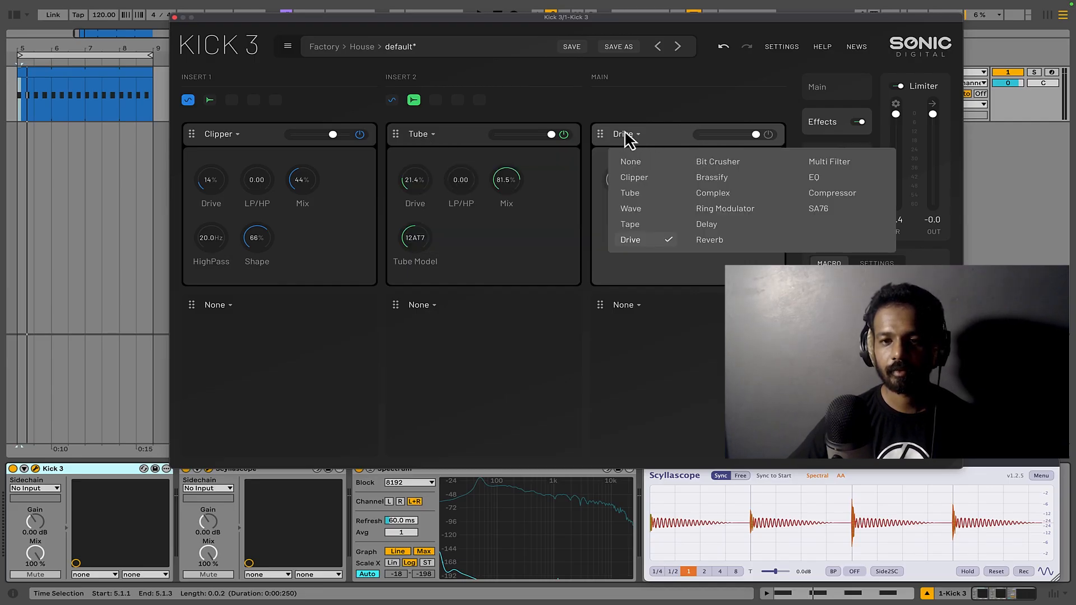
{"action": "left_click", "coordinate": [828, 162]}
Fill the second effect slots with EQ in Insert 1, Compressor in Insert 2 and Delay in Main
{"action": "left_click", "coordinate": [235, 308]}
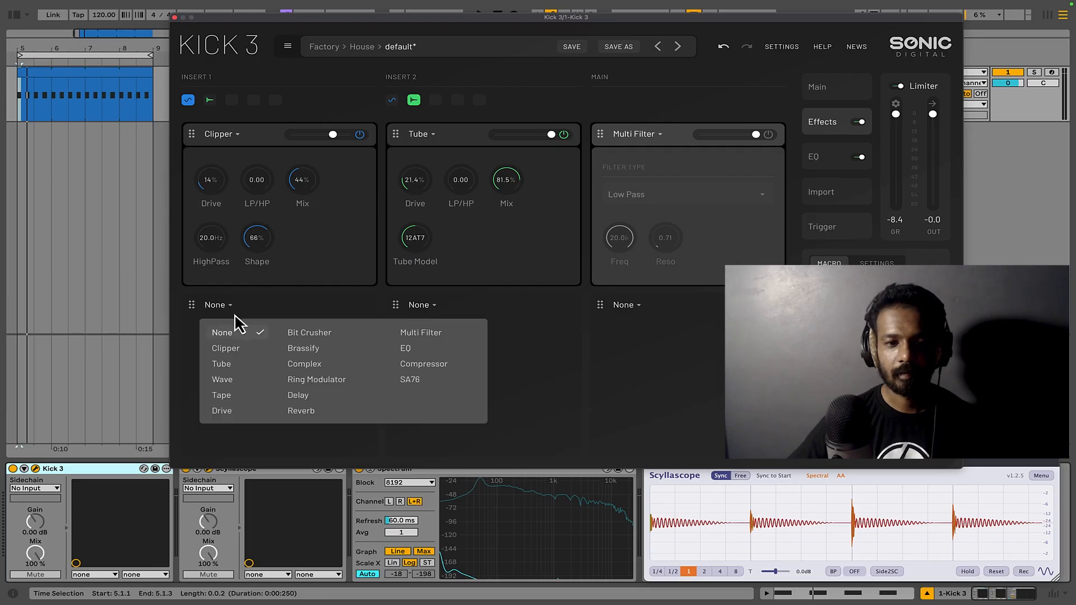
{"action": "left_click", "coordinate": [413, 348]}
{"action": "left_click", "coordinate": [429, 311]}
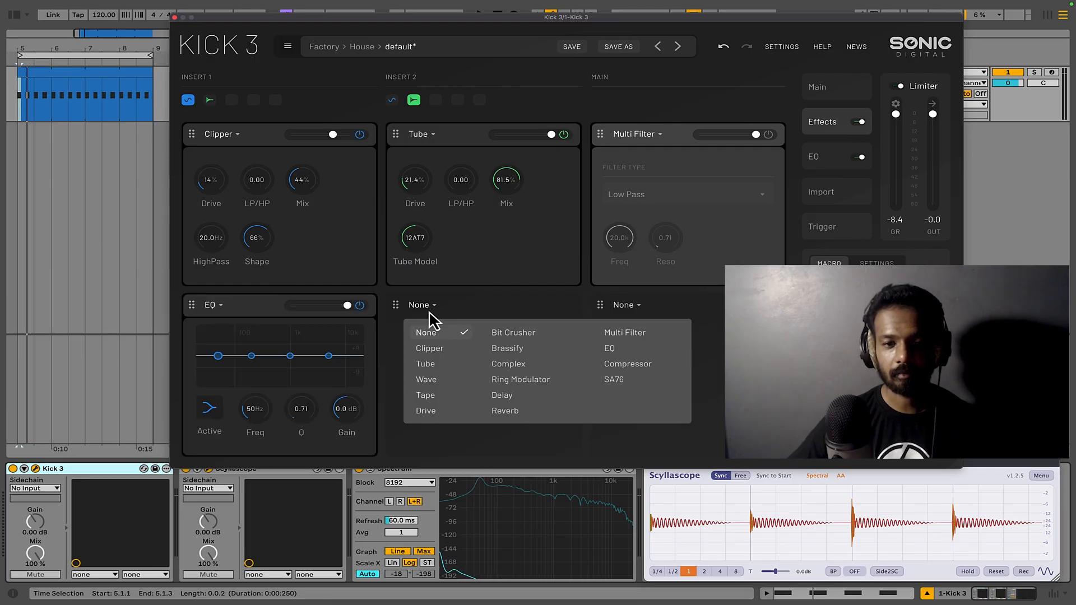
{"action": "left_click", "coordinate": [602, 365]}
{"action": "left_click", "coordinate": [626, 306]}
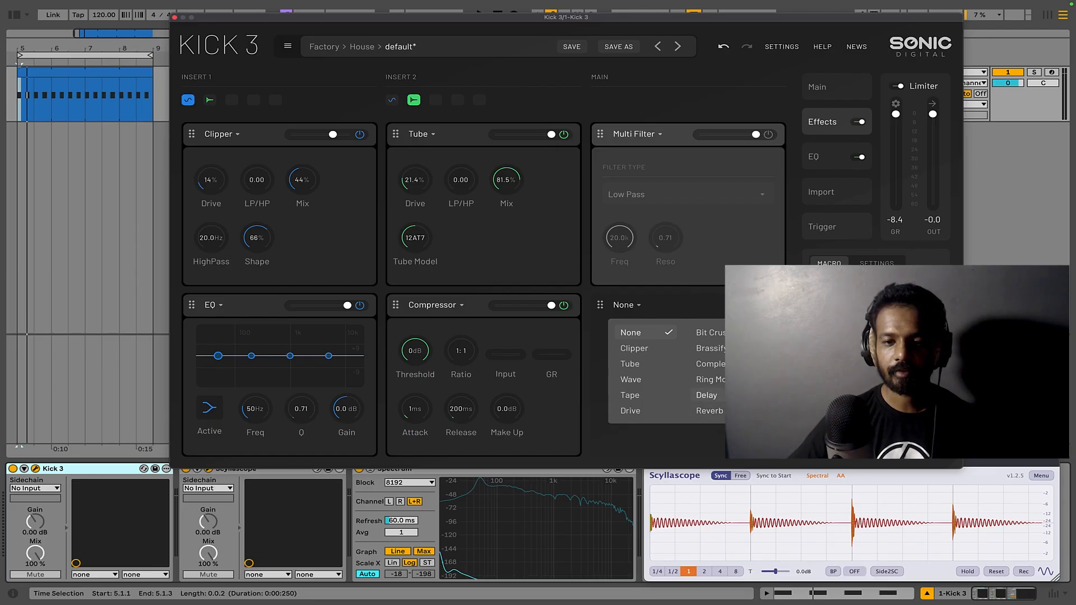
{"action": "left_click", "coordinate": [706, 395]}
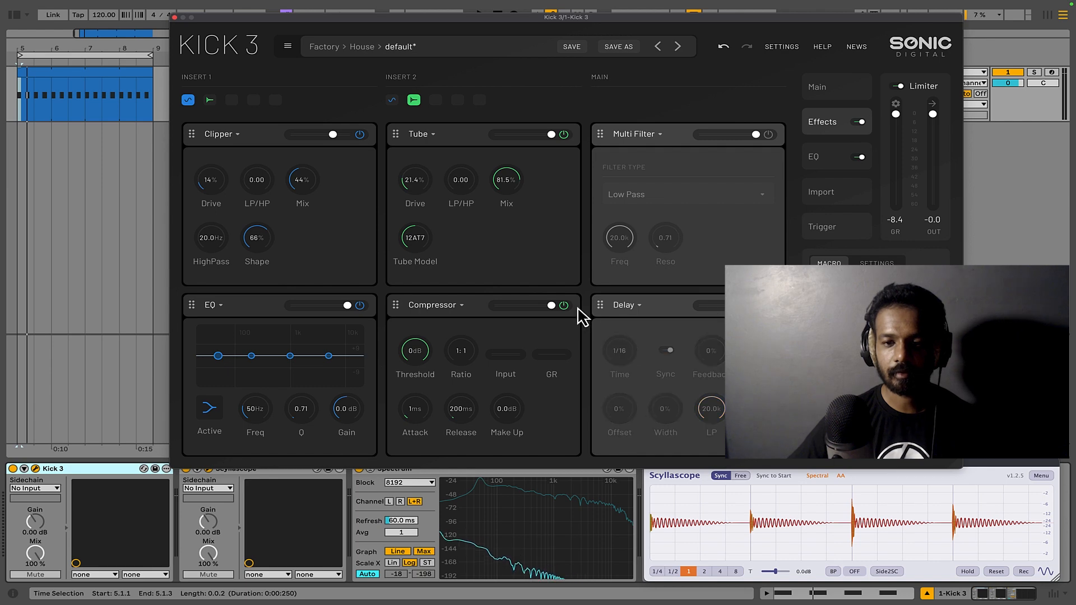
Replace Multi Filter with Complex in the first Main slot and set its Drive to 29% during playback
{"action": "left_click", "coordinate": [660, 134]}
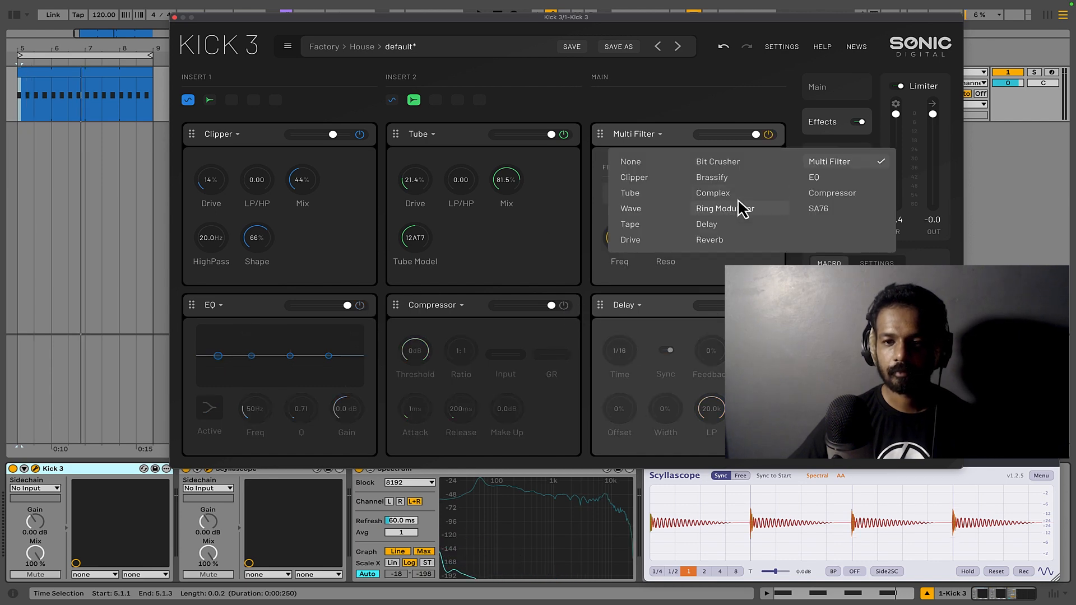
{"action": "left_click", "coordinate": [714, 193]}
{"action": "key", "text": "space"}
{"action": "left_click_drag", "start_coordinate": [624, 192], "coordinate": [626, 155]}
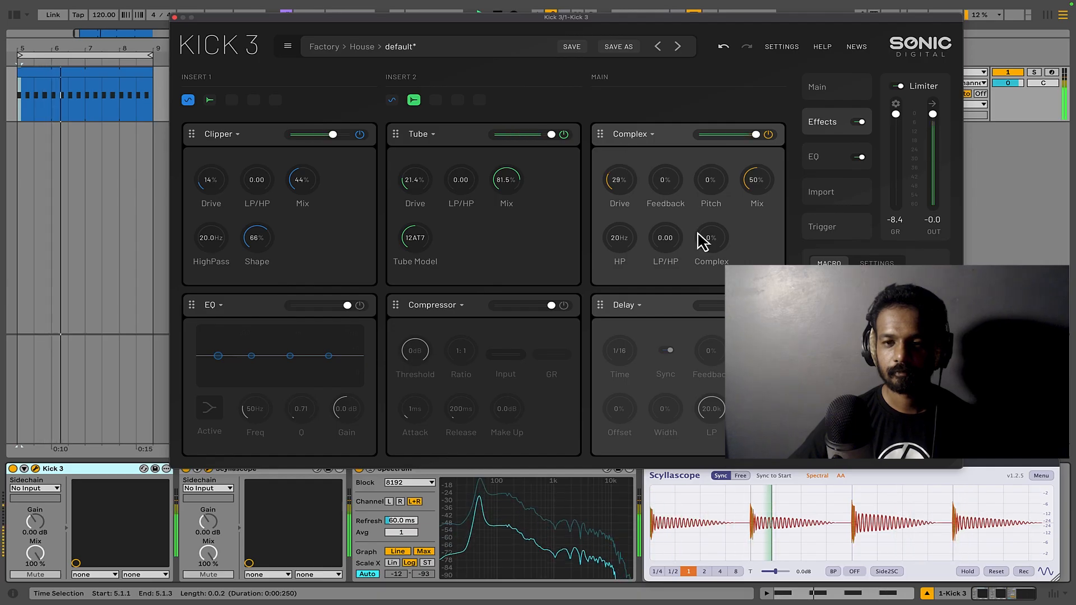
Set the Complex amount to 91% during playback, and swap the first Main slot's effect for Multi Filter
{"action": "left_click_drag", "start_coordinate": [700, 238], "coordinate": [677, 200]}
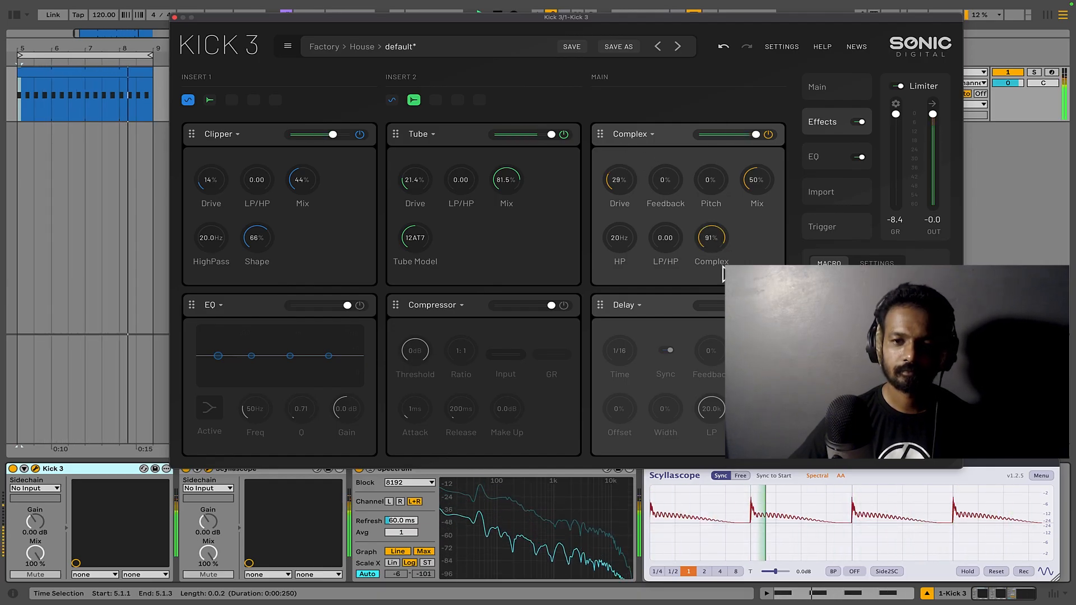
{"action": "left_click", "coordinate": [630, 134]}
{"action": "left_click", "coordinate": [617, 243]}
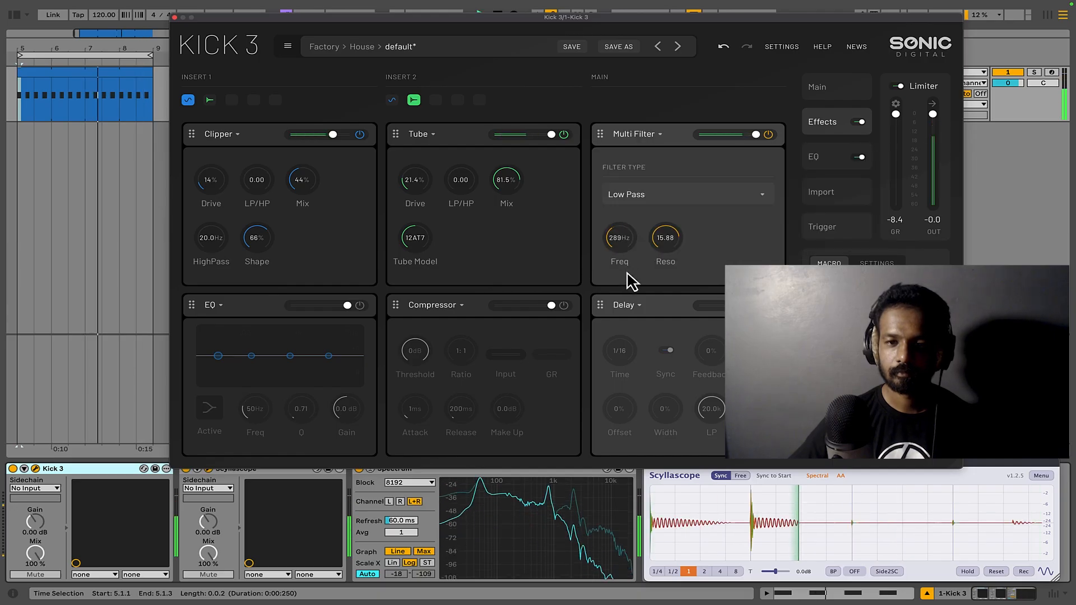
Set the Multi Filter's Reso to 0.01 and Freq to 3.2k, and switch the effect off
{"action": "left_click_drag", "start_coordinate": [665, 241], "coordinate": [644, 312]}
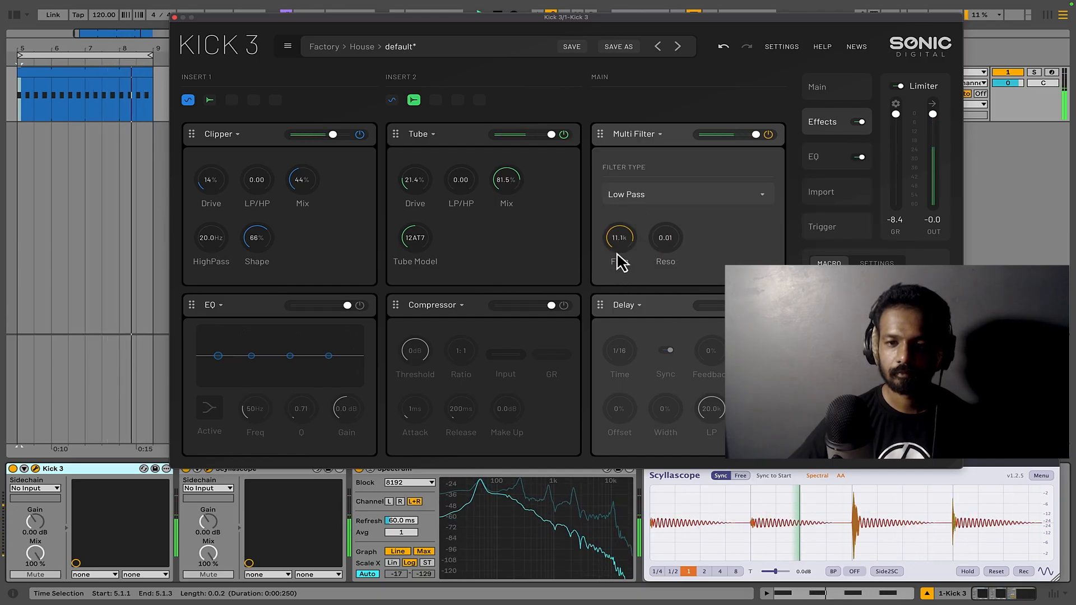
{"action": "left_click_drag", "start_coordinate": [624, 252], "coordinate": [633, 290]}
{"action": "left_click", "coordinate": [769, 134]}
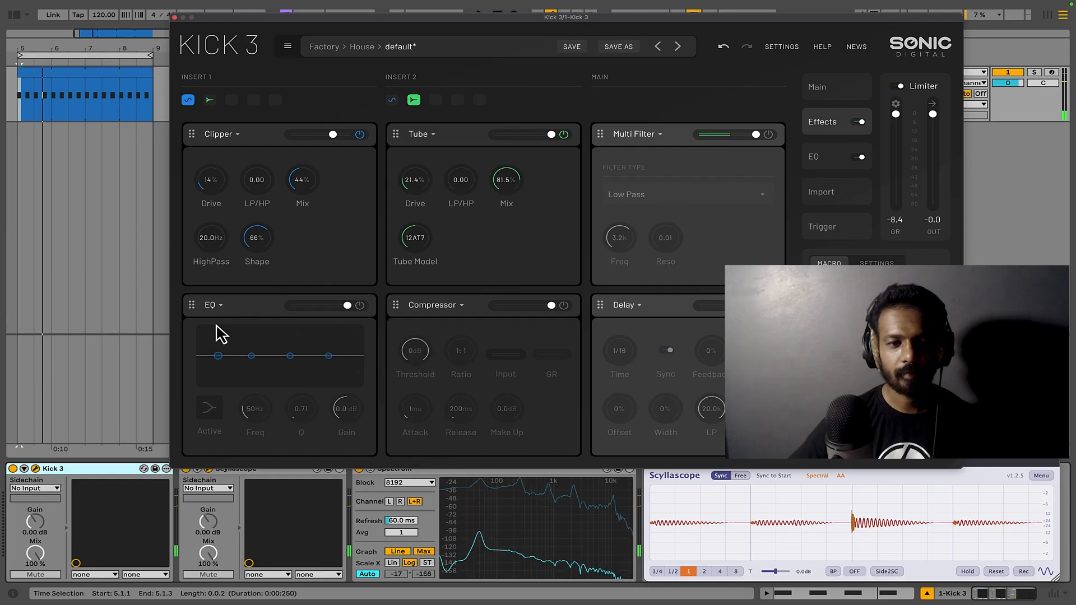
Enable the Insert 1 EQ and shape it during playback with a slight low boost, a low-mid dip and a high band at 4.1k, 0.2 dB
{"action": "key", "text": "space"}
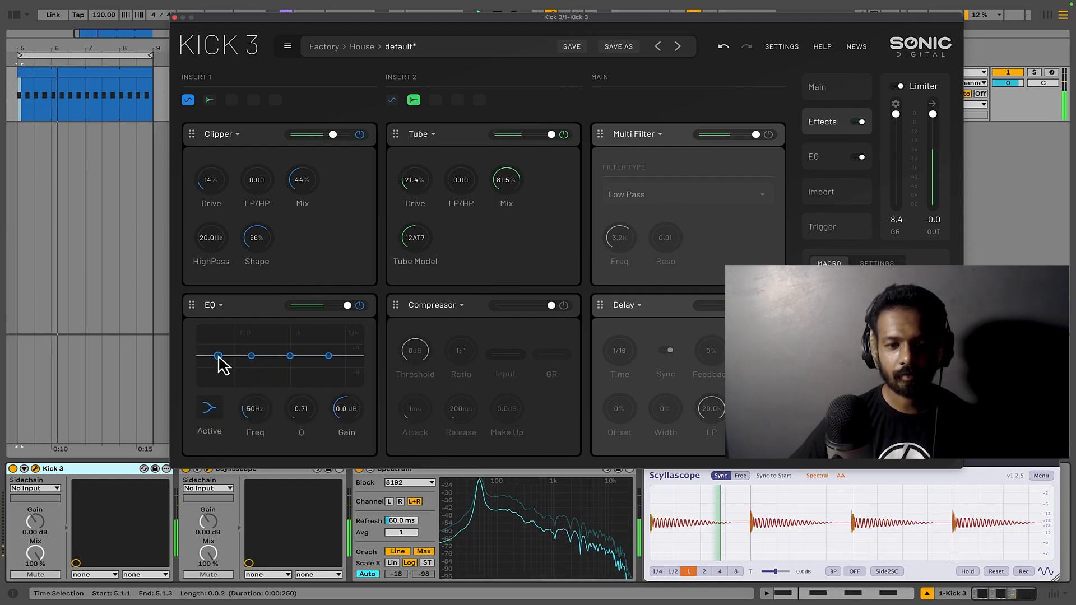
{"action": "left_click_drag", "start_coordinate": [218, 356], "coordinate": [221, 351]}
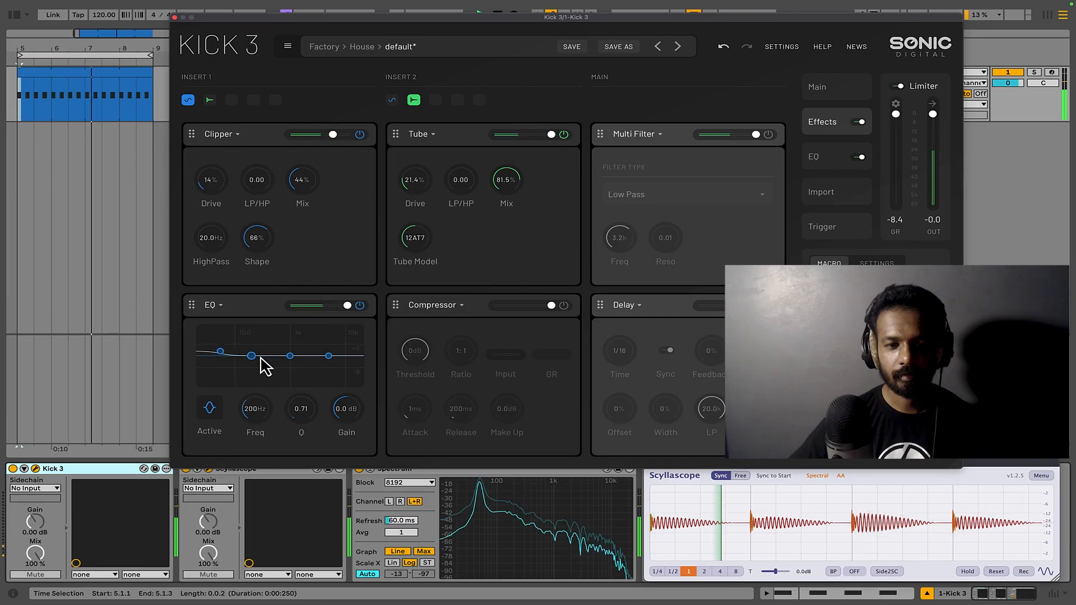
{"action": "left_click_drag", "start_coordinate": [251, 355], "coordinate": [323, 355]}
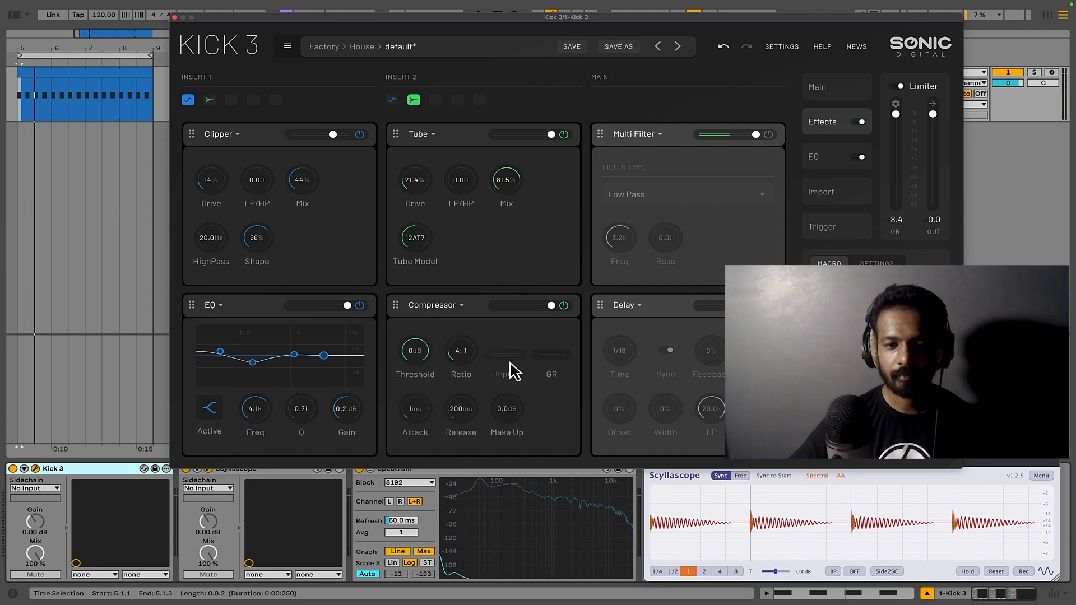
Set Insert 2's Compressor to 4:1 ratio, -18 dB threshold, 0 ms attack, 114 ms release and 3.1 dB make-up, and raise the Clipper's output level
{"action": "key", "text": "space"}
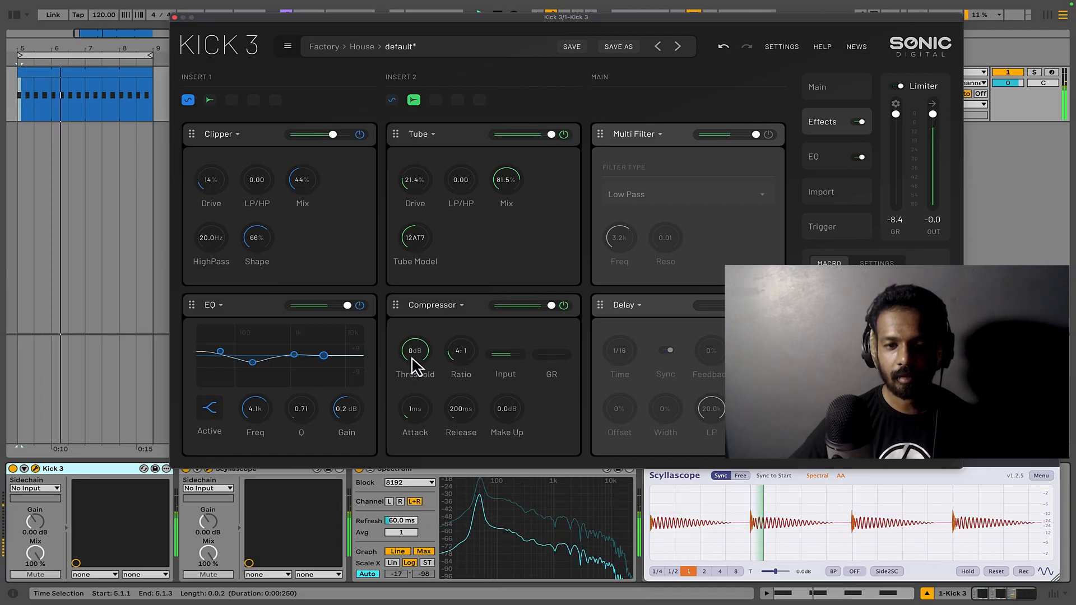
{"action": "left_click_drag", "start_coordinate": [414, 411], "coordinate": [499, 420]}
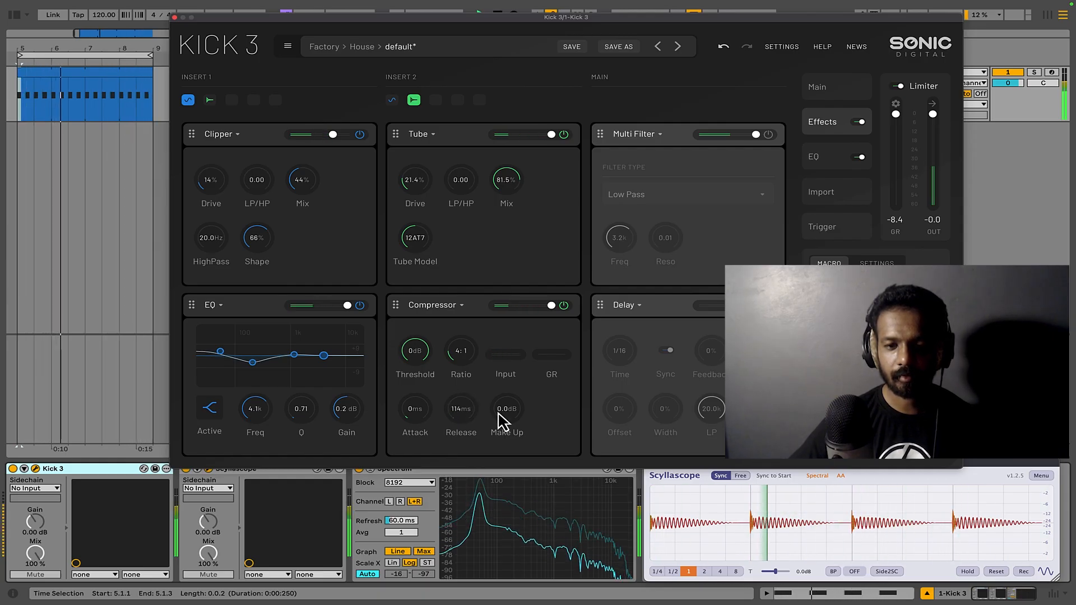
{"action": "left_click_drag", "start_coordinate": [413, 354], "coordinate": [419, 408]}
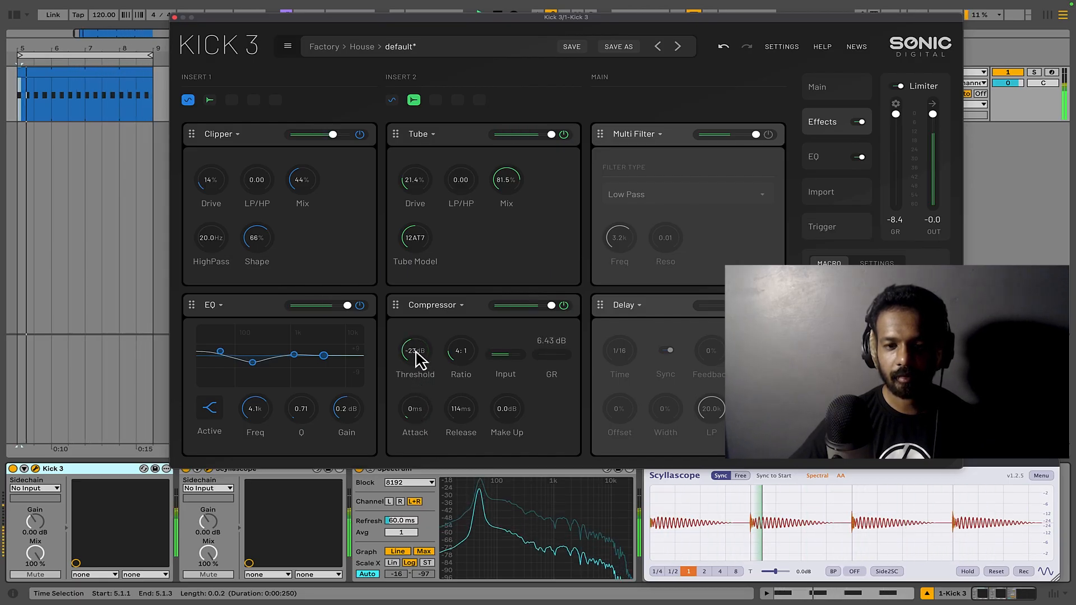
{"action": "left_click_drag", "start_coordinate": [419, 352], "coordinate": [418, 355]}
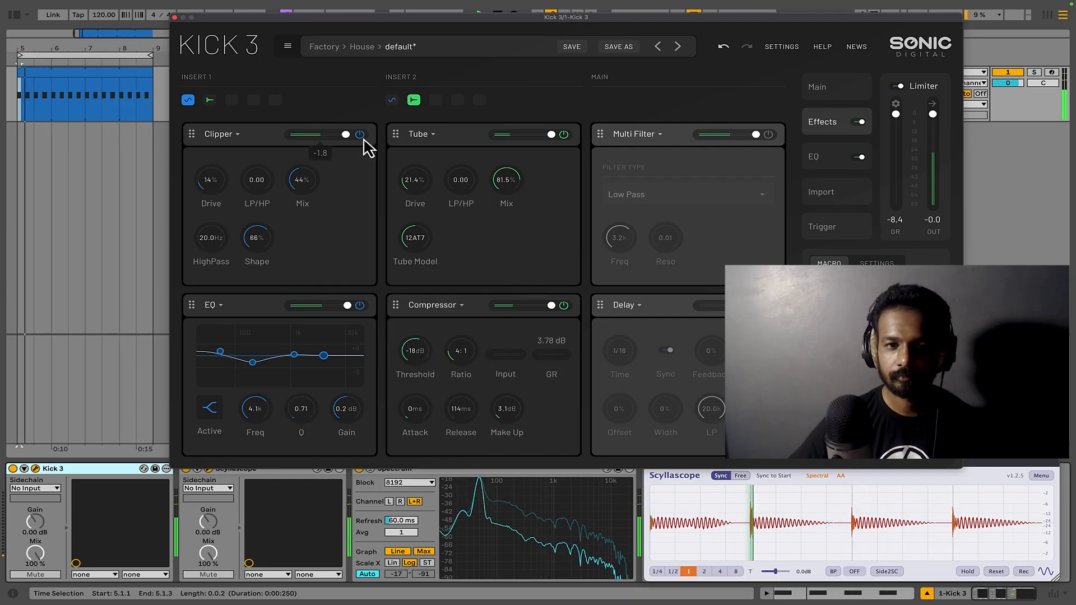
{"action": "left_click_drag", "start_coordinate": [363, 139], "coordinate": [355, 144]}
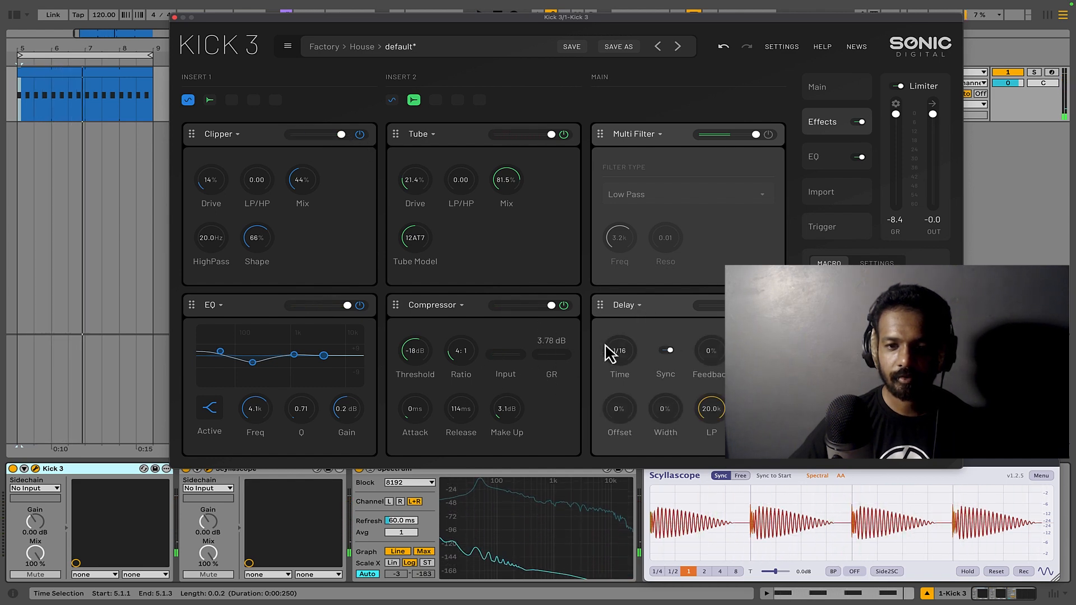
Enable the Main Delay with 38% Feedback and 1/8 Time during playback, and check the effects available for Insert 2
{"action": "left_click", "coordinate": [630, 310]}
{"action": "left_click", "coordinate": [662, 310]}
{"action": "key", "text": "space"}
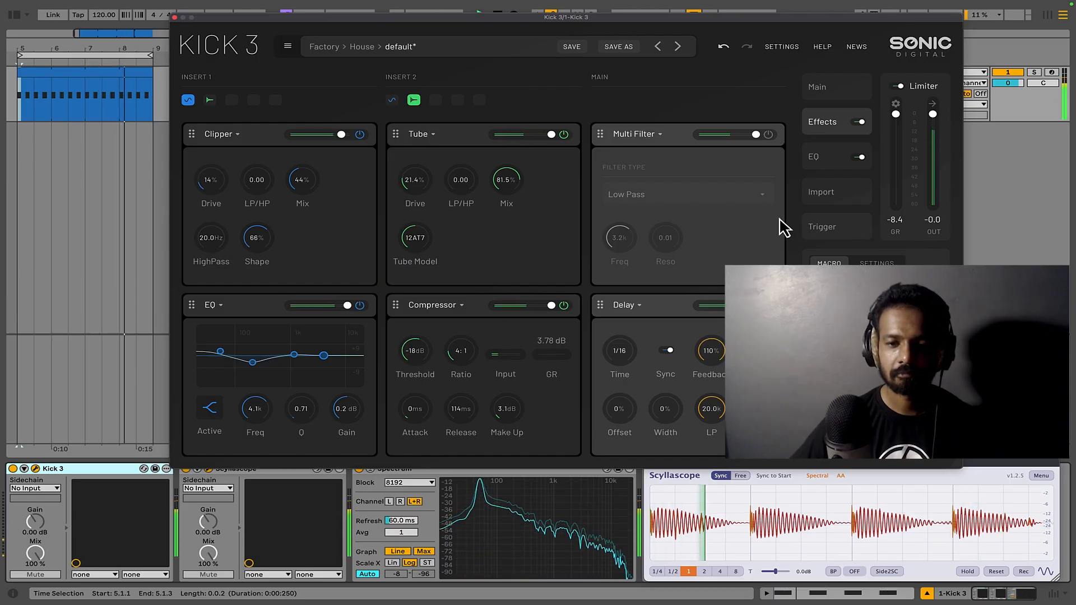
{"action": "left_click_drag", "start_coordinate": [711, 351], "coordinate": [711, 366]}
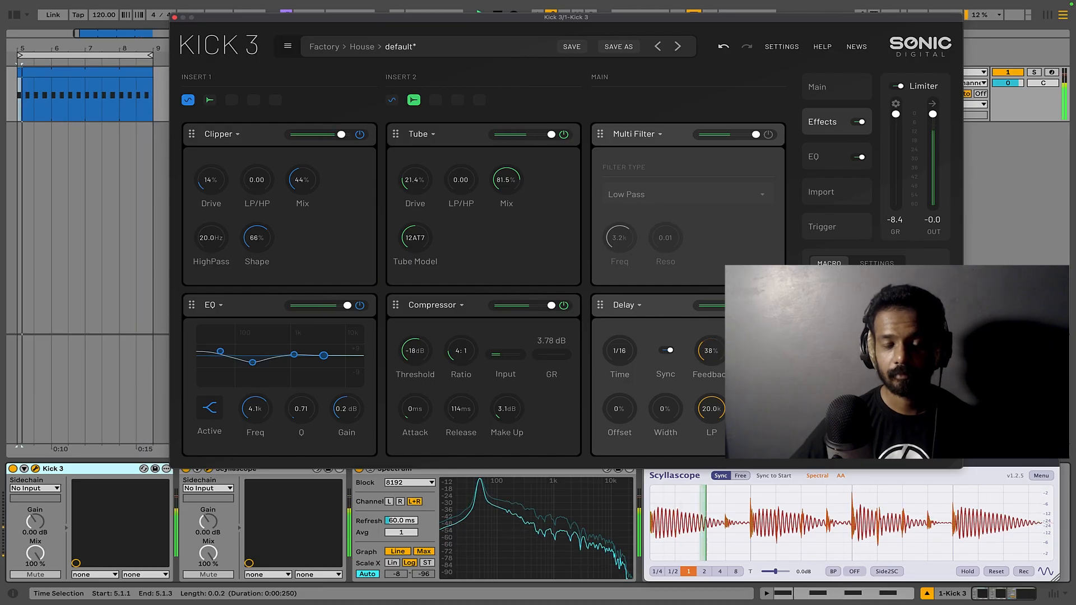
{"action": "left_click", "coordinate": [421, 135]}
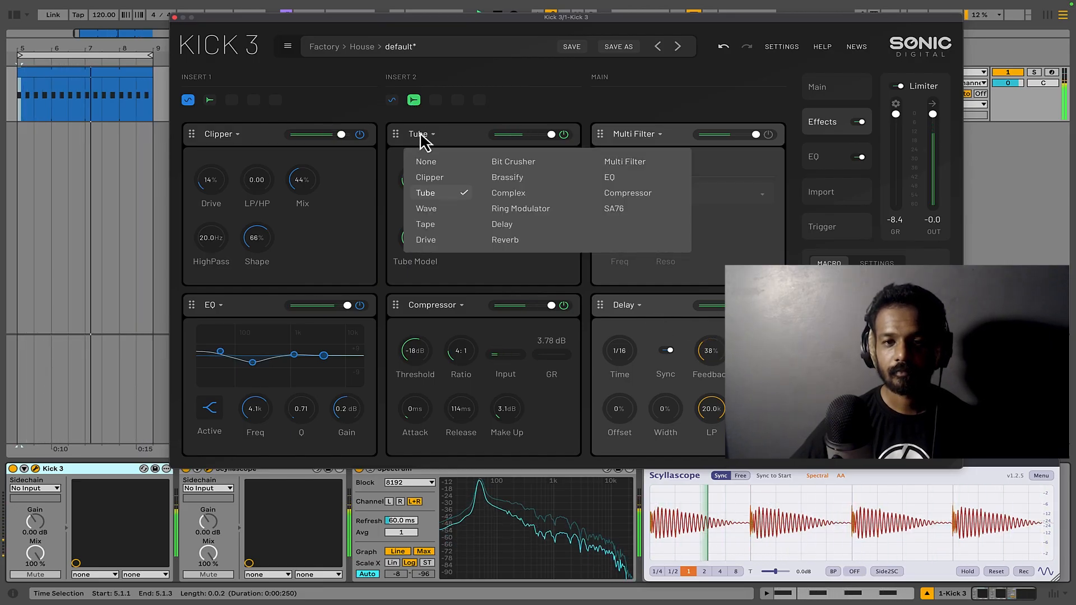
{"action": "left_click", "coordinate": [517, 104]}
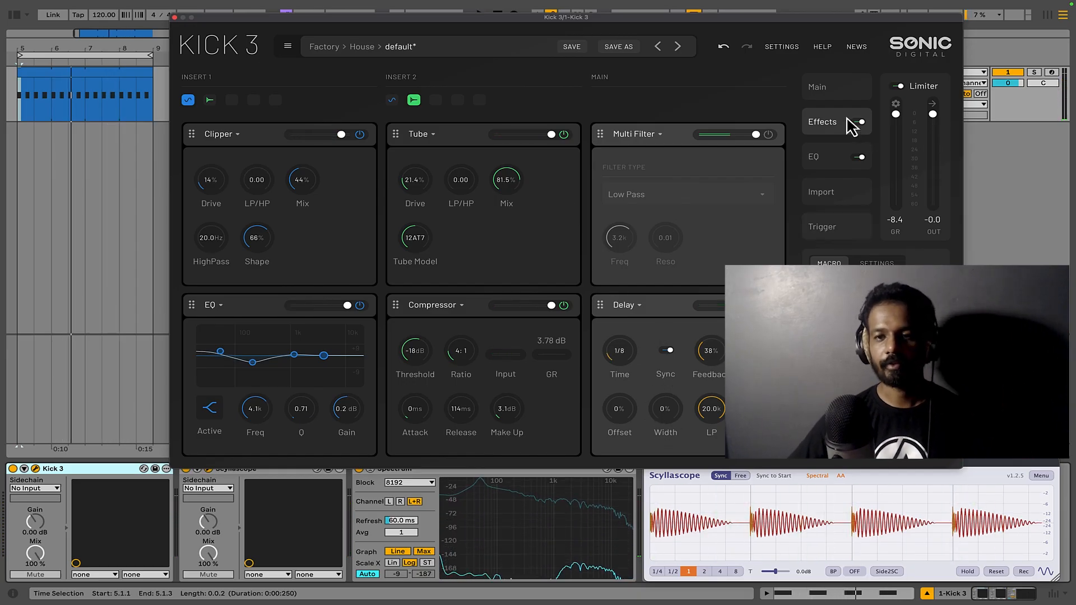
Compare the Main and Effects pages, and audition the kick with the Effects section bypassed
{"action": "left_click", "coordinate": [835, 95]}
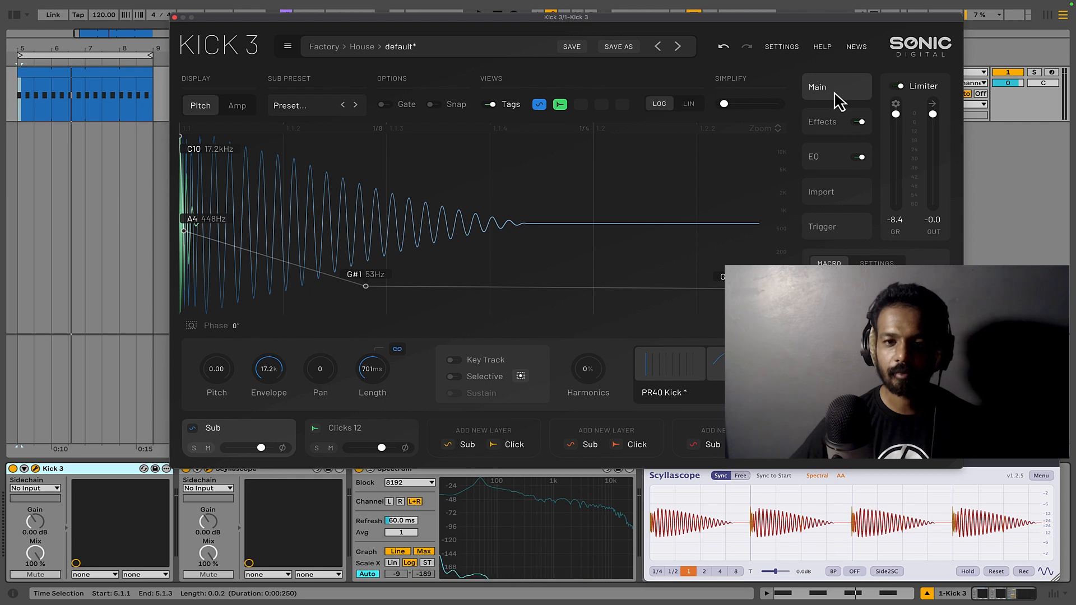
{"action": "left_click", "coordinate": [839, 121]}
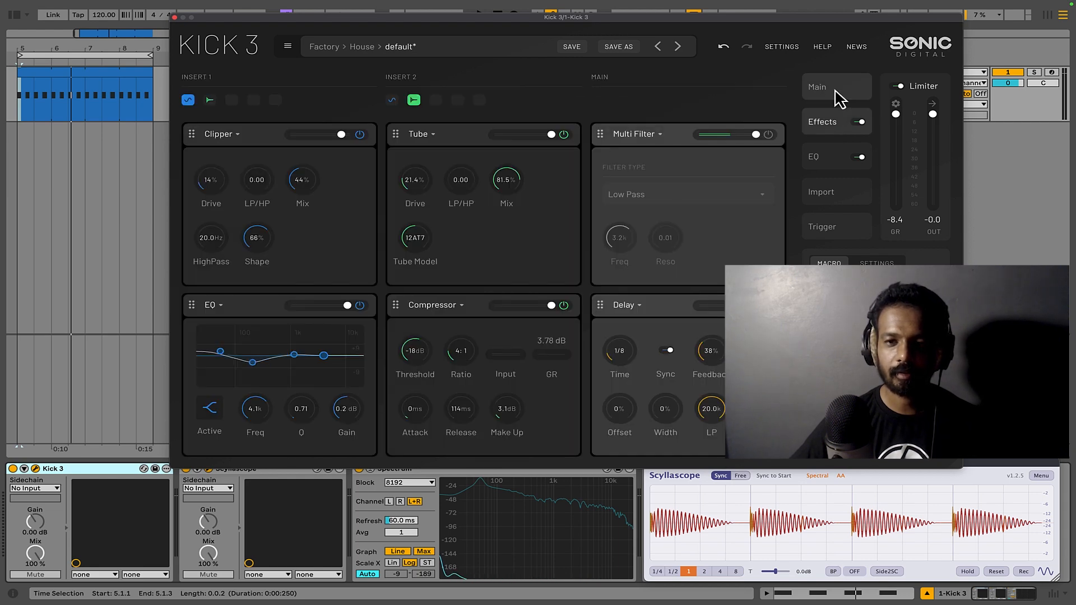
{"action": "left_click", "coordinate": [839, 99]}
{"action": "left_click", "coordinate": [829, 130]}
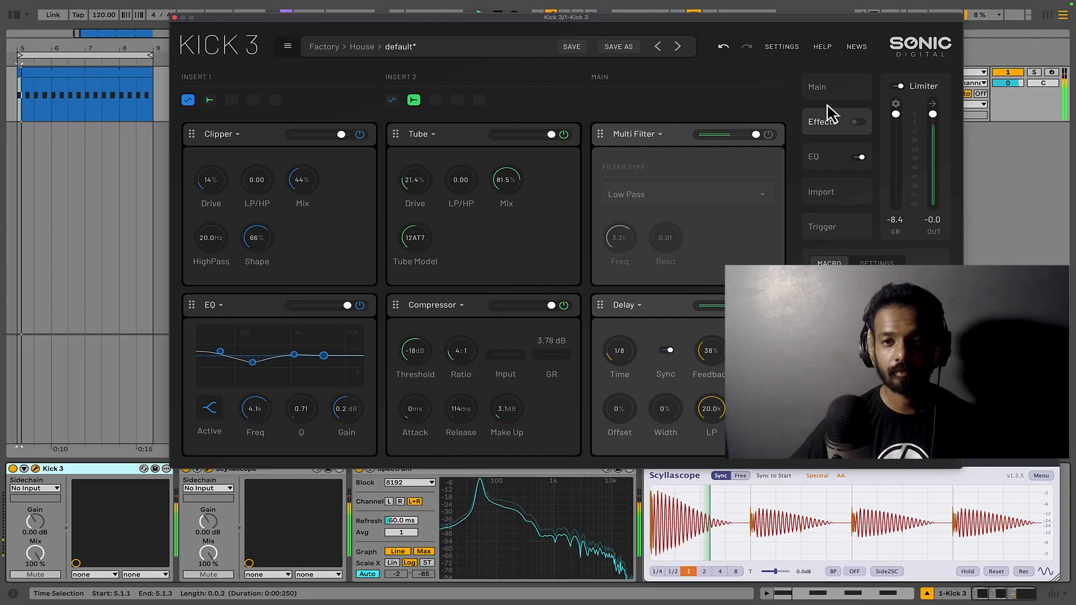
{"action": "left_click", "coordinate": [817, 88]}
Audition the kick with the EQ bypassed, and look through the EQ, Import and Trigger pages before returning to Main
{"action": "left_click", "coordinate": [841, 163]}
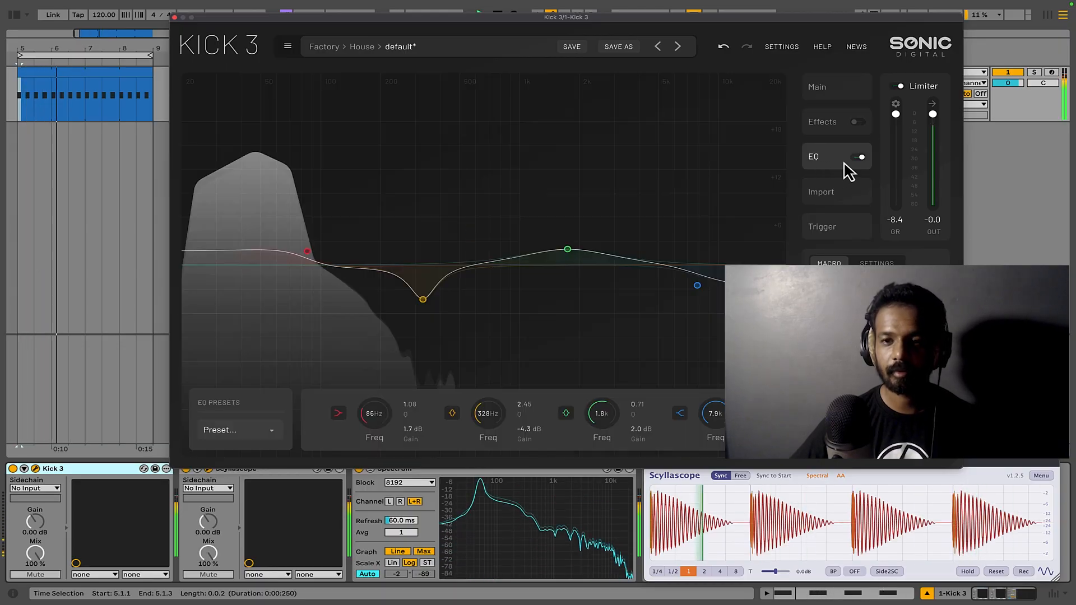
{"action": "left_click", "coordinate": [844, 94]}
{"action": "left_click", "coordinate": [841, 194]}
{"action": "left_click", "coordinate": [828, 227]}
{"action": "left_click", "coordinate": [832, 194]}
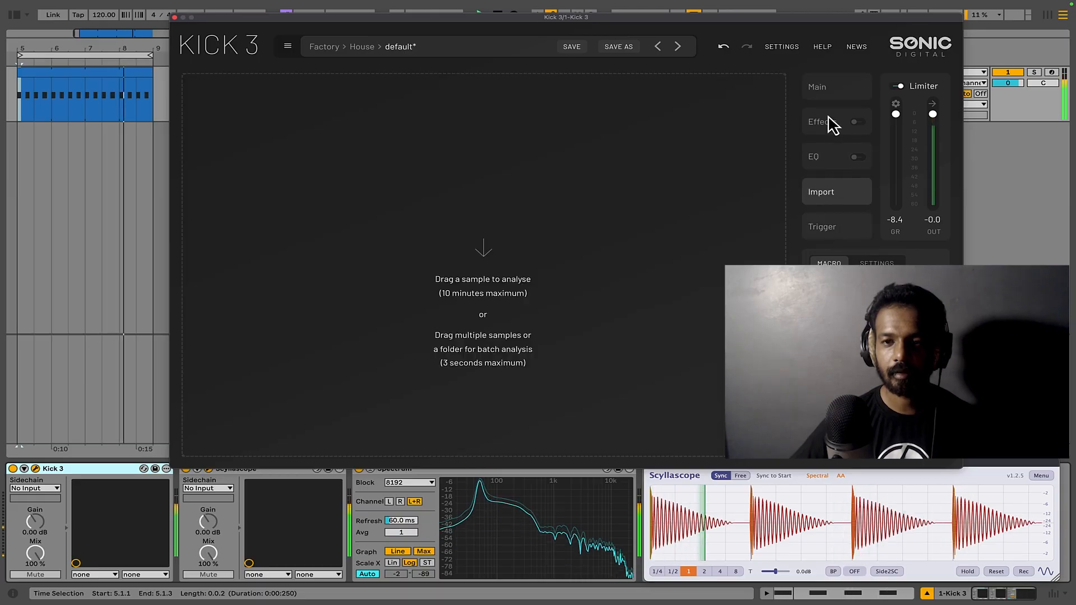
{"action": "left_click", "coordinate": [823, 89]}
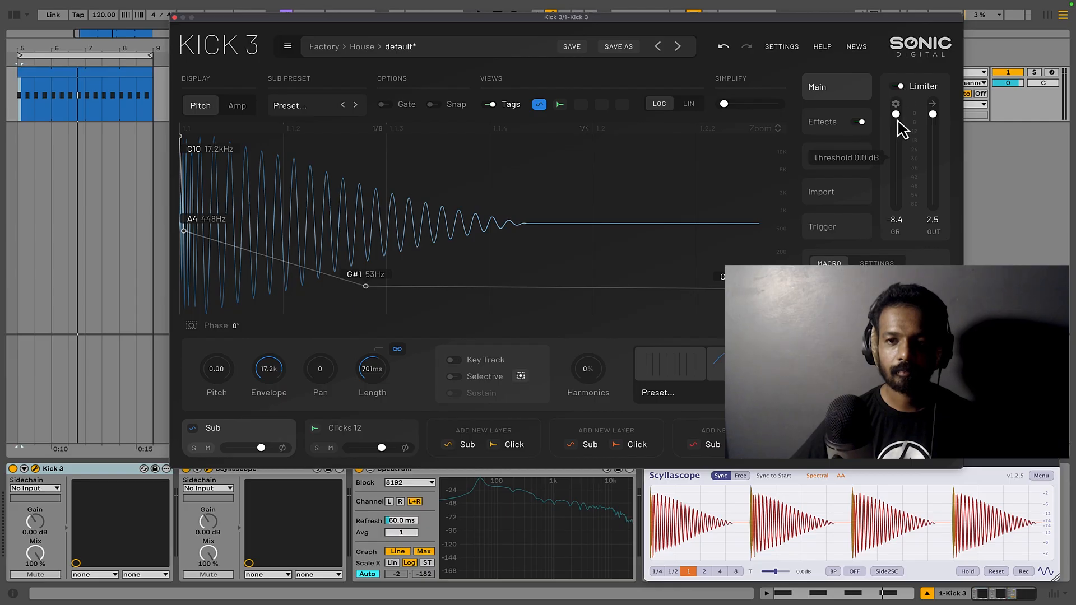
Set the limiter's Lookahead to Medium and lower its threshold slightly during playback
{"action": "key", "text": "space"}
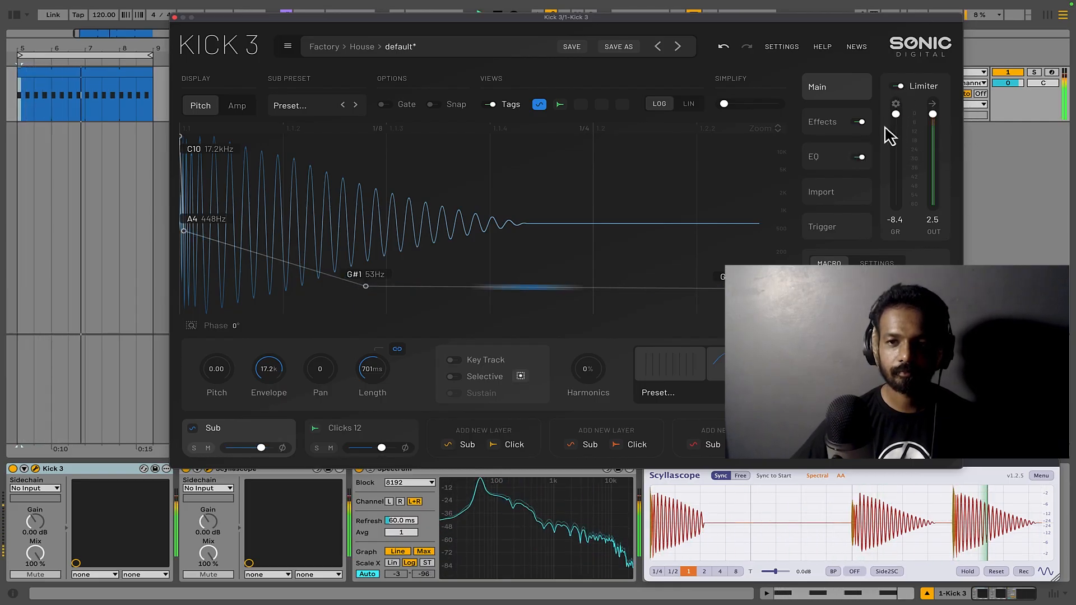
{"action": "left_click", "coordinate": [897, 106]}
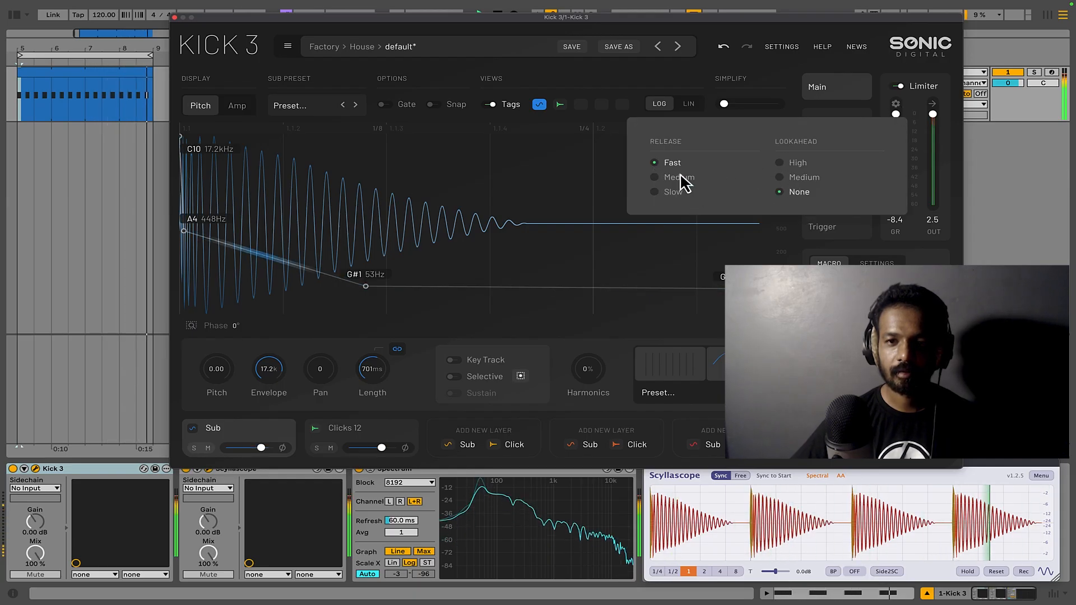
{"action": "left_click", "coordinate": [801, 177]}
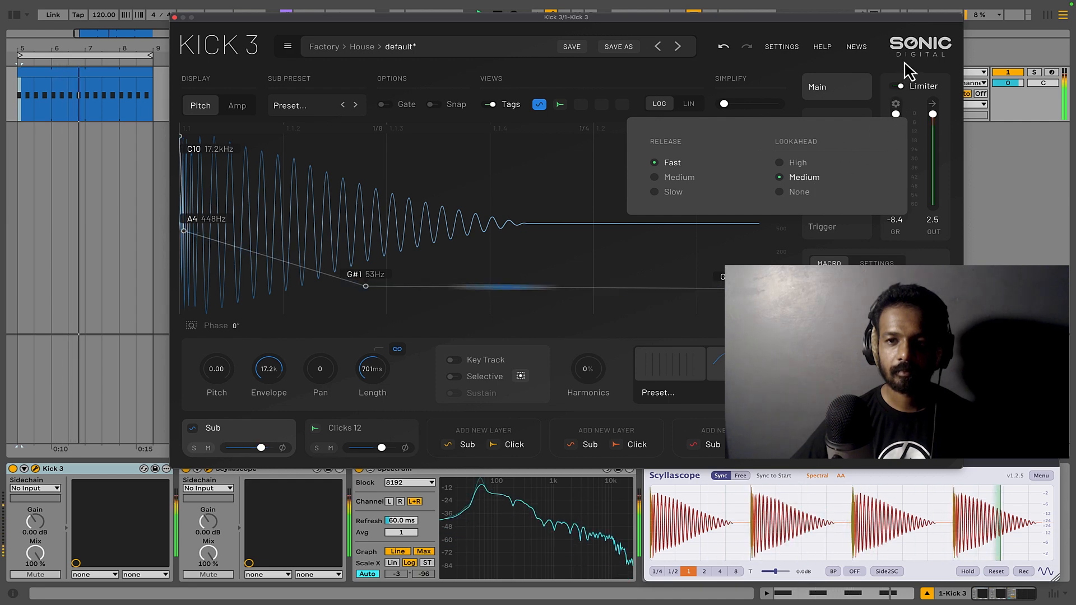
{"action": "mouse_move", "coordinate": [896, 114]}
{"action": "left_mouse_down"}
{"action": "mouse_move", "coordinate": [902, 144]}
{"action": "mouse_move", "coordinate": [899, 123]}
{"action": "left_mouse_up"}
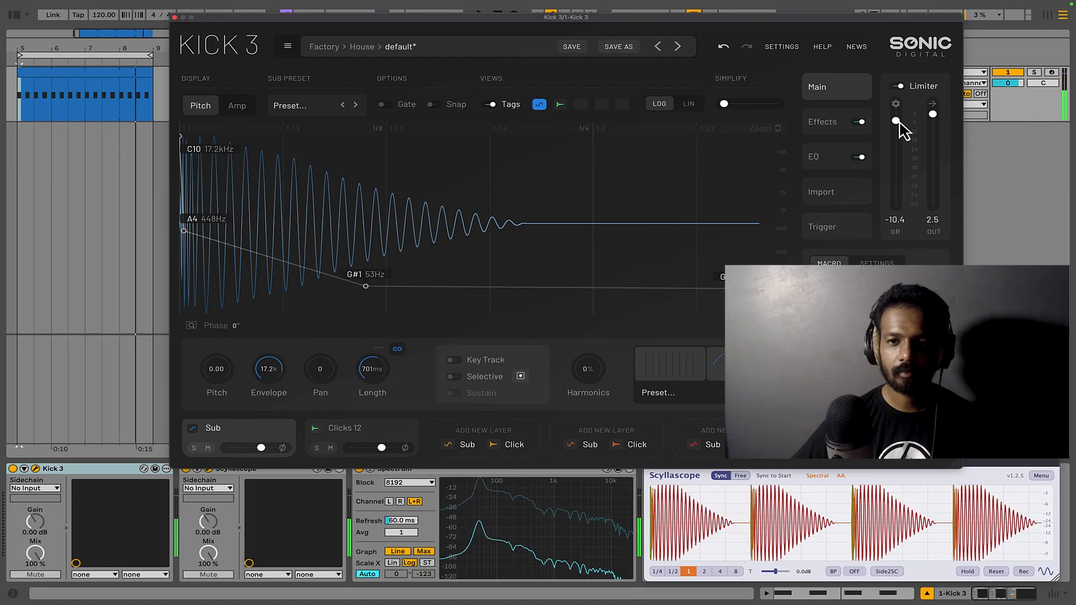
Review the preset's Effects and EQ pages, and check the limiter threshold against playback
{"action": "left_click", "coordinate": [841, 127]}
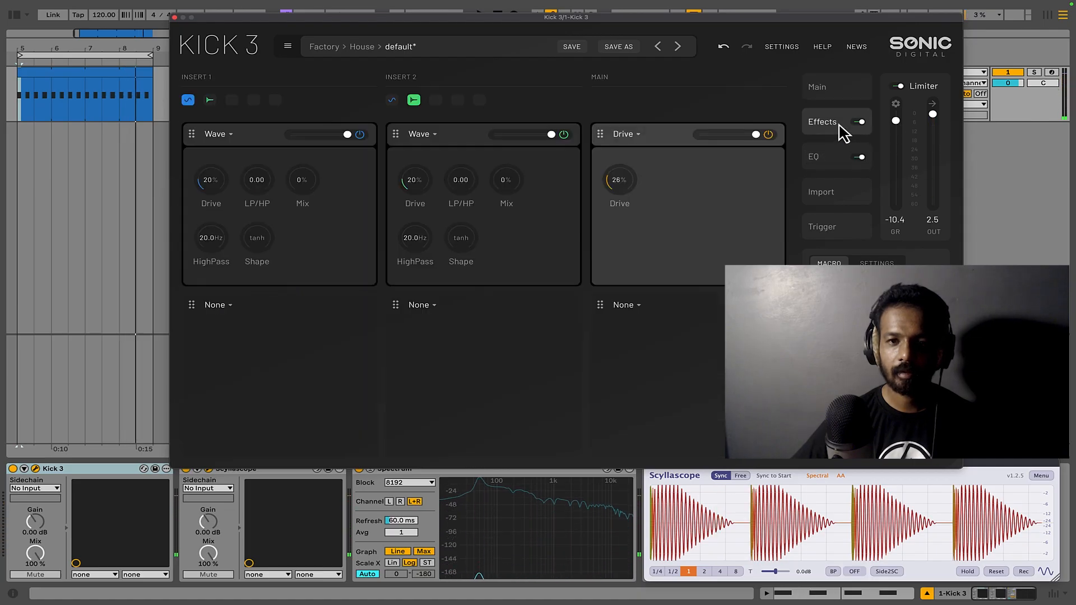
{"action": "left_click", "coordinate": [822, 157]}
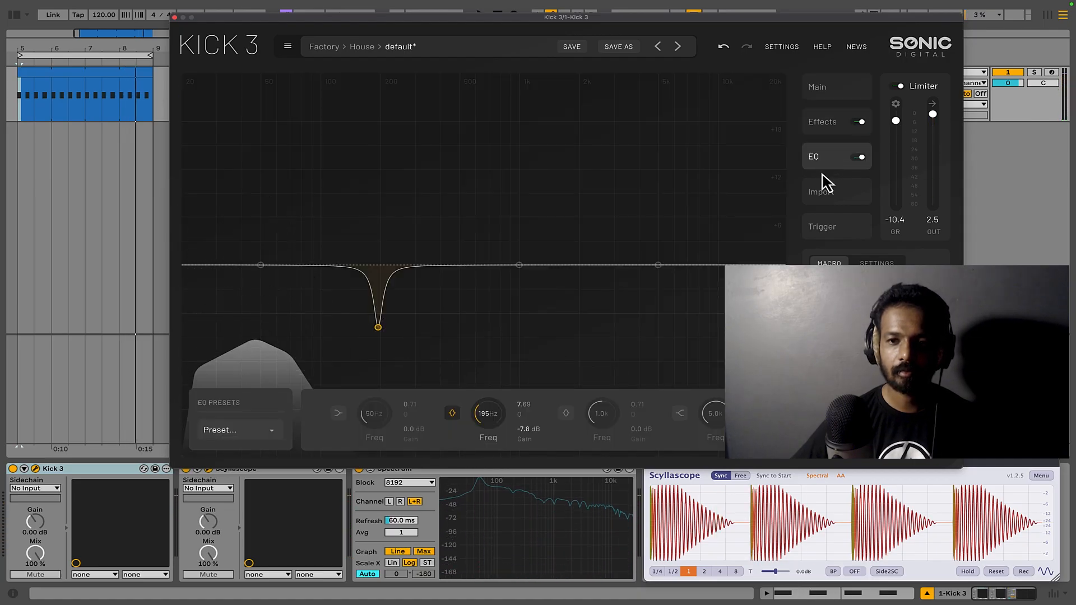
{"action": "left_click_drag", "start_coordinate": [896, 124], "coordinate": [896, 125]}
{"action": "key", "text": "space"}
Open the Clicks 12 layer on the Main page and overlay the Sub waveform in its display
{"action": "left_click", "coordinate": [816, 99]}
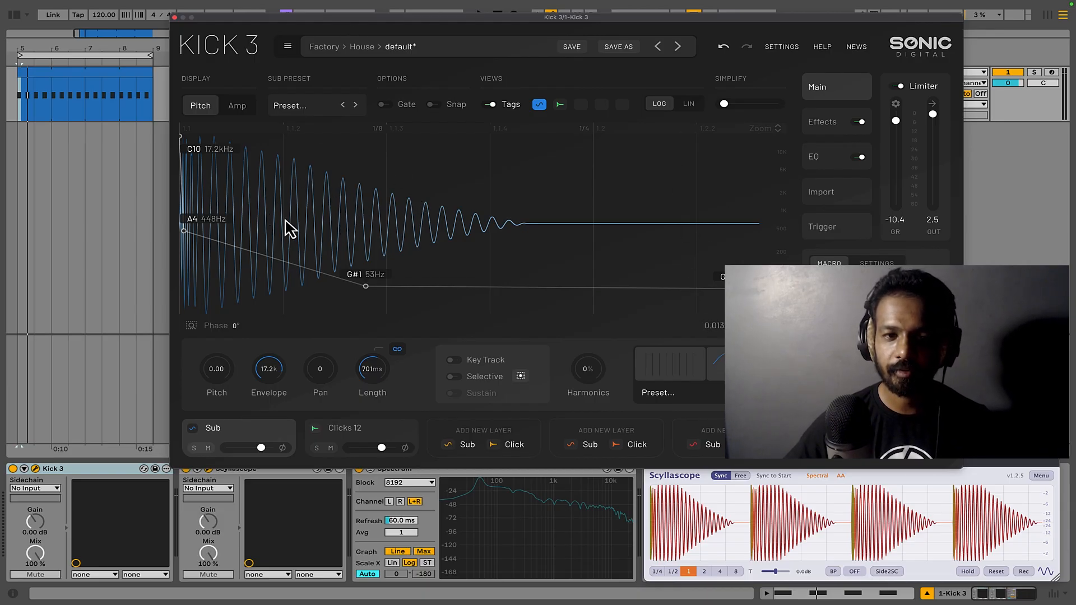
{"action": "scroll", "coordinate": [285, 228], "scroll_direction": "up", "scroll_amount": 3}
{"action": "scroll", "coordinate": [284, 228], "scroll_direction": "down", "scroll_amount": 4}
{"action": "left_click", "coordinate": [356, 432]}
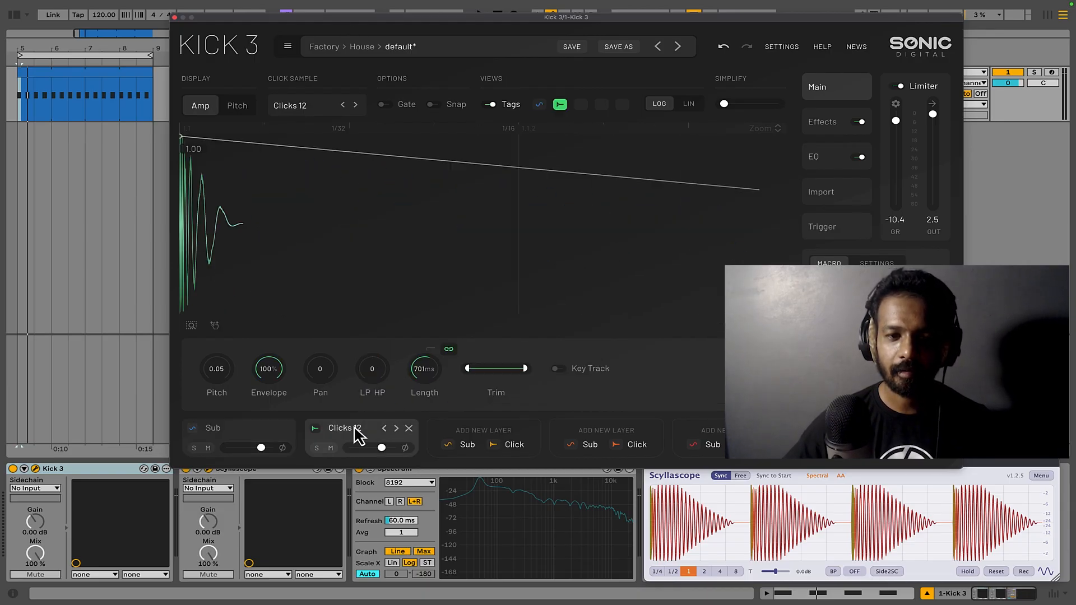
{"action": "left_click", "coordinate": [540, 110]}
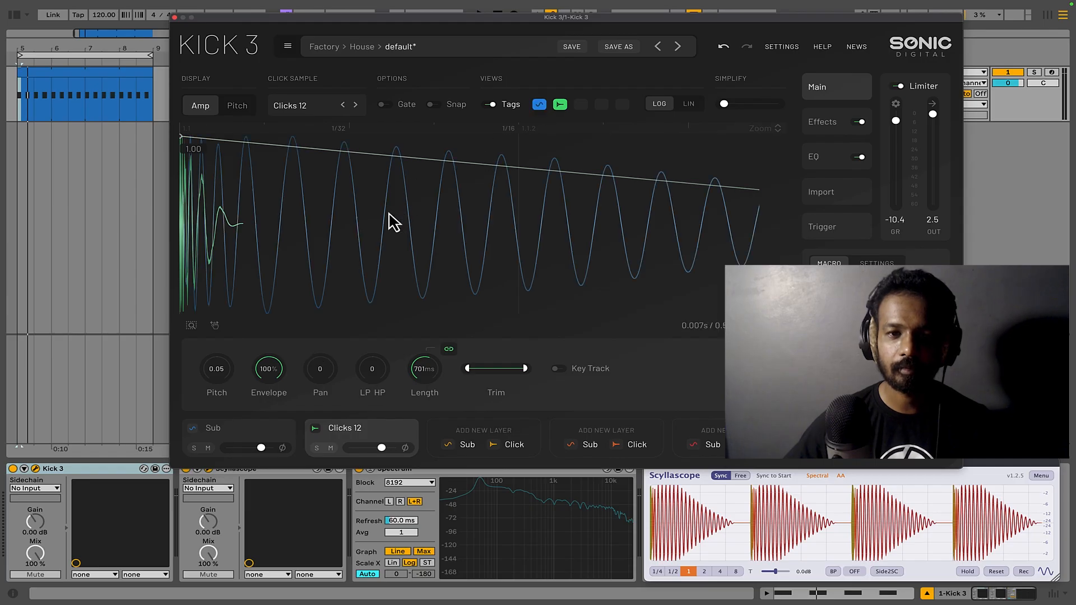
Select the Sub layer, try Snap on its pitch envelope, and move the lower node to F#1 and finally to C2 with Snap off
{"action": "left_click", "coordinate": [232, 445]}
{"action": "left_click_drag", "start_coordinate": [367, 204], "coordinate": [1, 245]}
{"action": "scroll", "coordinate": [360, 148], "scroll_direction": "down", "scroll_amount": 3}
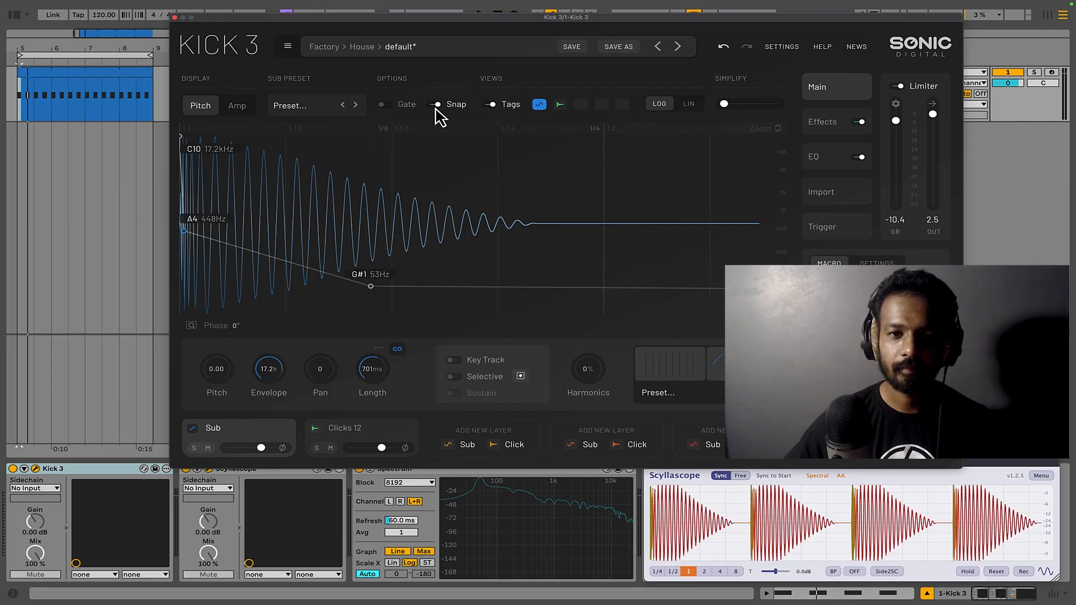
{"action": "left_click_drag", "start_coordinate": [374, 274], "coordinate": [371, 297]}
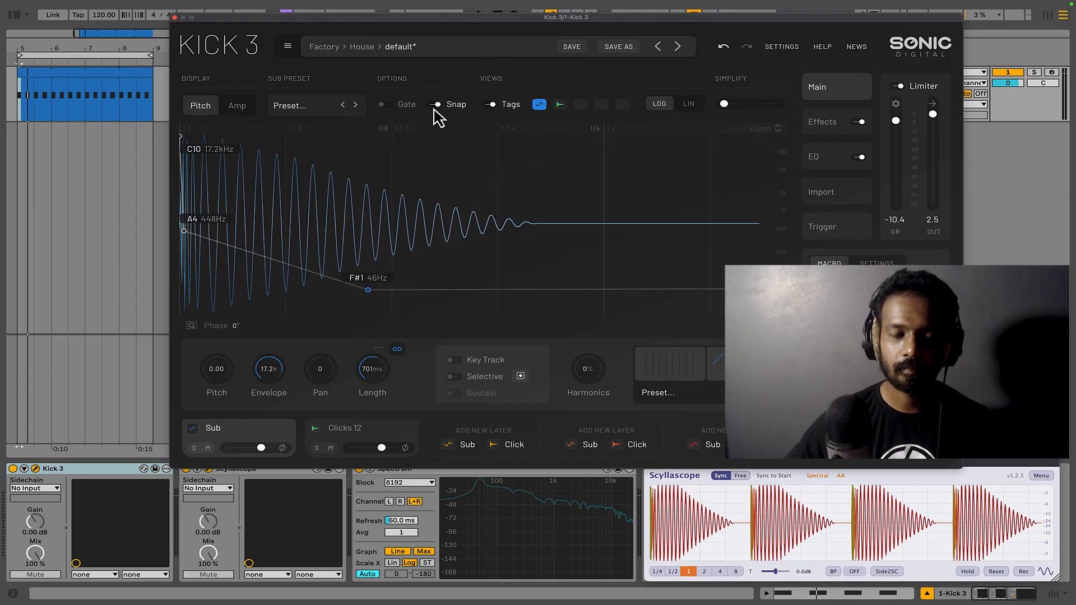
{"action": "mouse_move", "coordinate": [371, 292]}
{"action": "left_mouse_down"}
{"action": "mouse_move", "coordinate": [377, 283]}
{"action": "mouse_move", "coordinate": [369, 286]}
{"action": "left_mouse_up"}
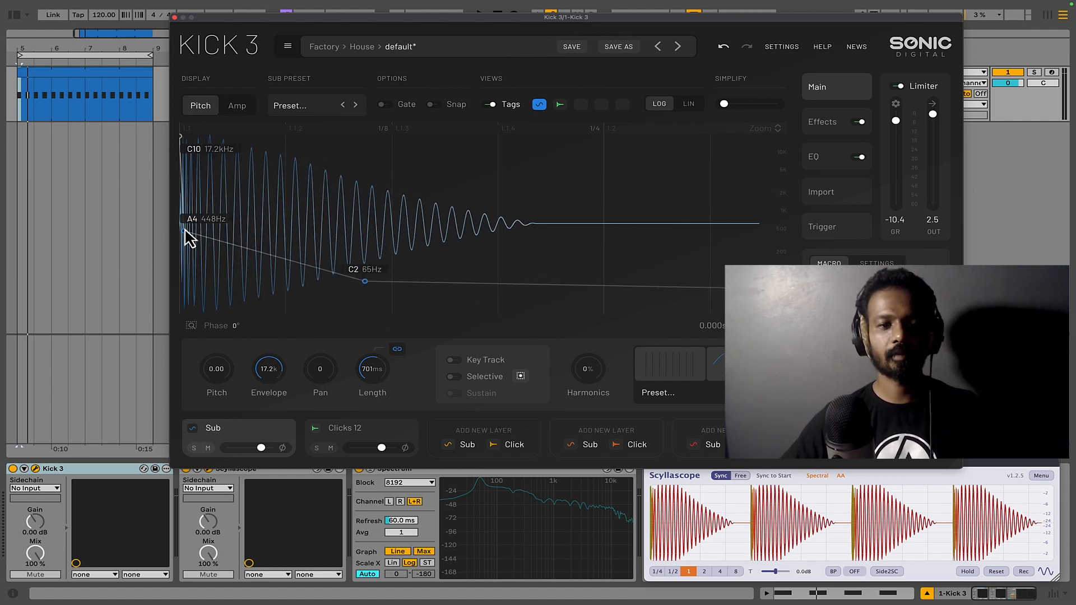
{"action": "left_click_drag", "start_coordinate": [184, 229], "coordinate": [186, 233]}
Adjust the Sub layer's amplitude envelope during playback, moving its nodes to 0.98, 0.93 and 0.70, and return to the pitch display
{"action": "key", "text": "space"}
{"action": "left_click", "coordinate": [232, 108]}
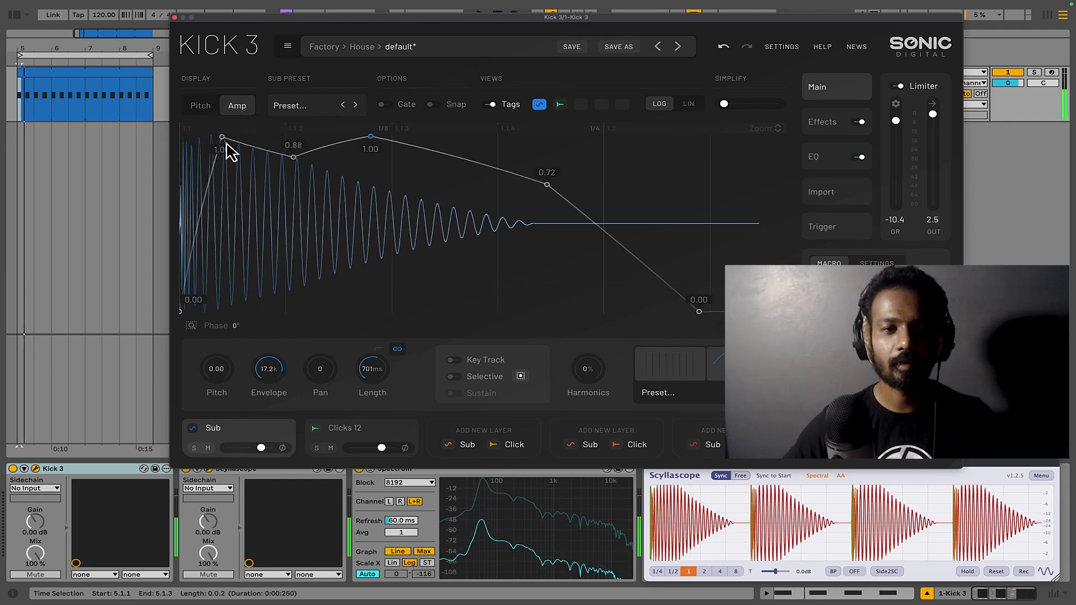
{"action": "mouse_move", "coordinate": [224, 144]}
{"action": "left_mouse_down"}
{"action": "mouse_move", "coordinate": [195, 141]}
{"action": "mouse_move", "coordinate": [219, 146]}
{"action": "left_mouse_up"}
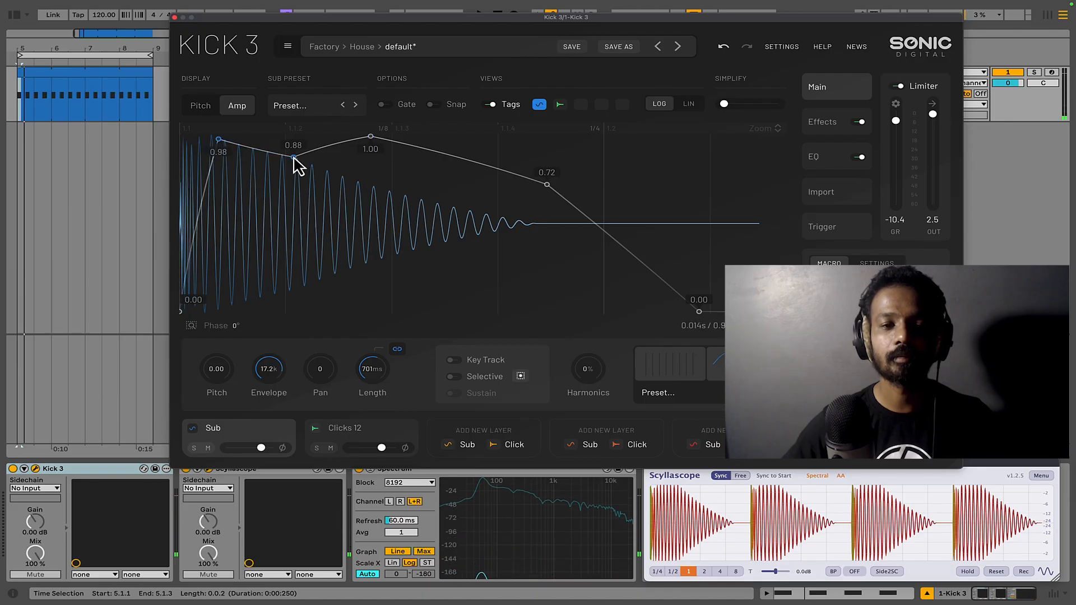
{"action": "left_click_drag", "start_coordinate": [294, 188], "coordinate": [292, 151]}
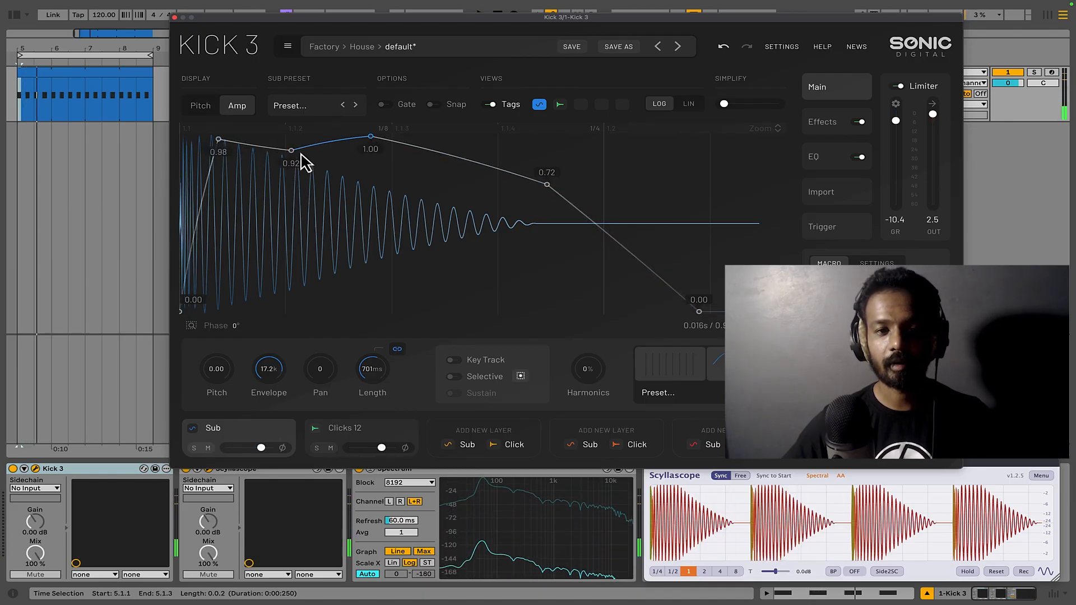
{"action": "left_click_drag", "start_coordinate": [534, 187], "coordinate": [533, 189]}
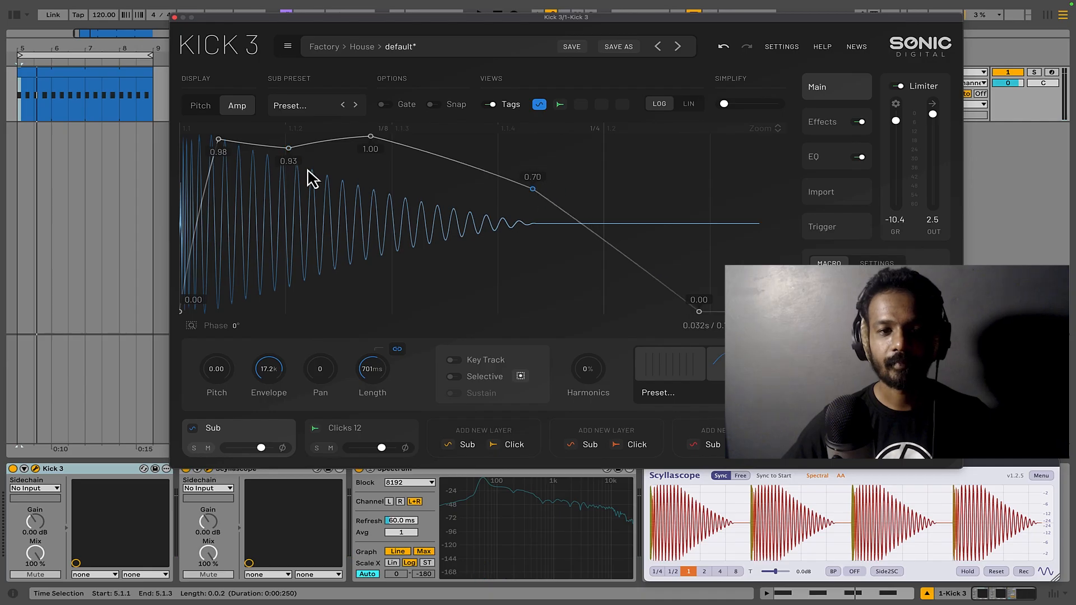
{"action": "left_click", "coordinate": [197, 106]}
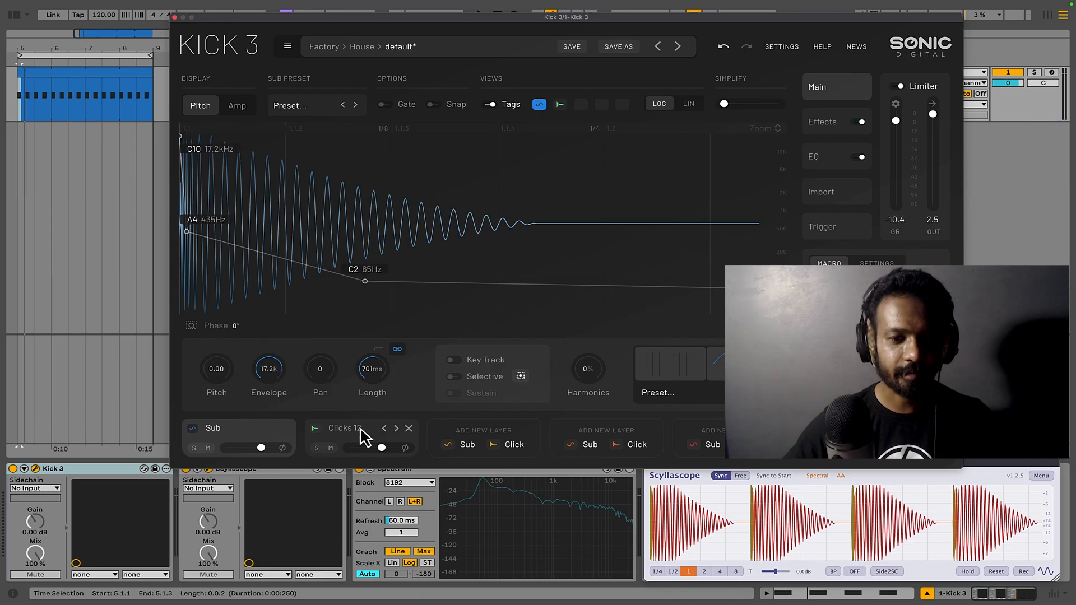
Reload the Kick 3 instrument from the Live browser with its default House preset
{"action": "left_click", "coordinate": [14, 15]}
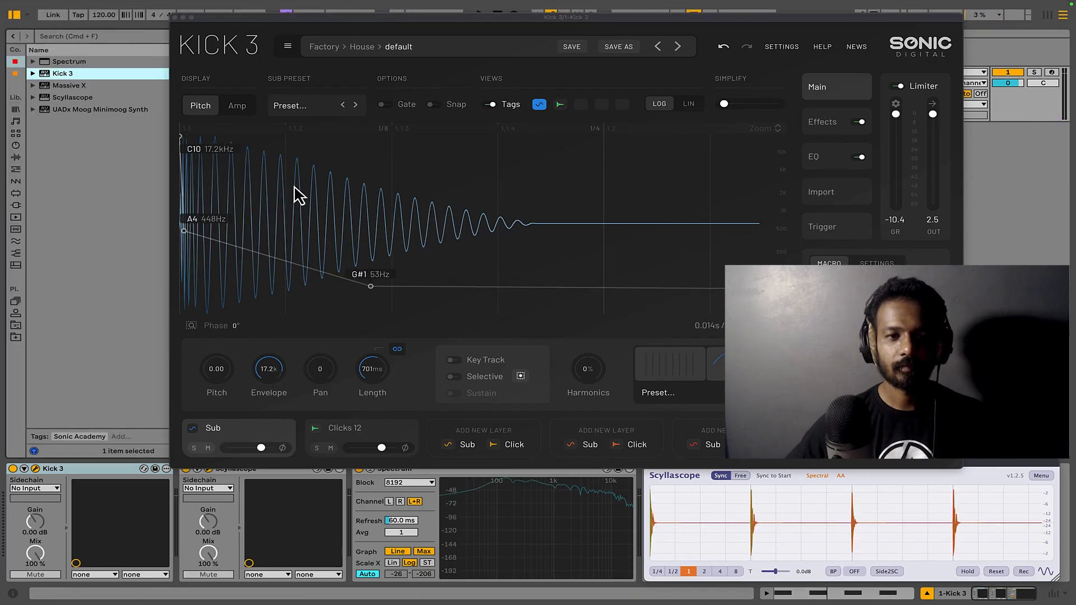
{"action": "left_click", "coordinate": [15, 16]}
{"action": "key", "text": "space"}
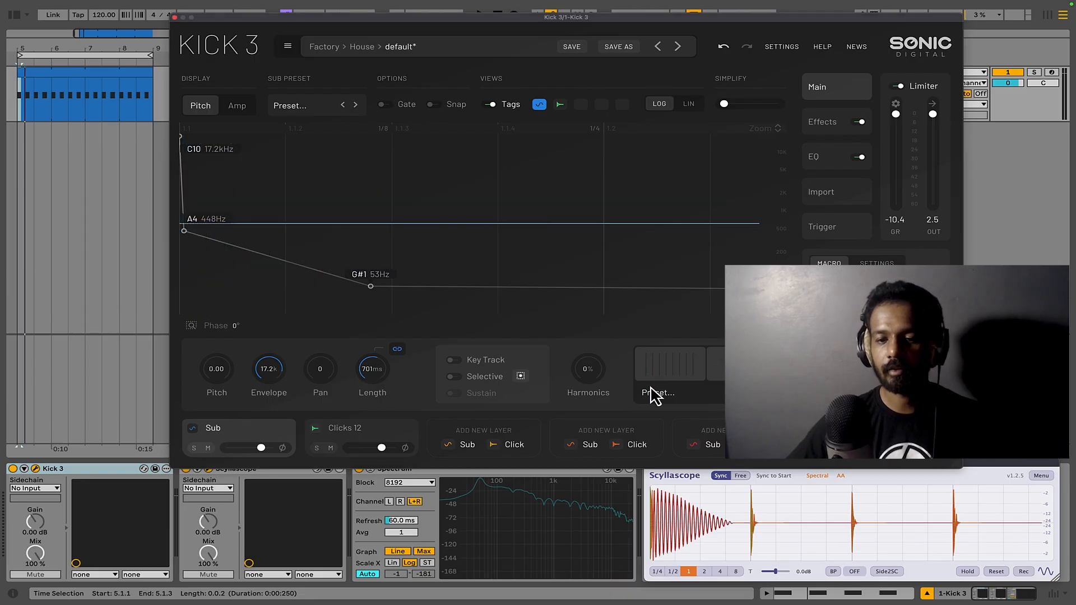
Try the Sub layer's Harmonics at 96% and 81% during playback and reset it to 0%
{"action": "key", "text": "space"}
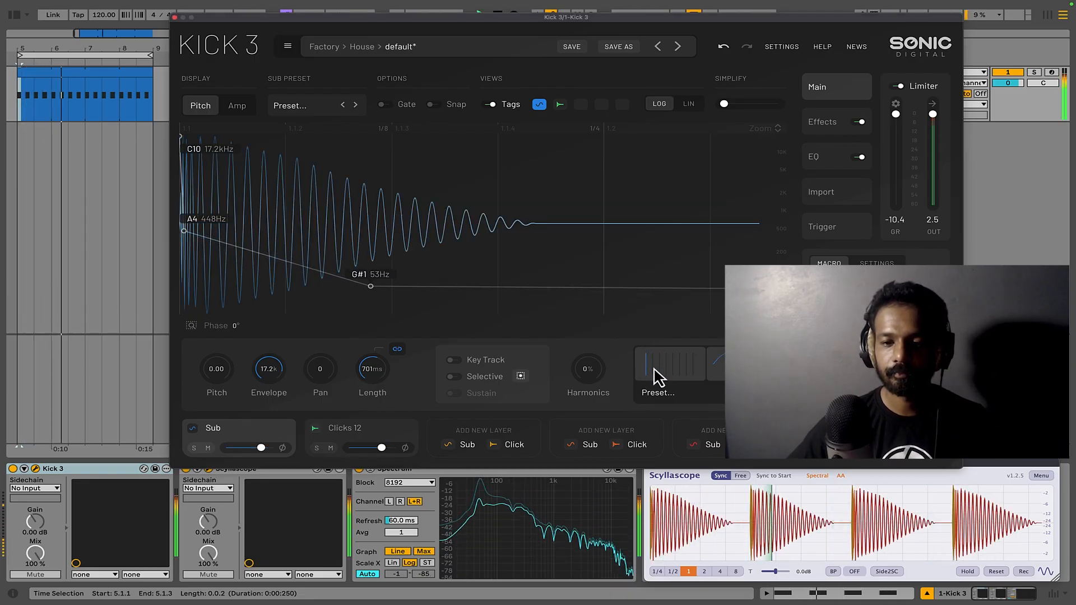
{"action": "left_click_drag", "start_coordinate": [608, 374], "coordinate": [596, 258]}
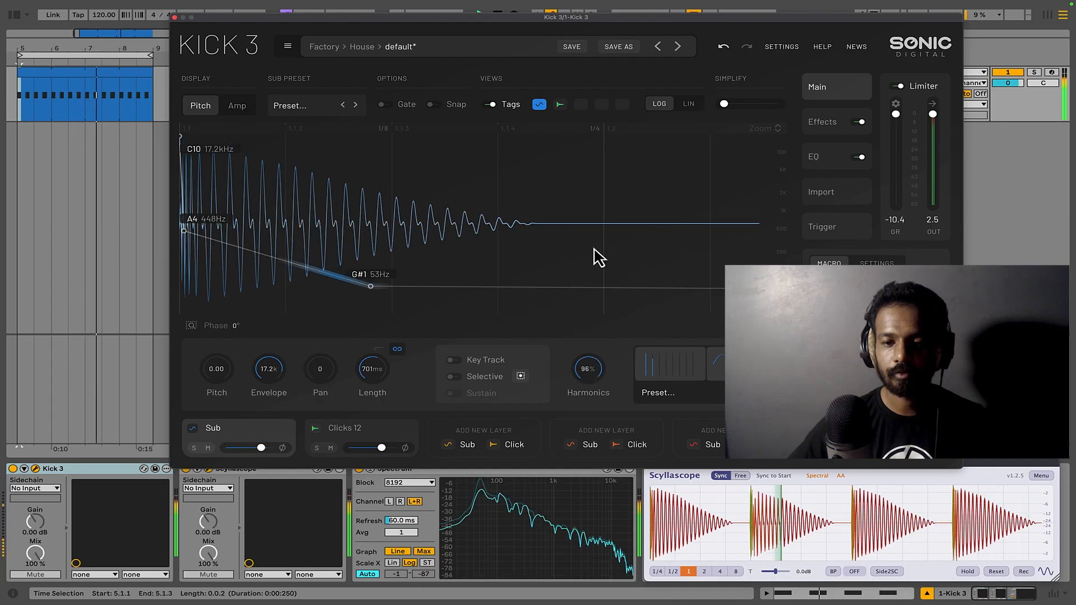
{"action": "left_click_drag", "start_coordinate": [583, 375], "coordinate": [586, 396]}
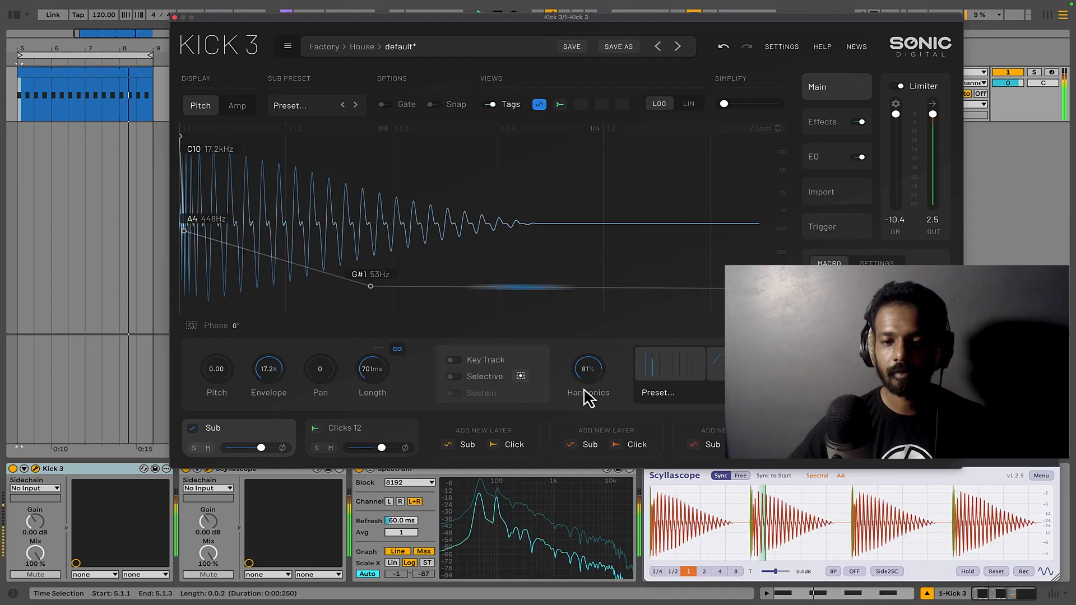
{"action": "left_click_drag", "start_coordinate": [667, 360], "coordinate": [661, 379]}
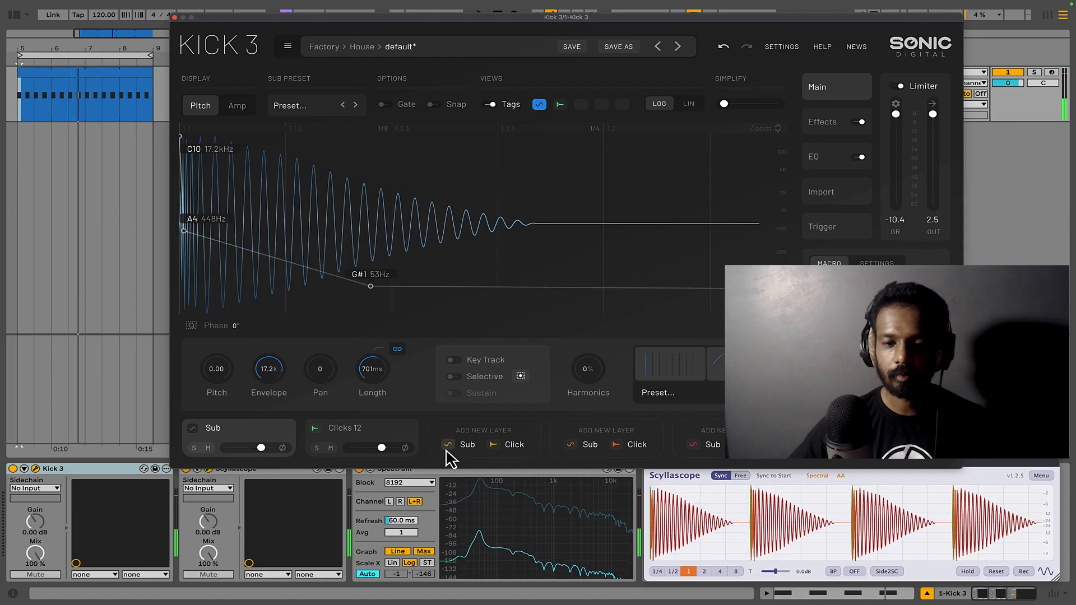
Try adding a second Sub layer and an Acoustic click layer, and remove both
{"action": "left_click", "coordinate": [465, 444]}
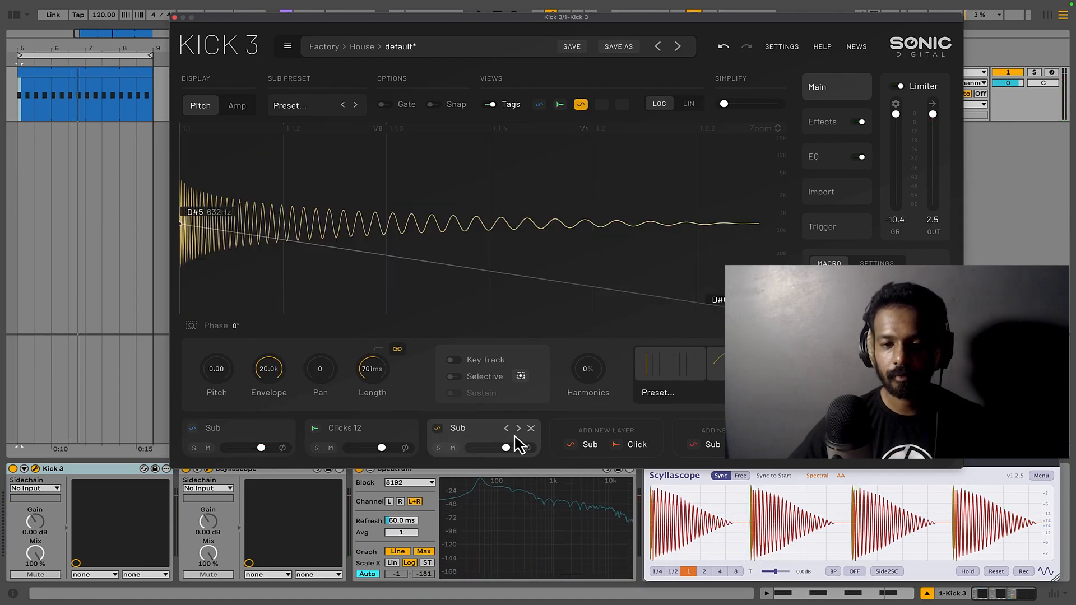
{"action": "left_click", "coordinate": [633, 444]}
{"action": "left_click", "coordinate": [531, 428]}
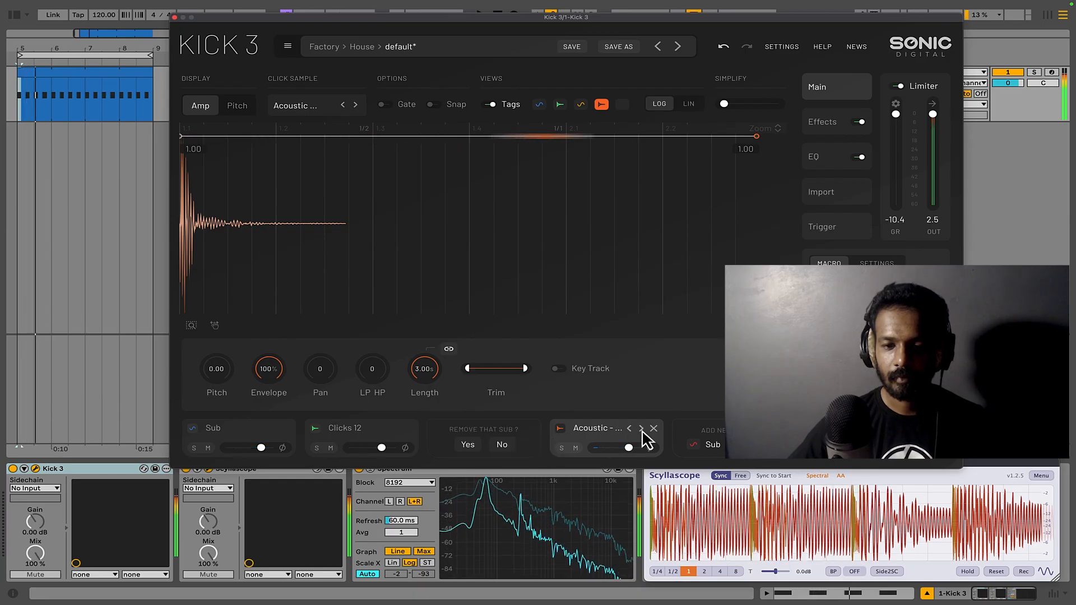
{"action": "left_click", "coordinate": [653, 429]}
{"action": "left_click", "coordinate": [590, 444]}
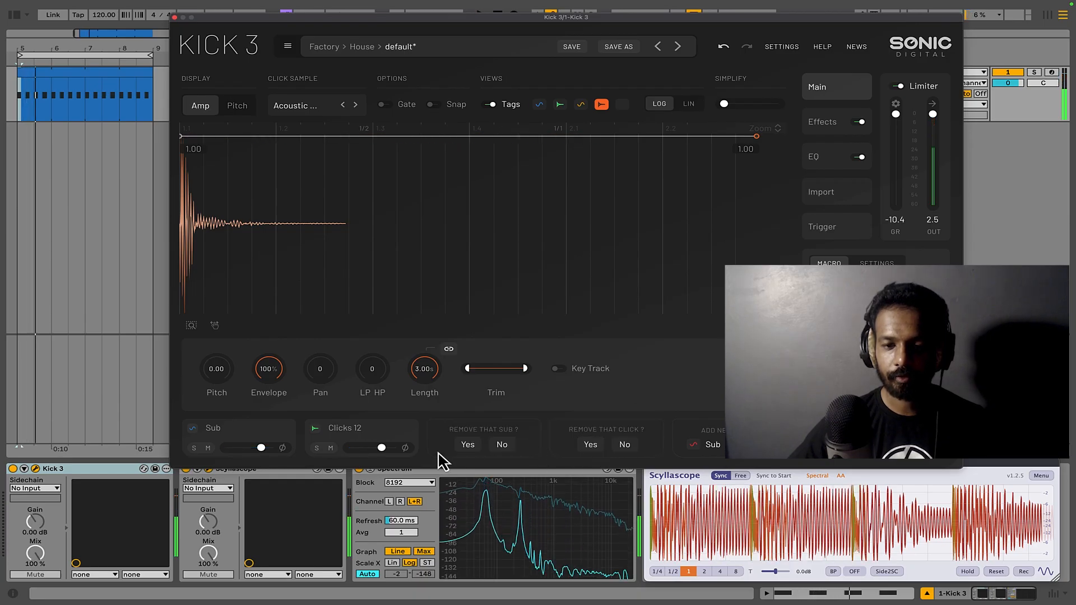
{"action": "left_click", "coordinate": [468, 444]}
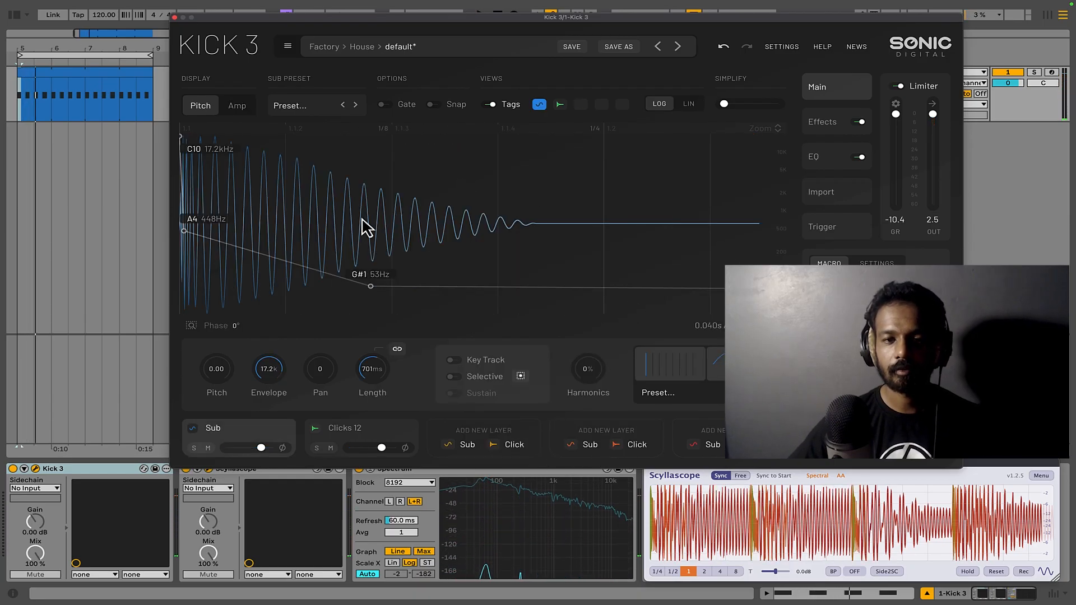
Overlay the Clicks 12 waveform on the Sub display and review the insert and main effects on the Effects page
{"action": "left_click", "coordinate": [559, 105]}
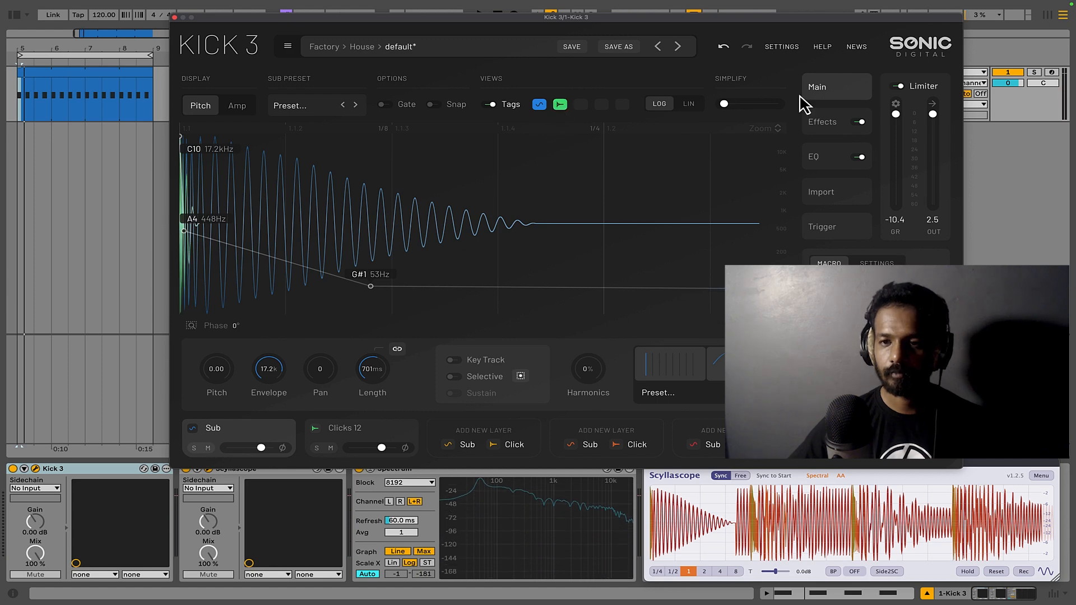
{"action": "left_click", "coordinate": [821, 125]}
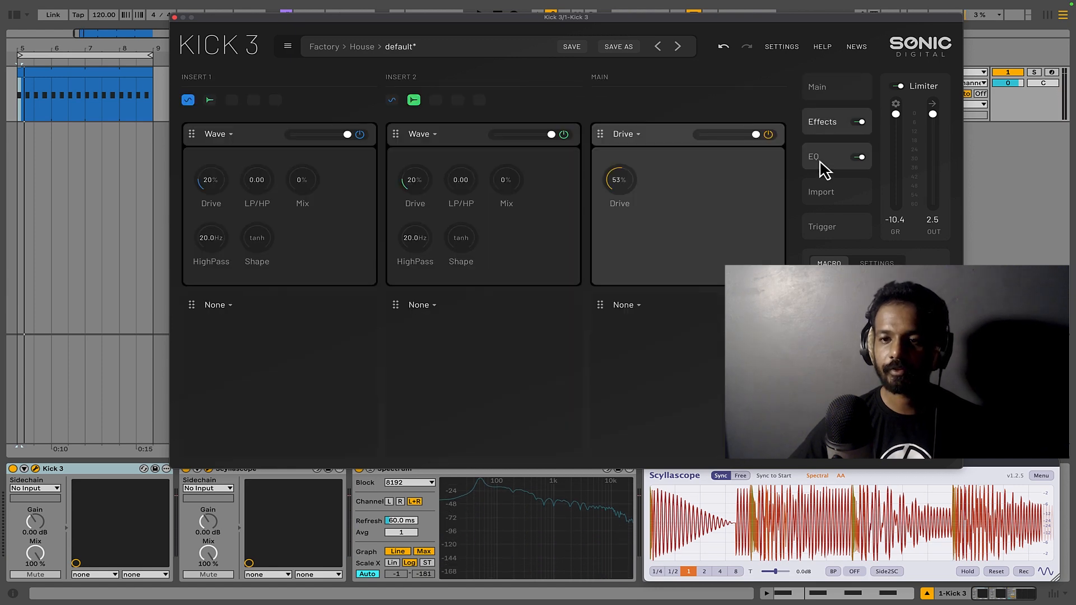
{"action": "left_click", "coordinate": [828, 95]}
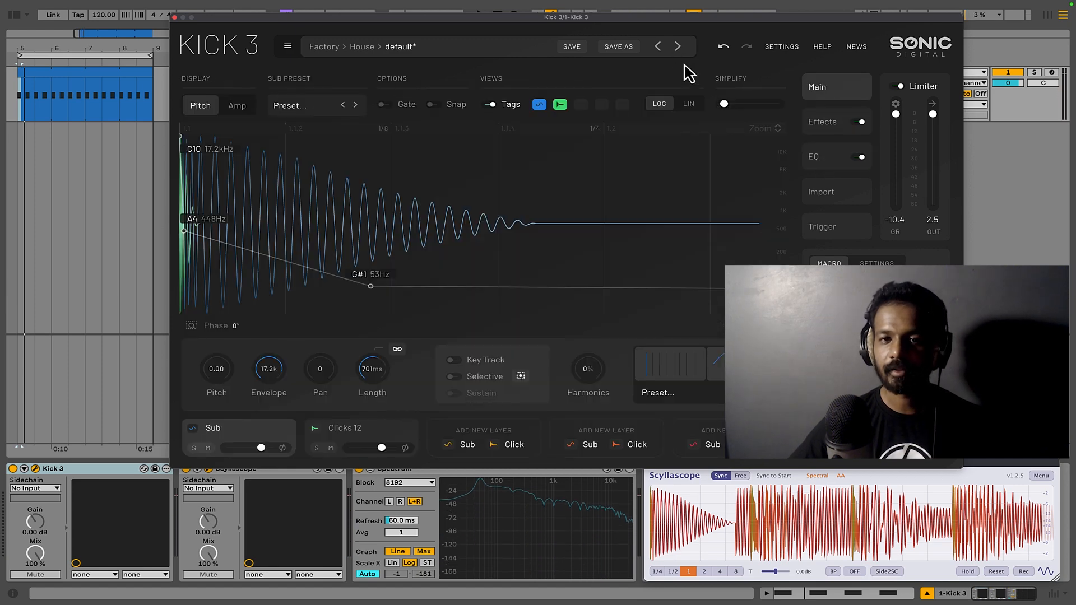
{"action": "left_click", "coordinate": [813, 125]}
{"action": "left_click", "coordinate": [222, 319]}
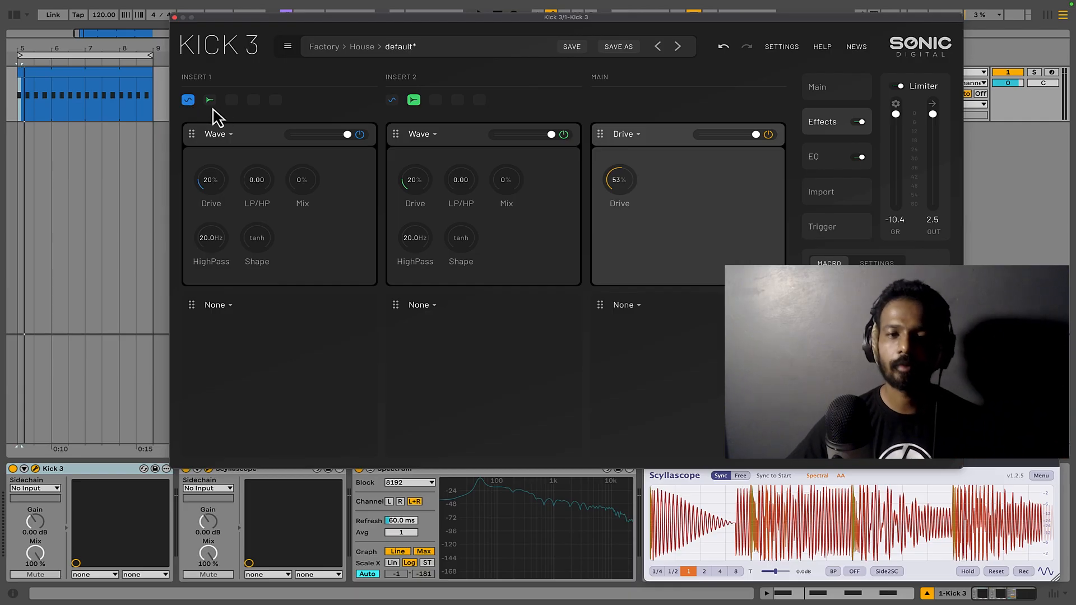
Review the EQ and Import pages and play the kick from the Main page
{"action": "left_click", "coordinate": [808, 159]}
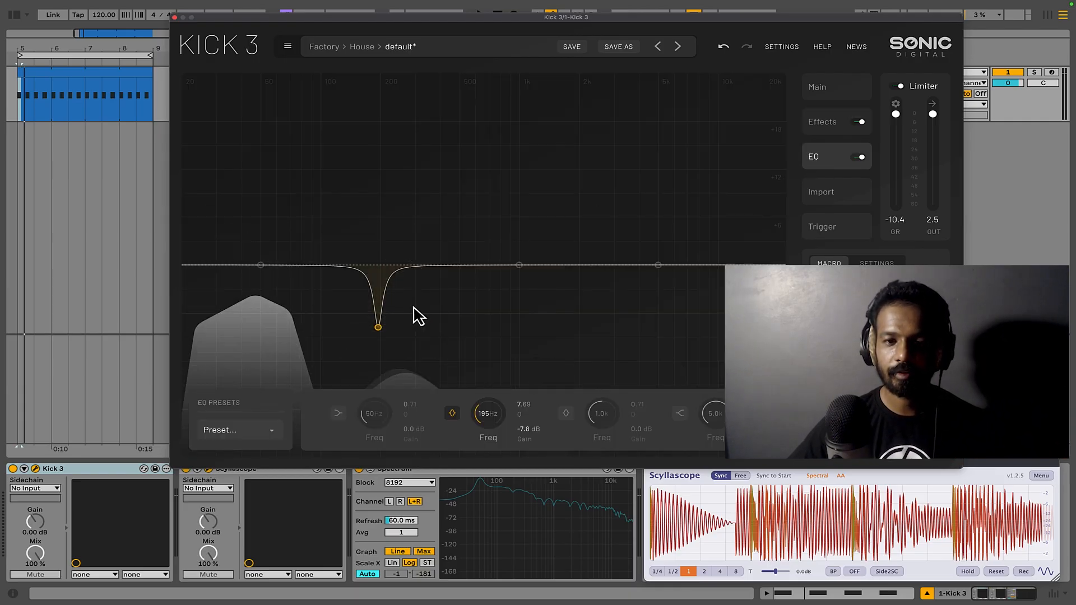
{"action": "left_click", "coordinate": [828, 193]}
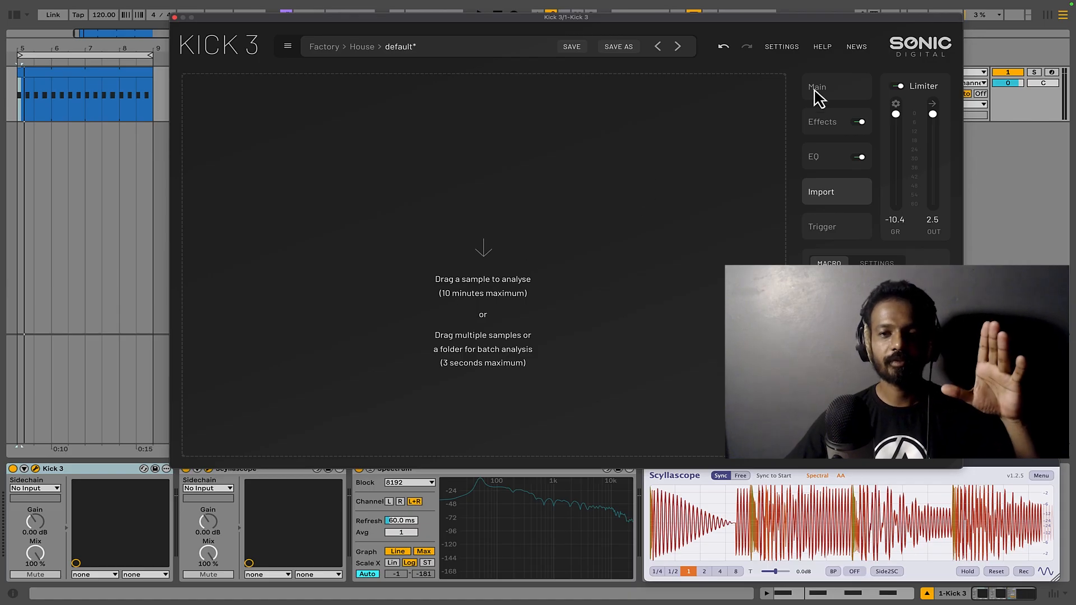
{"action": "left_click", "coordinate": [837, 90]}
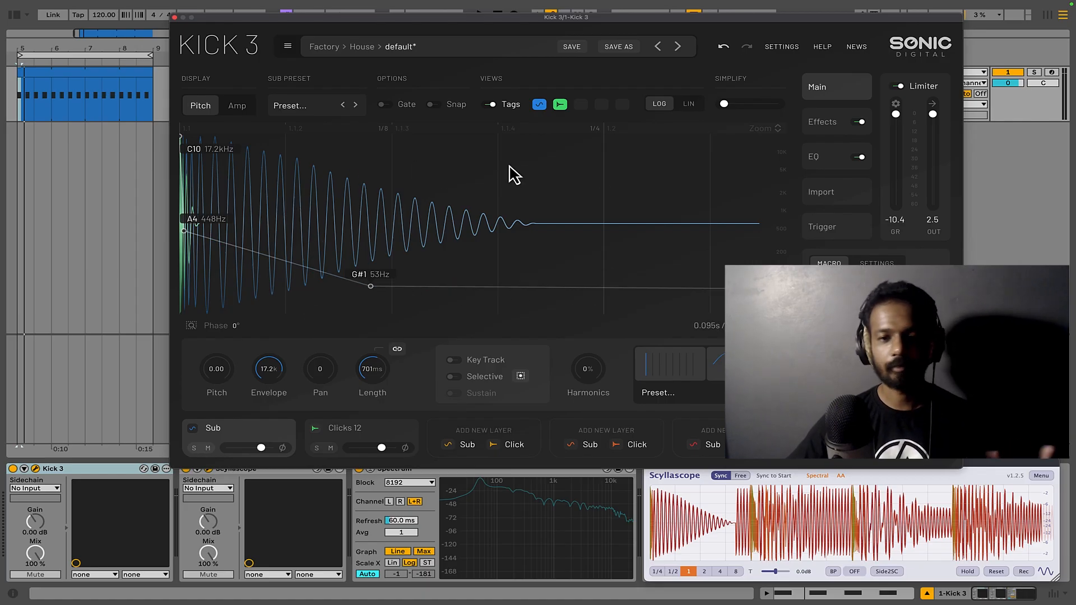
{"action": "key", "text": "space"}
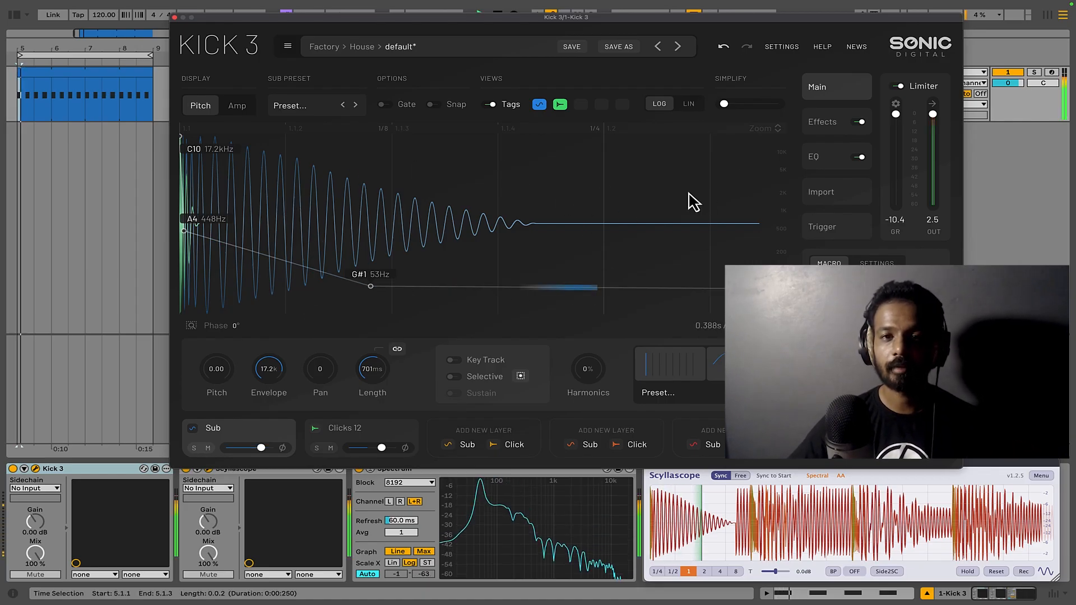
{"action": "key", "text": "space"}
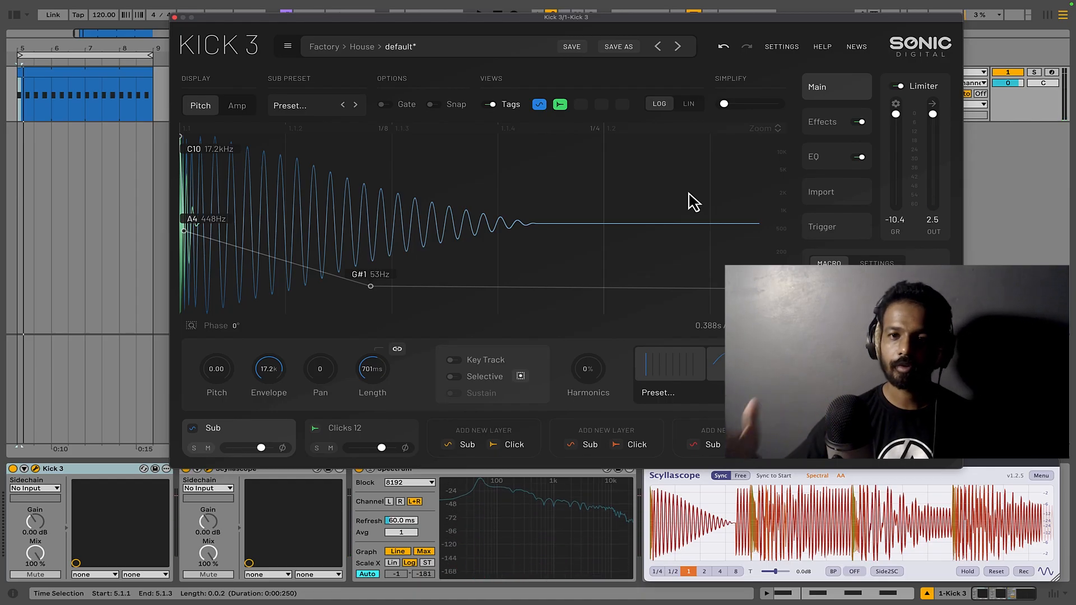
Examine the Trigger page's threshold and return settings alongside the Main page, and revisit the Effects page
{"action": "left_click", "coordinate": [826, 228]}
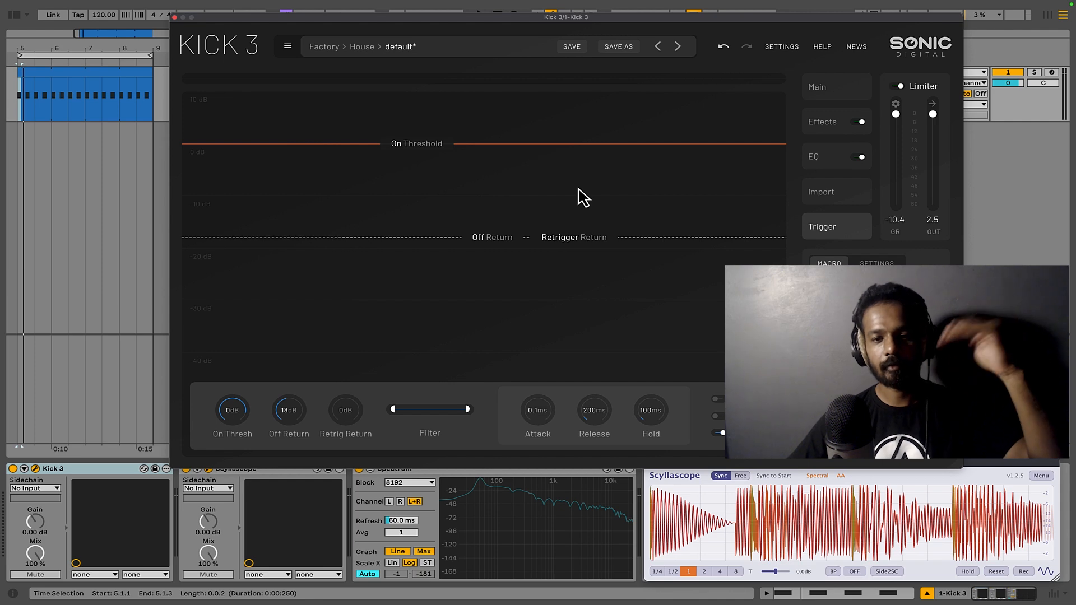
{"action": "left_click", "coordinate": [835, 90]}
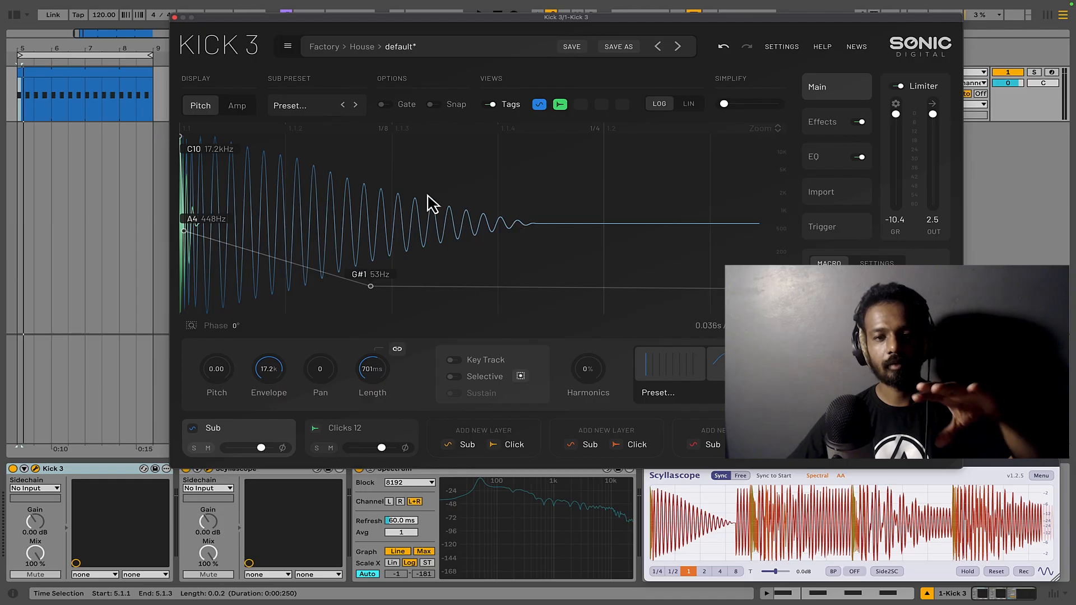
{"action": "left_click", "coordinate": [823, 231]}
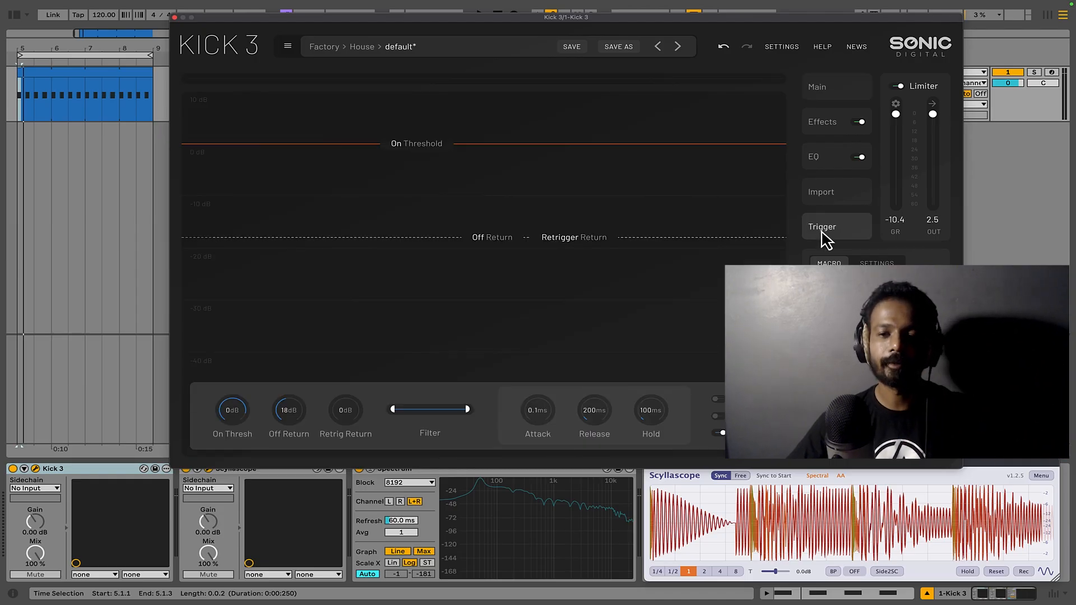
{"action": "left_click", "coordinate": [818, 88]}
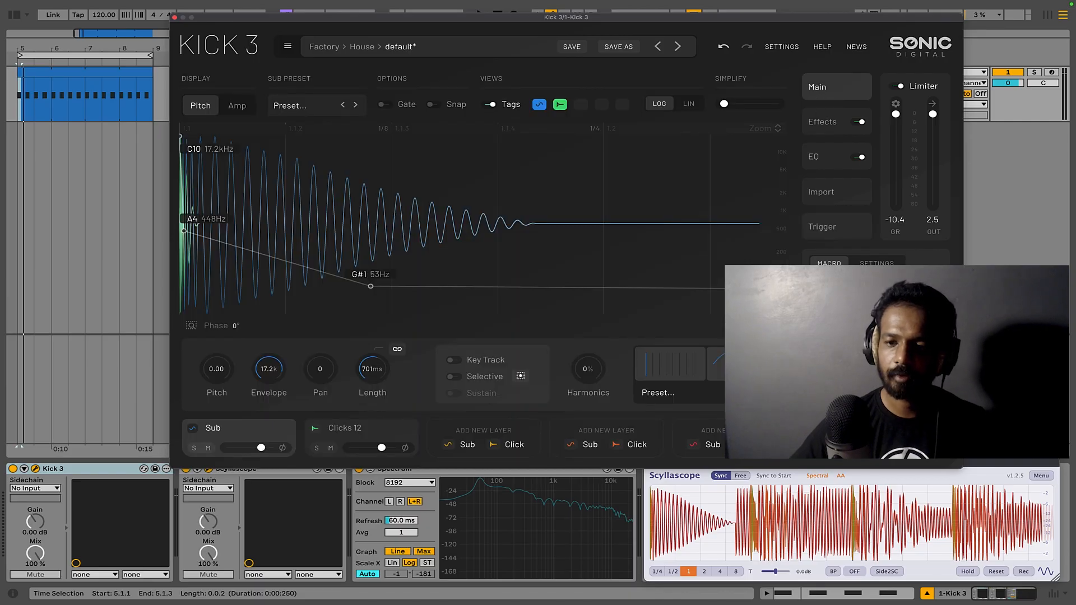
{"action": "left_click", "coordinate": [830, 123]}
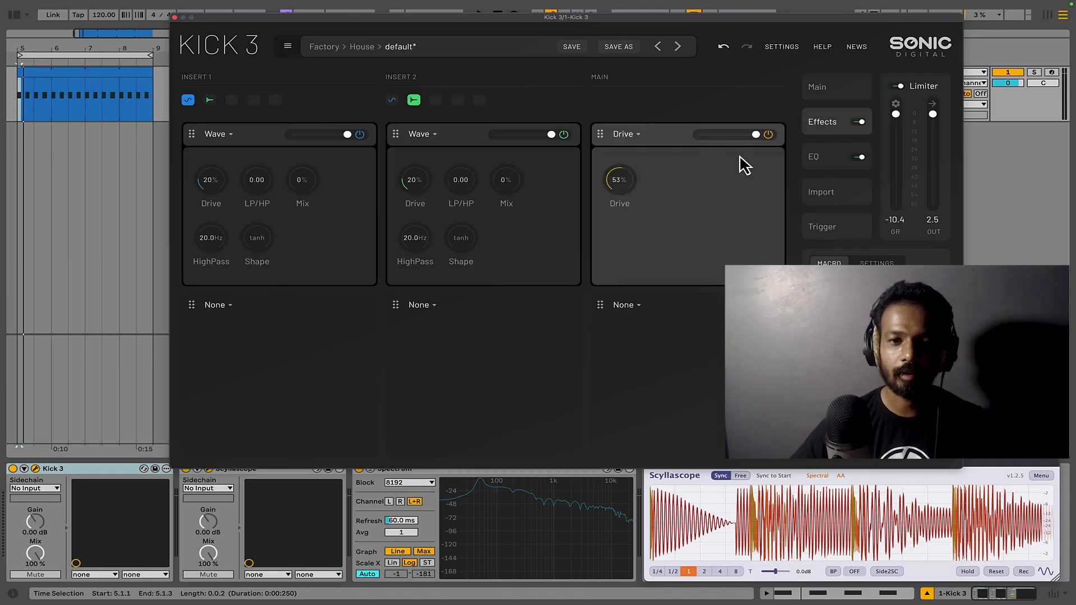
Try lowering the limiter threshold during playback from the Main page and restore it to 0.0 dB
{"action": "left_click", "coordinate": [822, 102]}
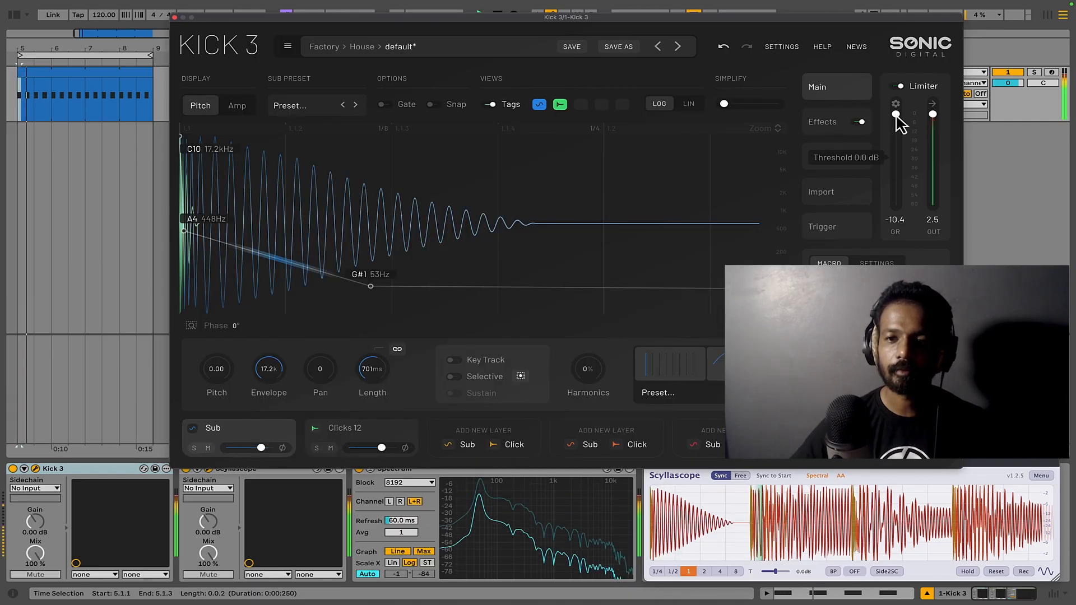
{"action": "left_click_drag", "start_coordinate": [896, 115], "coordinate": [953, 102]}
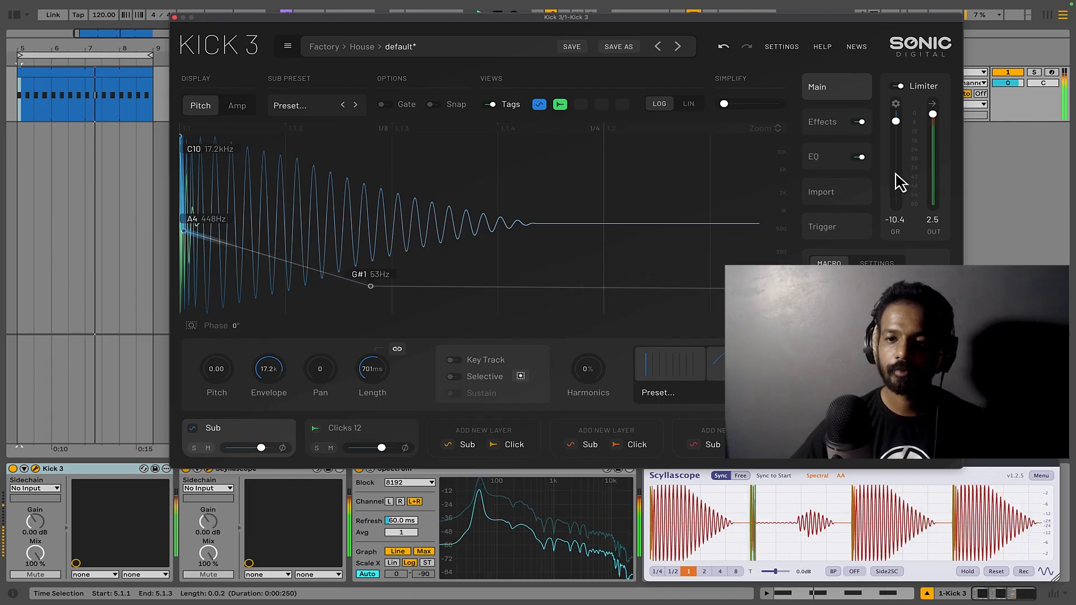
{"action": "left_click_drag", "start_coordinate": [896, 121], "coordinate": [897, 117]}
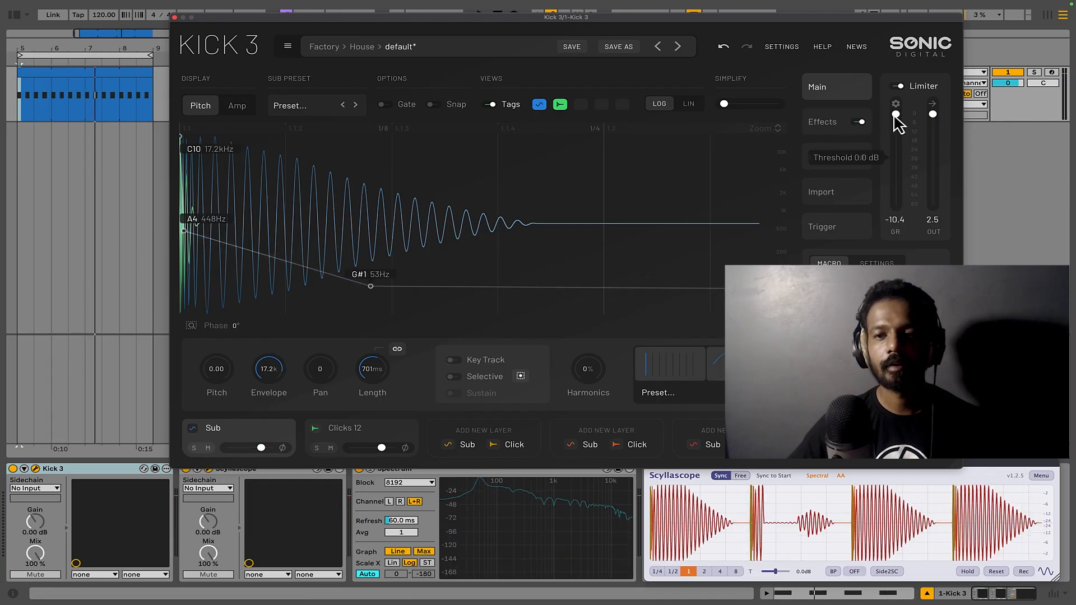